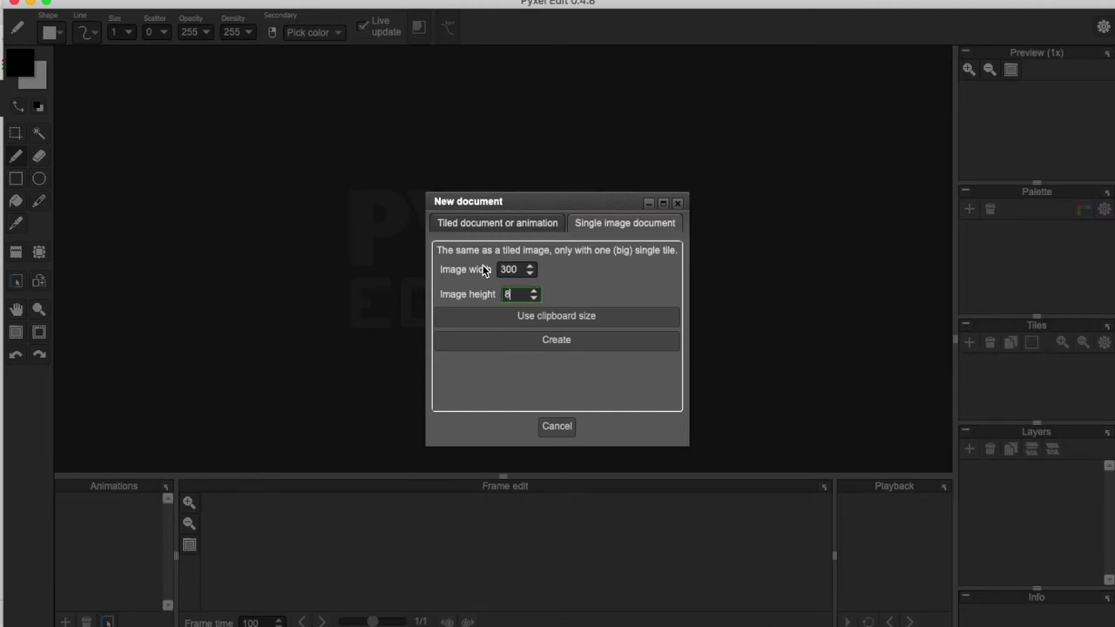
Create the 300 by 80 single-image document, select nearly the whole canvas and fill it with teal
click(532, 339)
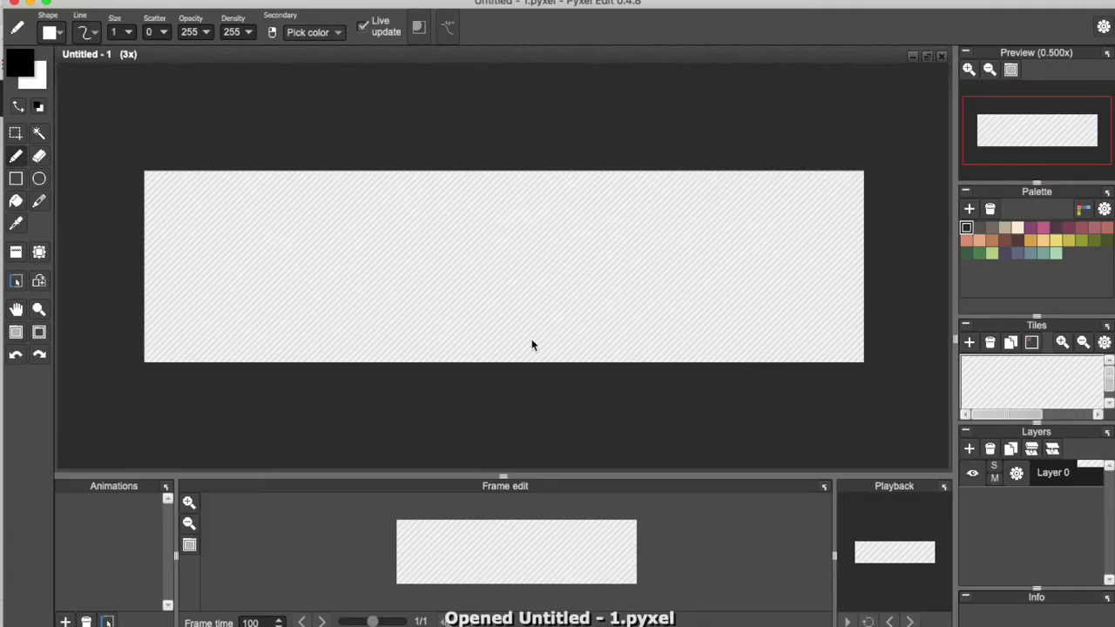
click(15, 133)
drag(148, 174, 860, 358)
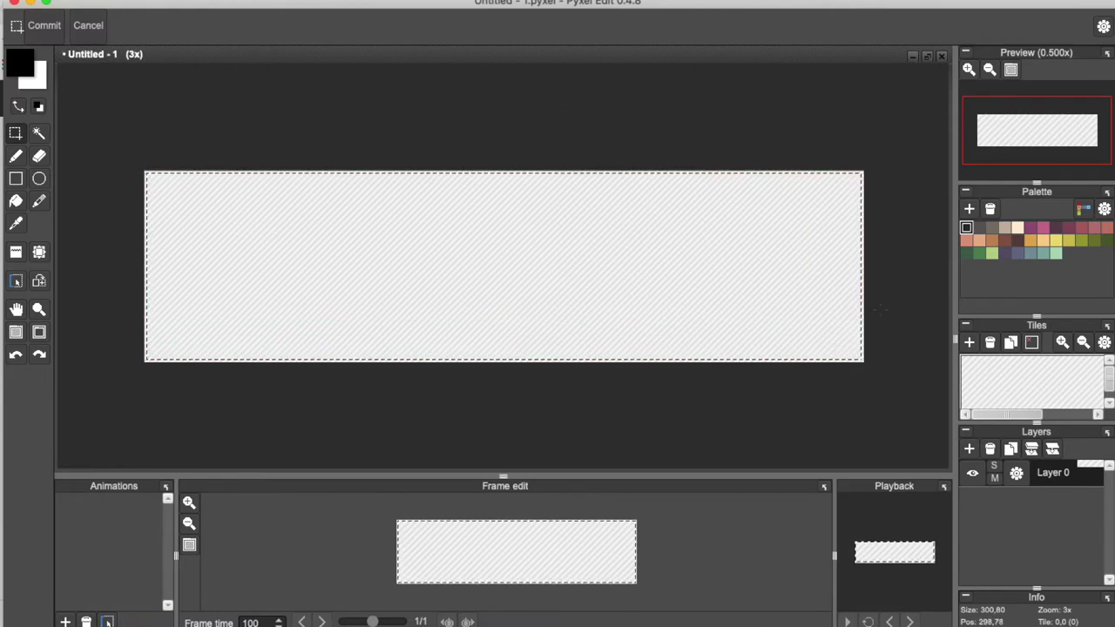
click(1042, 252)
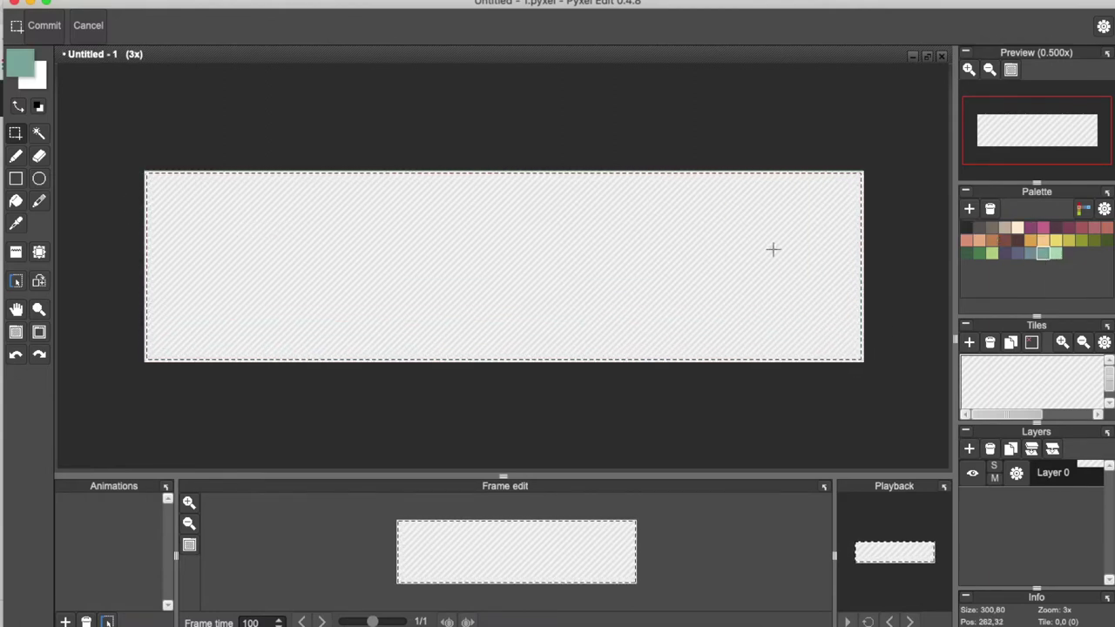
key(f)
click(300, 235)
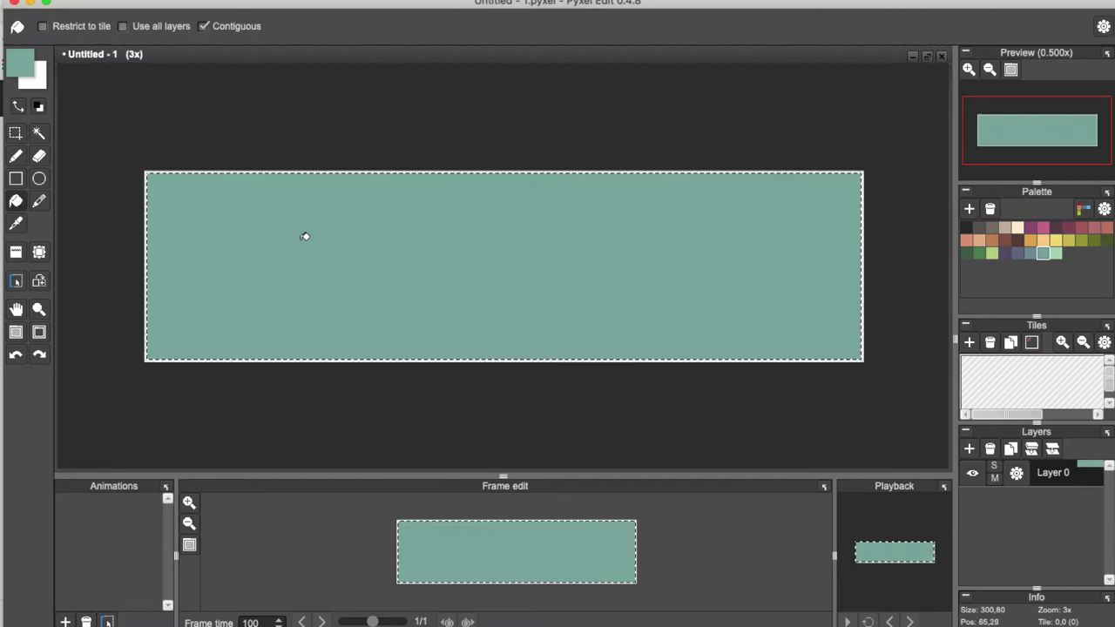
Shift the selection down to a thin strip along the canvas's bottom edge and fill it with slate blue
click(15, 134)
key(Down)
key(Down)
key(Down)
key(Down)
key(Down)
key(Down)
key(Down)
key(Down)
key(Down)
key(Down)
key(Down)
key(Down)
key(Down)
key(Down)
key(Down)
key(Down)
key(Down)
key(Down)
key(Down)
key(Down)
key(Down)
key(Down)
key(Down)
key(Down)
key(Down)
key(Down)
key(Down)
key(Down)
key(Down)
key(Down)
key(Down)
key(Down)
key(Down)
key(Down)
key(Down)
key(Down)
key(Down)
key(Down)
key(Down)
key(Down)
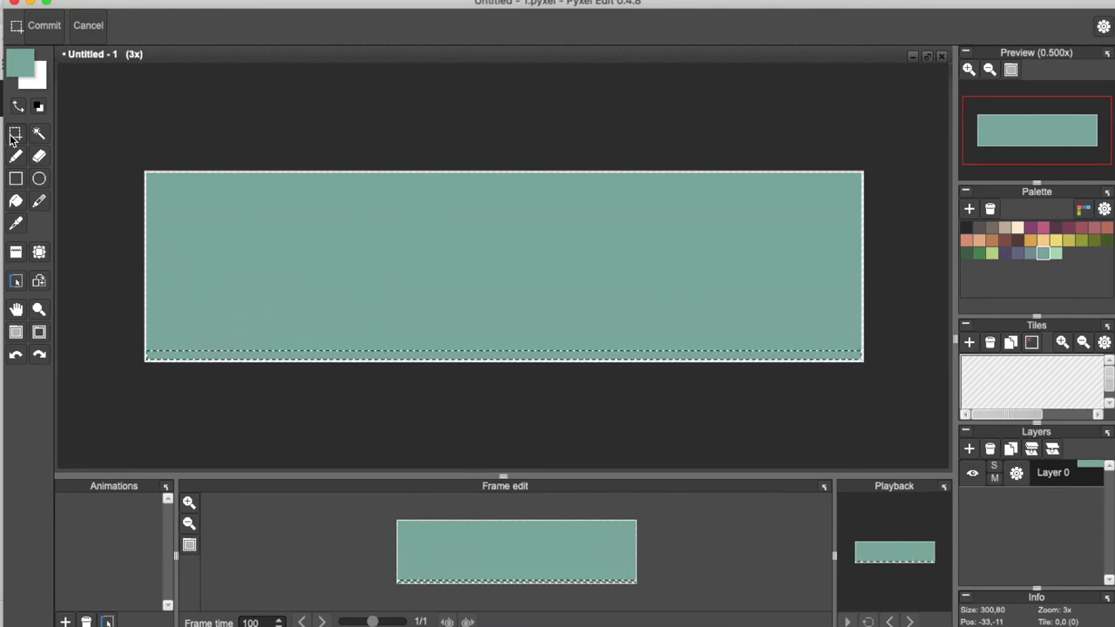
click(1008, 254)
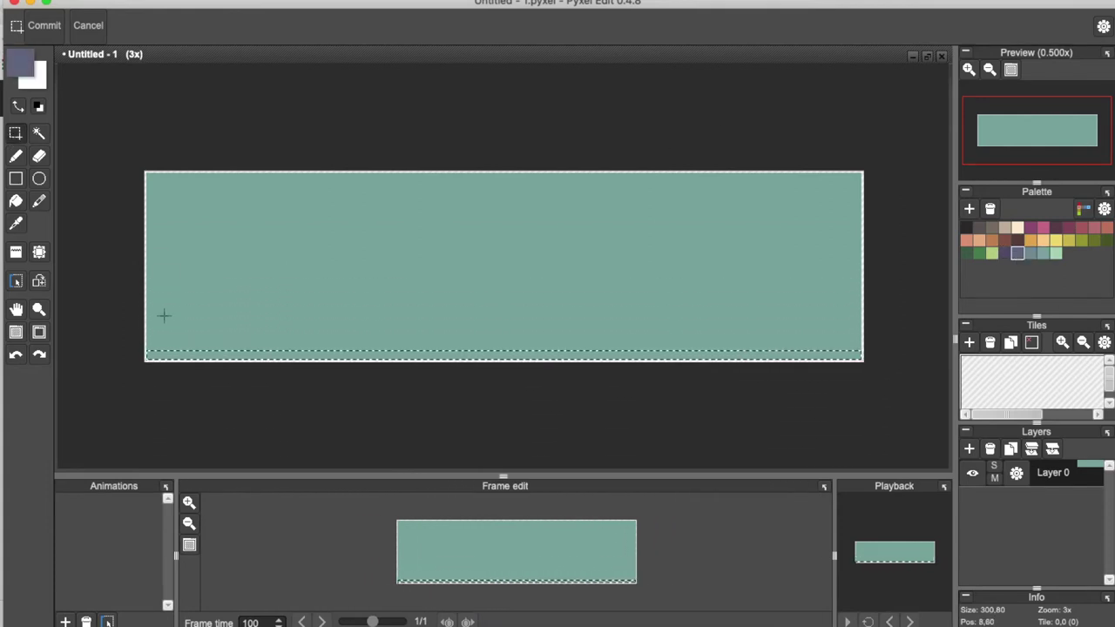
click(15, 200)
click(233, 351)
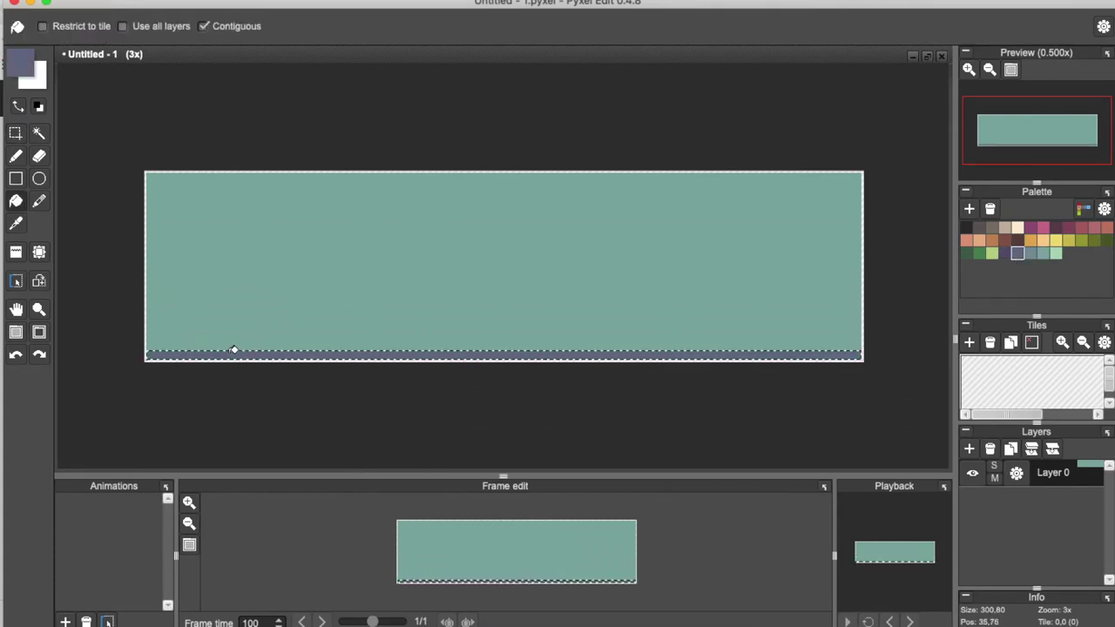
click(15, 132)
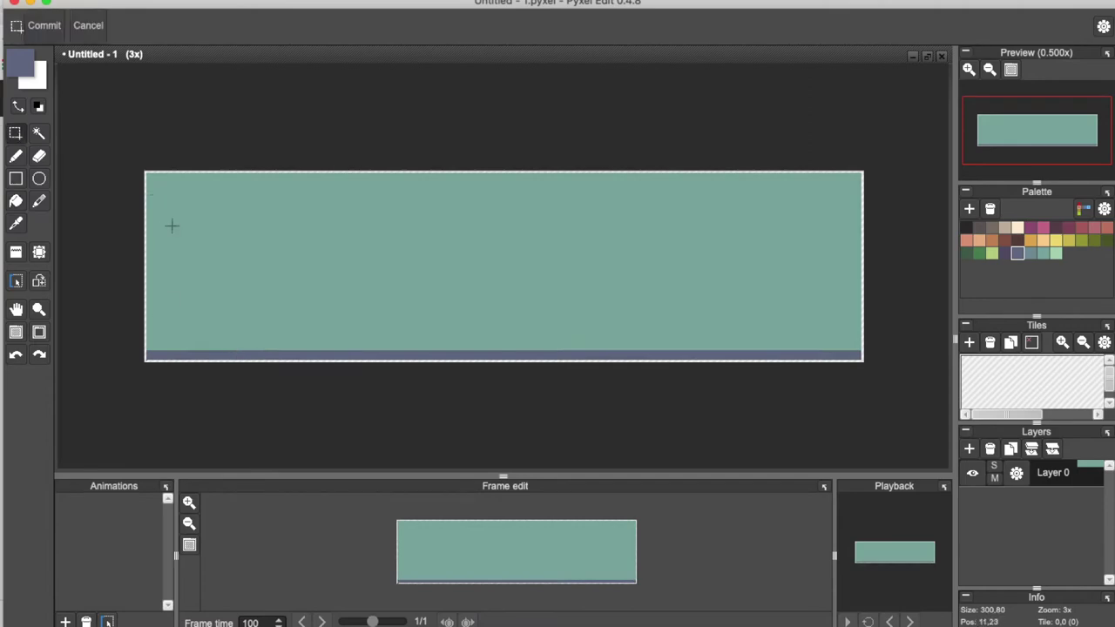
drag(147, 174, 859, 205)
click(812, 238)
Recolour the large background area cream and the bottom strip beige
click(1022, 229)
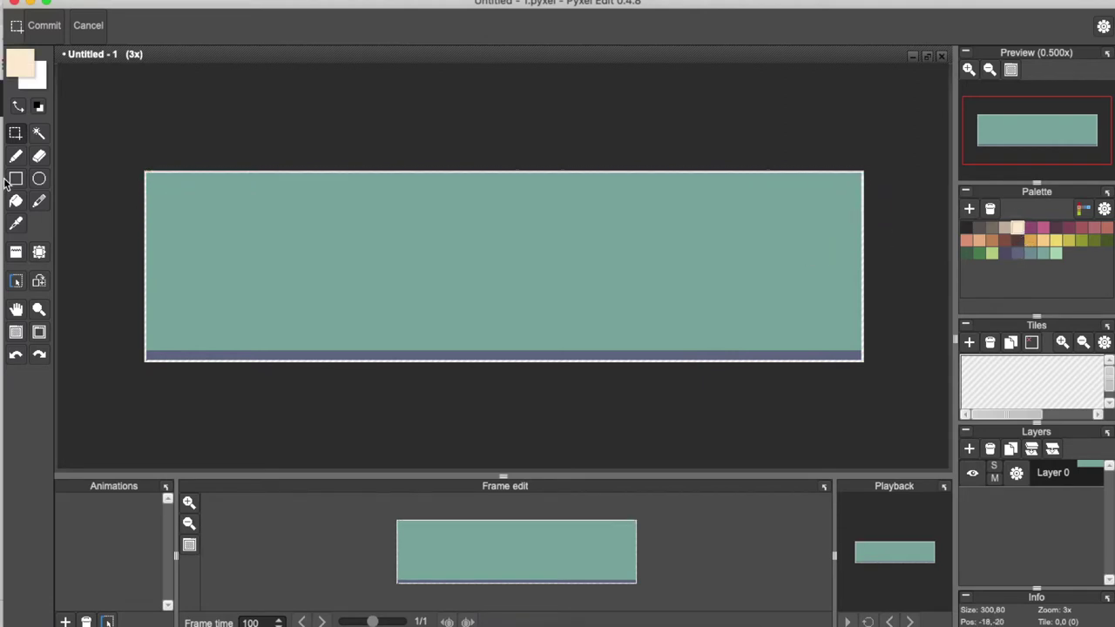
key(f)
click(287, 249)
click(1006, 229)
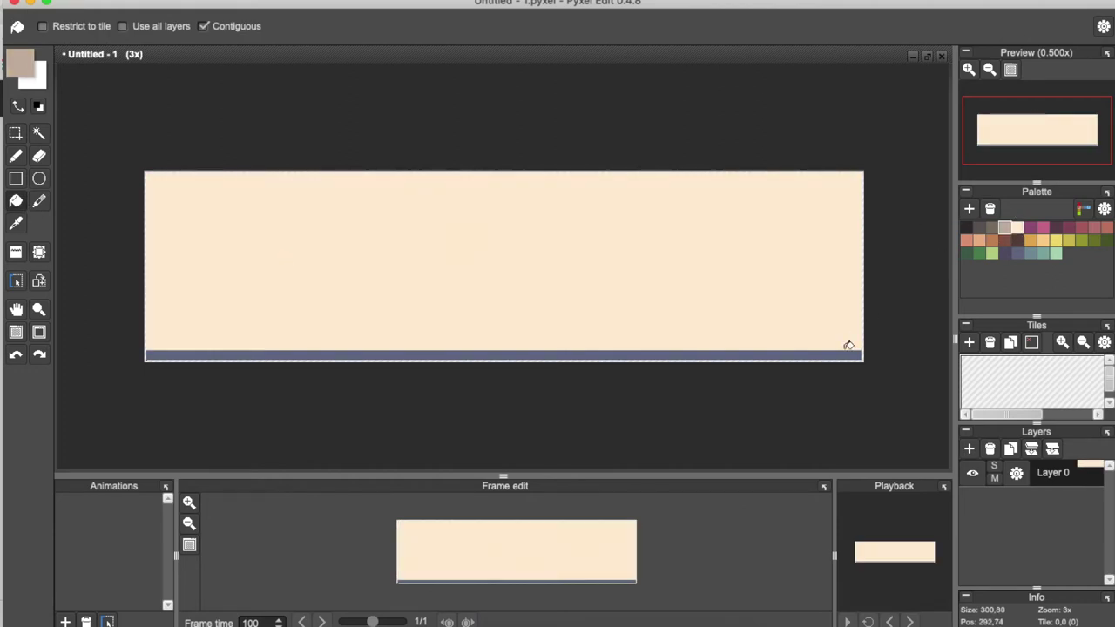
click(850, 348)
Select an upright rectangle at the canvas's left end, standing on the beige strip, and fill it with dark brown
click(15, 132)
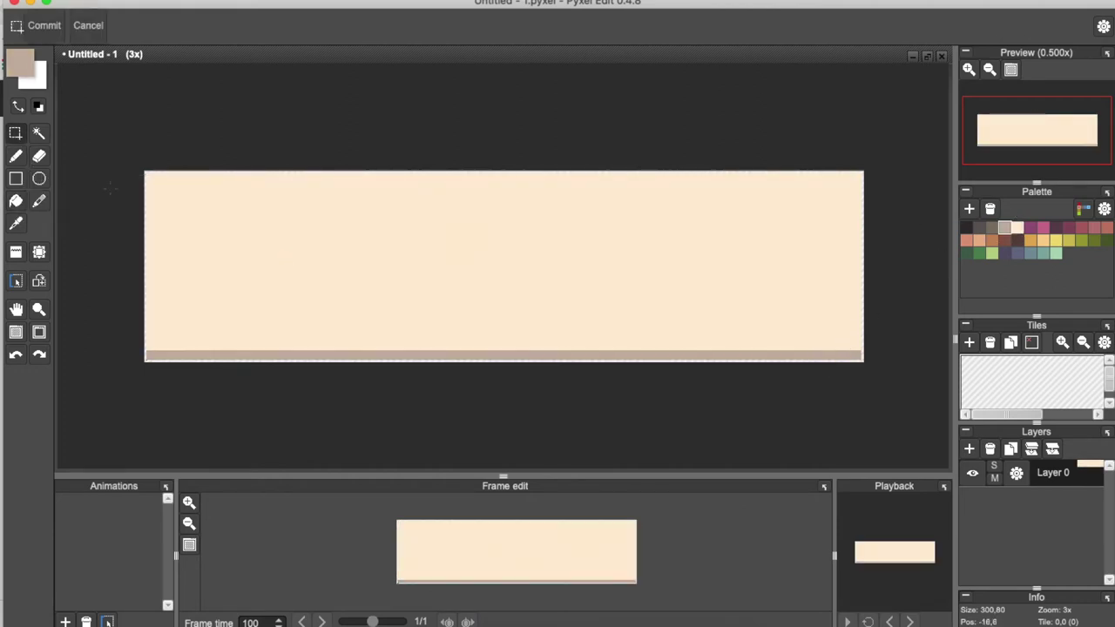
drag(156, 203, 277, 345)
mouse_move(218, 275)
mouse_down()
mouse_move(208, 266)
mouse_move(219, 263)
mouse_move(221, 279)
mouse_up()
click(1005, 252)
click(1018, 240)
click(15, 200)
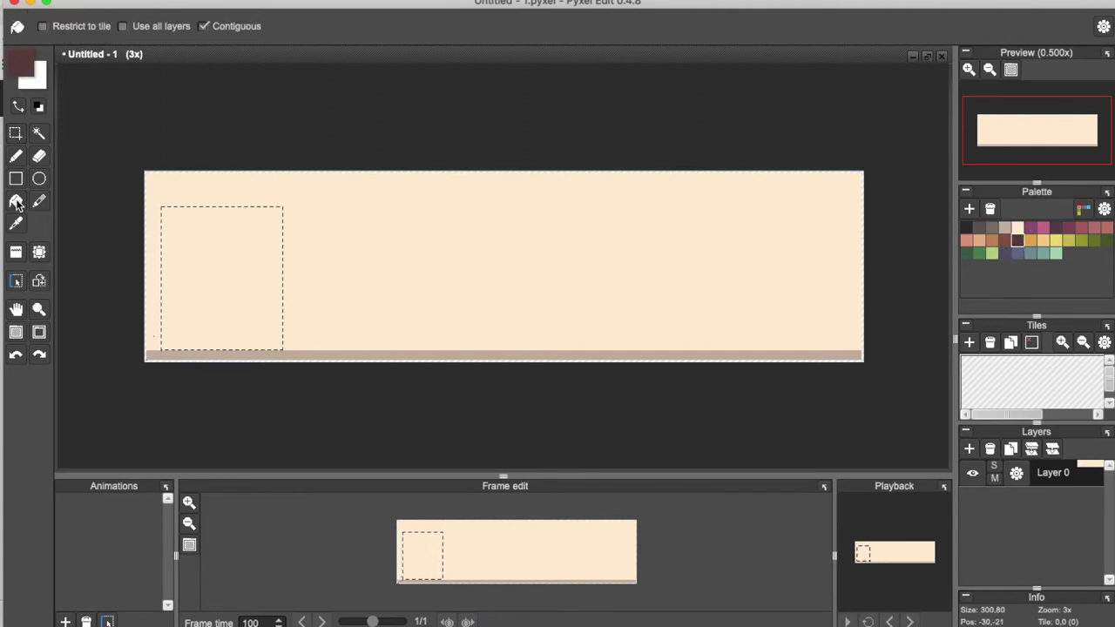
click(193, 280)
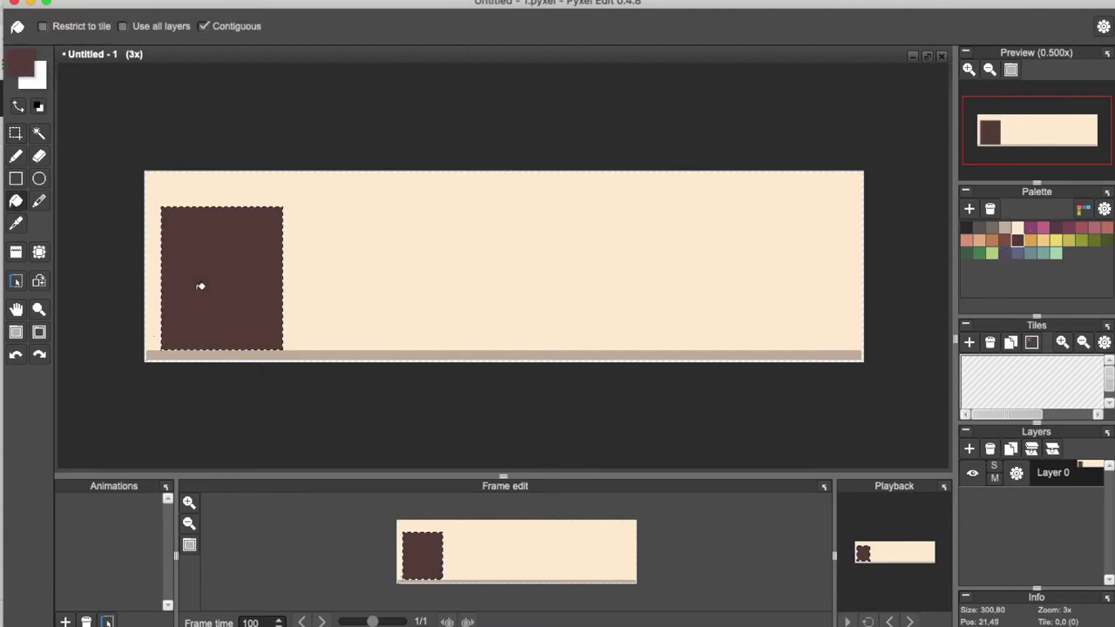
Draw a cream outline just inside the brown rectangle's edge and fill its interior cream, leaving a thin brown frame
click(16, 156)
scroll(122, 260, up, 3)
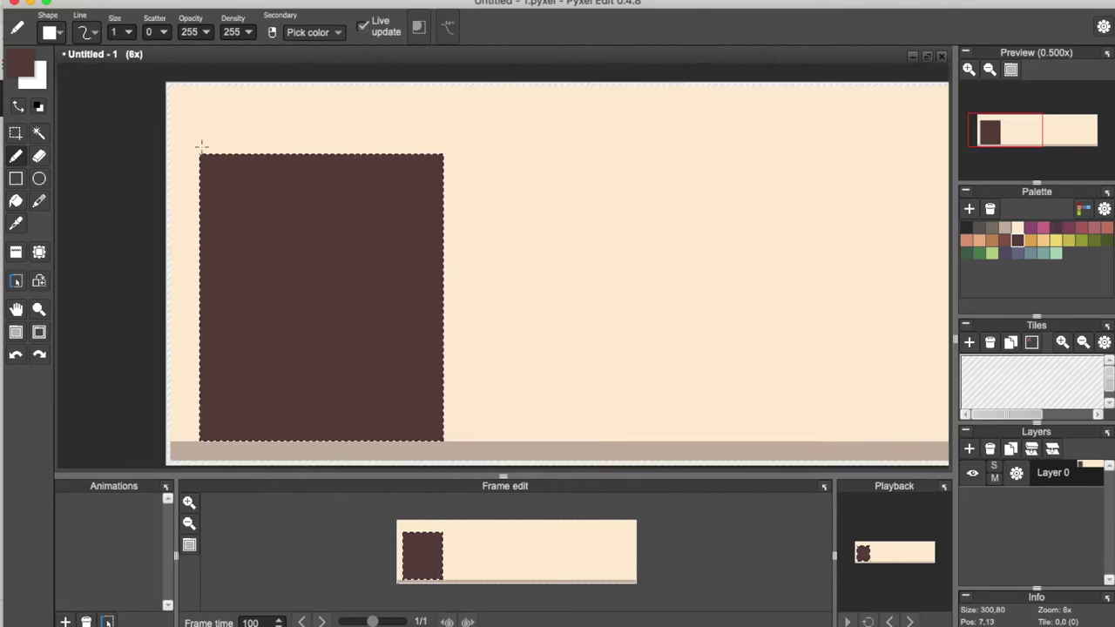
click(1018, 227)
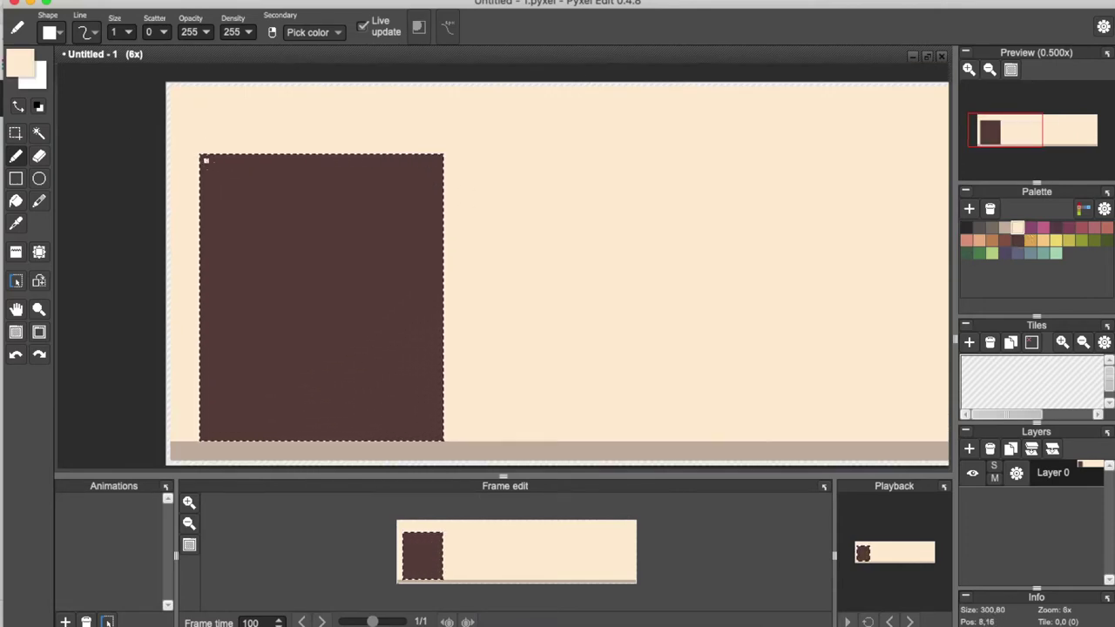
mouse_move(206, 161)
mouse_down()
mouse_move(207, 431)
mouse_move(434, 432)
mouse_move(436, 160)
mouse_move(213, 159)
mouse_up()
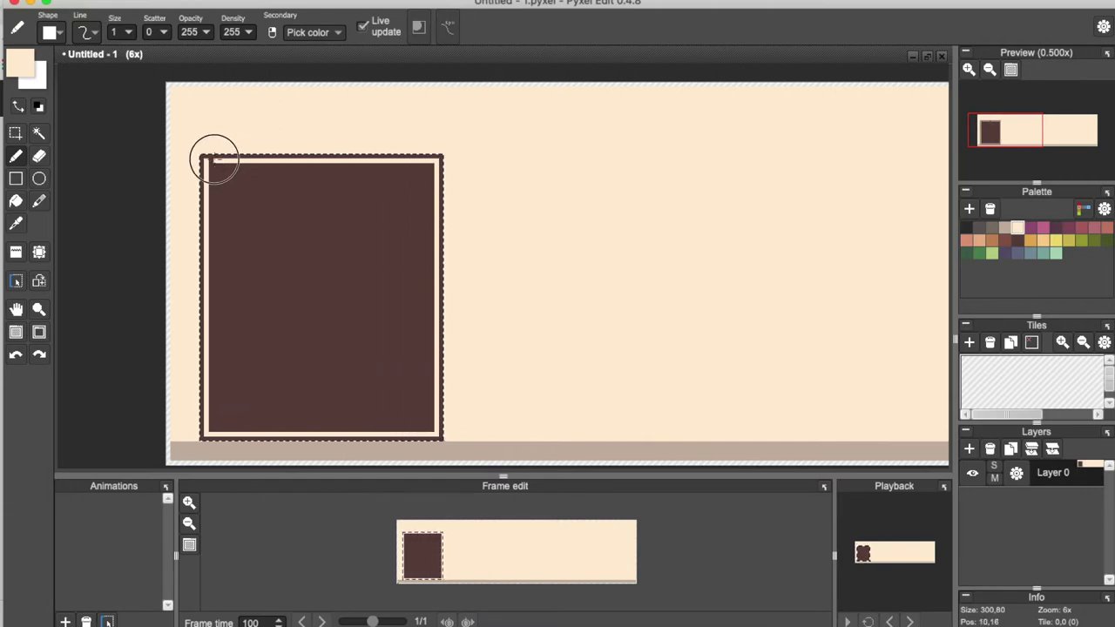
click(16, 200)
click(326, 251)
Draw a near-black stepped line across the upper part of the brown frame with the Pencil
scroll(326, 251, down, 3)
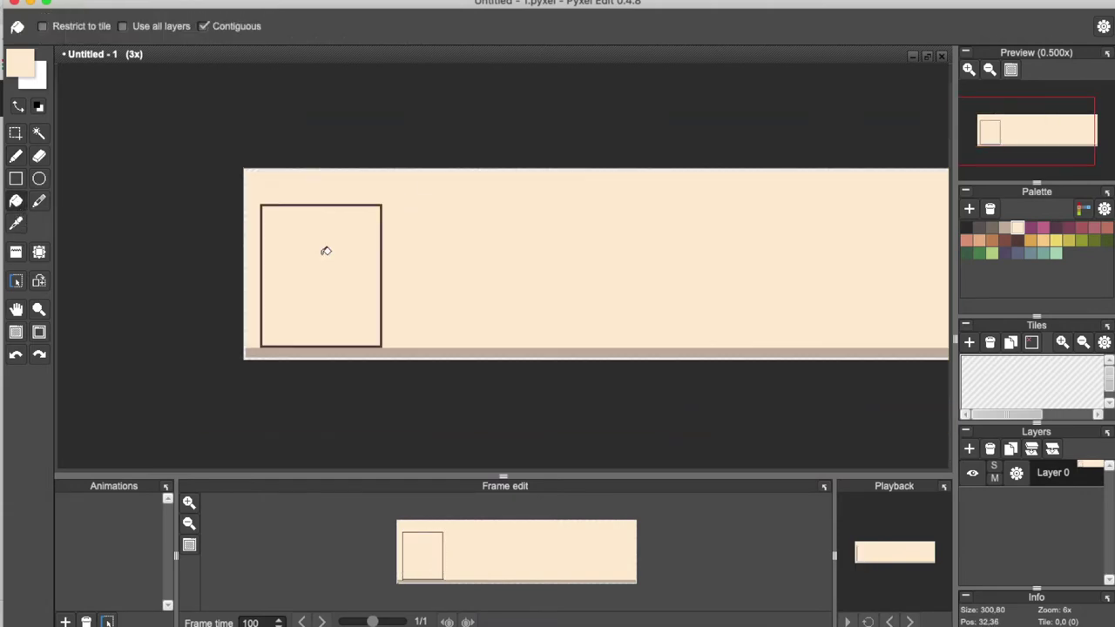
scroll(326, 251, down, 2)
scroll(326, 251, up, 4)
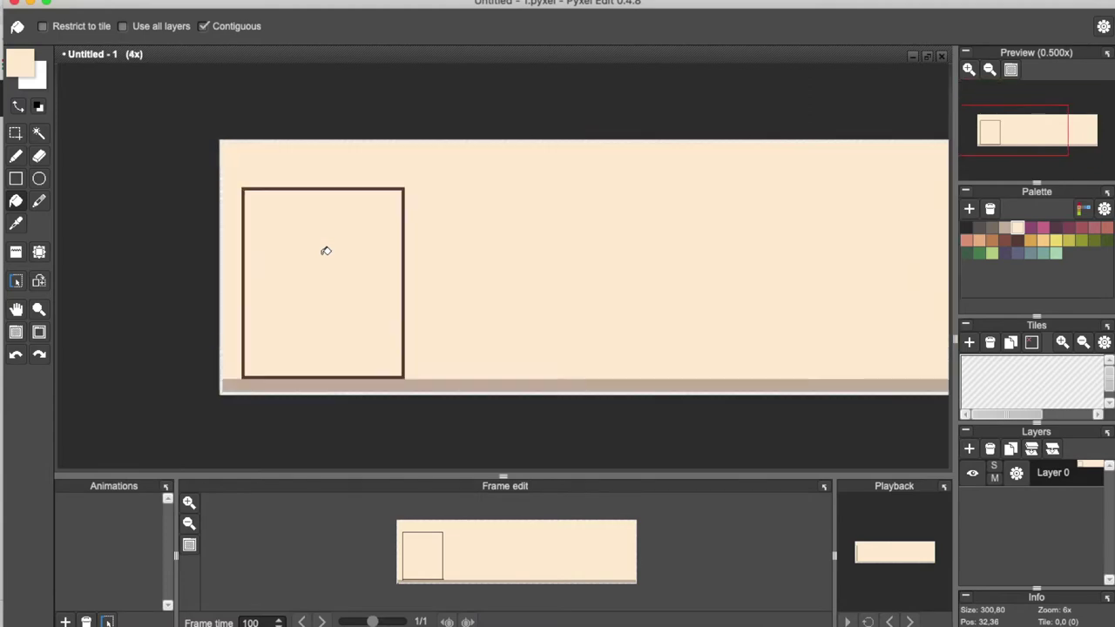
click(17, 157)
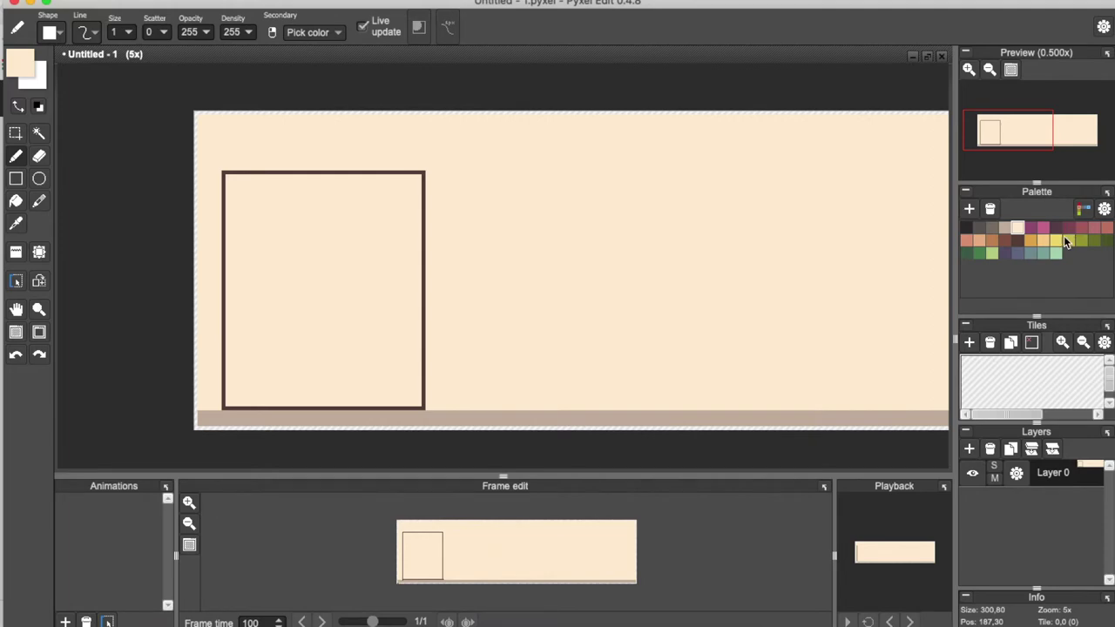
click(995, 226)
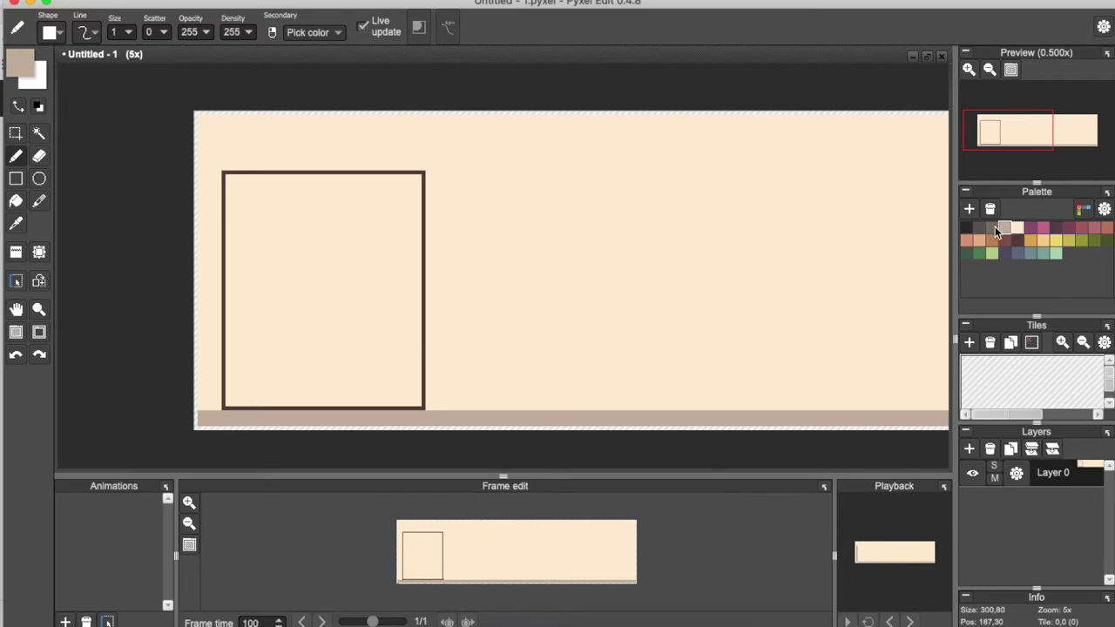
click(966, 228)
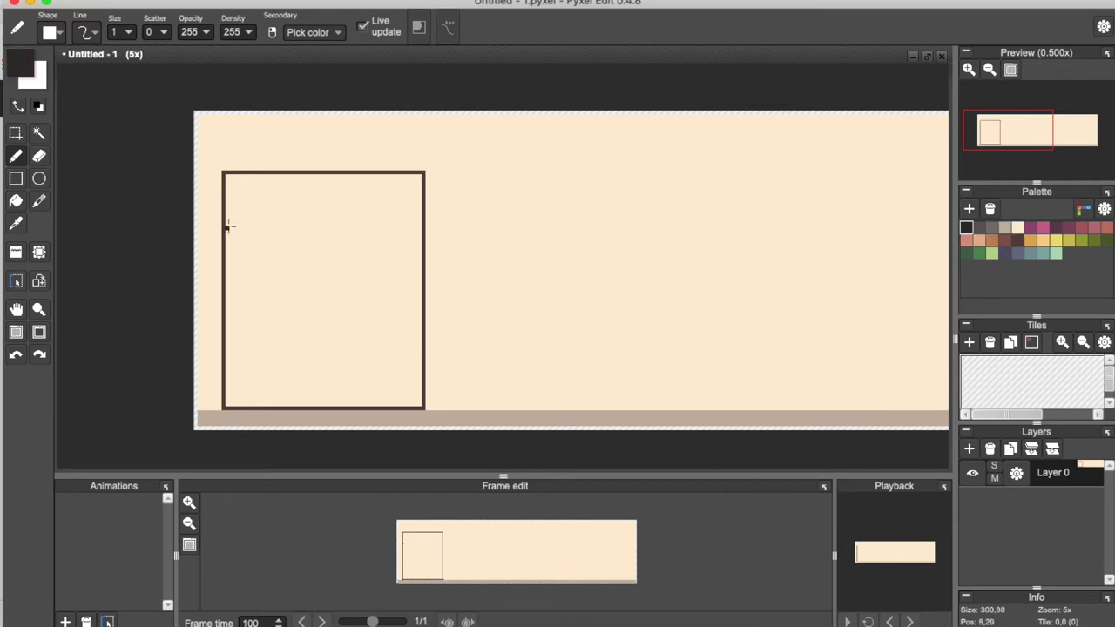
drag(228, 228, 419, 228)
Replace the stepped line's right half with a horizontally flipped copy of its left half
click(15, 132)
drag(322, 206, 422, 242)
key(Delete)
drag(224, 203, 416, 234)
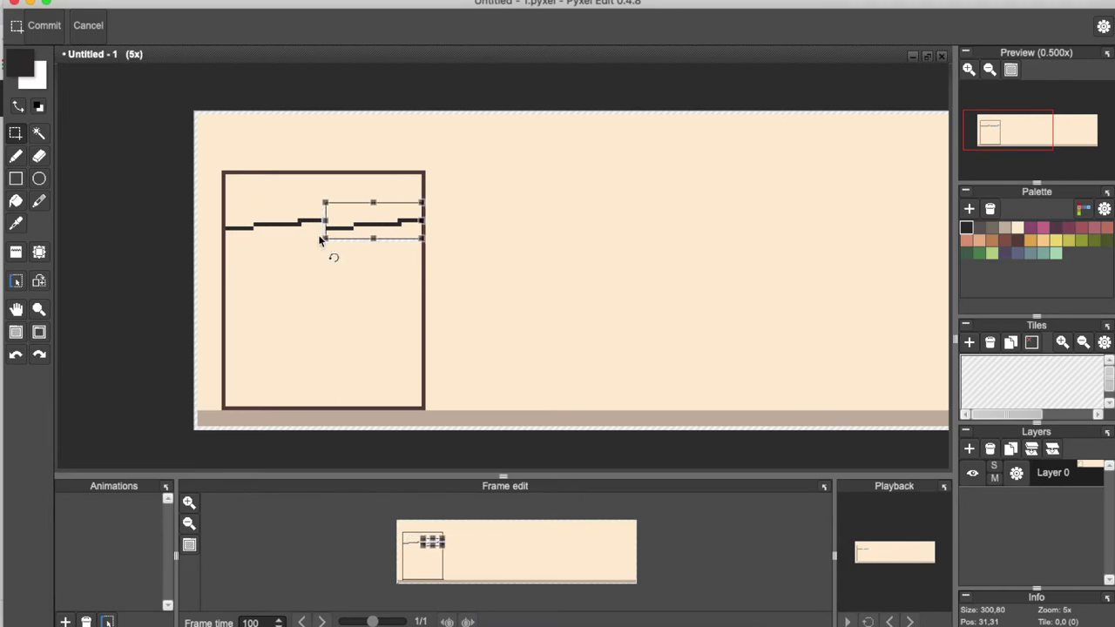
click(303, 242)
click(154, 72)
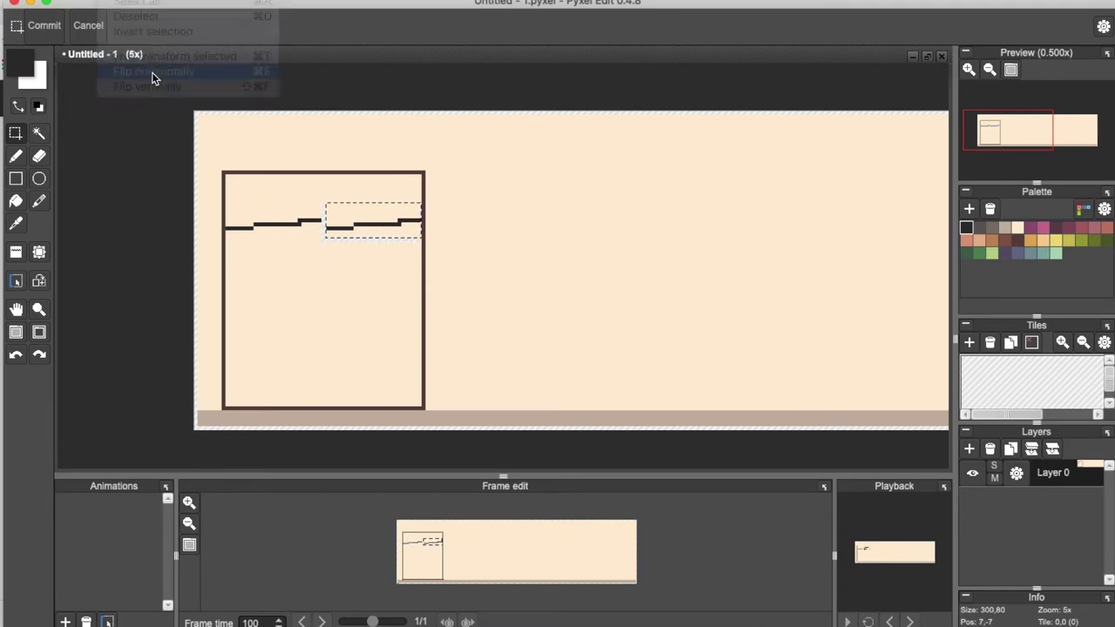
Repaint the erased transparent pixels beneath the stepped line's right half in the cream background colour
click(16, 157)
click(16, 201)
click(16, 156)
right_click(339, 196)
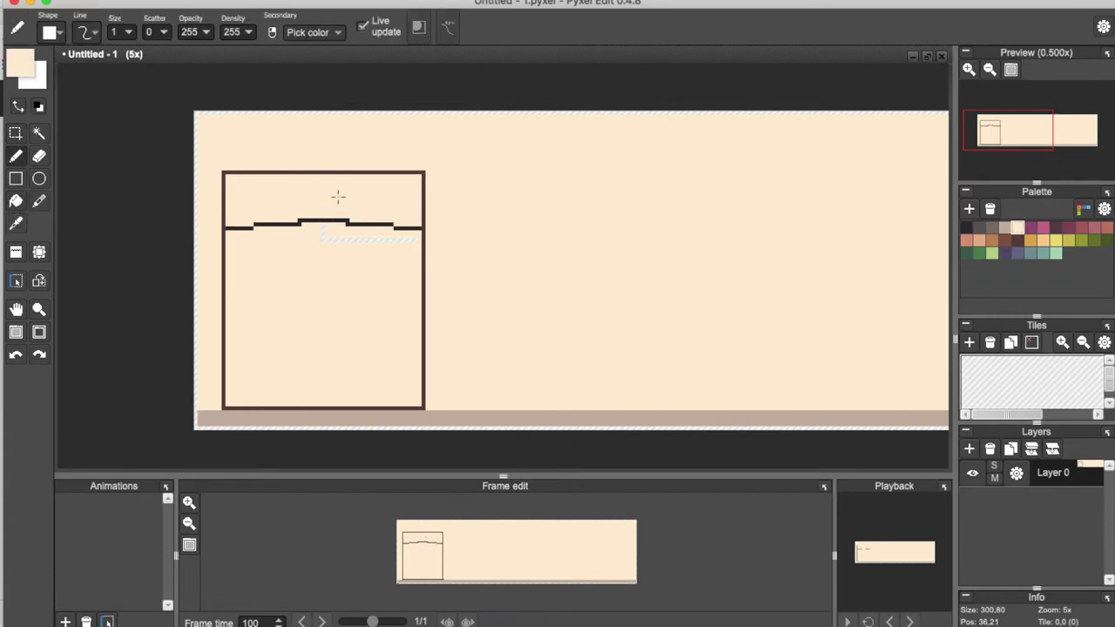
scroll(324, 209, up, 5)
mouse_move(325, 246)
mouse_down()
mouse_move(327, 294)
mouse_move(368, 302)
mouse_move(677, 301)
mouse_up()
scroll(484, 322, down, 5)
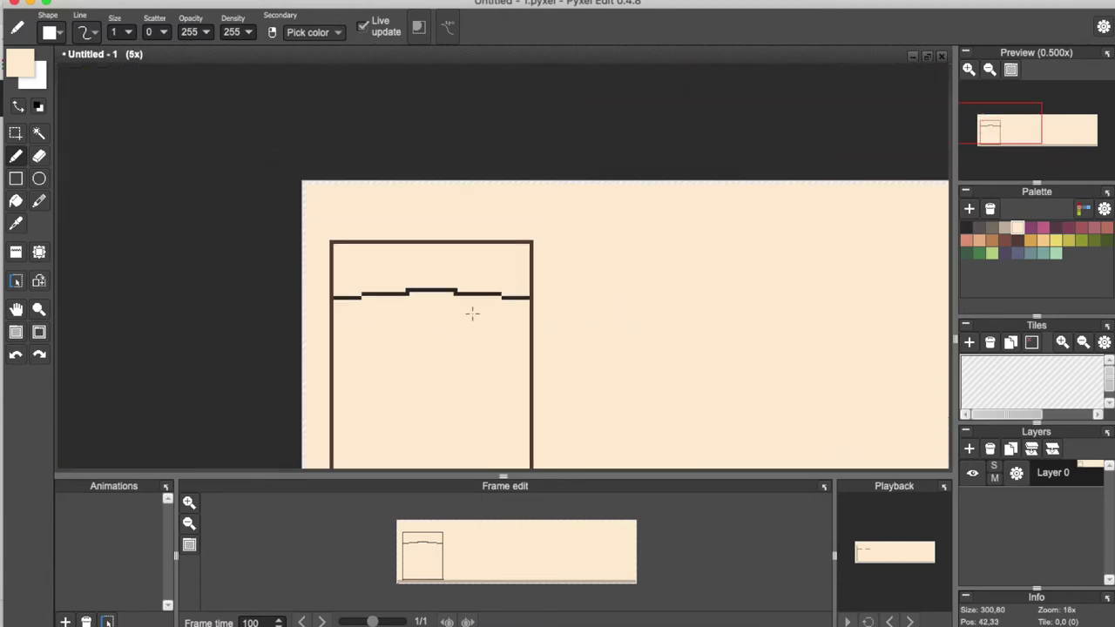
Select the whole stepped line and place a copy of it lower in the brown frame
click(17, 132)
drag(332, 288, 529, 312)
key(Down)
key(Down)
key(Down)
key(Down)
key(Down)
key(Down)
key(Down)
key(Down)
key(Down)
key(Down)
key(Down)
key(Down)
key(Down)
key(Down)
key(Down)
key(Down)
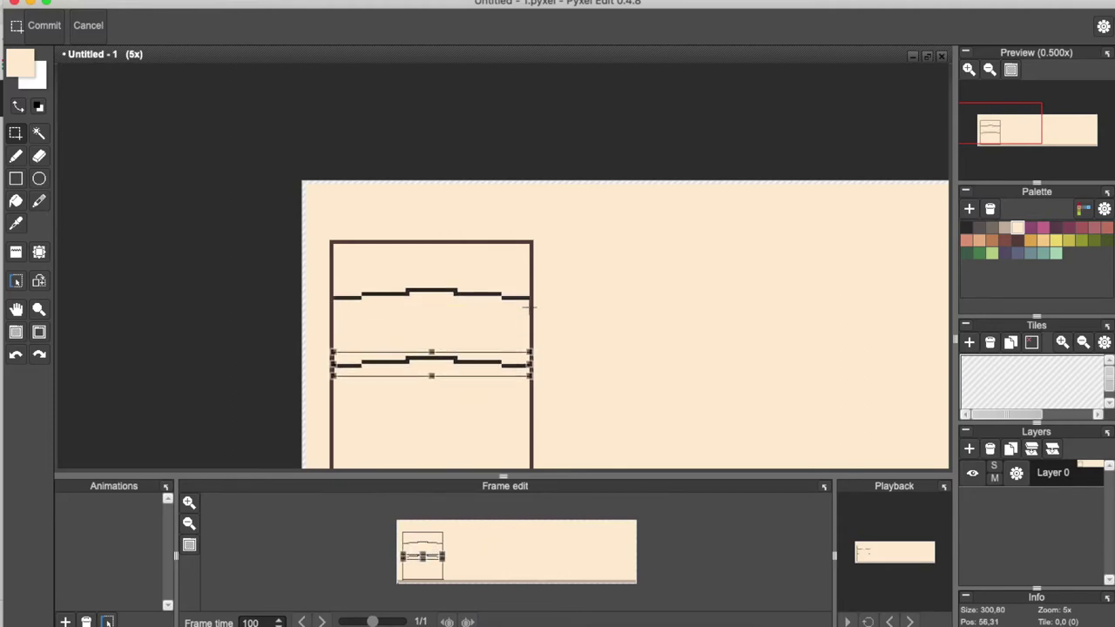
key(Up)
key(Up)
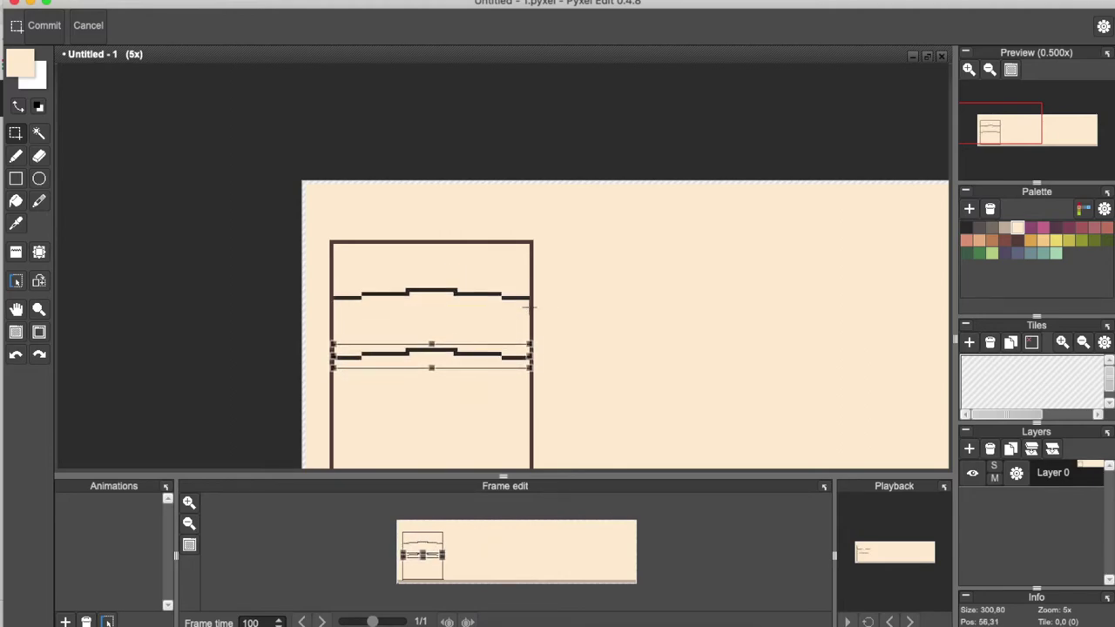
key(Return)
Place another copy of the stepped line below the second one inside the frame
key(Down)
key(Down)
key(Down)
key(Down)
key(Down)
key(Down)
key(Down)
key(Down)
key(Down)
key(Down)
key(Down)
key(Down)
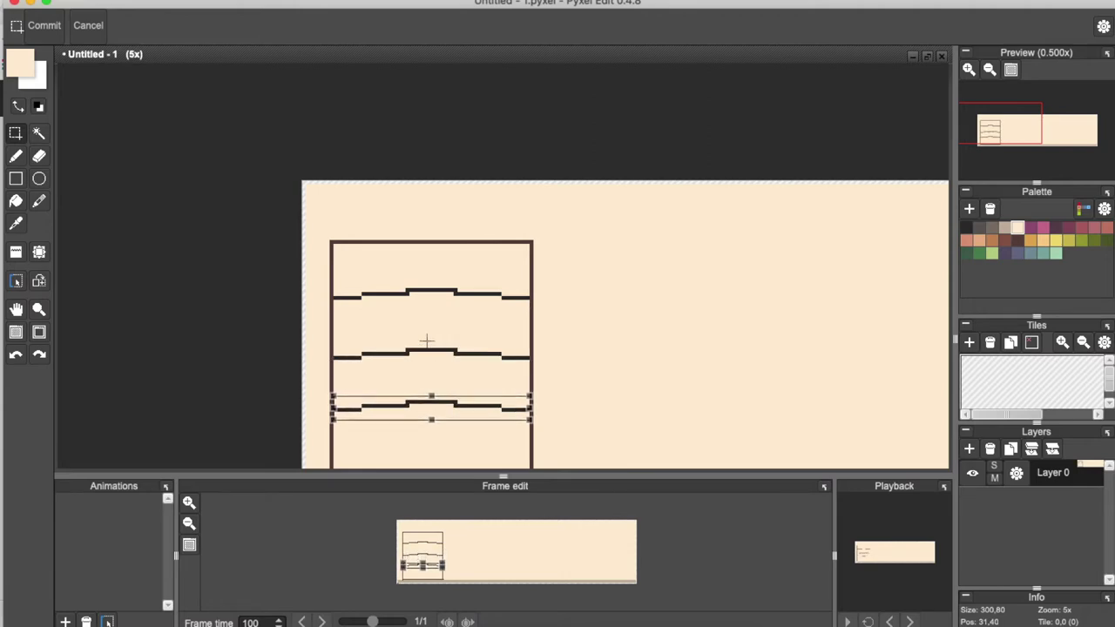
key(Return)
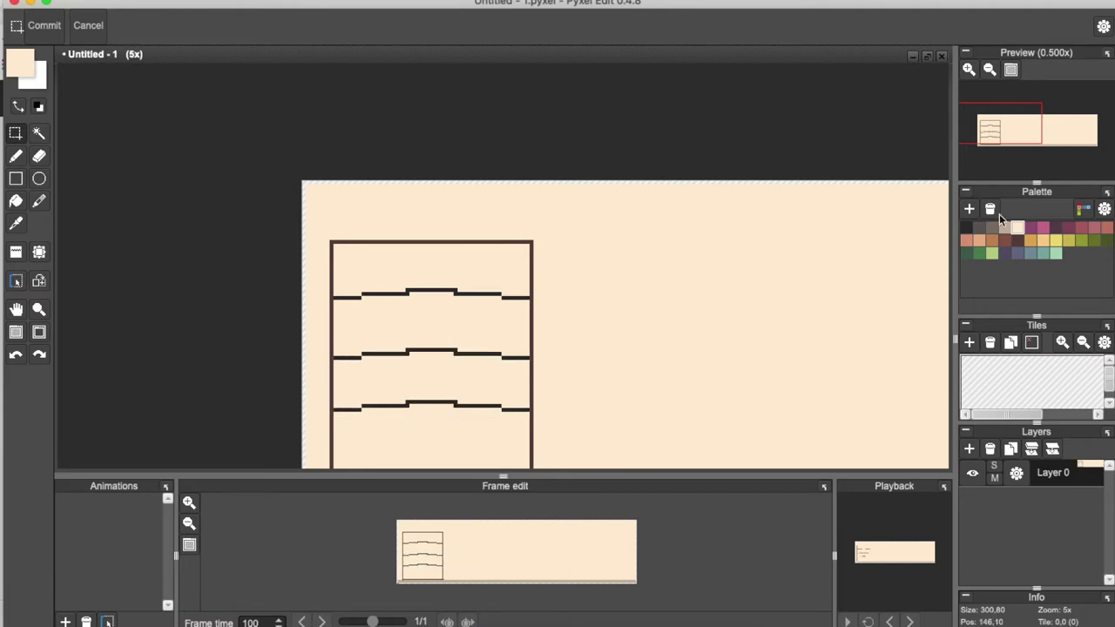
Fill the frame's upper three bands near-black, dark grey and grey-brown from top to bottom, recolouring the dividing lines to match
click(980, 228)
click(16, 202)
click(420, 320)
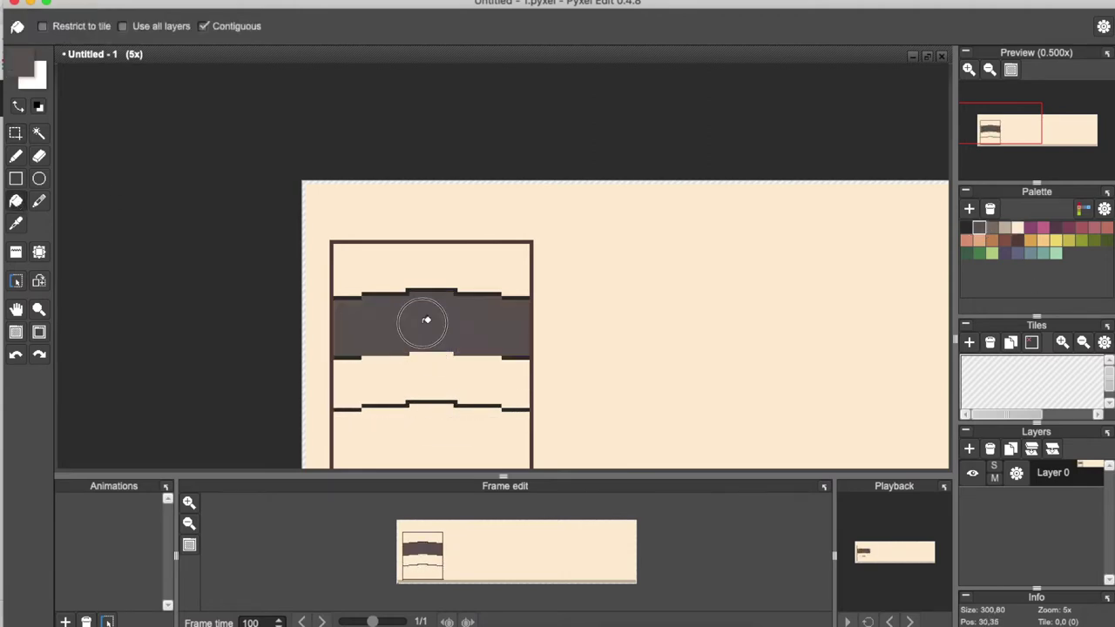
click(991, 229)
click(500, 386)
click(453, 398)
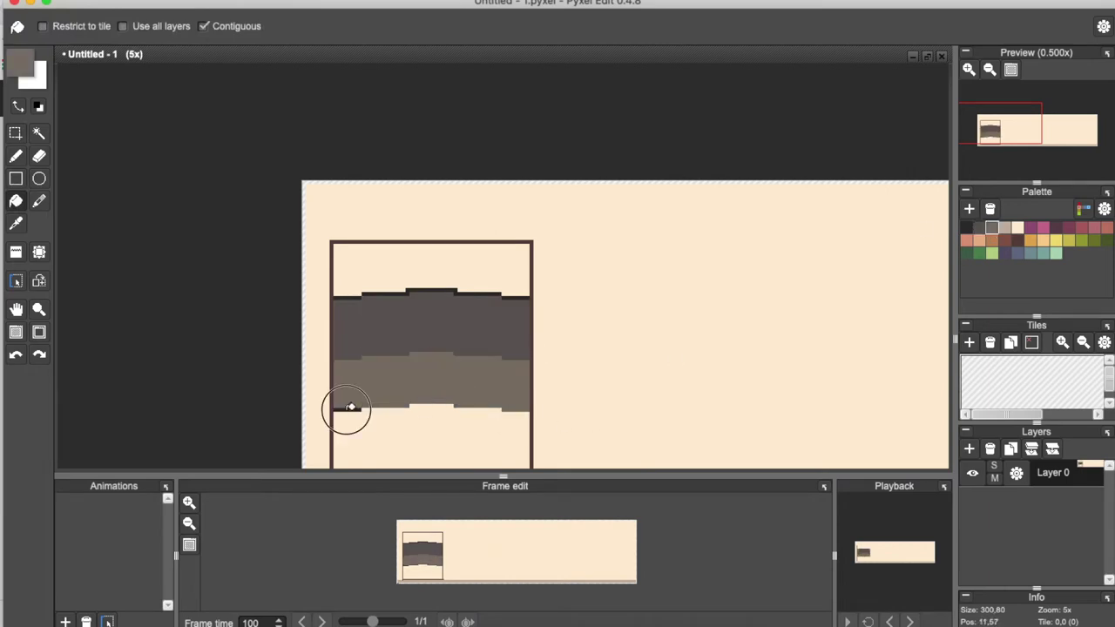
click(967, 229)
click(494, 280)
Draw two straight orange-brown lines across the frame's lower cream area with the Pen and fill the space between them orange-brown
scroll(399, 331, down, 2)
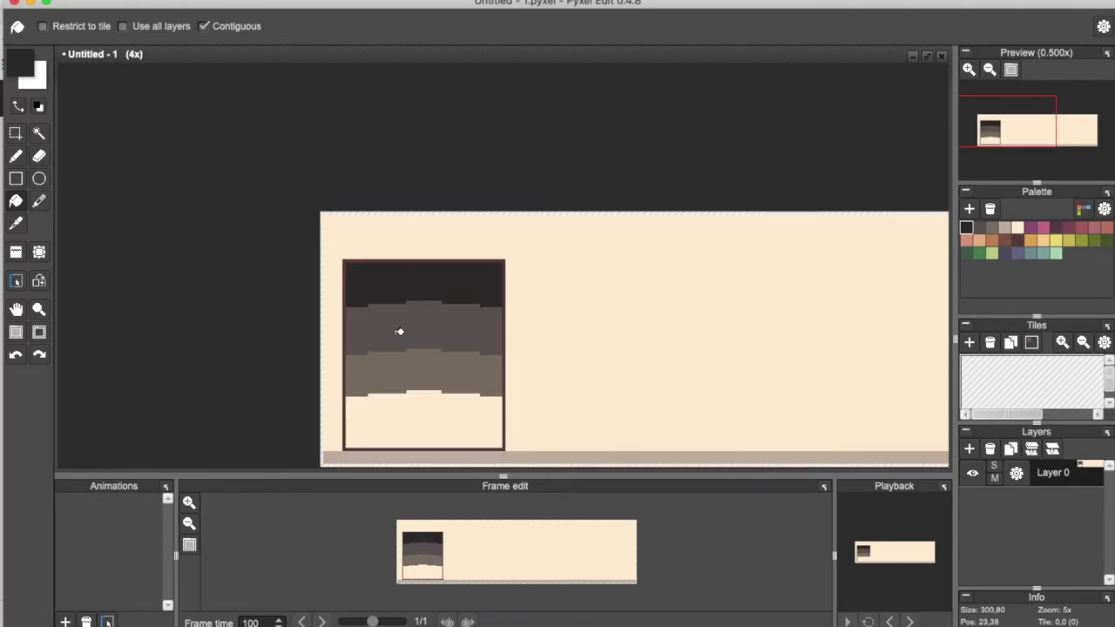
key(space)
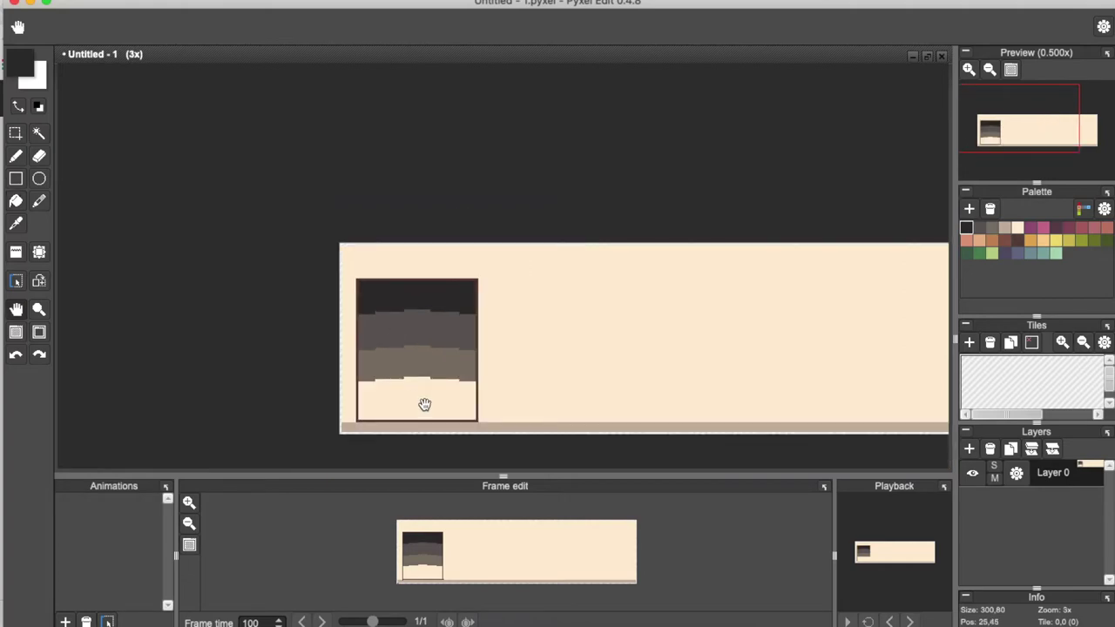
drag(429, 400, 451, 308)
scroll(450, 310, up, 4)
click(14, 158)
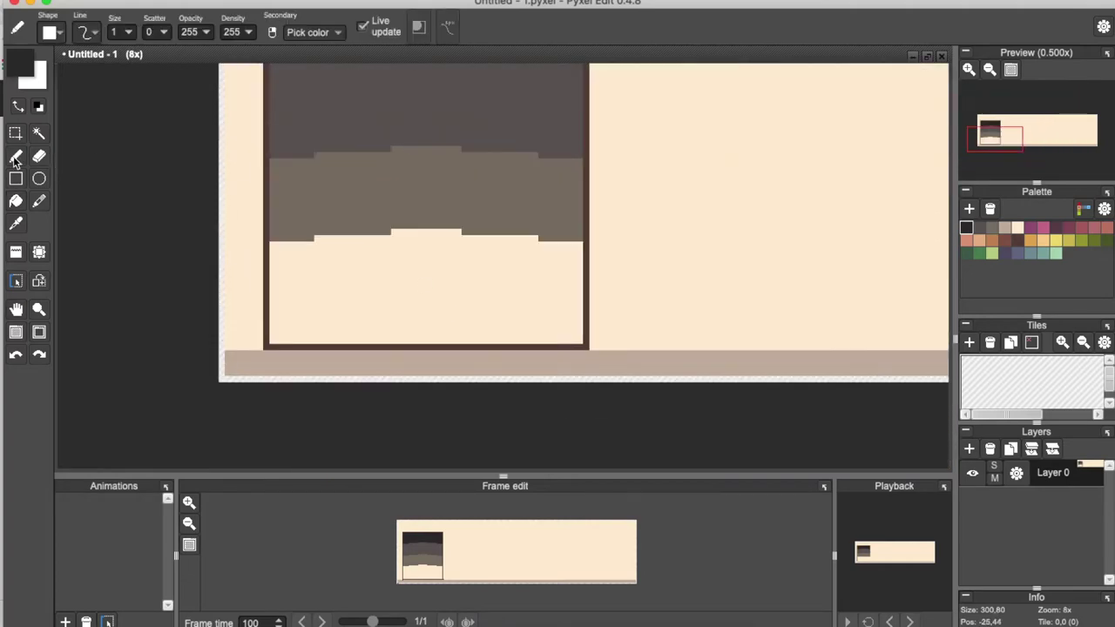
click(992, 241)
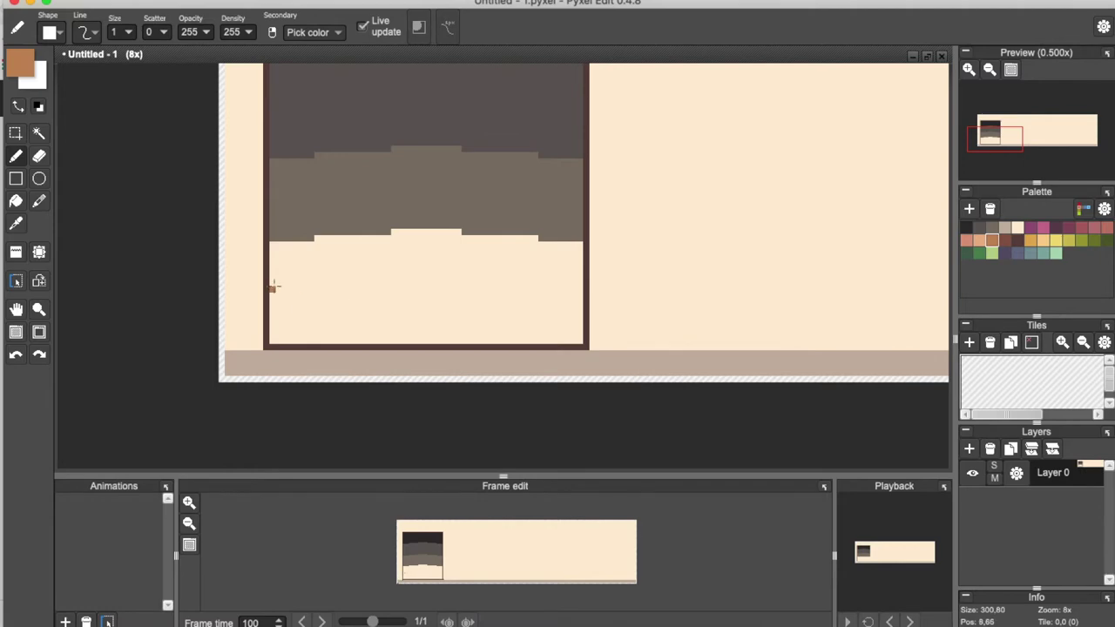
drag(273, 277, 577, 277)
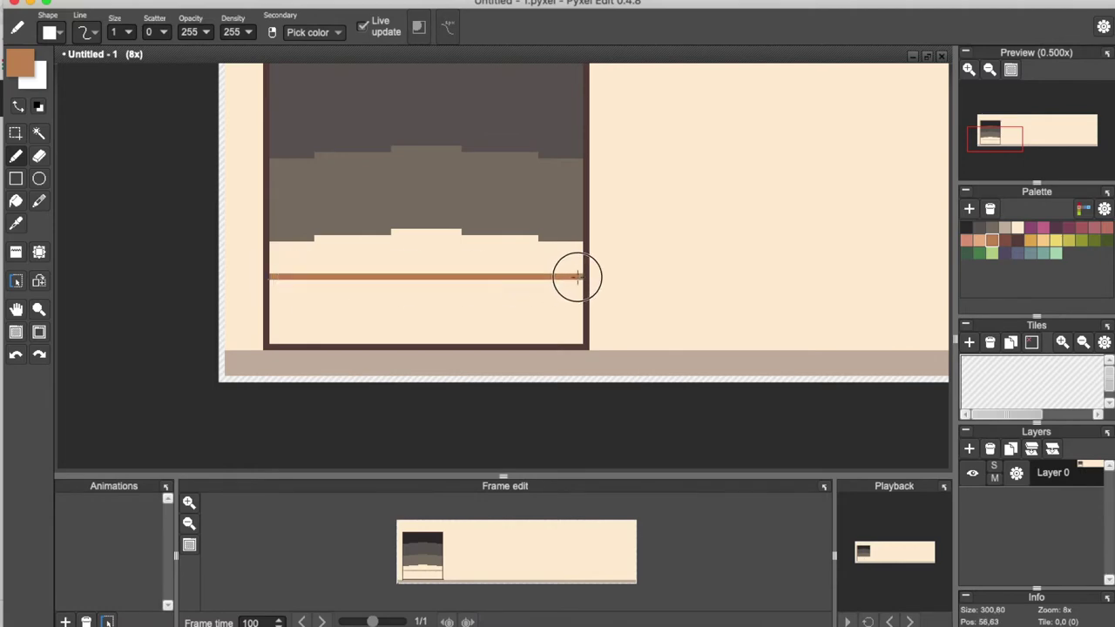
drag(579, 237, 273, 237)
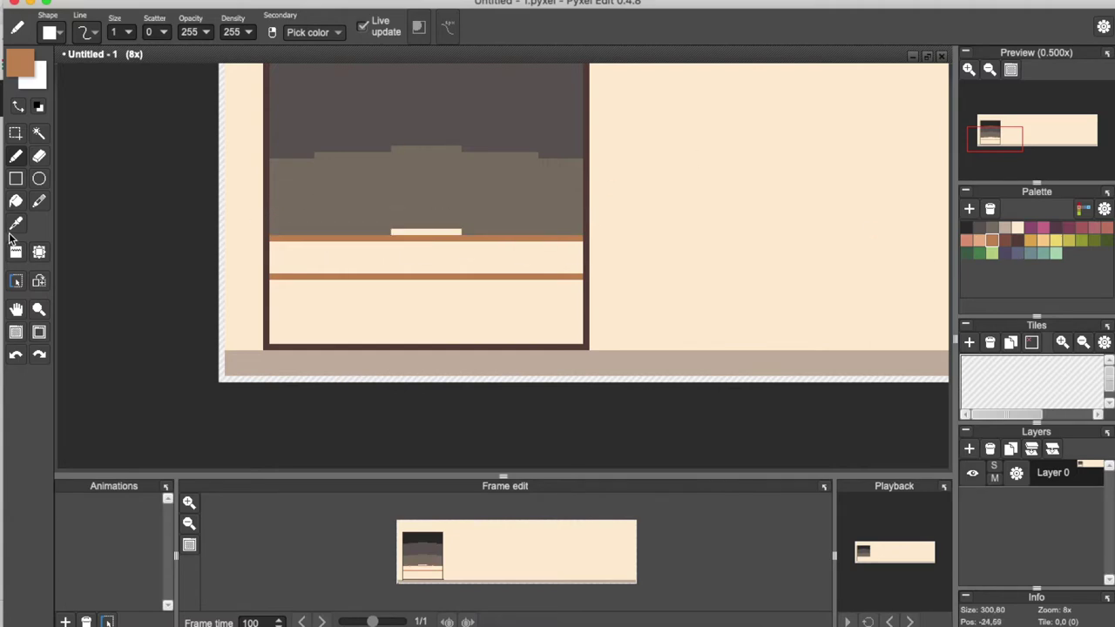
click(16, 201)
click(361, 255)
Fill the remaining cream area at the bottom of the frame with reddish brown
click(1004, 235)
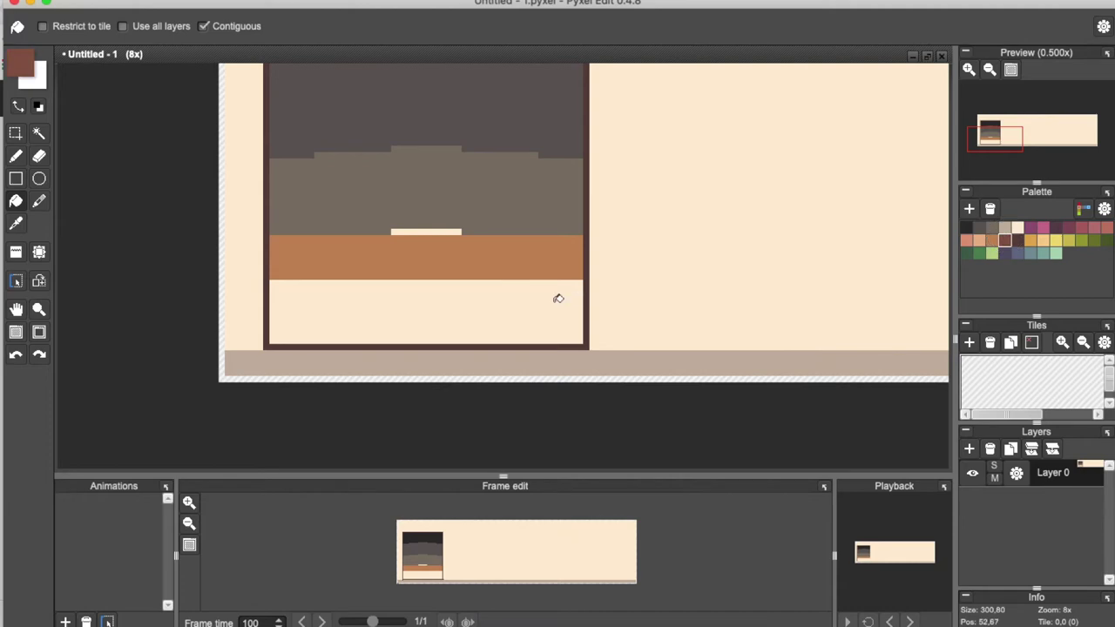
click(559, 299)
scroll(440, 223, down, 4)
scroll(440, 222, up, 2)
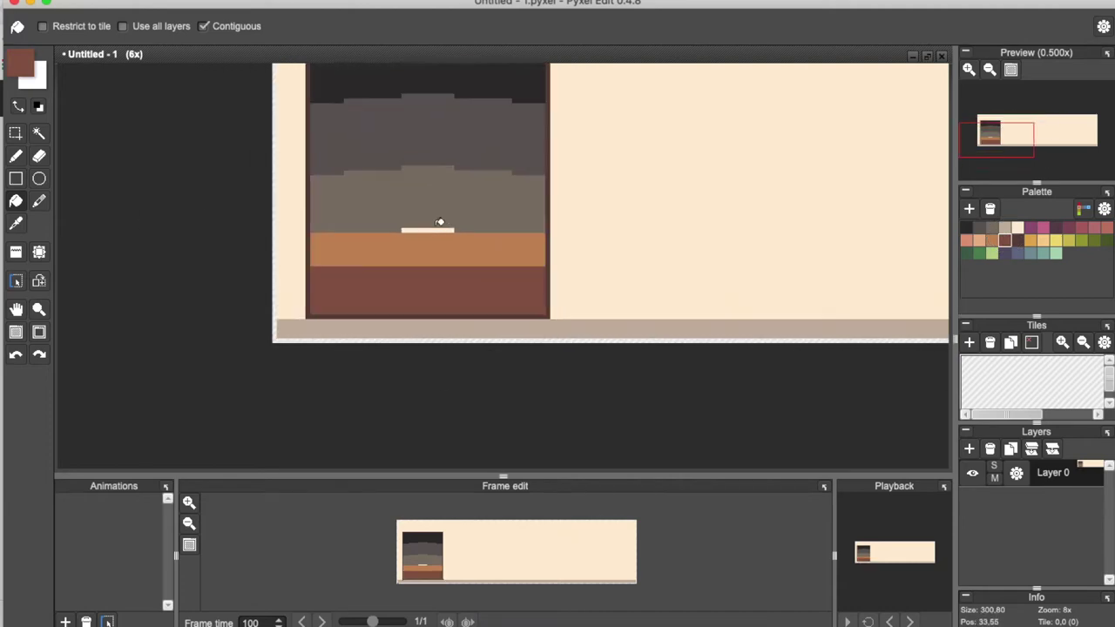
click(17, 159)
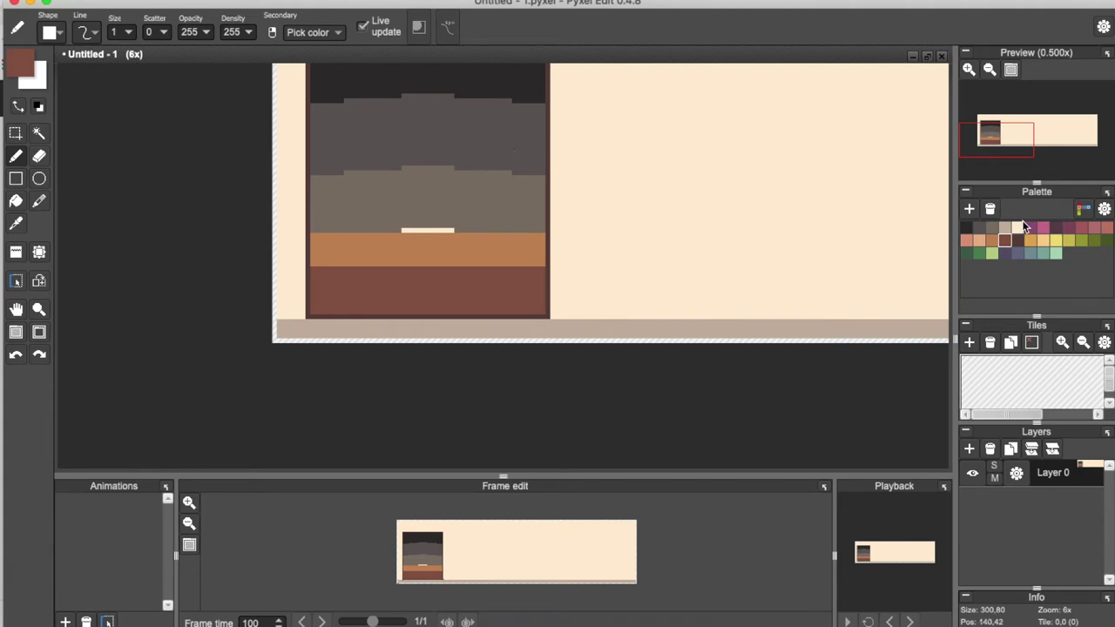
scroll(421, 239, down, 3)
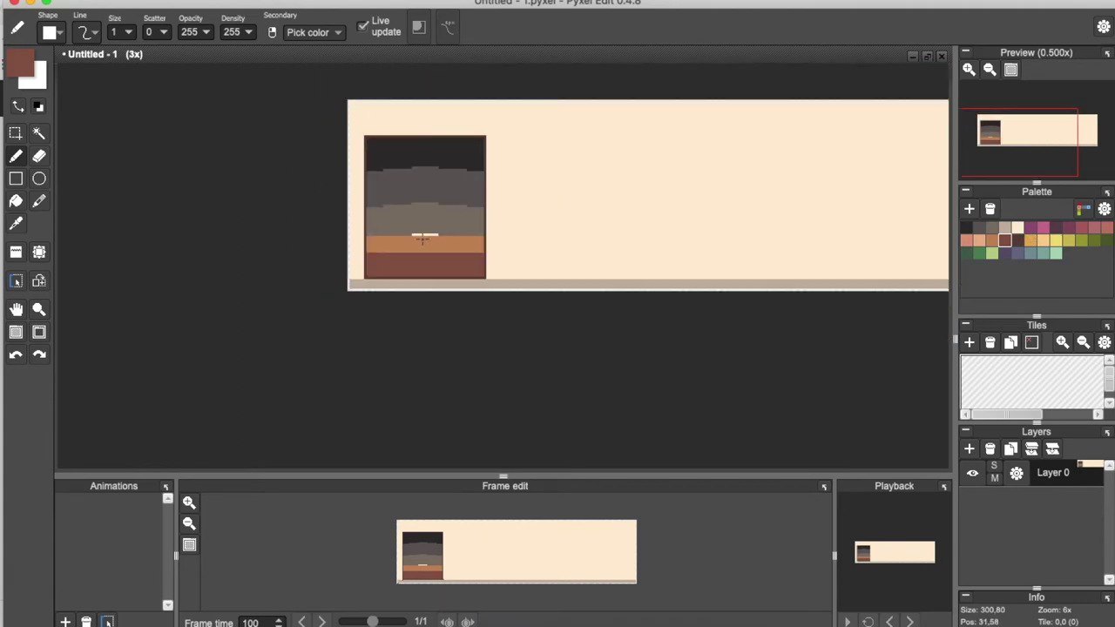
scroll(422, 239, down, 4)
scroll(407, 215, up, 4)
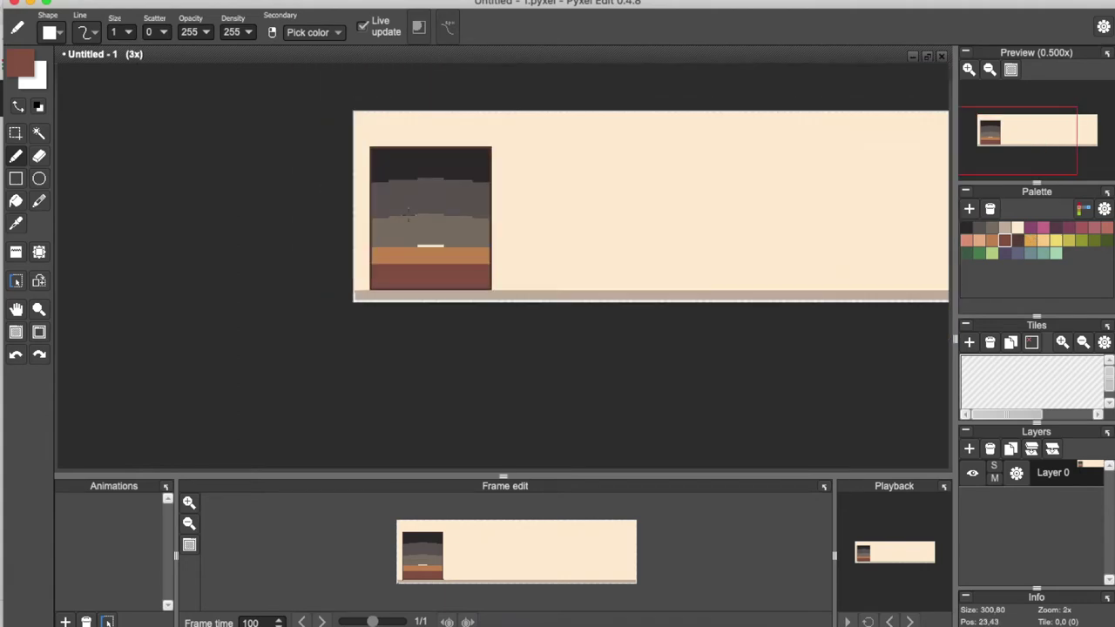
Recolour the frame's orange-brown band beige and the reddish-brown band beneath it grey-brown
click(1005, 228)
click(16, 201)
click(468, 251)
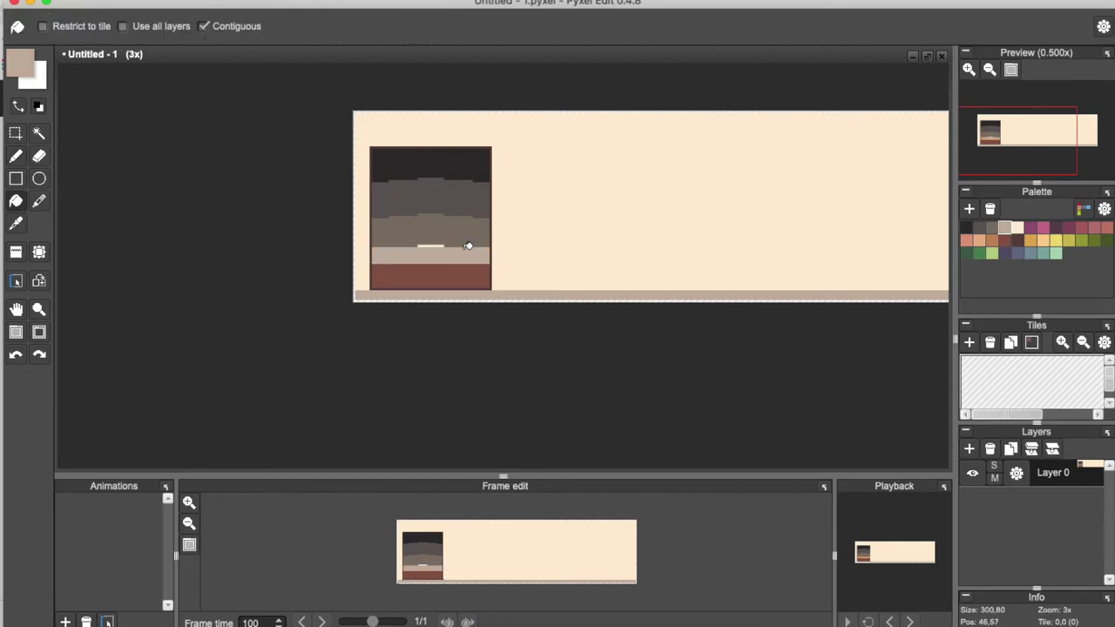
click(992, 227)
click(443, 271)
scroll(441, 215, down, 3)
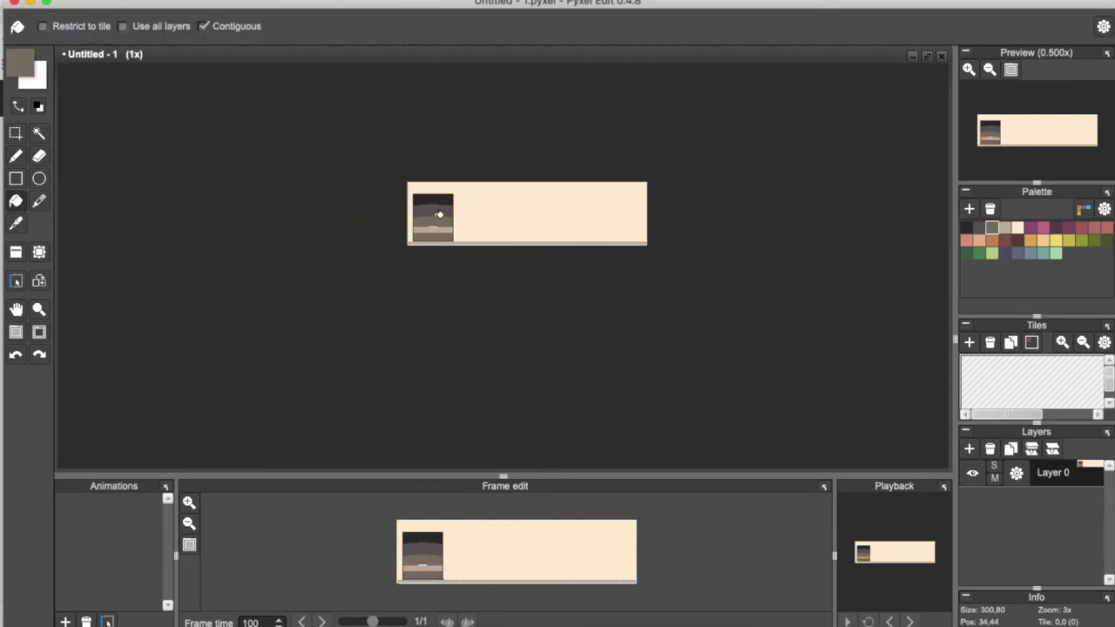
scroll(410, 256, up, 5)
scroll(410, 256, up, 2)
Draw a cream stripe two pixels thick along the beige band's upper edge, across the full width of the frame
click(16, 156)
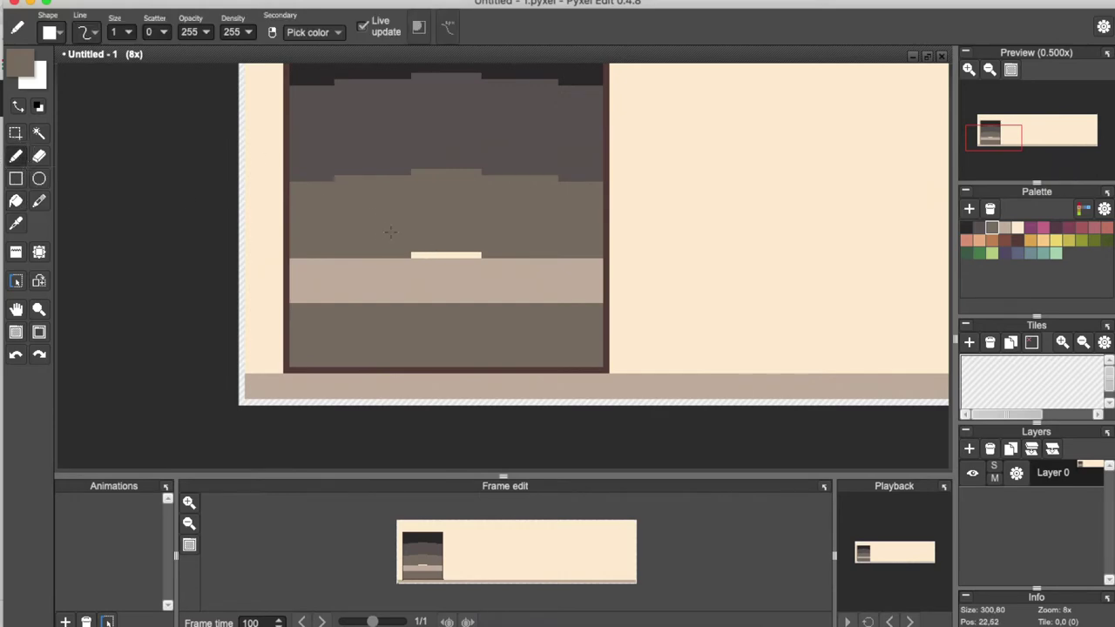
alt+click(432, 254)
drag(294, 260, 610, 261)
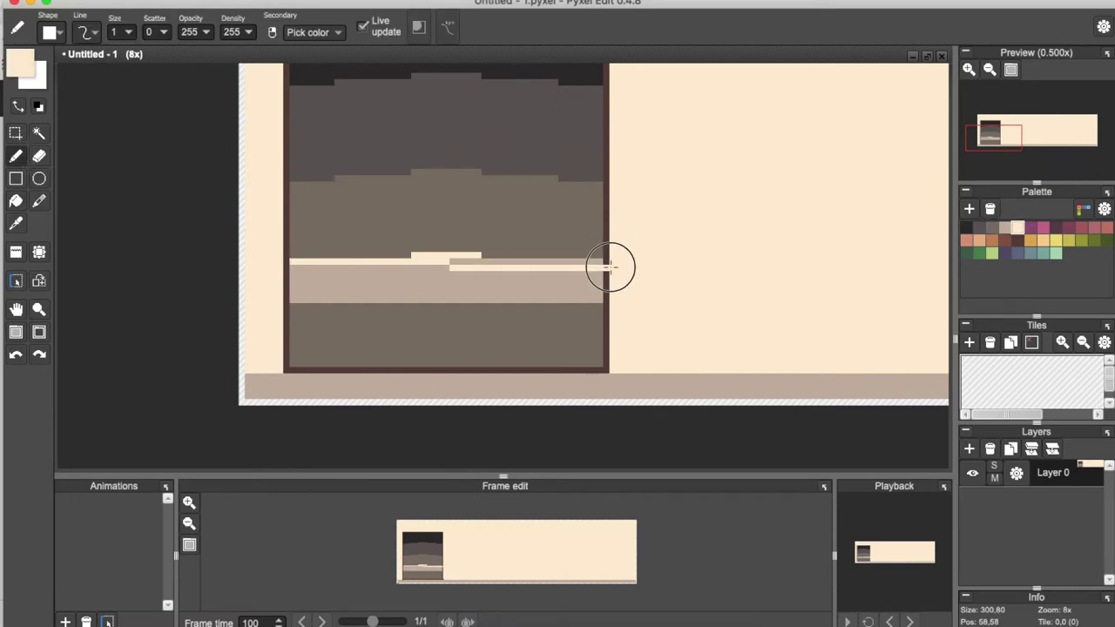
click(498, 265)
drag(497, 265, 598, 269)
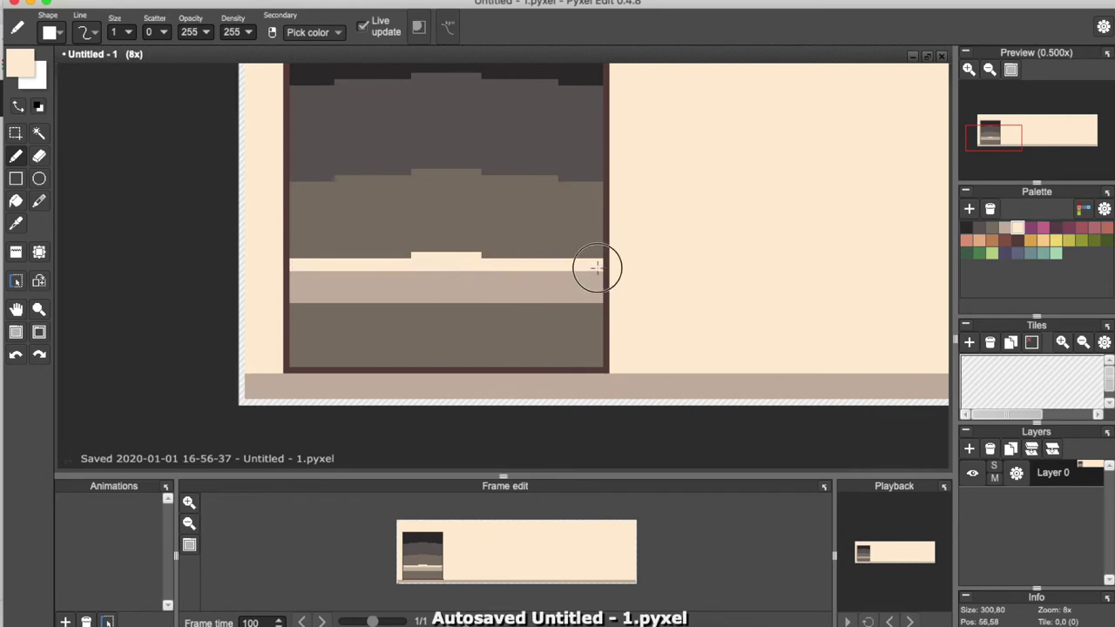
scroll(491, 274, down, 1)
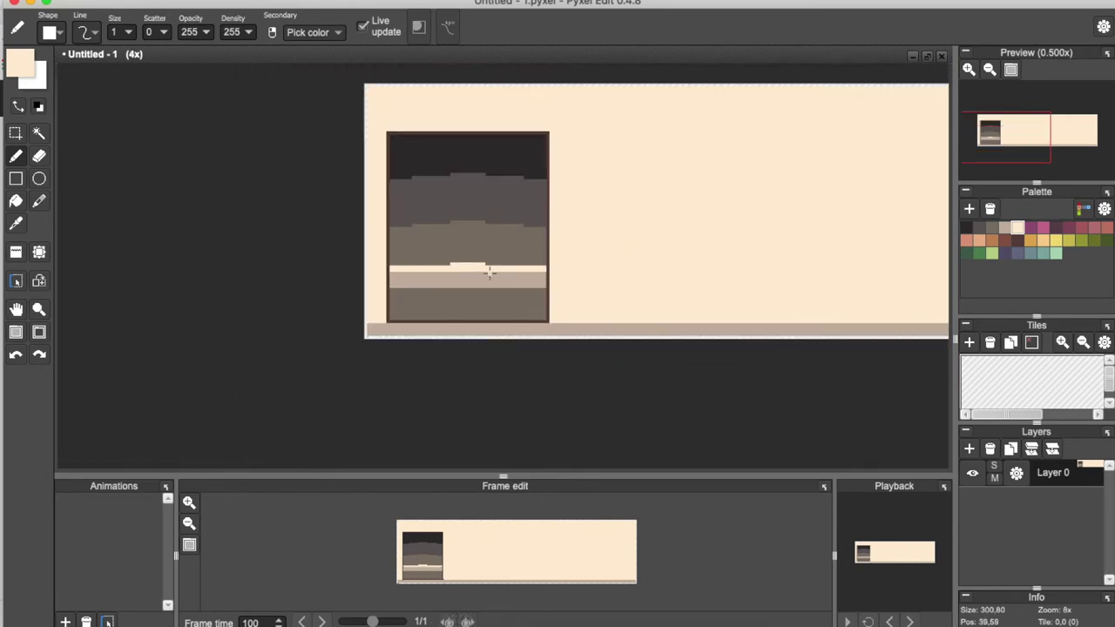
scroll(442, 261, down, 1)
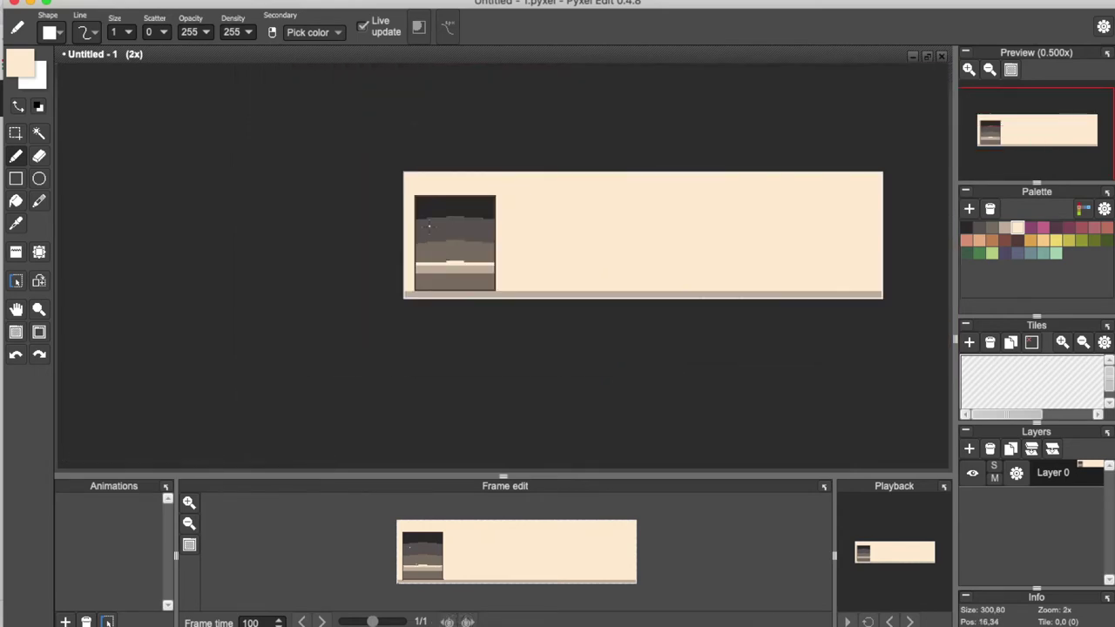
scroll(428, 227, up, 1)
drag(472, 273, 454, 223)
key(super+z)
Cover the cream stripe and its raised middle block with the grey-brown of the band above
key(space)
drag(476, 280, 476, 246)
scroll(475, 247, up, 4)
right_click(416, 209)
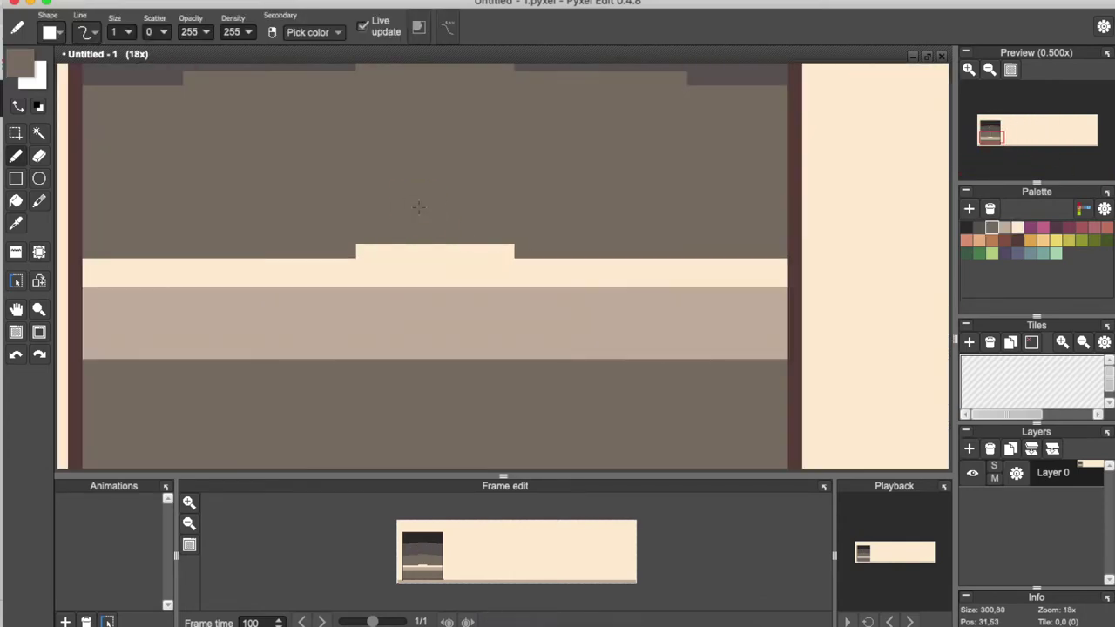
scroll(522, 256, down, 2)
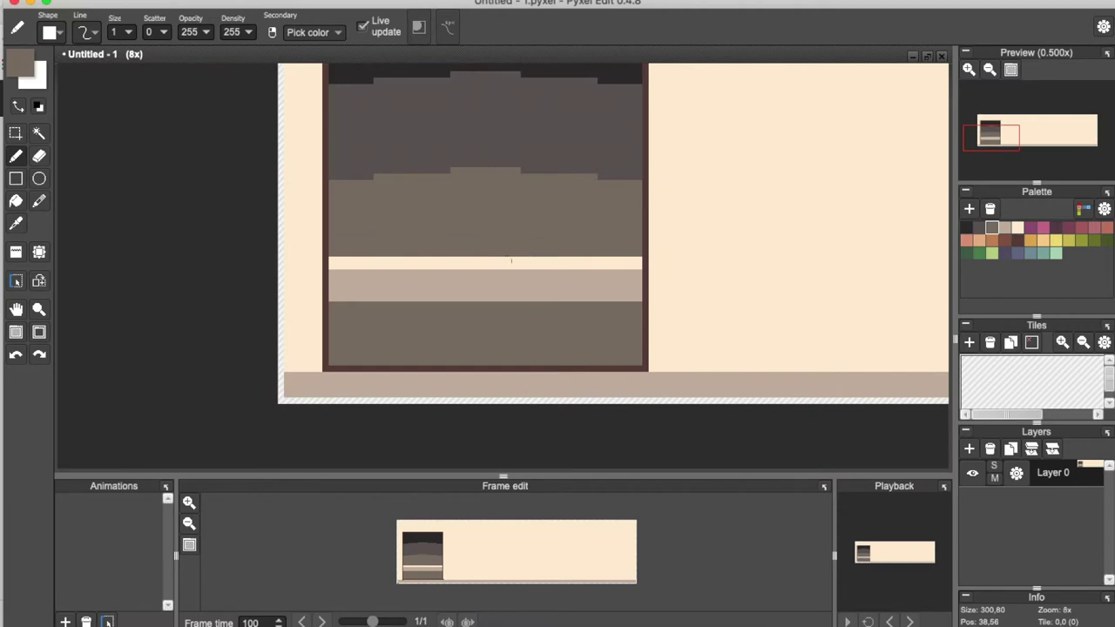
key(f)
click(418, 263)
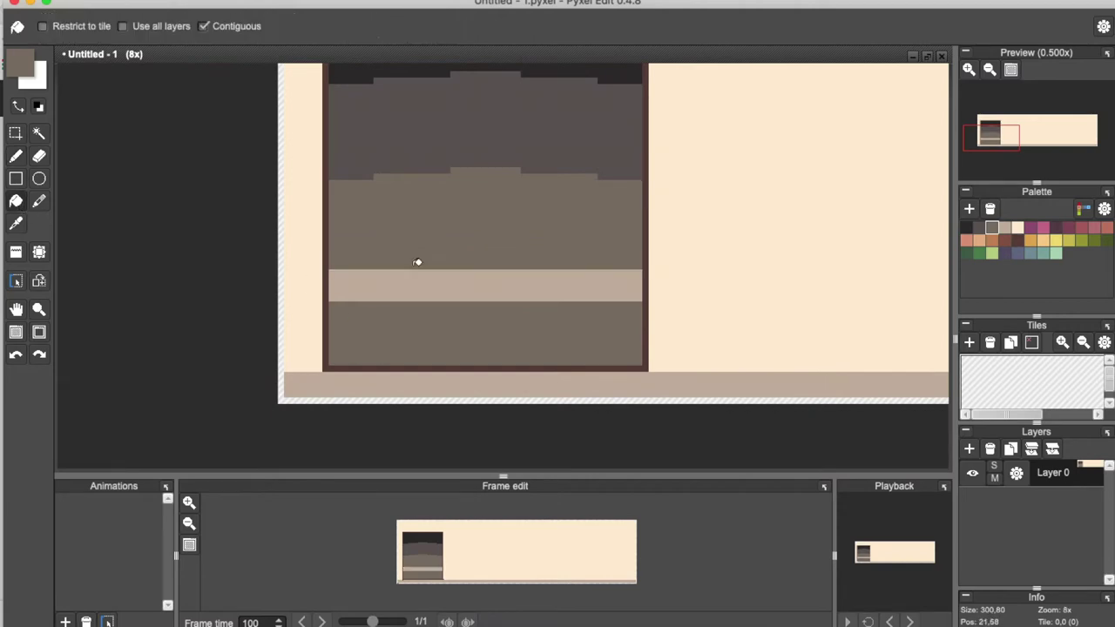
scroll(418, 262, down, 1)
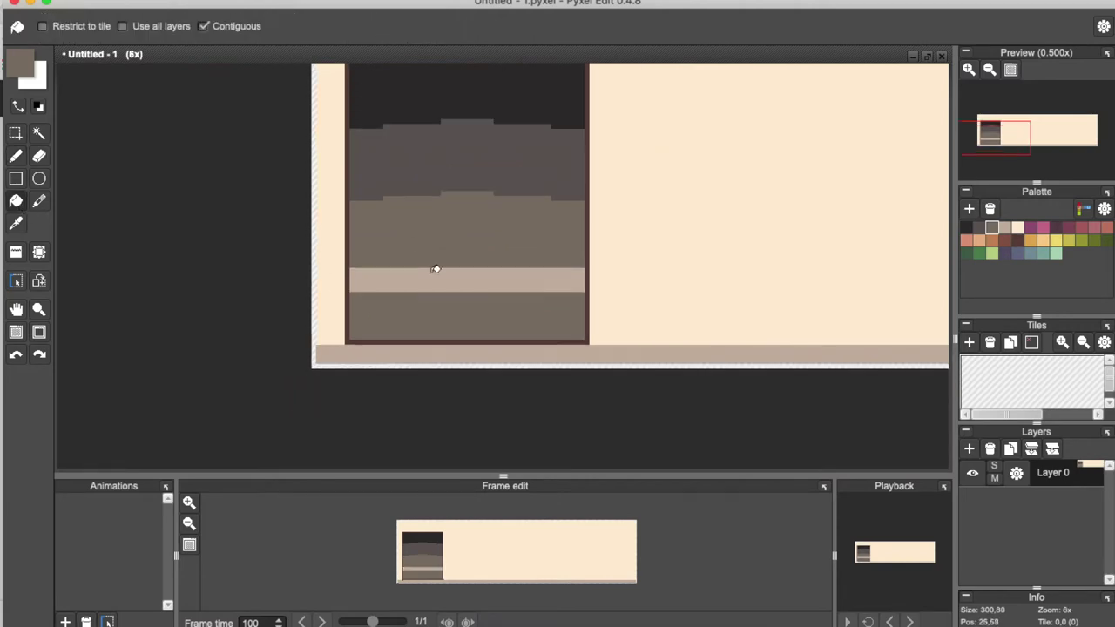
scroll(436, 268, down, 2)
scroll(435, 267, up, 3)
scroll(518, 236, down, 1)
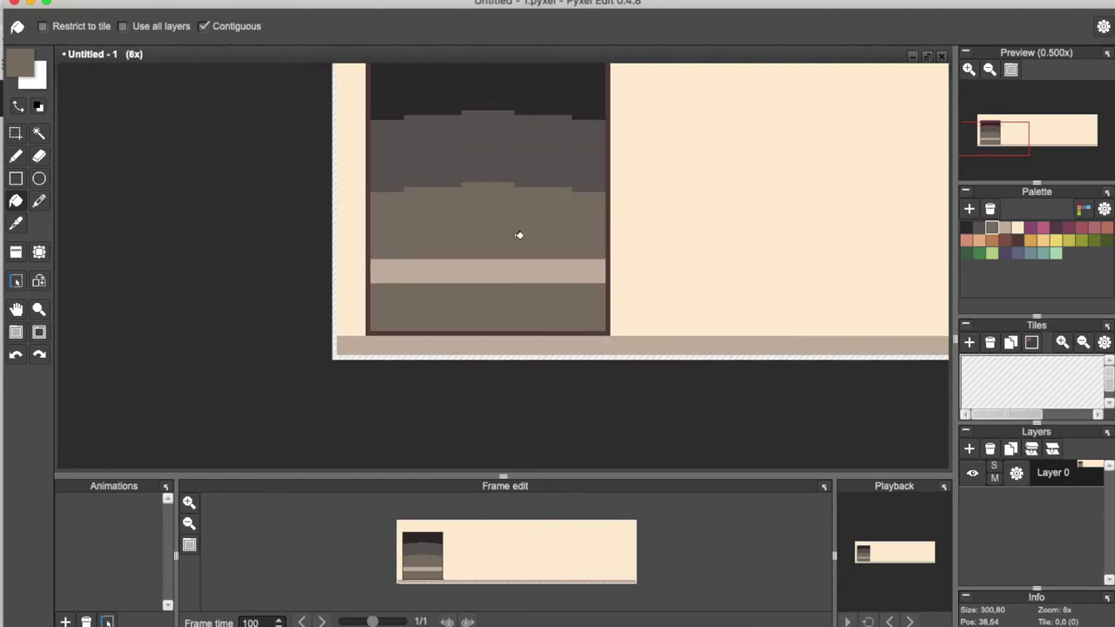
Save the document as GroceryStore.pyxel in the Buildings folder inside Sprites-Raw
click(543, 162)
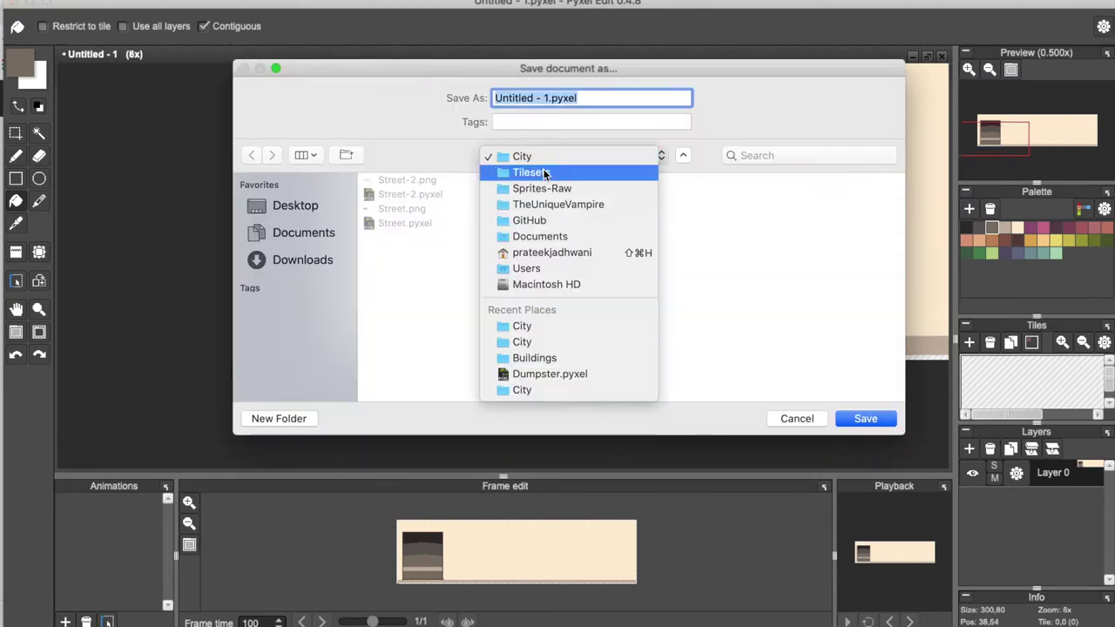
click(557, 185)
click(793, 210)
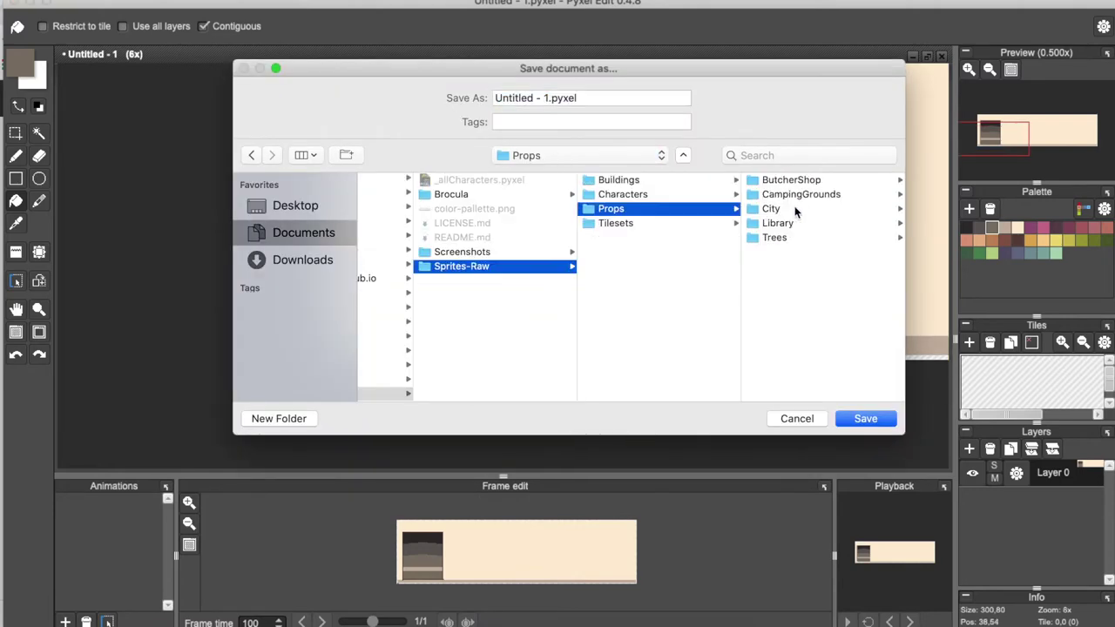
click(680, 180)
drag(495, 97, 543, 98)
text(Grove)
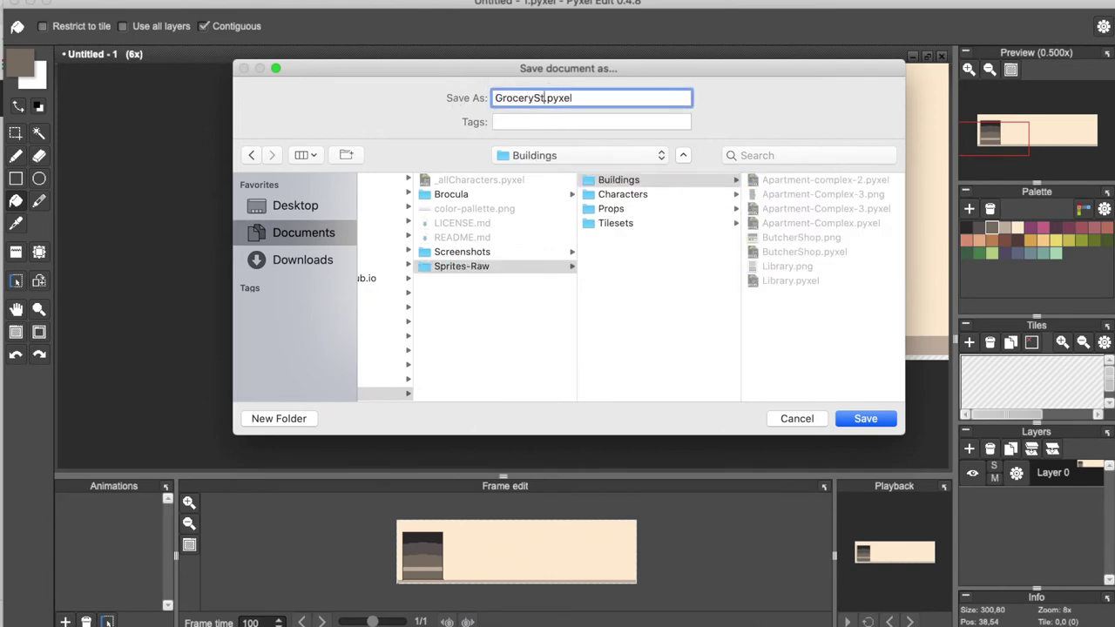
key(Return)
Fill the frame's bottom grey-brown band with the same beige as the stripe above it
scroll(450, 163, down, 3)
key(space)
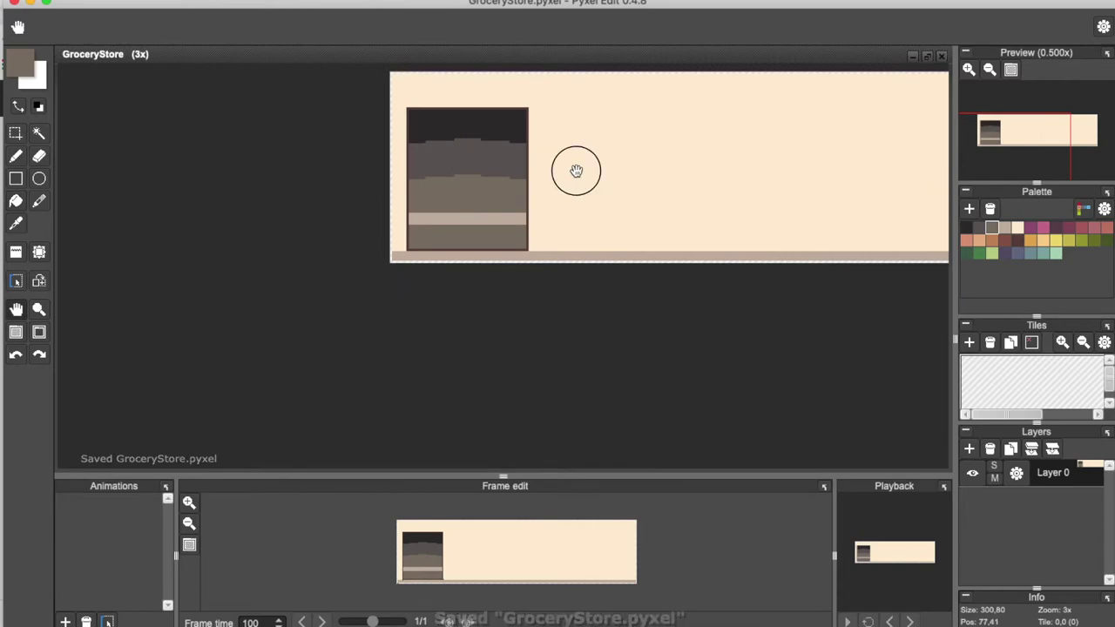
drag(575, 169, 508, 280)
scroll(389, 290, up, 1)
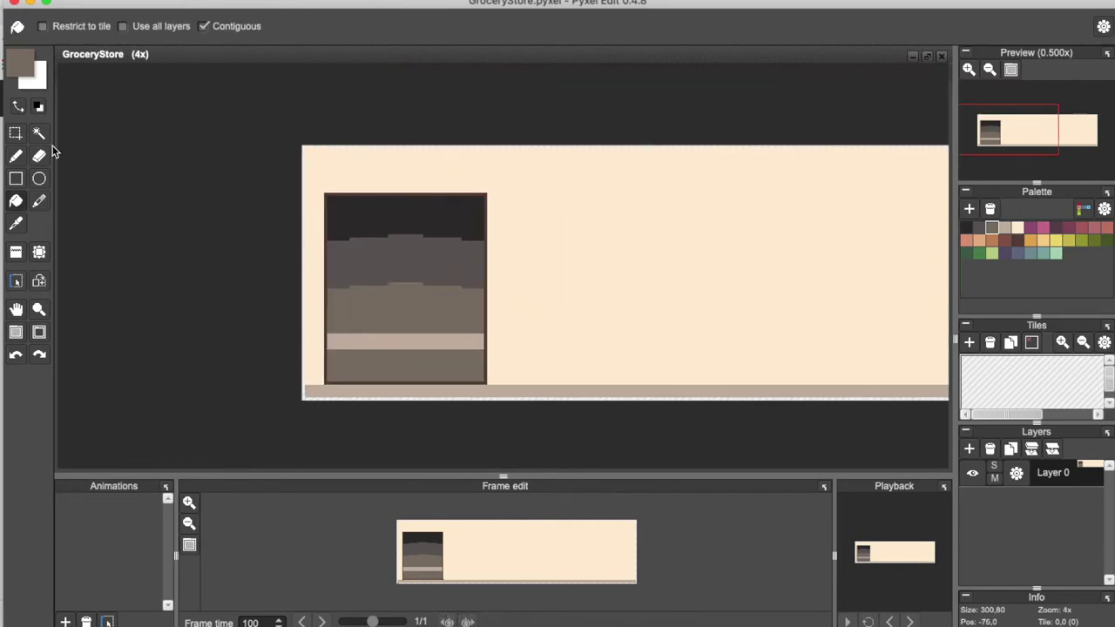
click(15, 132)
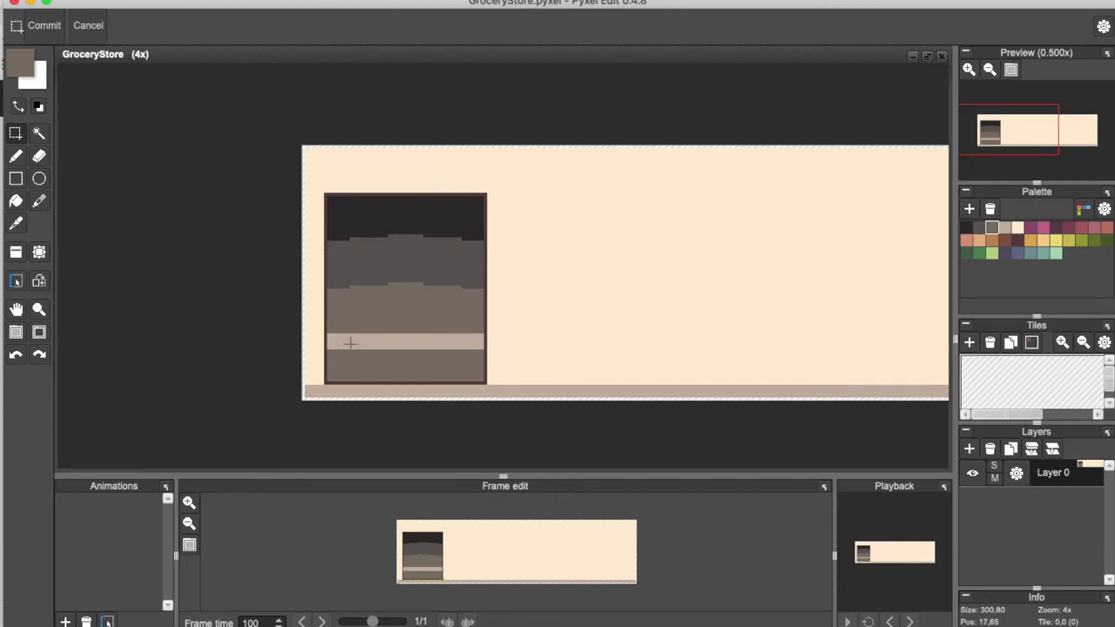
click(17, 156)
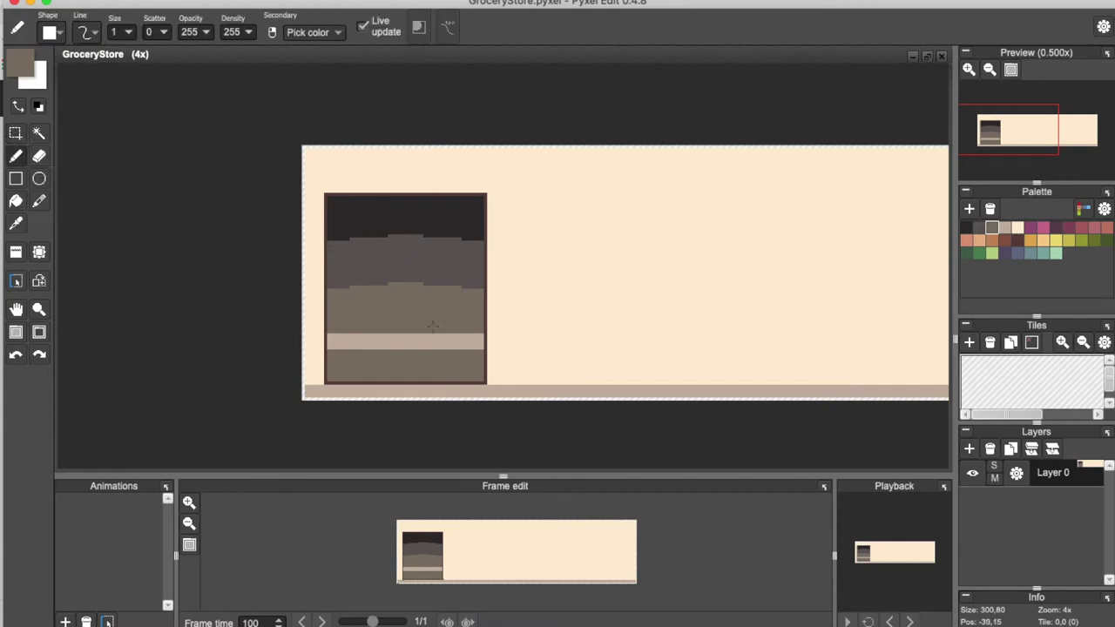
click(16, 200)
click(1004, 228)
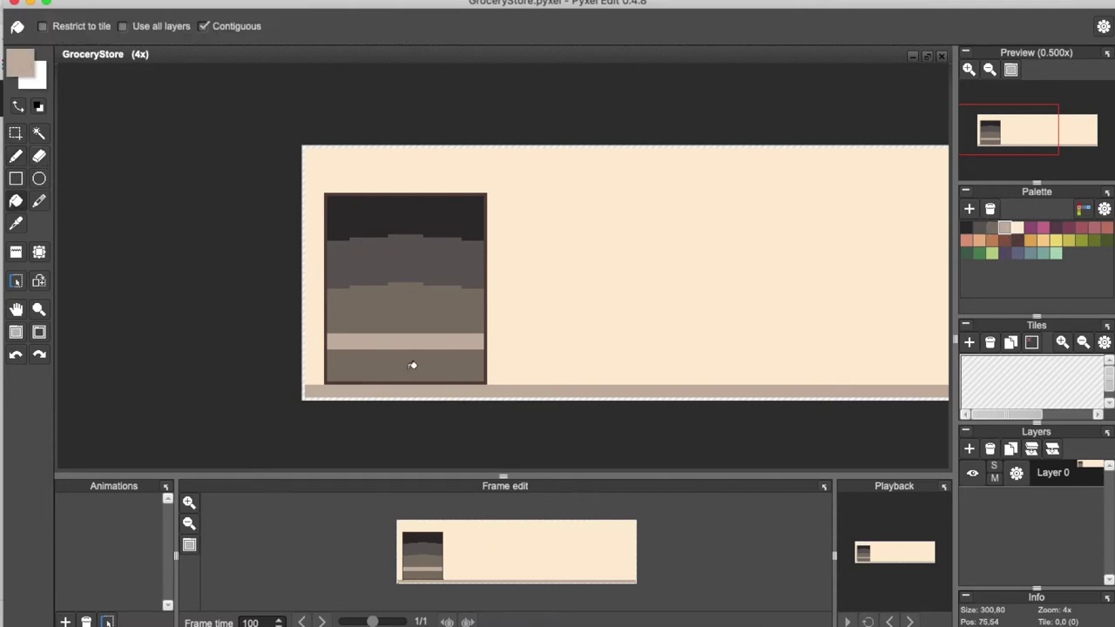
click(408, 360)
scroll(423, 313, down, 1)
scroll(423, 314, up, 1)
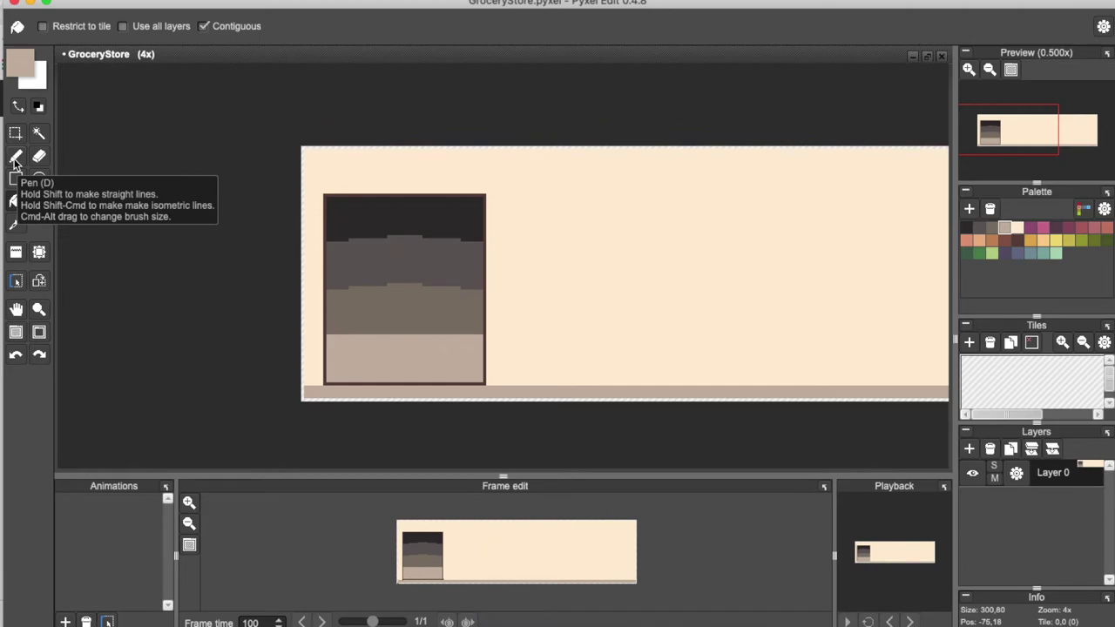
Copy the stepped edge between the dark grey and grey-brown bands and place the copy lower, over the beige area's upper edge
click(16, 133)
drag(324, 281, 485, 309)
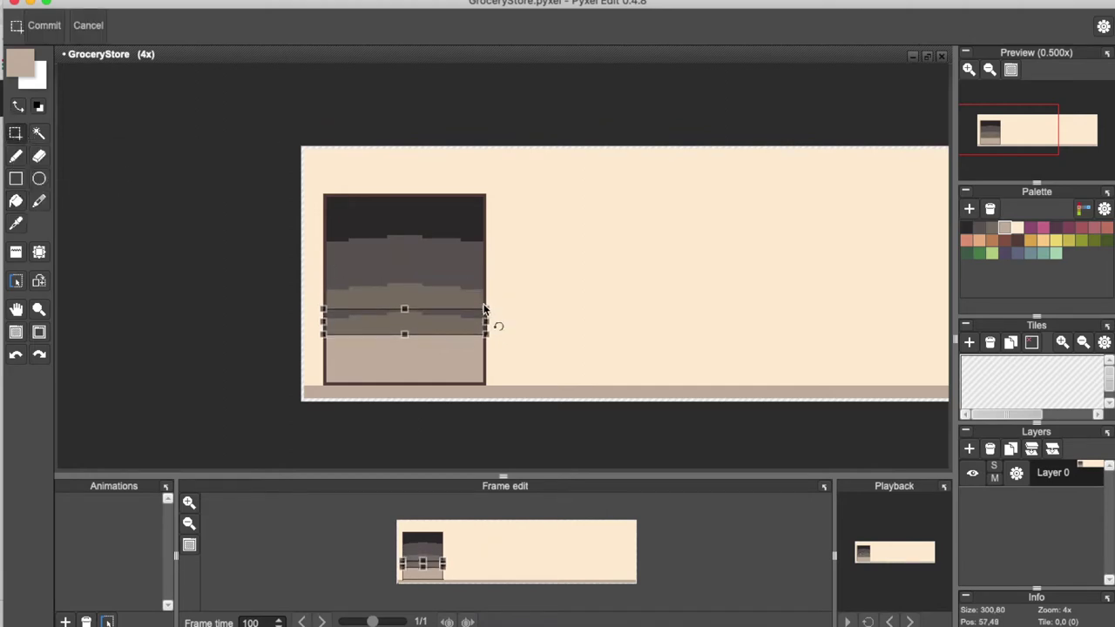
key(Down)
key(Down)
key(Down)
key(Down)
key(Down)
key(Return)
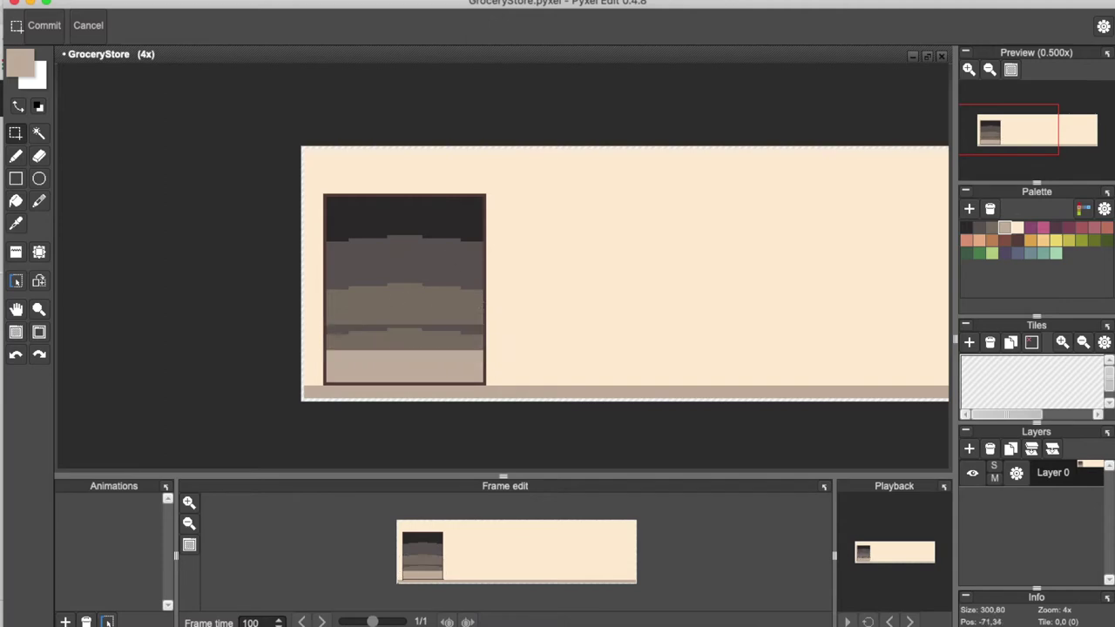
Fill the grey-brown remnant below the copied edge with beige and the dark grey strip above it with grey-brown, and save the document
click(15, 200)
click(405, 344)
scroll(405, 343, up, 2)
right_click(370, 267)
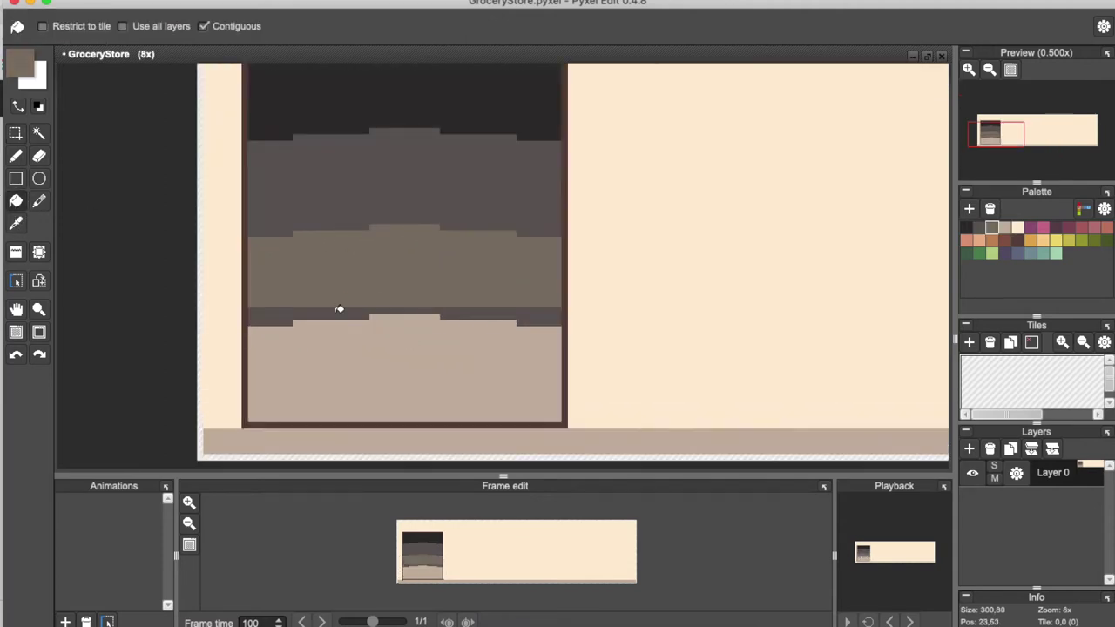
click(340, 309)
scroll(341, 308, down, 2)
key(super+s)
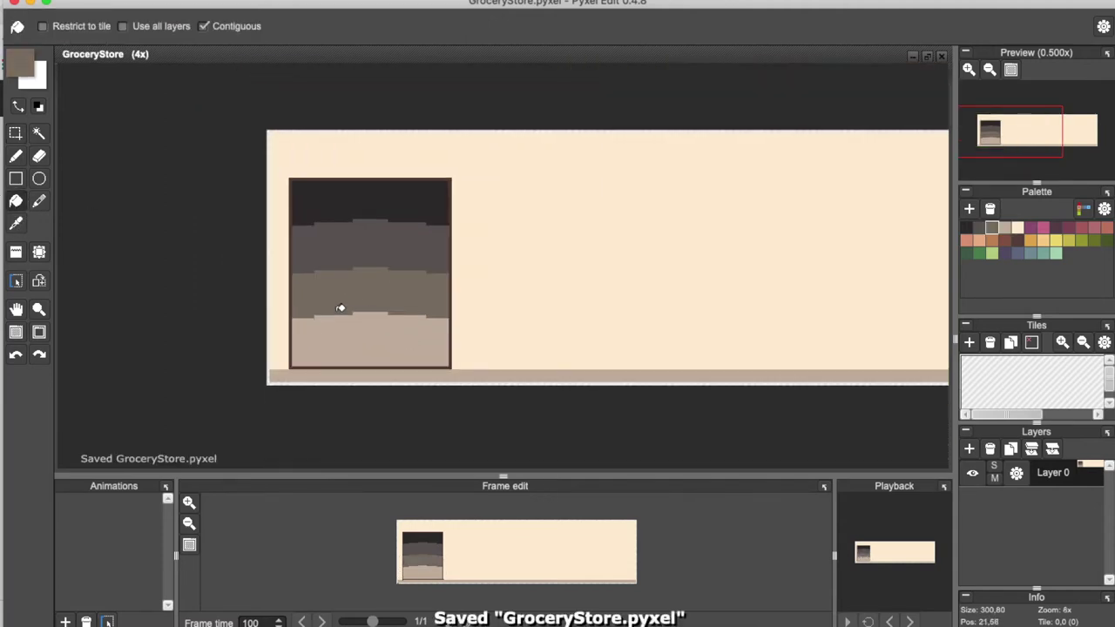
Cut the stepped colour bands from inside the brown frame and paste them in place on a new layer
click(15, 133)
drag(289, 177, 456, 369)
scroll(357, 316, up, 2)
scroll(355, 318, down, 1)
scroll(355, 318, down, 1)
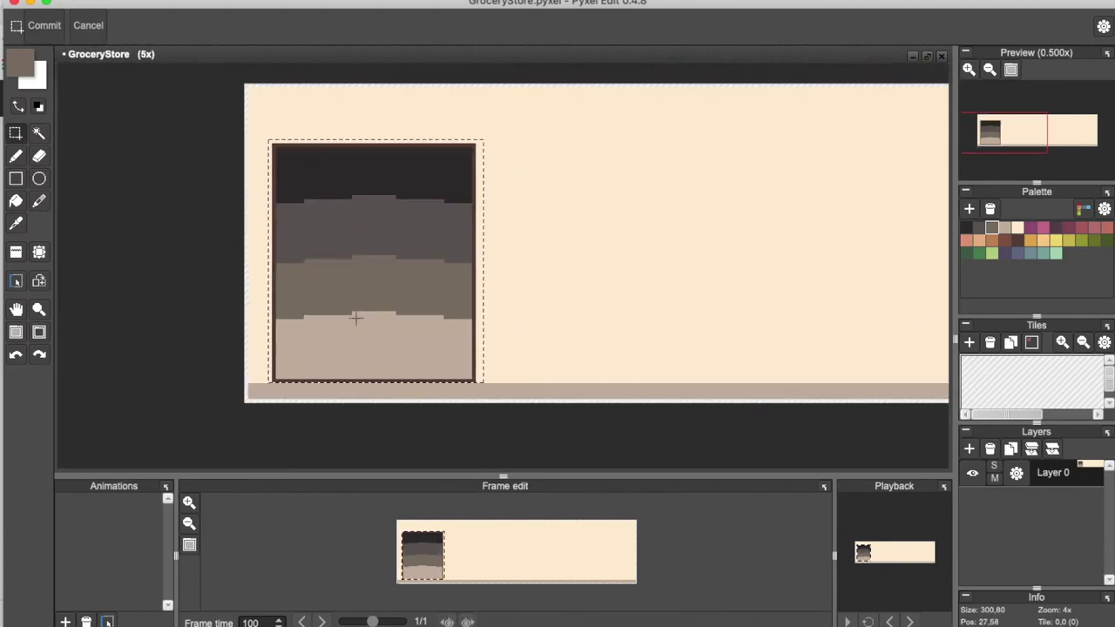
drag(275, 148, 475, 380)
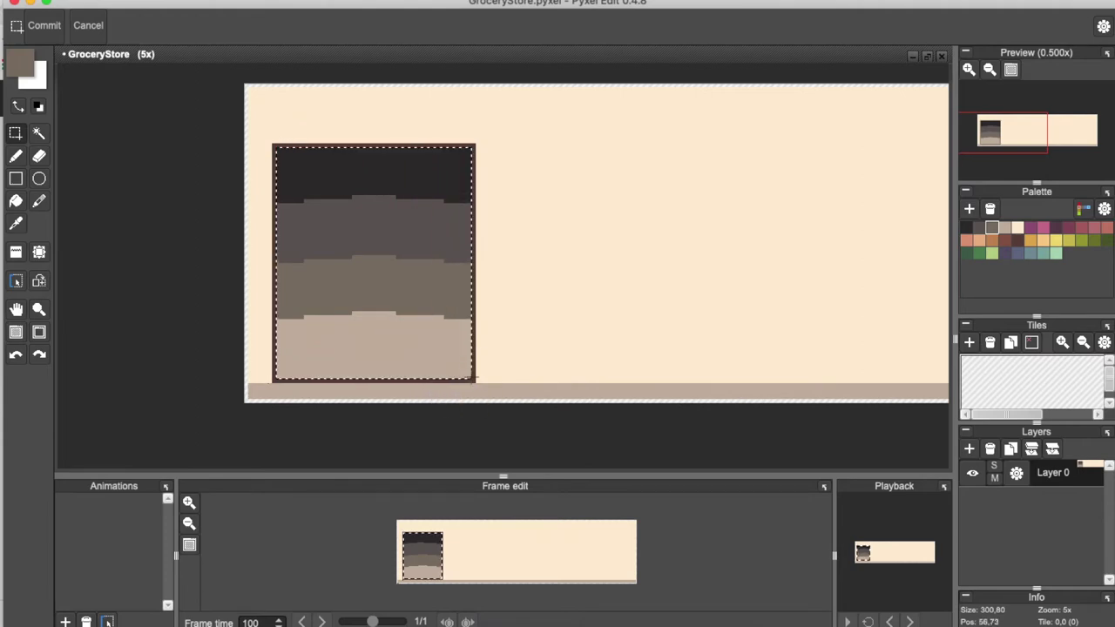
key(ctrl+x)
click(970, 449)
key(ctrl+v)
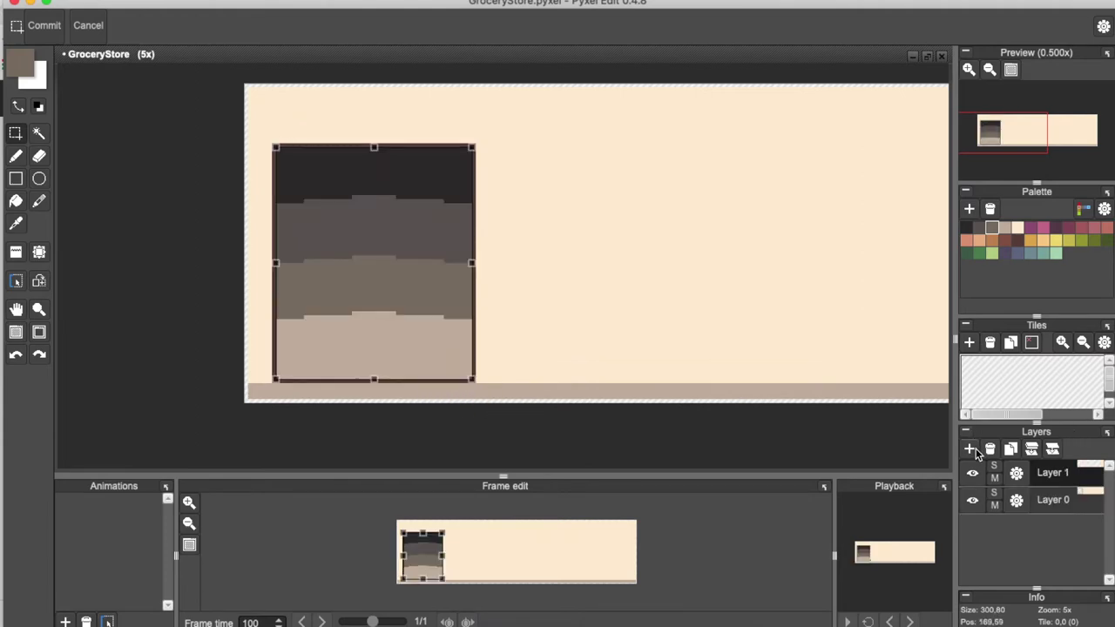
Rename the new layer holding the colour bands as Window Reflection
click(1017, 472)
text(Window Reflection)
key(Return)
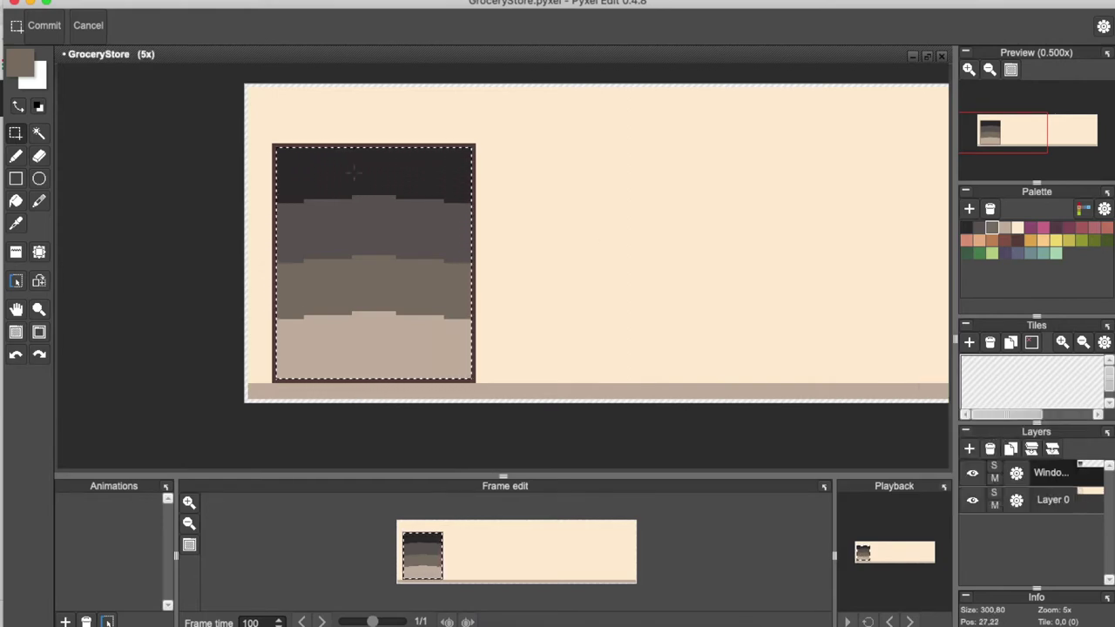
Draw mint green L-shaped highlights with the Pencil inside the window's upper-left and lower-right corners
click(1053, 254)
key(b)
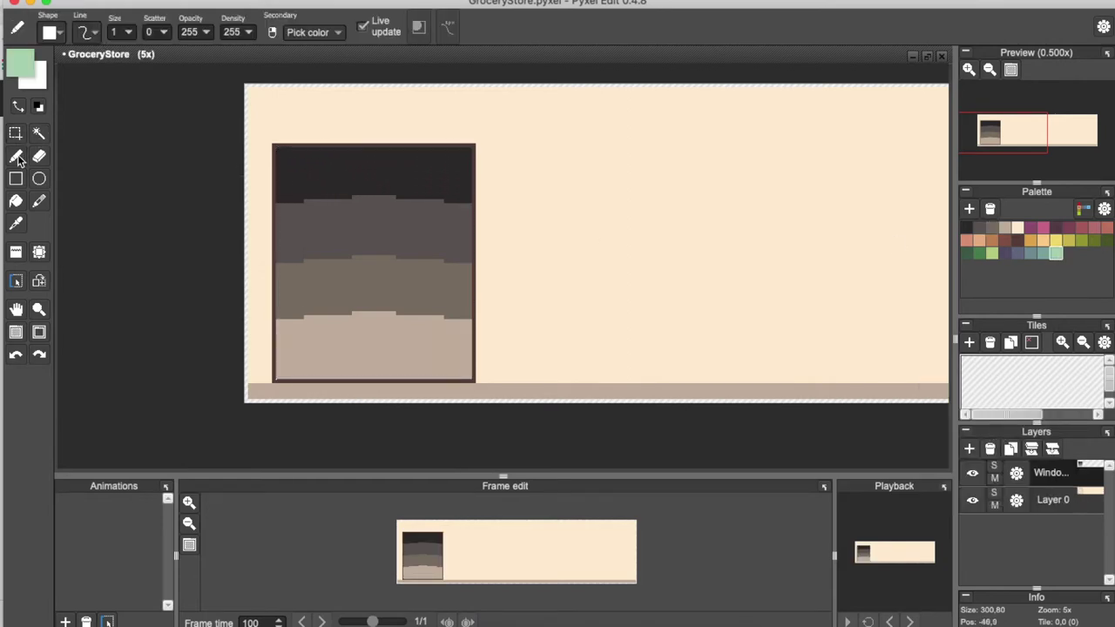
scroll(274, 132, up, 3)
mouse_move(301, 186)
mouse_down()
mouse_move(398, 189)
mouse_move(299, 205)
mouse_move(299, 223)
mouse_up()
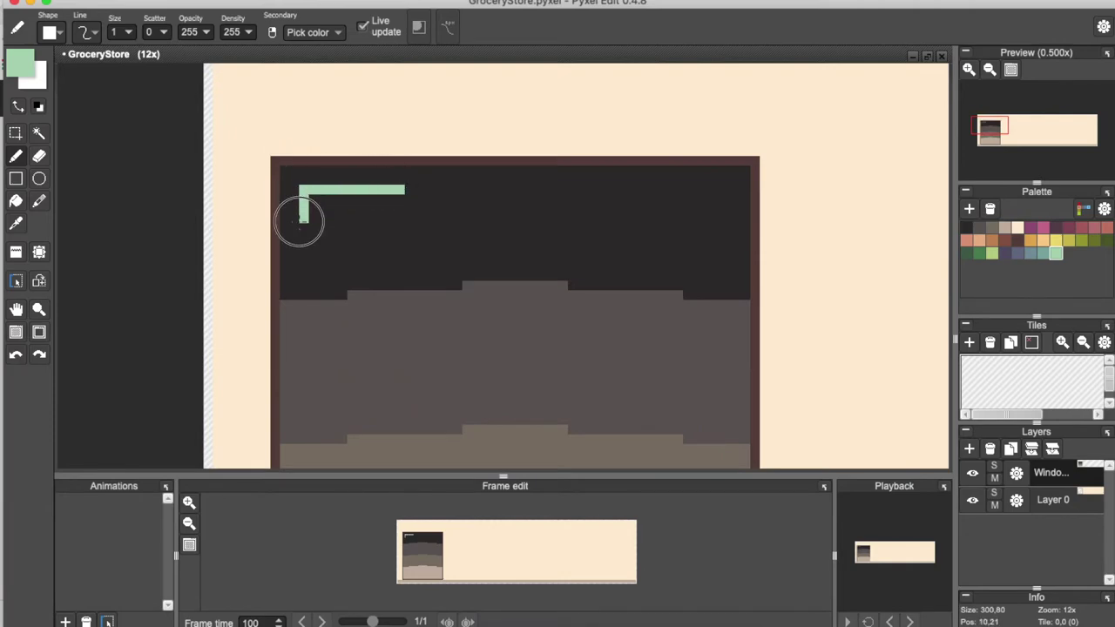
scroll(438, 296, down, 3)
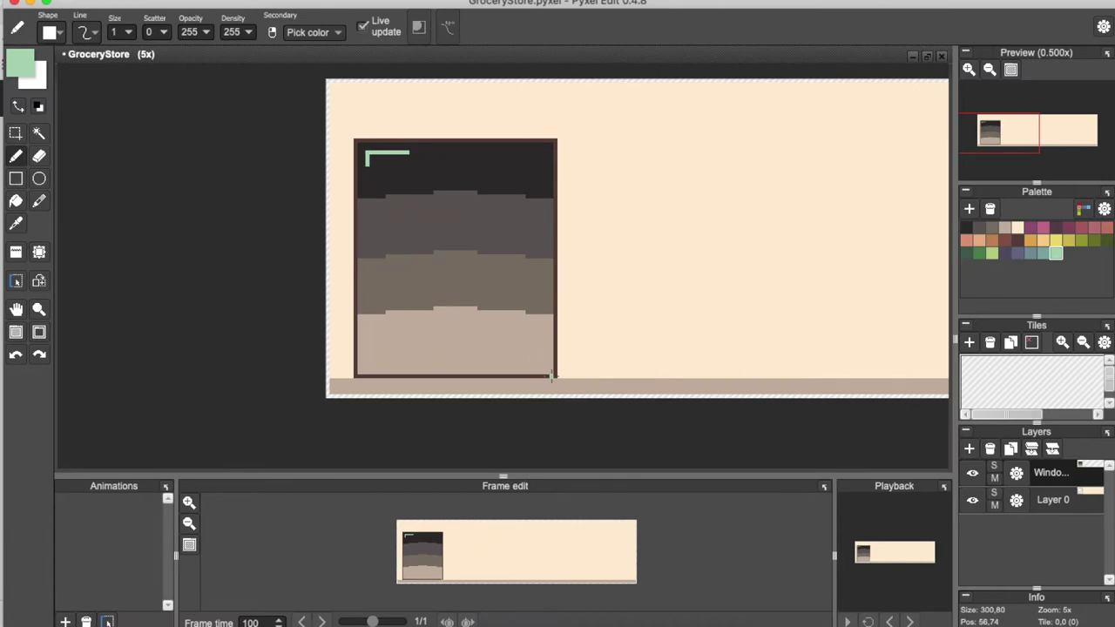
scroll(552, 374, up, 1)
drag(542, 352, 506, 362)
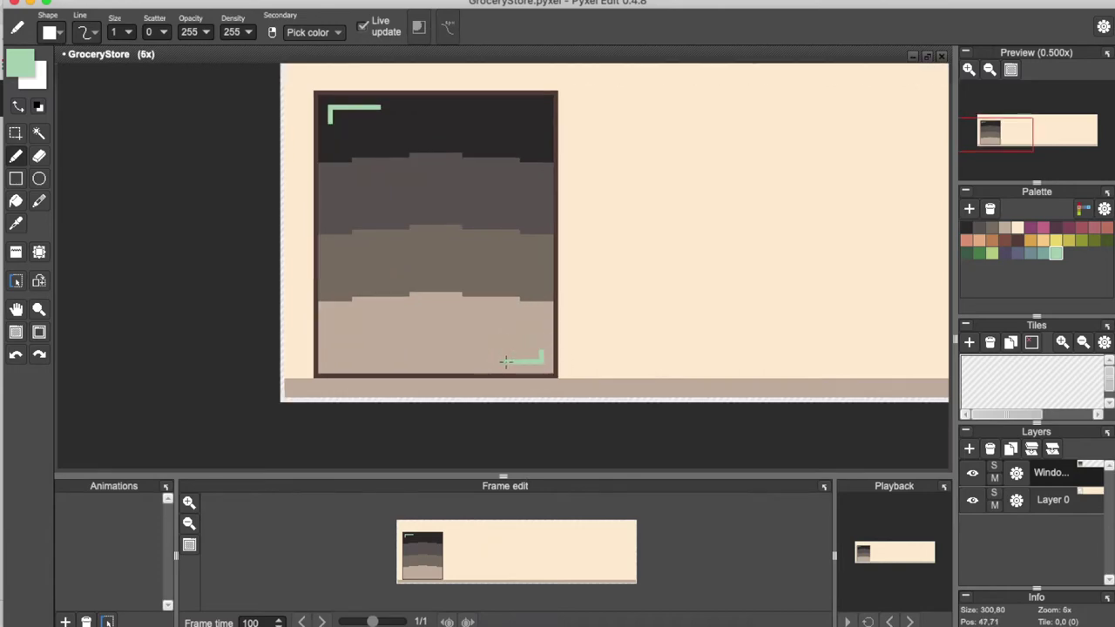
Add cream pixels to both mint corner highlights and short detached cream marks near the upper-left one, and save the document
click(1018, 228)
scroll(499, 346, up, 3)
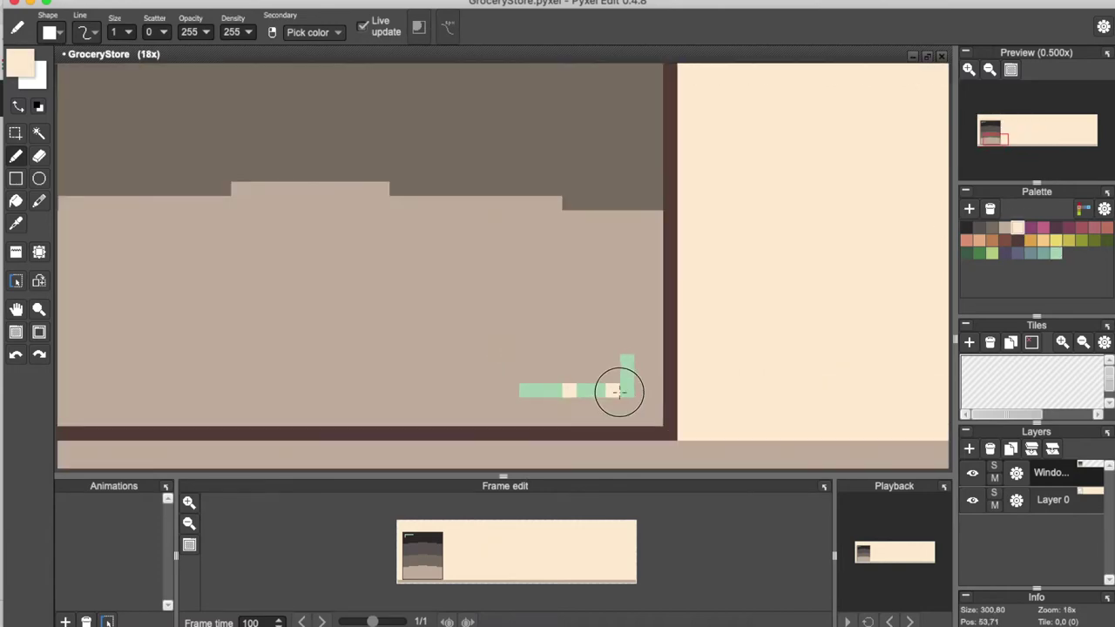
scroll(366, 329, down, 4)
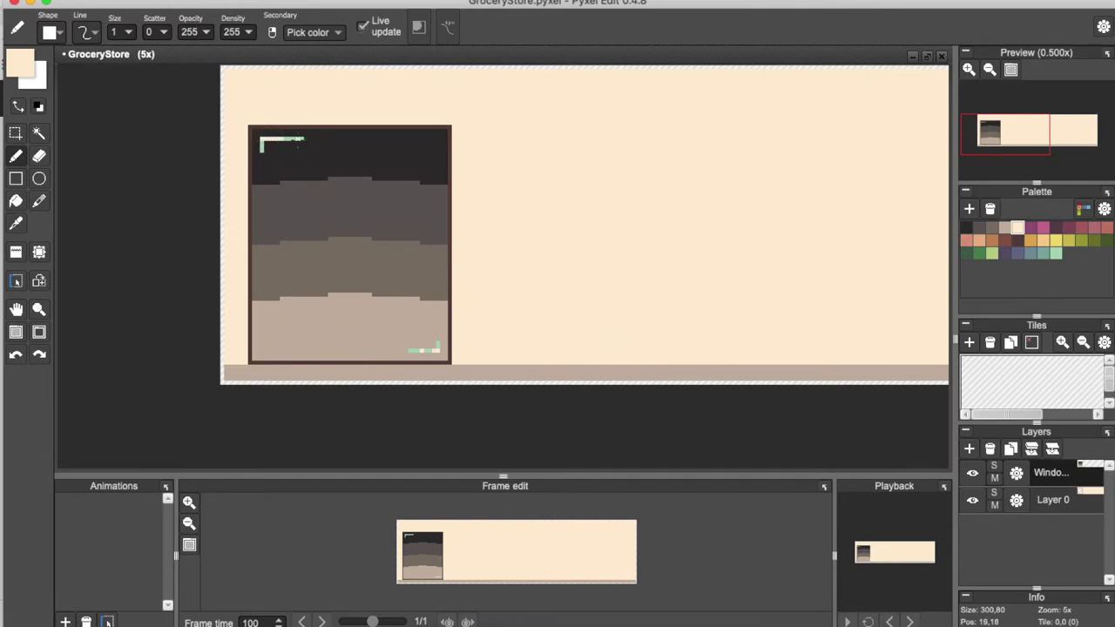
key(super+s)
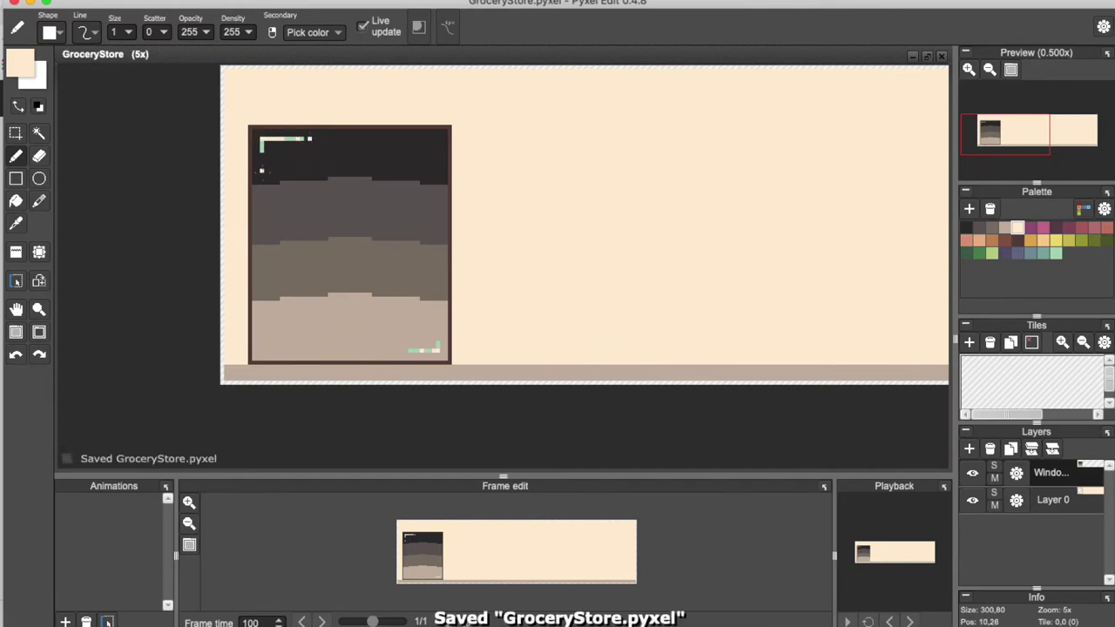
scroll(261, 170, down, 3)
scroll(253, 162, up, 3)
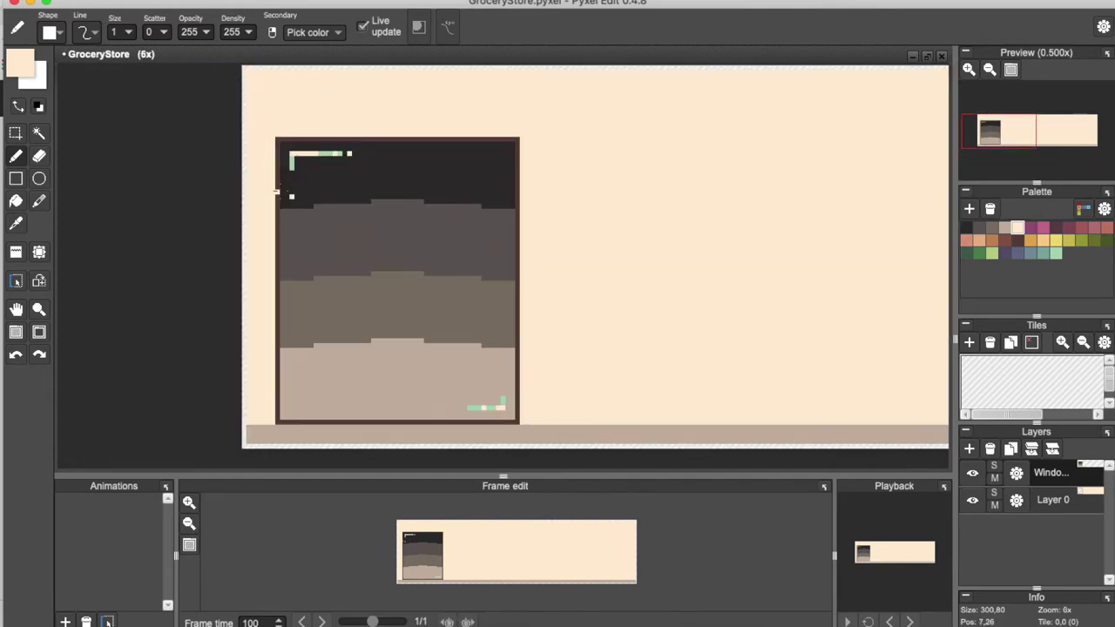
scroll(326, 199, down, 2)
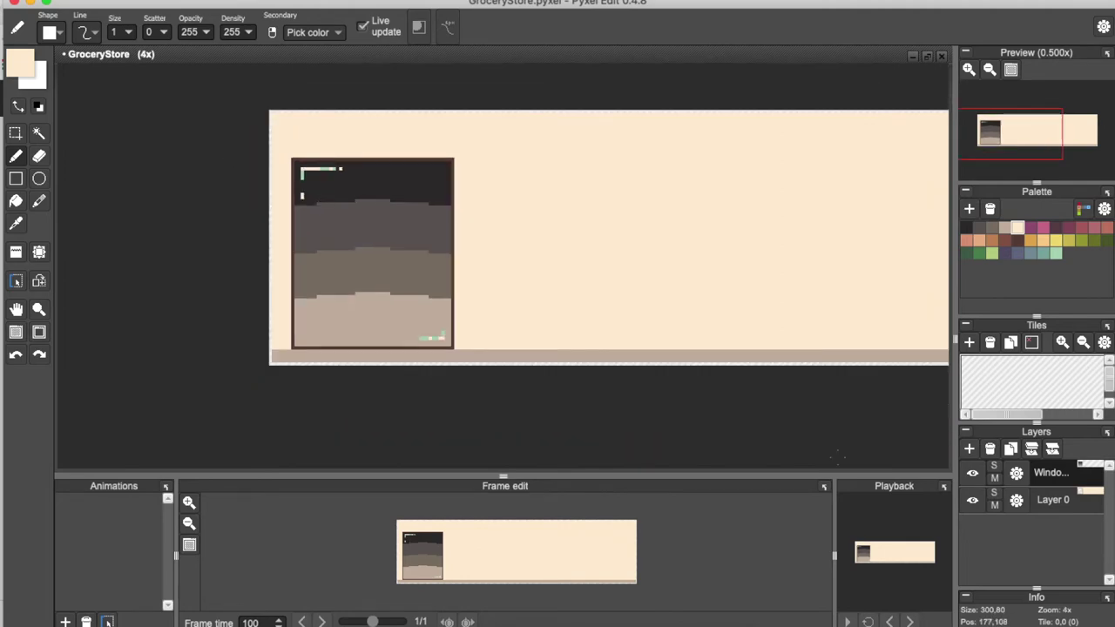
Add a new layer between Layer 0 and Window Reflection, and lower the Window Reflection layer's opacity so it is semi-transparent
click(1050, 500)
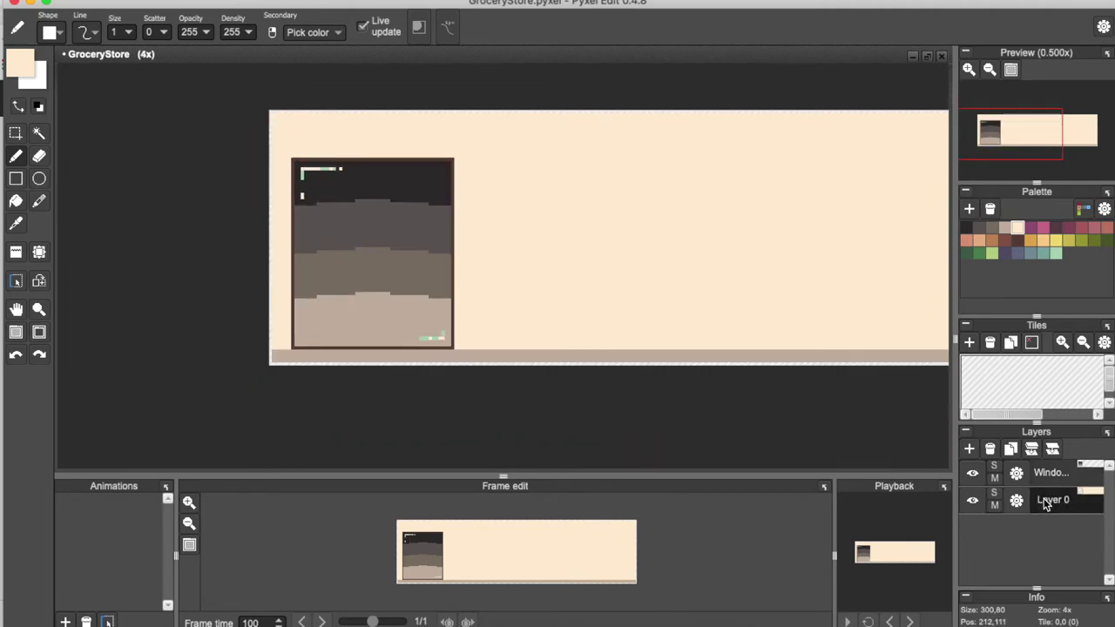
click(970, 450)
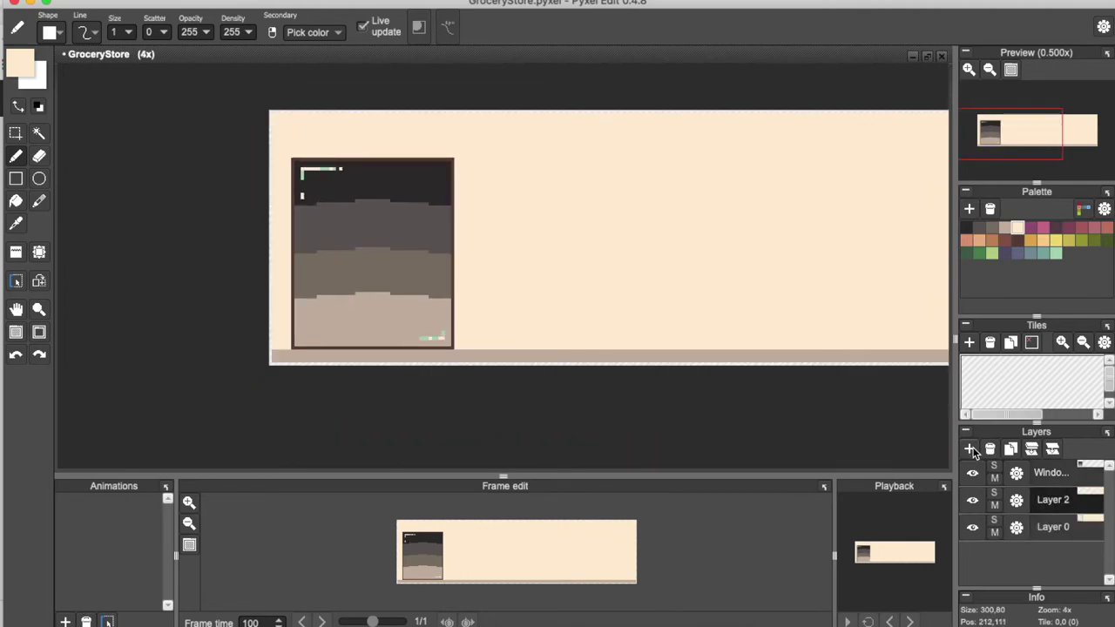
click(1018, 471)
click(999, 439)
drag(1002, 439, 957, 444)
click(961, 489)
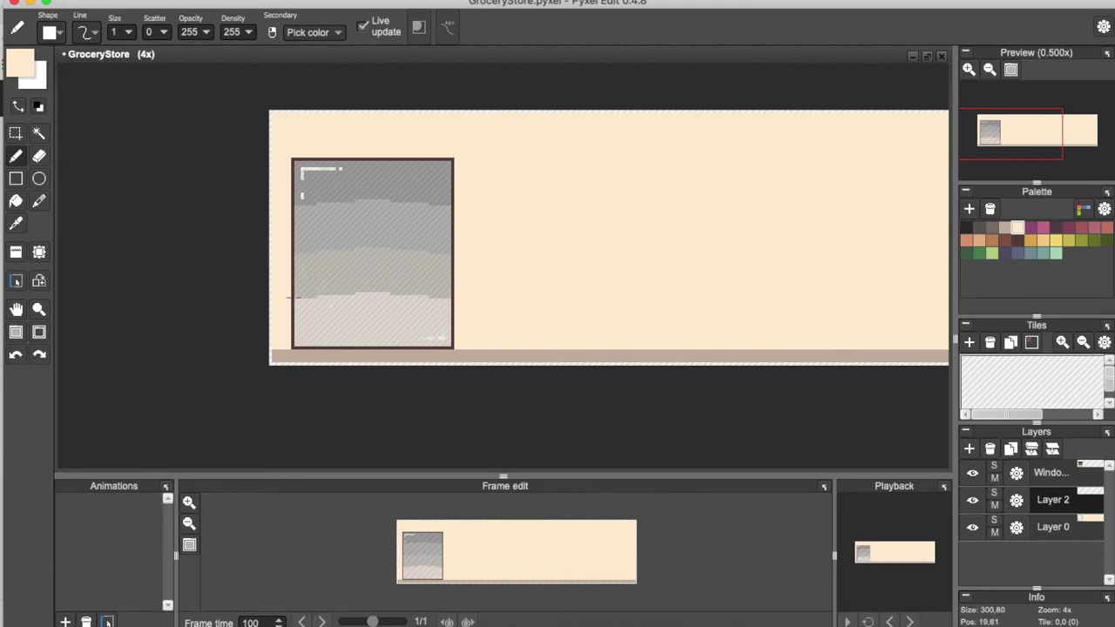
Draw three horizontal pink lines across the full inside width of the window's upper half on Layer 2
click(16, 133)
click(17, 155)
click(1043, 229)
scroll(312, 246, up, 1)
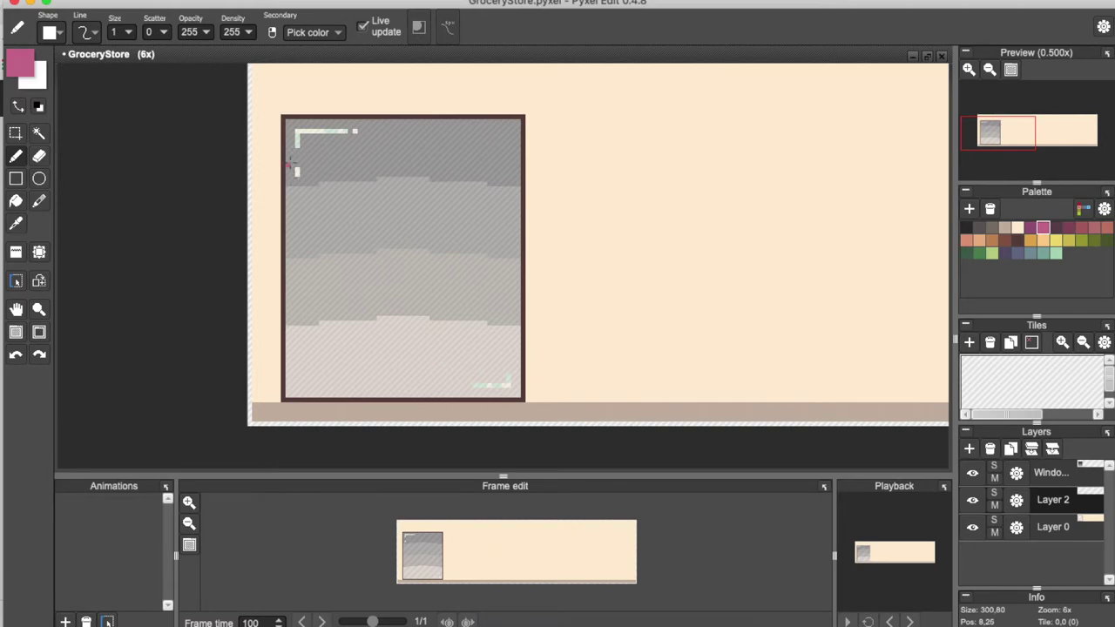
drag(289, 163, 518, 164)
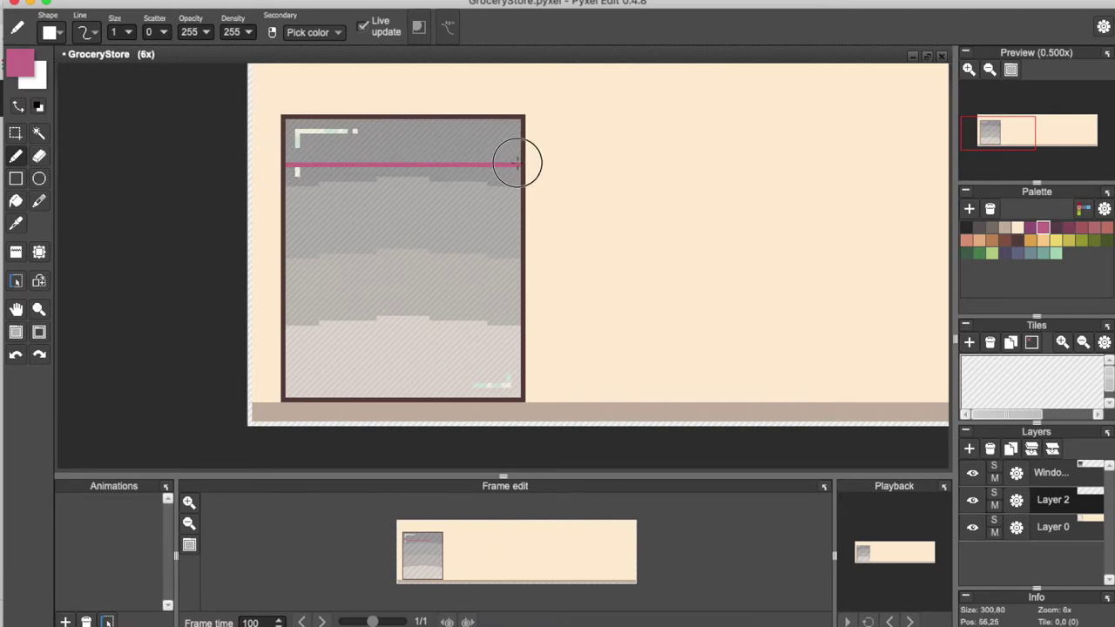
drag(288, 213, 514, 212)
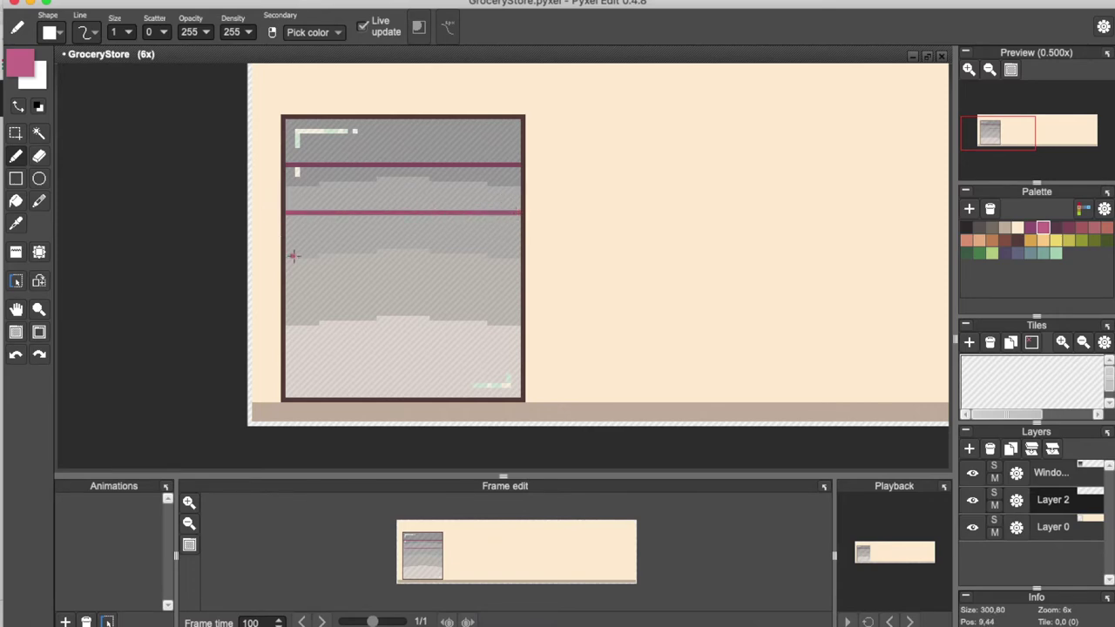
drag(289, 255, 517, 256)
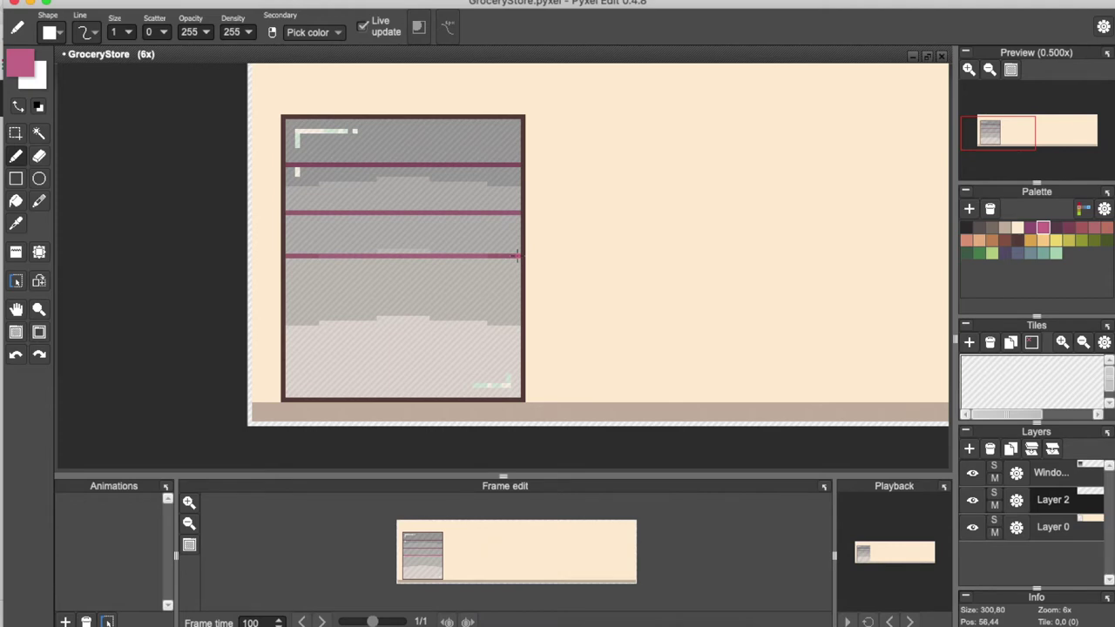
Recolour the three horizontal lines in the window with the darker purple
click(1032, 230)
key(f)
click(326, 163)
click(326, 212)
click(322, 256)
click(16, 155)
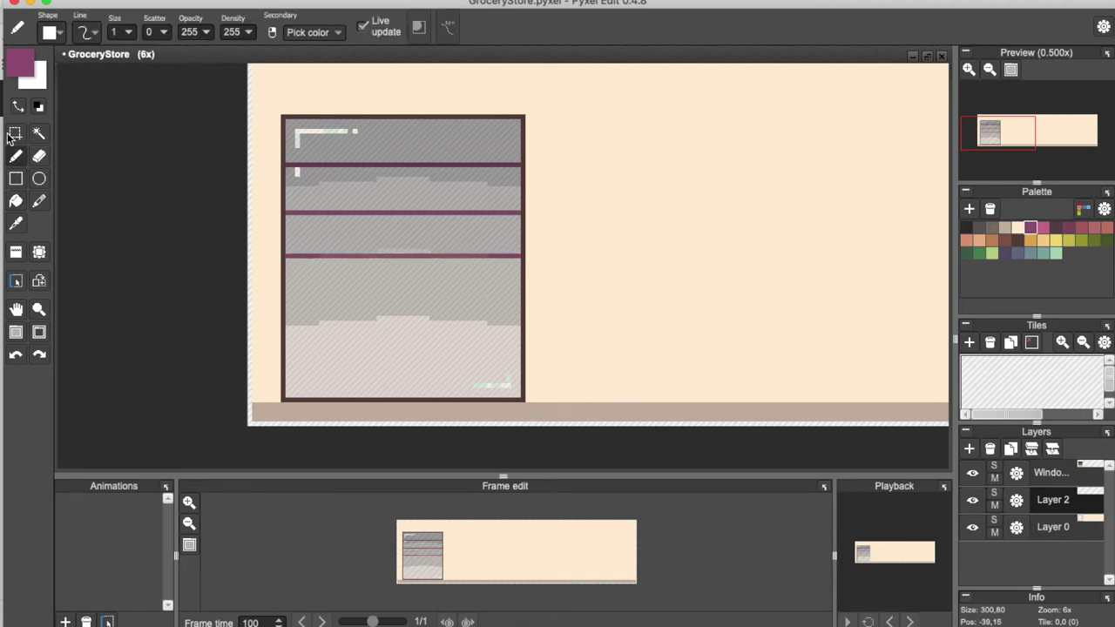
Select the section between the window's top edge and the first purple line and fill it with pink
key(s)
drag(285, 121, 521, 163)
click(15, 201)
click(374, 148)
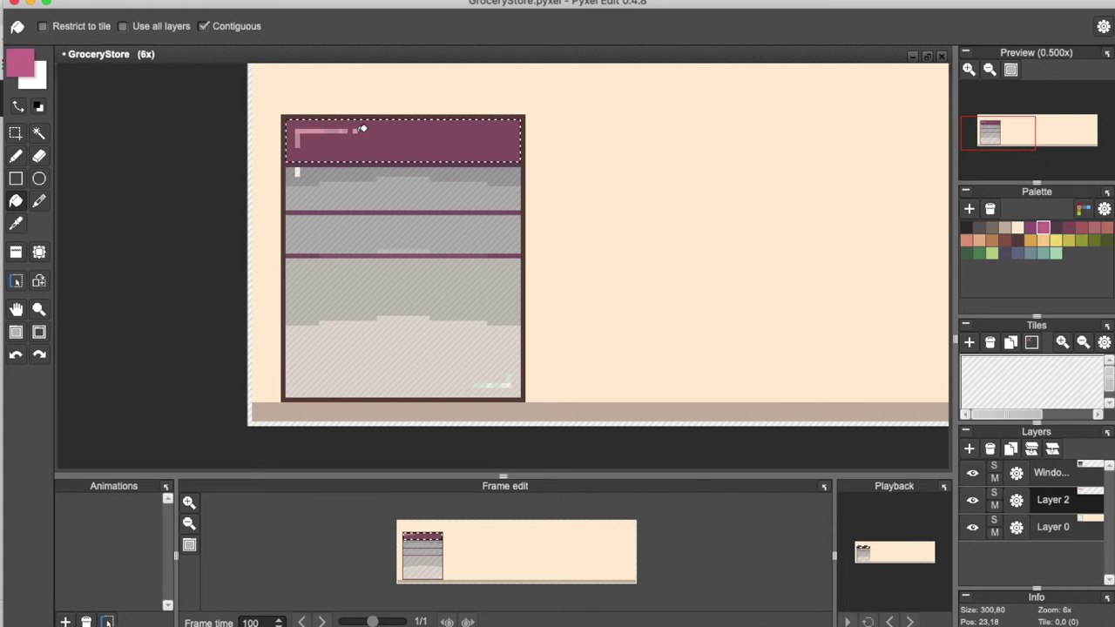
Copy the pink band into the two sections below it, leaving the purple dividing lines between the bands
key(s)
drag(375, 155, 375, 248)
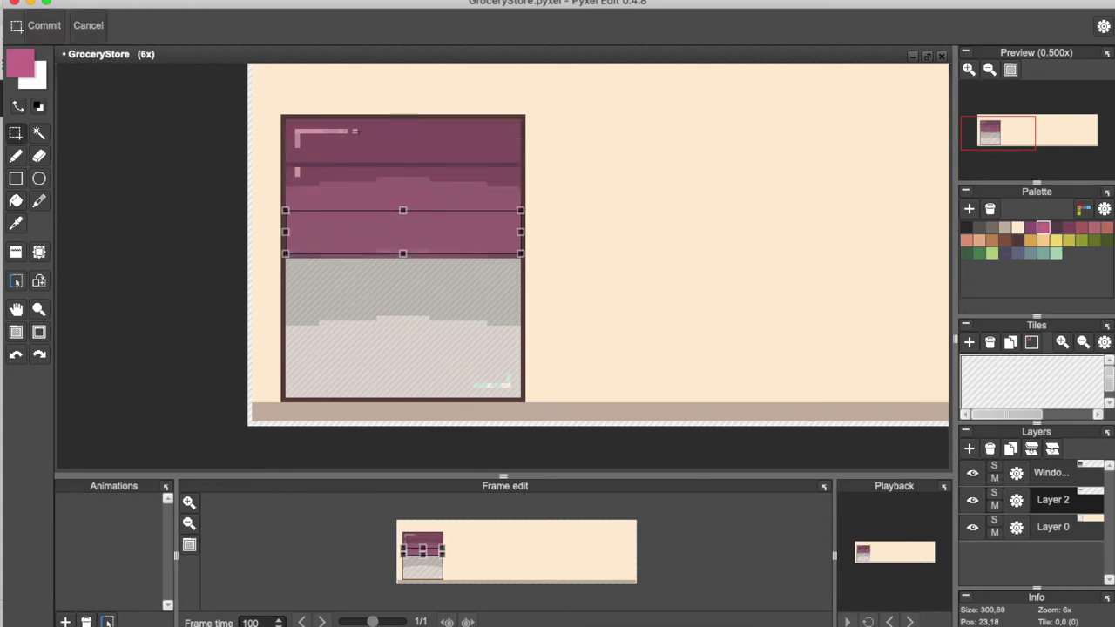
key(Down)
key(Return)
key(Up)
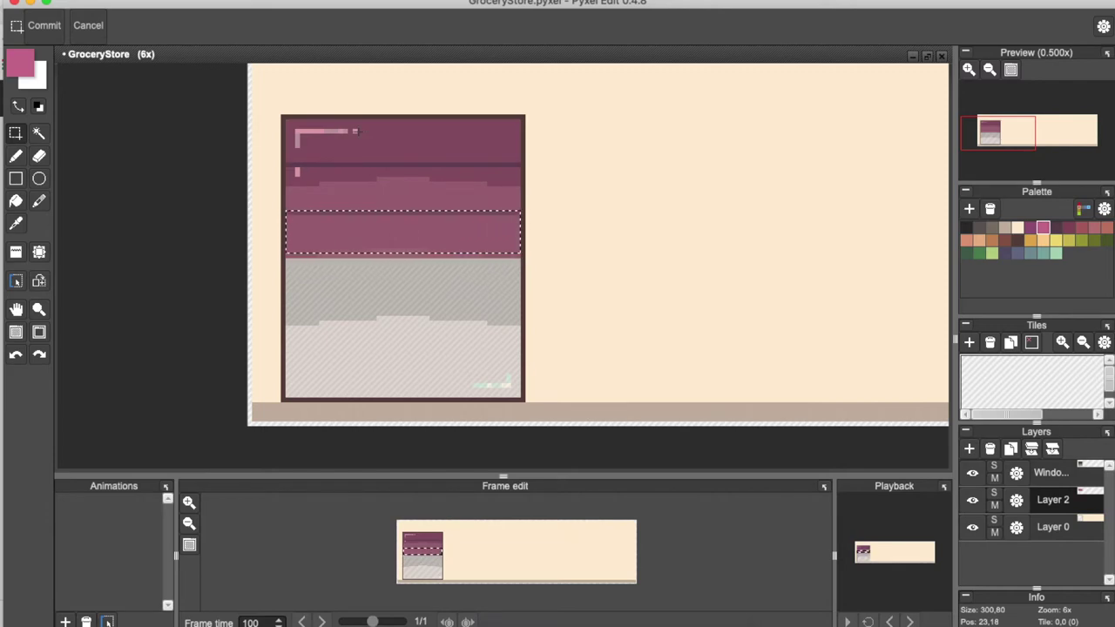
click(279, 114)
Draw a purple line along the bottom of the lowest pink band and thicken it with another row of pixels beneath
click(1032, 228)
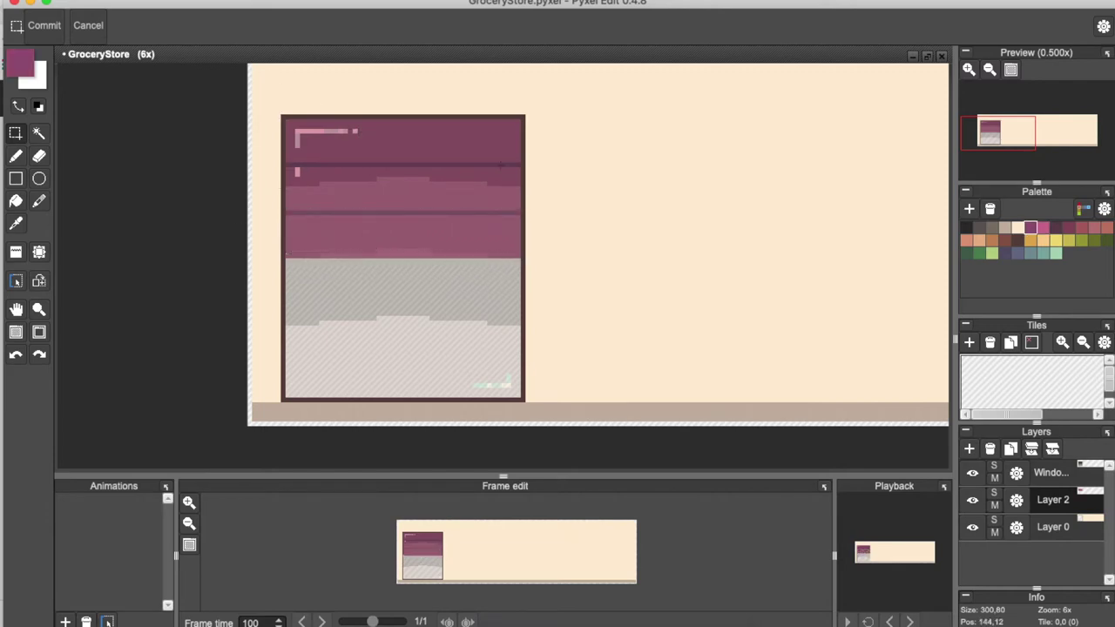
click(17, 160)
scroll(253, 256, up, 1)
drag(303, 261, 605, 263)
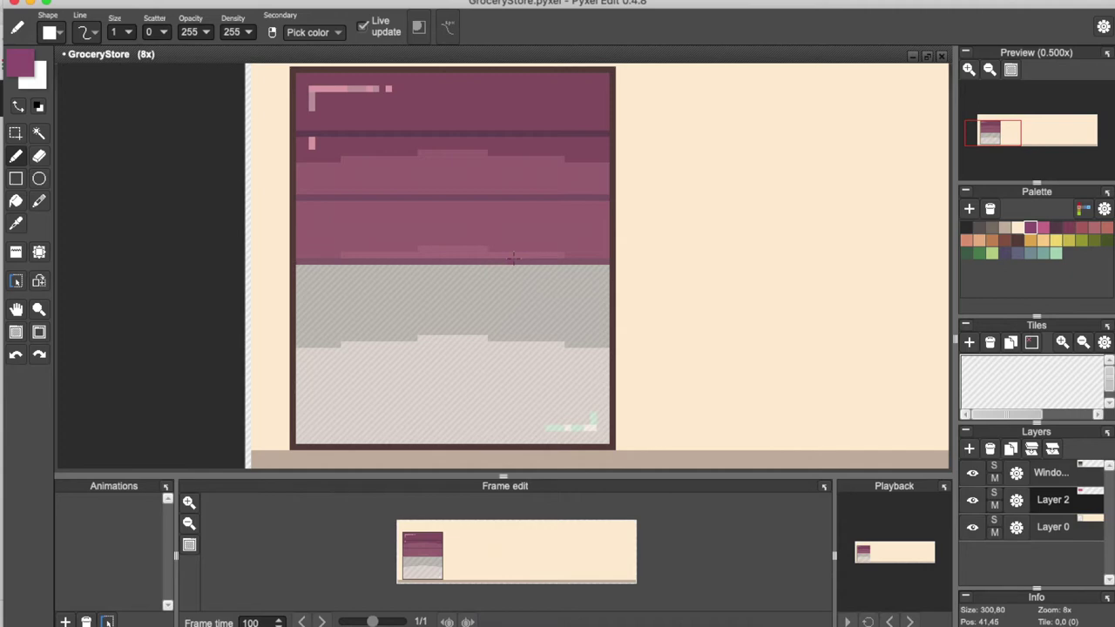
scroll(513, 259, down, 2)
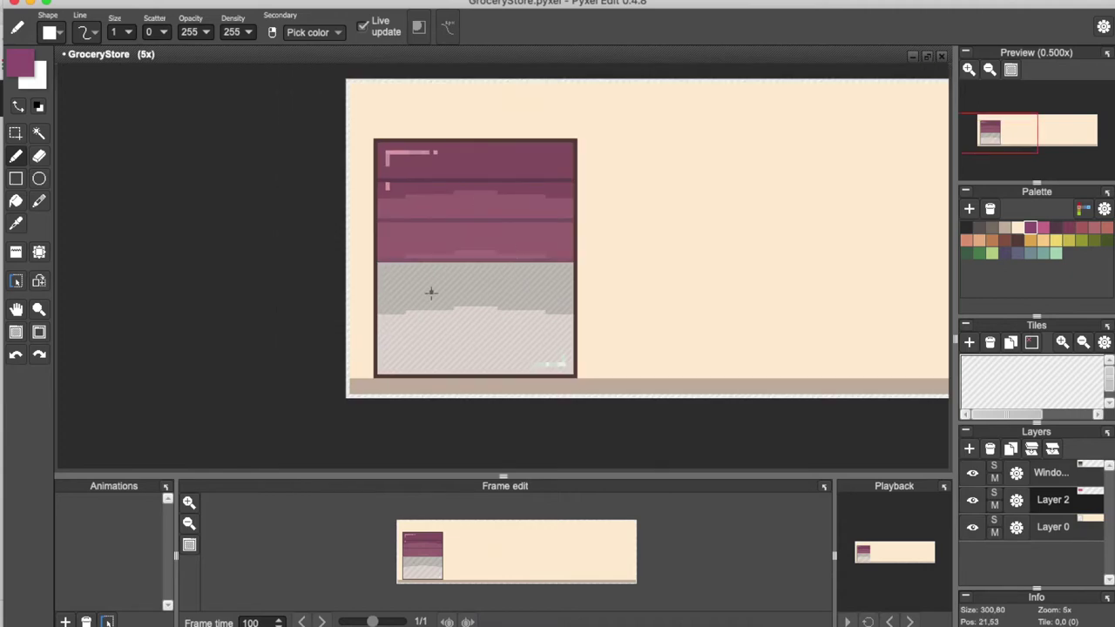
drag(433, 267, 572, 263)
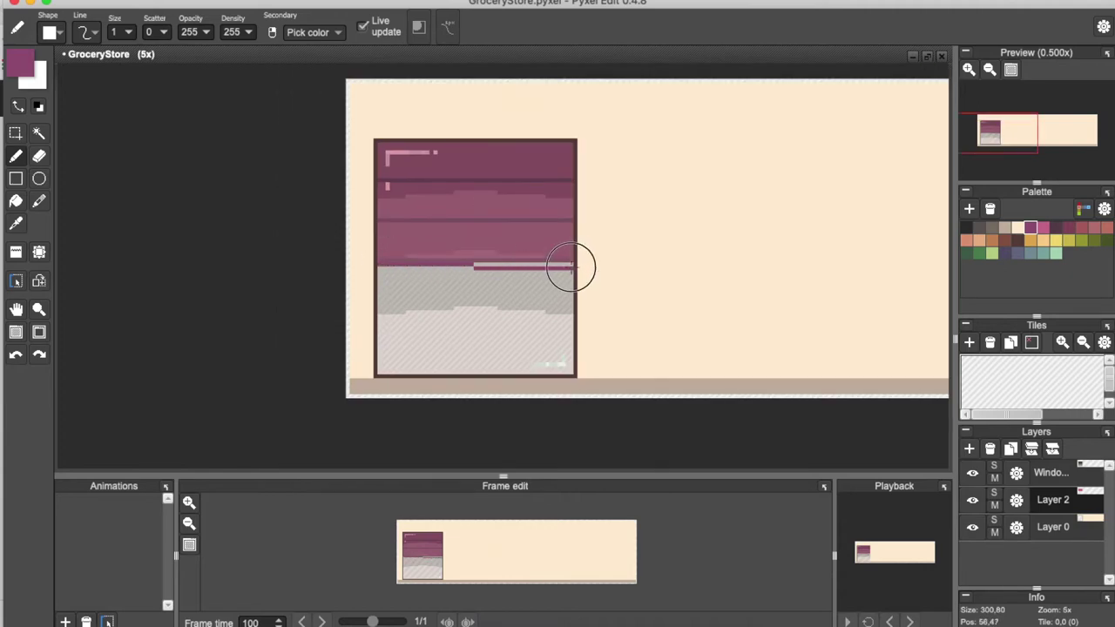
scroll(459, 271, down, 1)
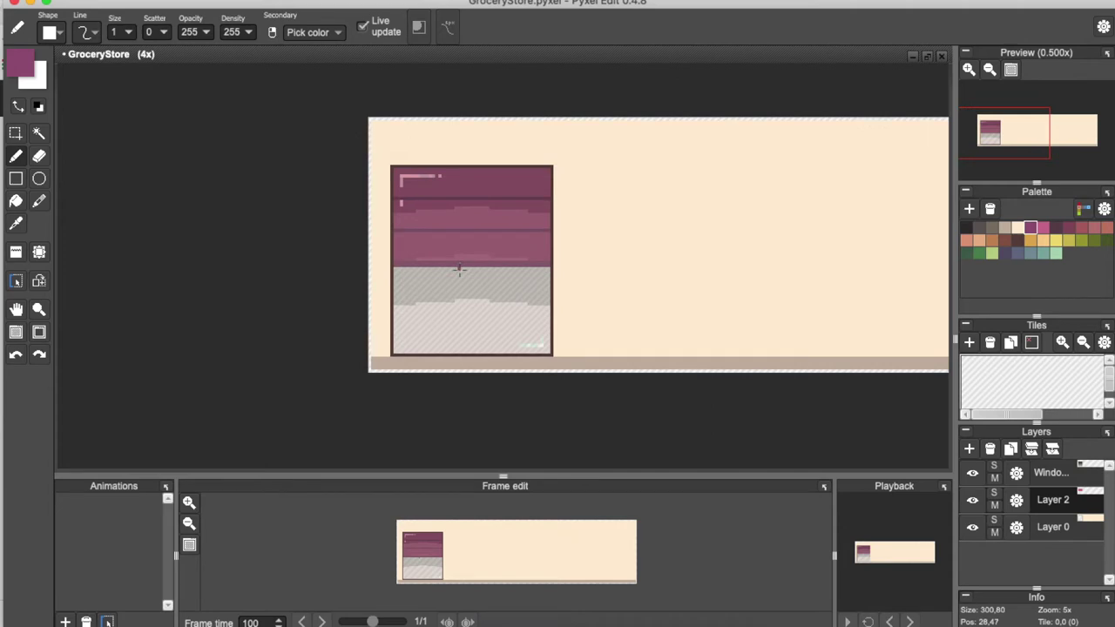
Try to fill the empty lower part of the window with cream on Layer 2, and undo the fill
click(1017, 228)
click(16, 200)
click(456, 313)
key(ctrl+z)
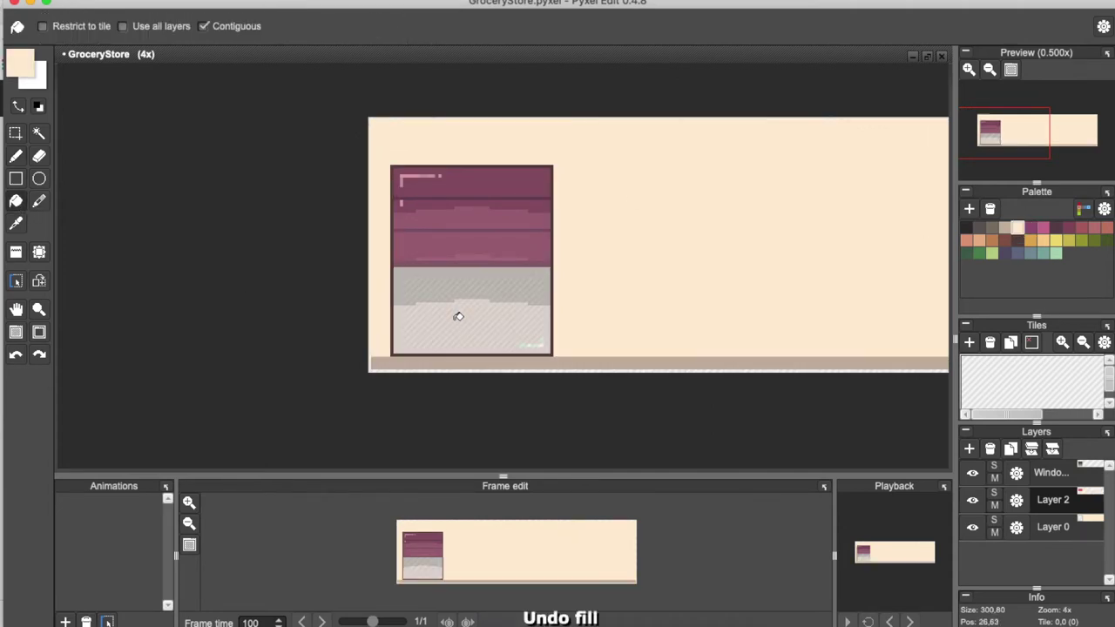
Select the window's interior below the lowest purple line and fill the selection with cream
click(15, 133)
scroll(436, 266, up, 2)
drag(427, 263, 735, 430)
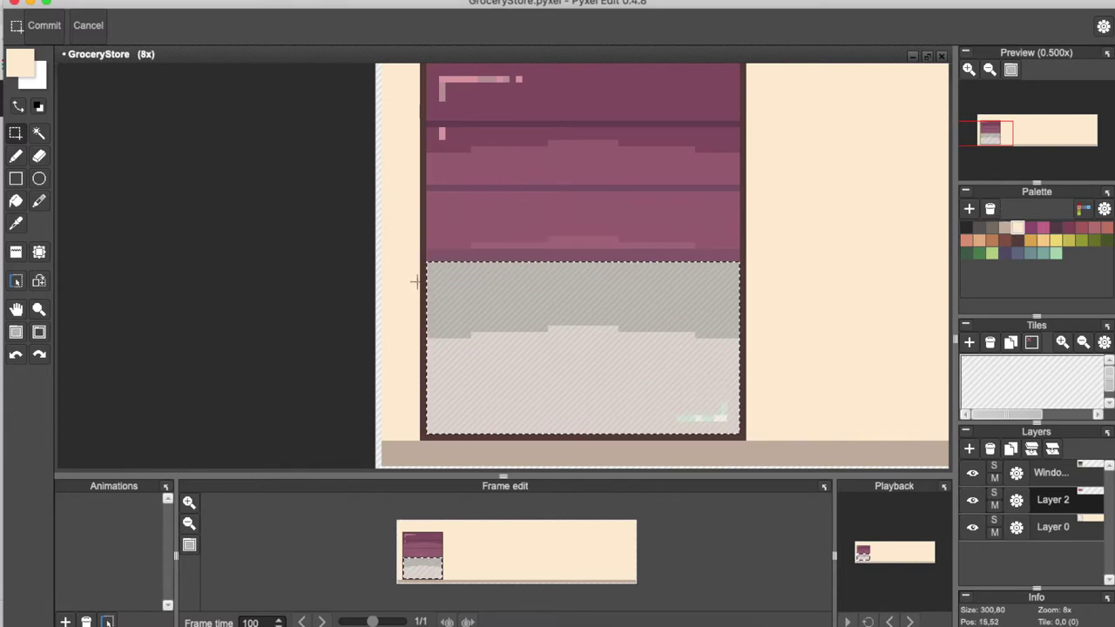
key(f)
click(577, 329)
scroll(577, 330, down, 2)
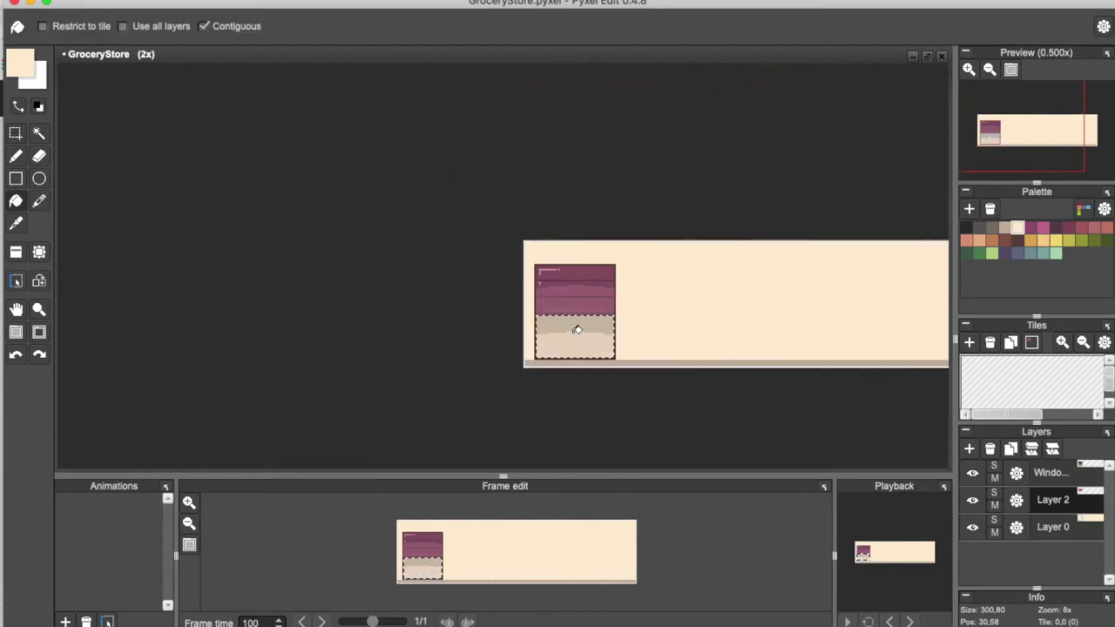
scroll(576, 317, up, 4)
scroll(577, 316, down, 4)
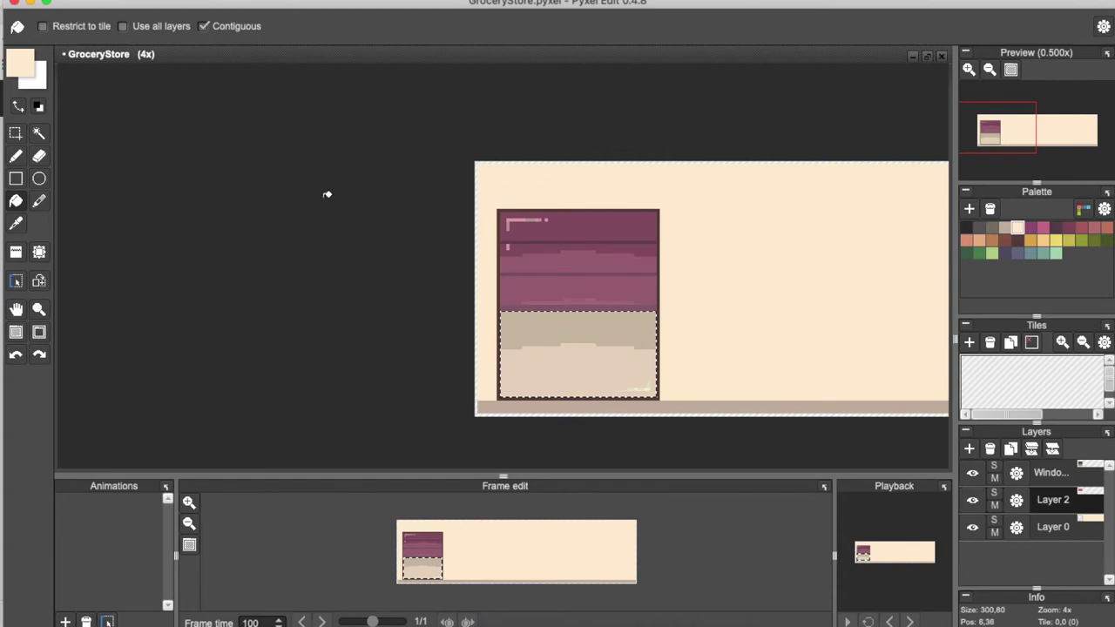
Undo the cream fill and the selection in the window's lower part
key(super+z)
key(super+z)
Copy a pink band with its purple dividing line into two more sections below, and clear the selection
click(19, 133)
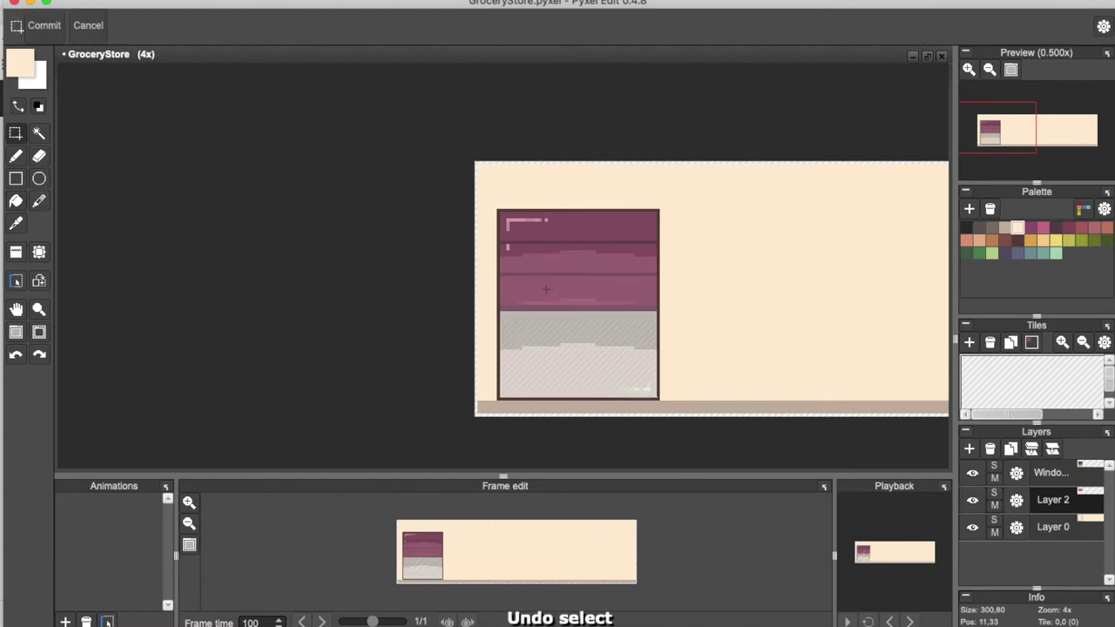
scroll(549, 291, up, 2)
drag(452, 258, 761, 323)
key(Down)
key(Down)
key(Down)
key(Down)
key(Down)
key(Down)
key(Down)
key(Down)
key(Down)
key(Up)
key(Up)
key(super+v)
key(Down)
key(Down)
key(Down)
key(Down)
key(Down)
key(Down)
key(Down)
key(Down)
key(Down)
key(Down)
key(Down)
key(Up)
key(Return)
key(space)
drag(734, 352, 666, 199)
scroll(556, 267, down, 1)
key(super+d)
scroll(518, 216, down, 2)
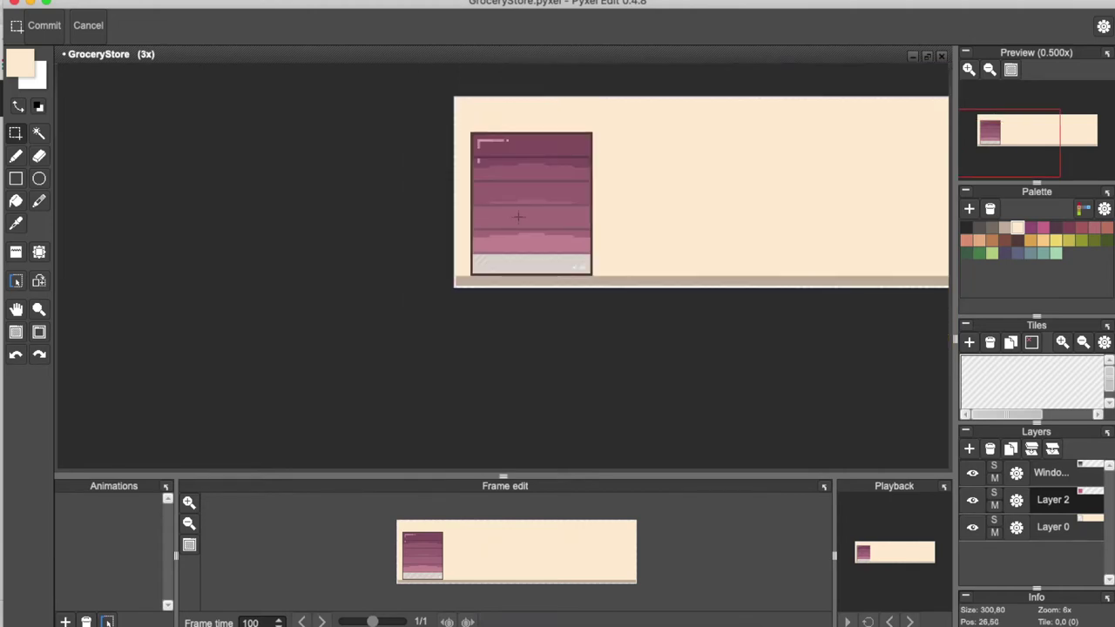
Set the opacity of the Window Reflection layer to about 162
scroll(518, 217, up, 1)
scroll(517, 216, down, 4)
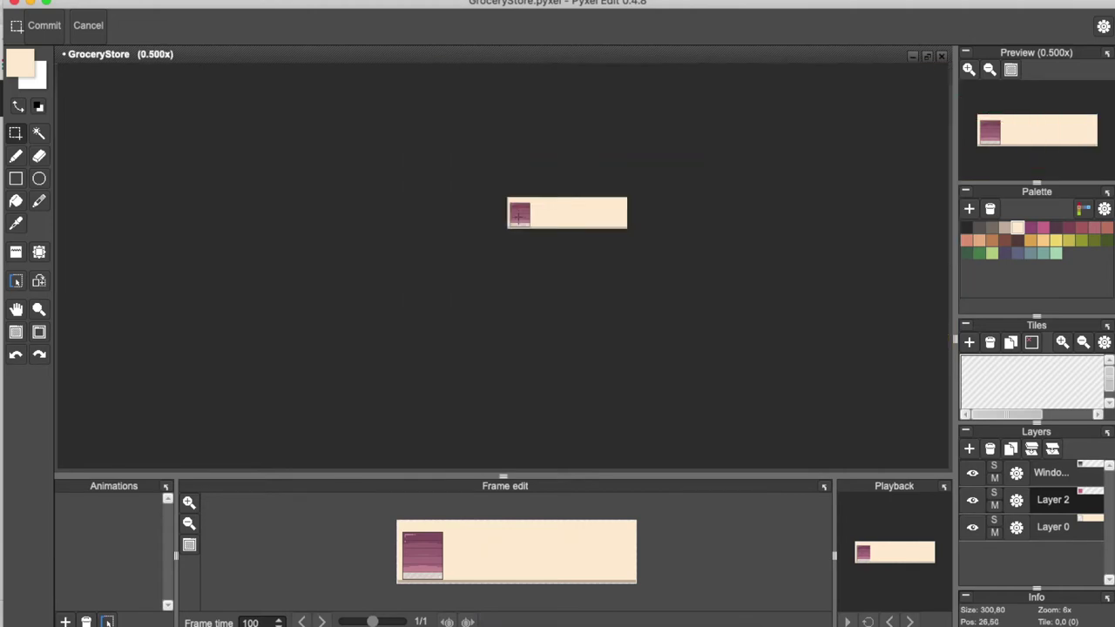
scroll(518, 216, up, 3)
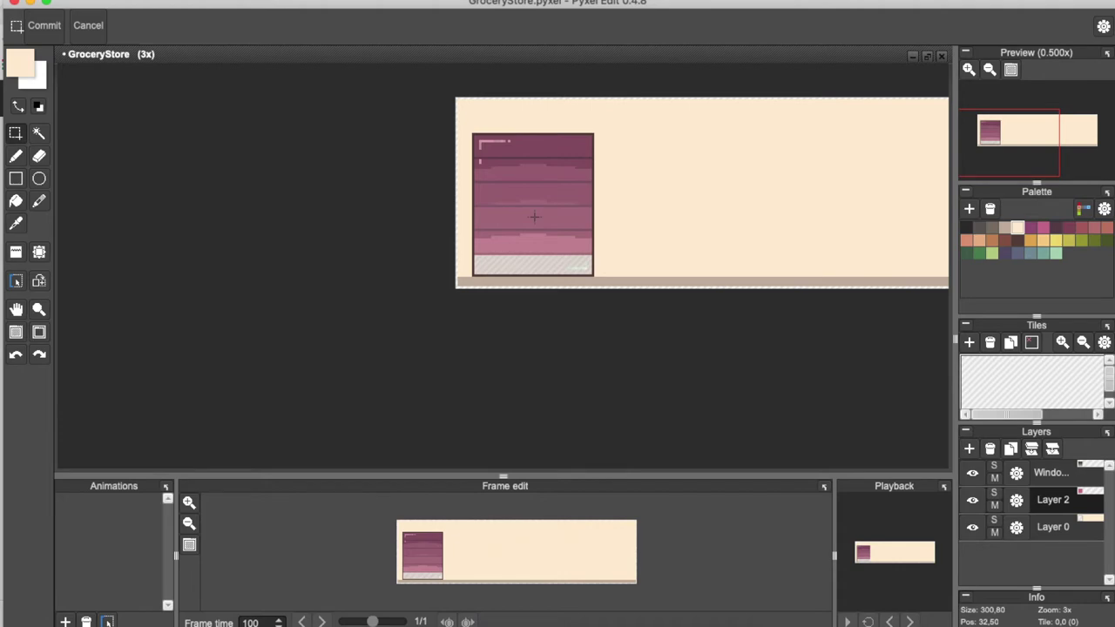
scroll(567, 258, up, 3)
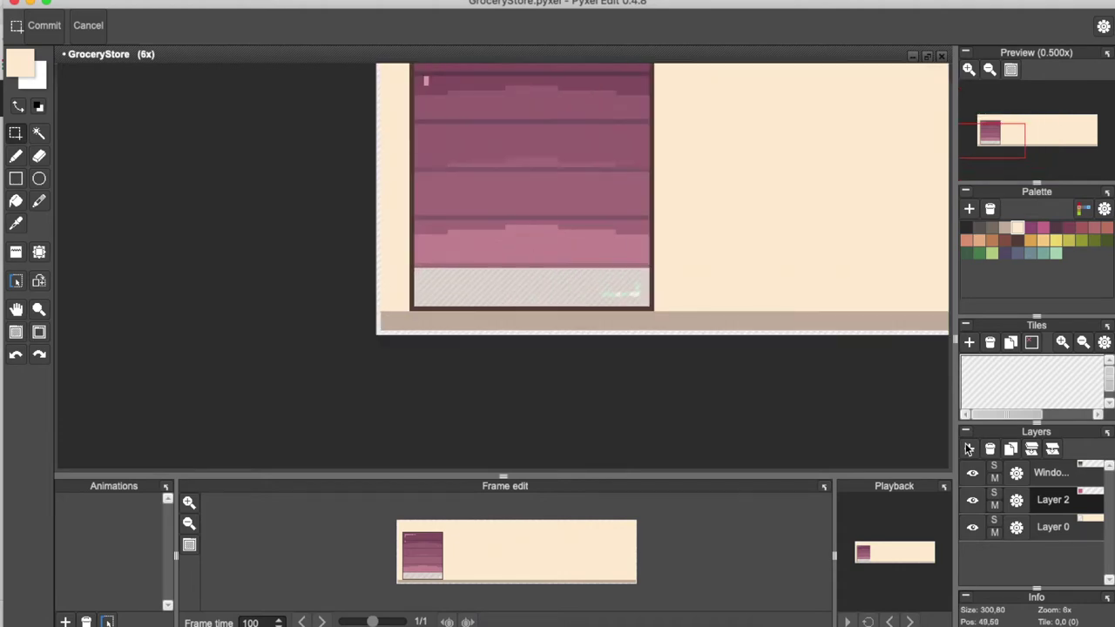
click(1016, 472)
drag(998, 443, 1017, 447)
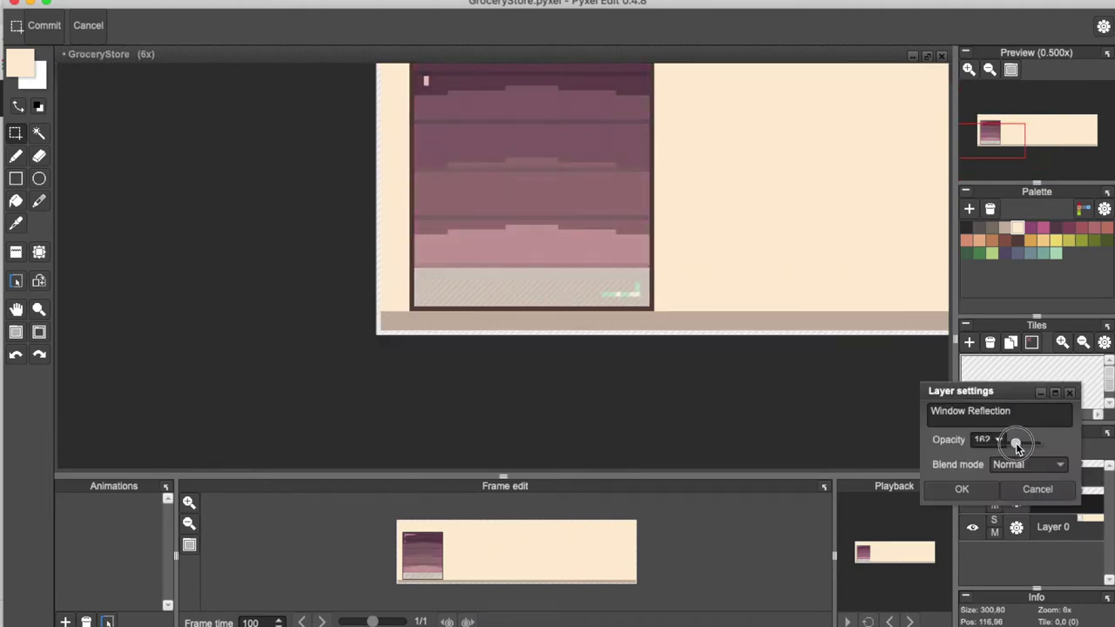
click(978, 492)
scroll(617, 228, down, 5)
scroll(617, 228, up, 3)
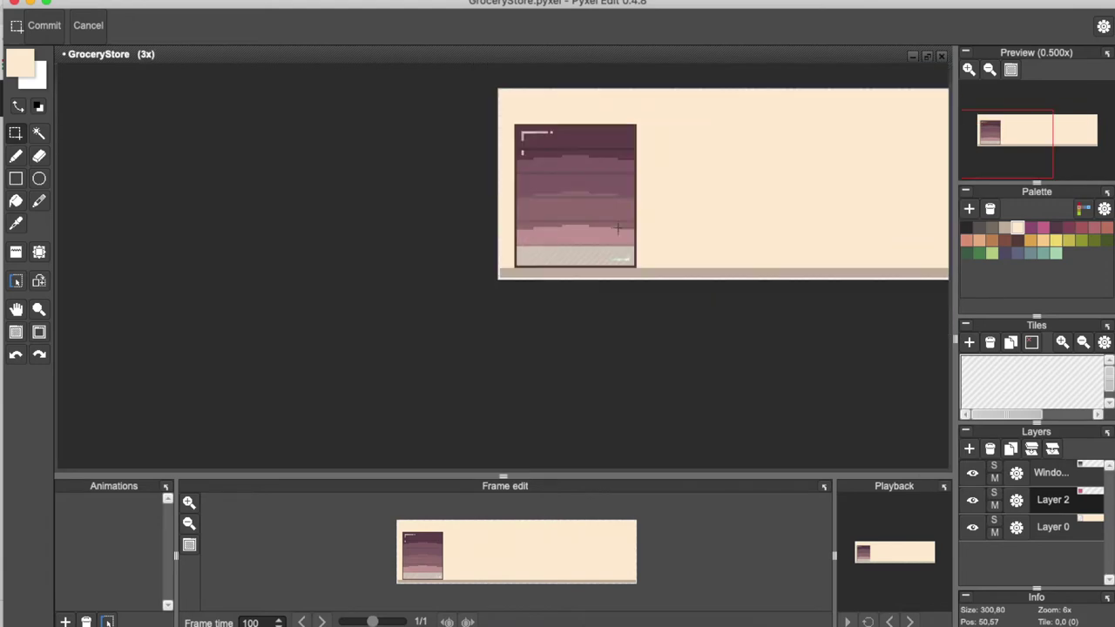
Hide the Window Reflection layer and save the file
click(973, 473)
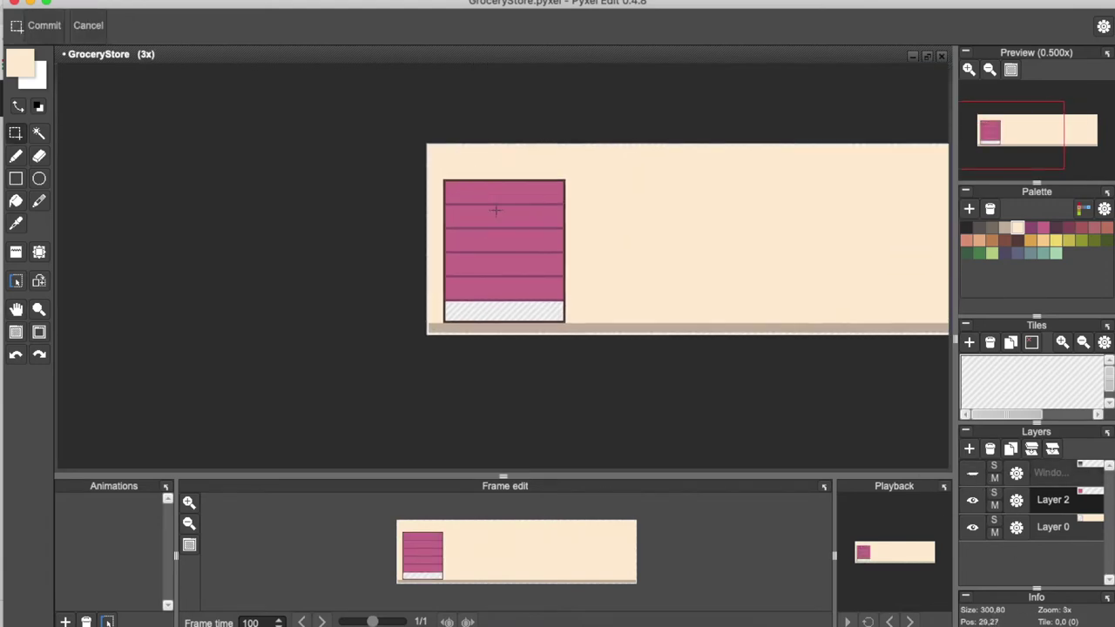
scroll(497, 209, up, 2)
key(super+s)
On a new layer, fill a narrow upright block, about 3 by 8 pixels, with golden orange at the left end of the top pink band
click(1032, 240)
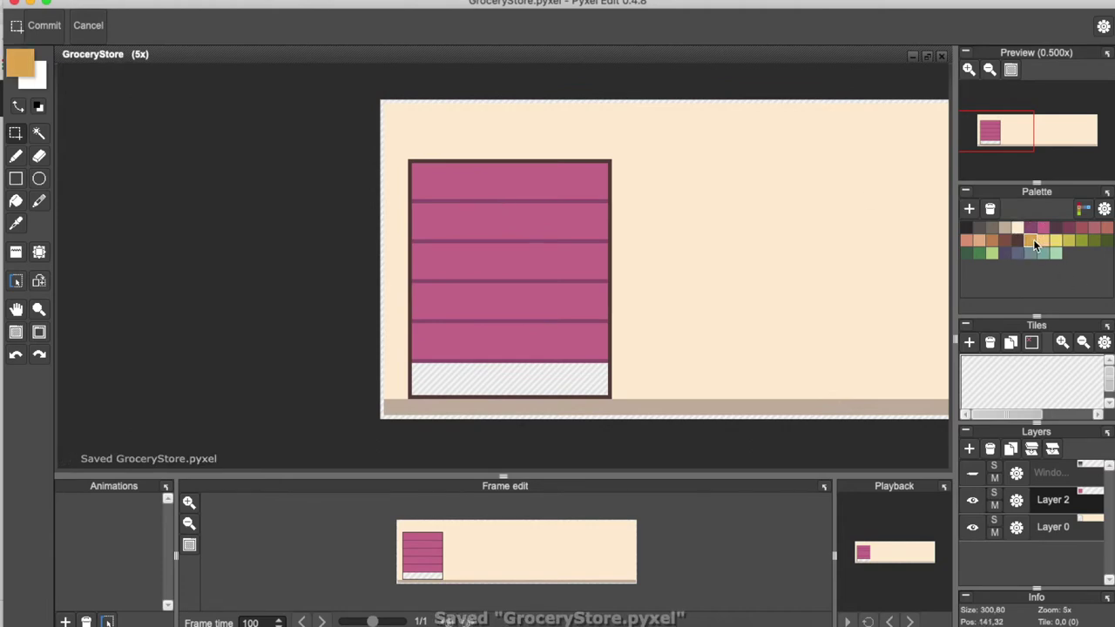
click(970, 449)
scroll(370, 165, up, 5)
drag(522, 173, 564, 277)
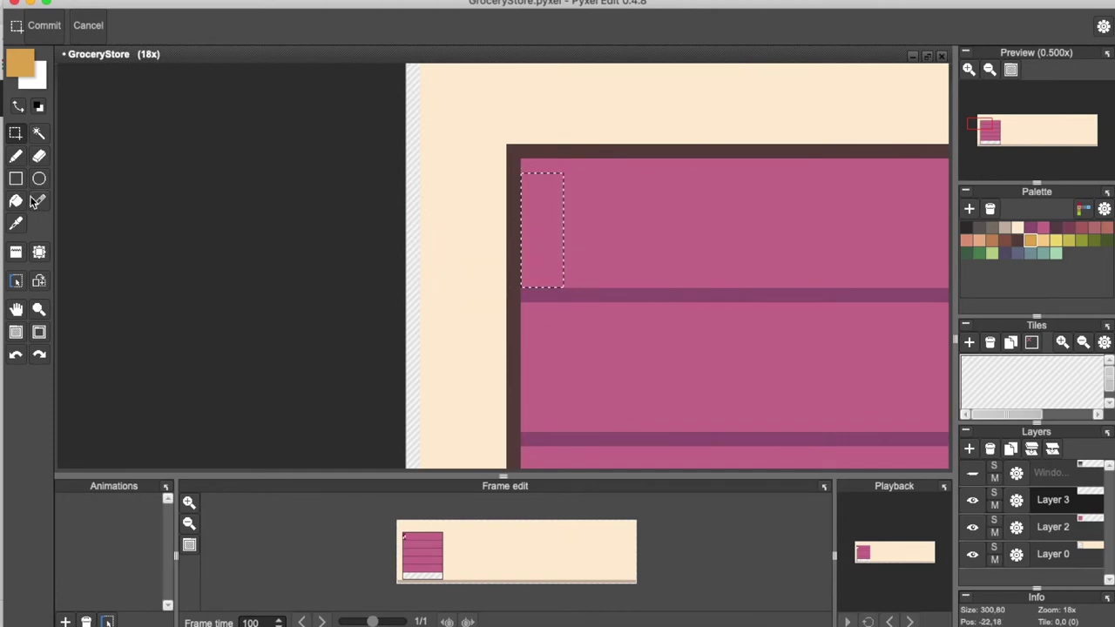
key(f)
click(535, 229)
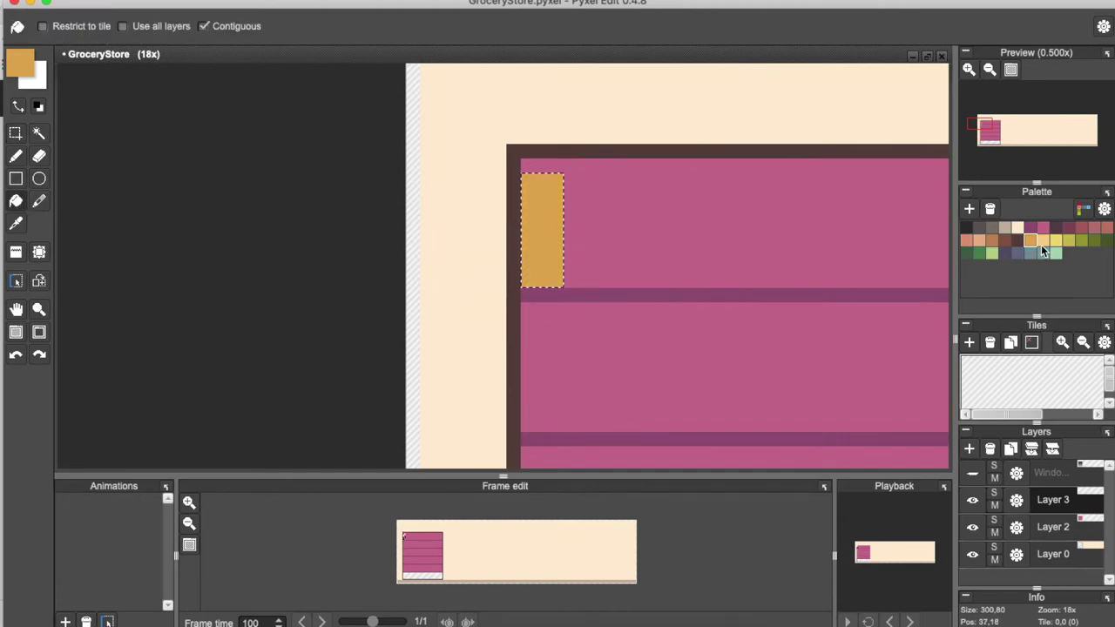
Add a light orange row of pixels on top of the golden orange block
click(1042, 242)
key(Up)
click(547, 166)
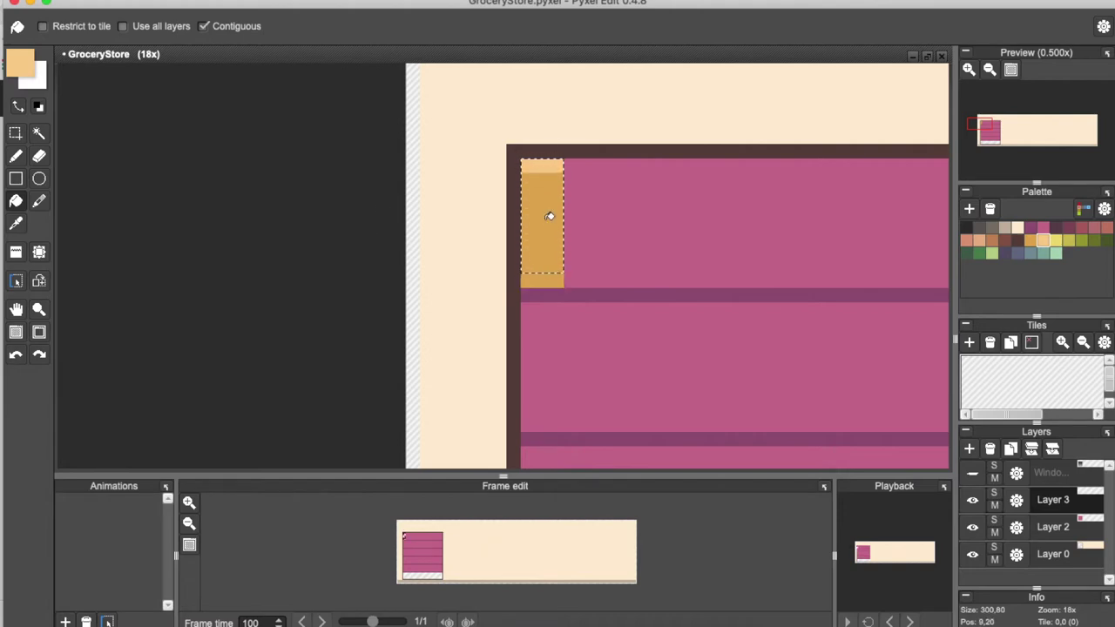
Copy the orange block and place the duplicate directly against its right side
key(m)
drag(522, 161, 561, 278)
key(super+c)
key(super+v)
key(Right)
key(Right)
key(Right)
key(Right)
key(Right)
key(Left)
key(Left)
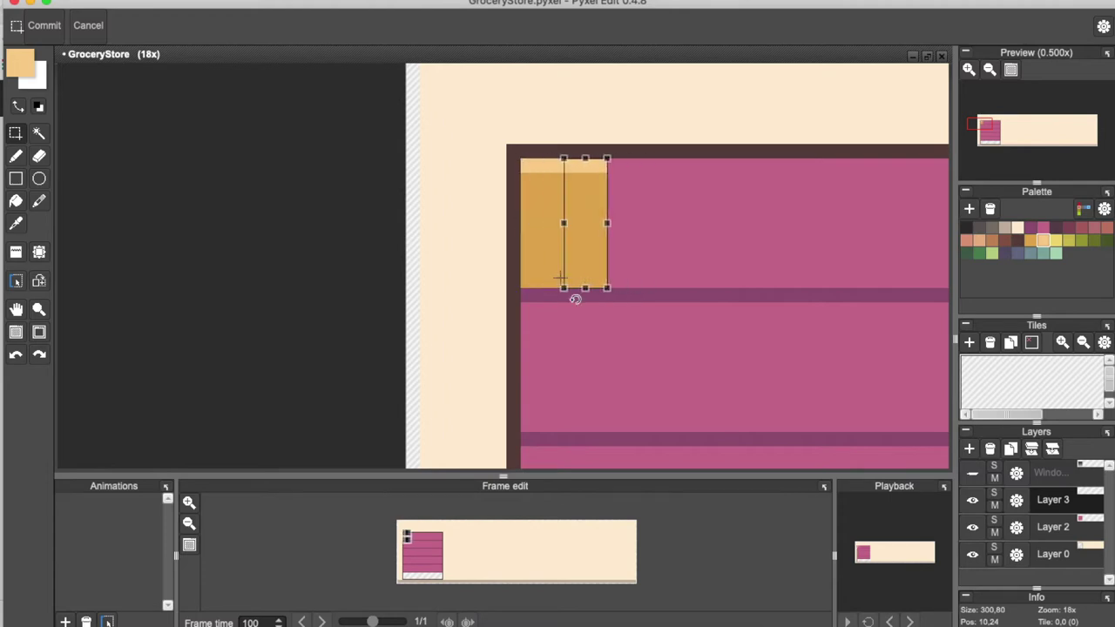
Recolor the duplicate block teal and its top row blue-grey
click(1043, 253)
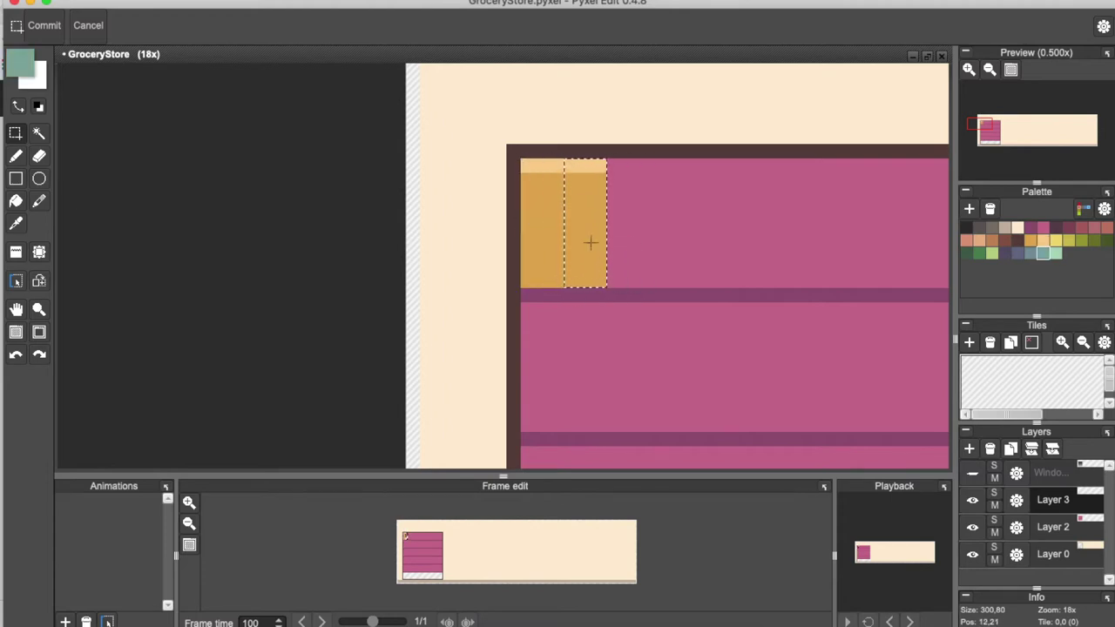
click(16, 201)
click(601, 249)
click(1031, 253)
click(592, 167)
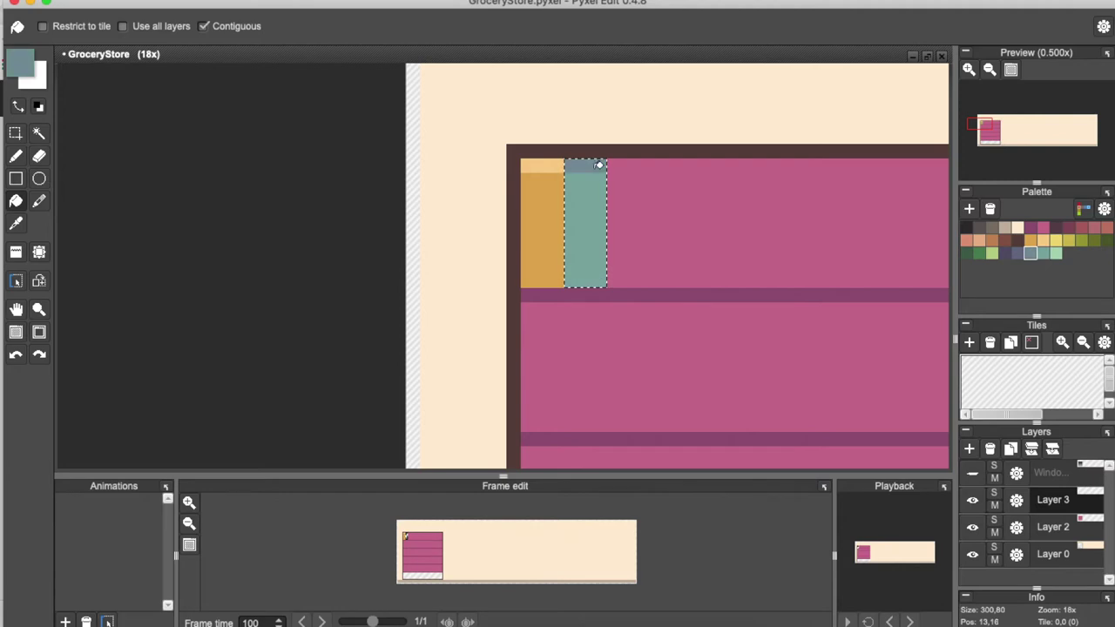
Move the teal block down into the second pink band, one pixel away from the window frame
scroll(590, 248, down, 3)
scroll(590, 249, up, 1)
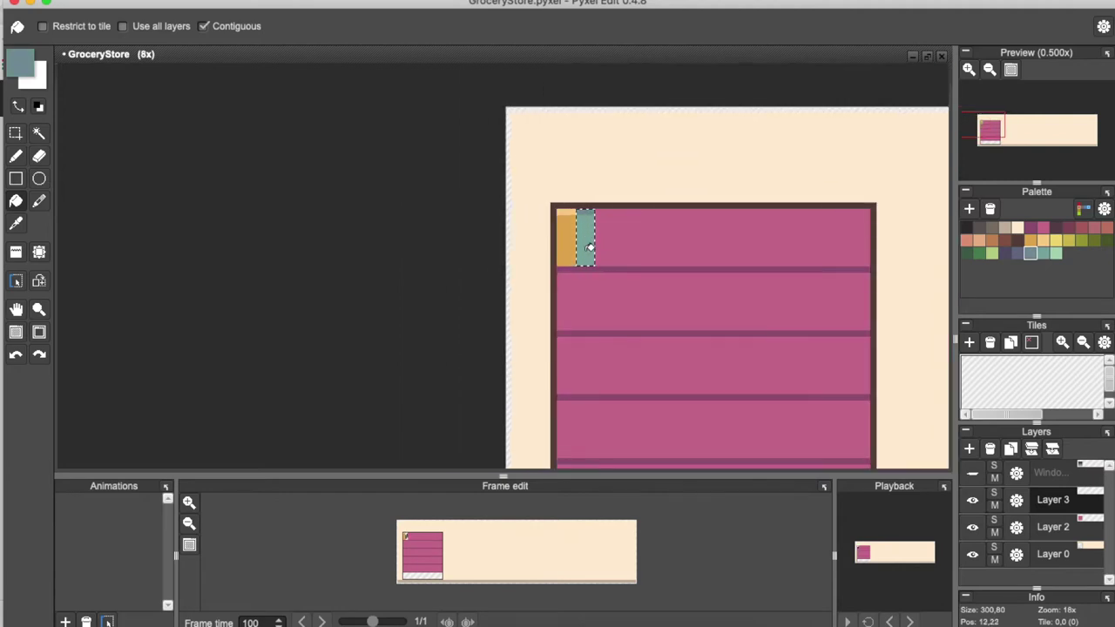
key(Down)
key(Down)
key(Down)
key(Down)
key(Down)
key(Down)
key(Down)
key(Down)
key(Down)
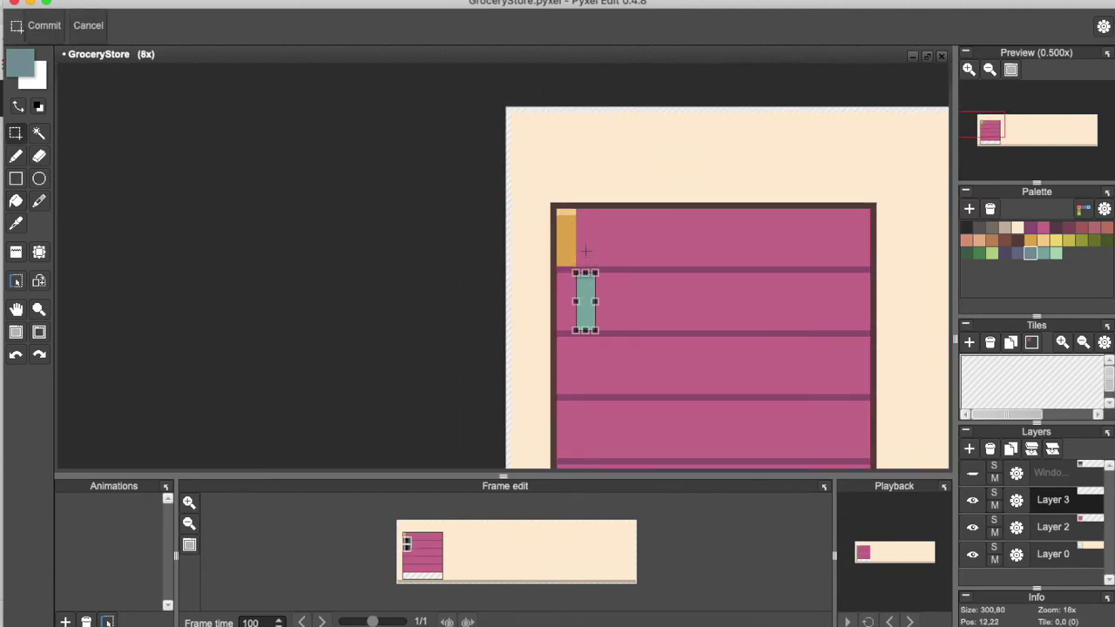
key(Left)
key(Left)
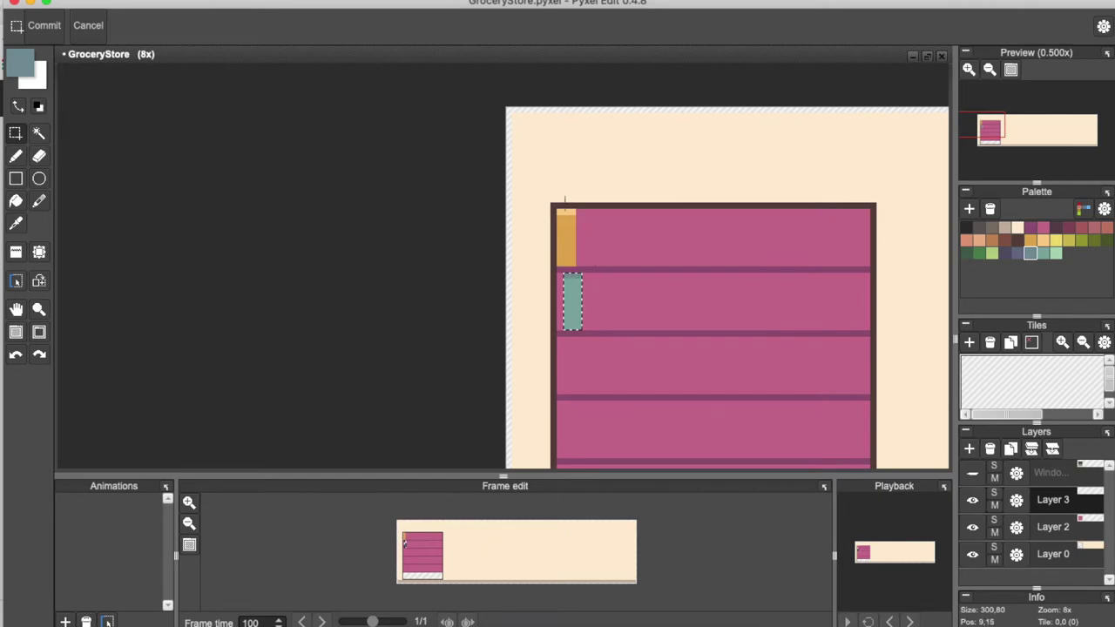
Paint the orange block's right edge light orange with a yellow pixel at its upper corner
scroll(563, 226, up, 5)
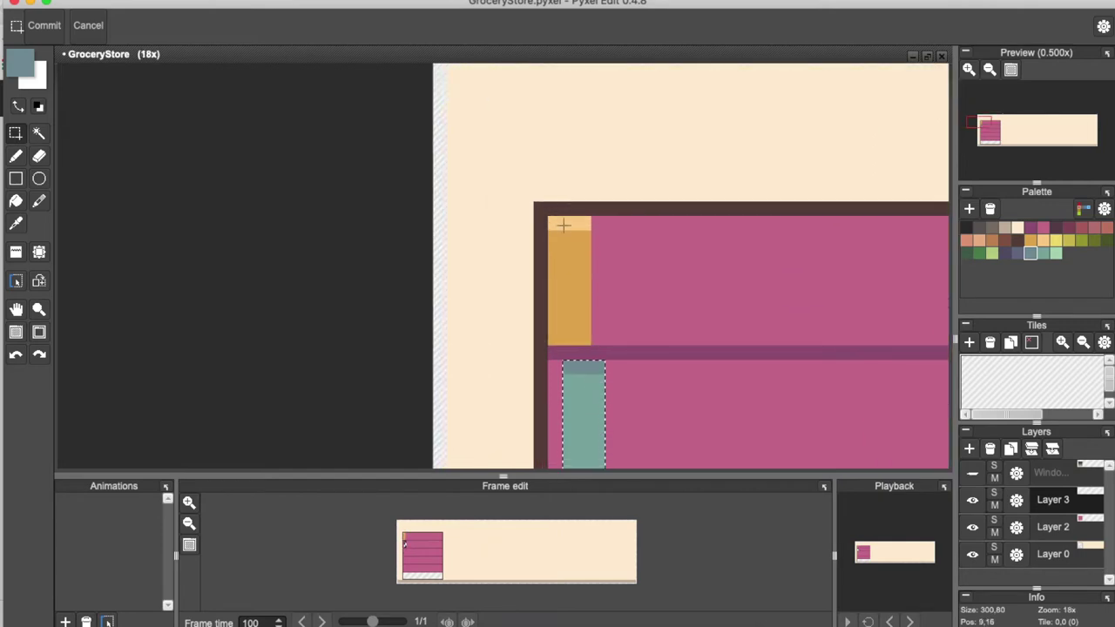
click(1043, 240)
click(1056, 239)
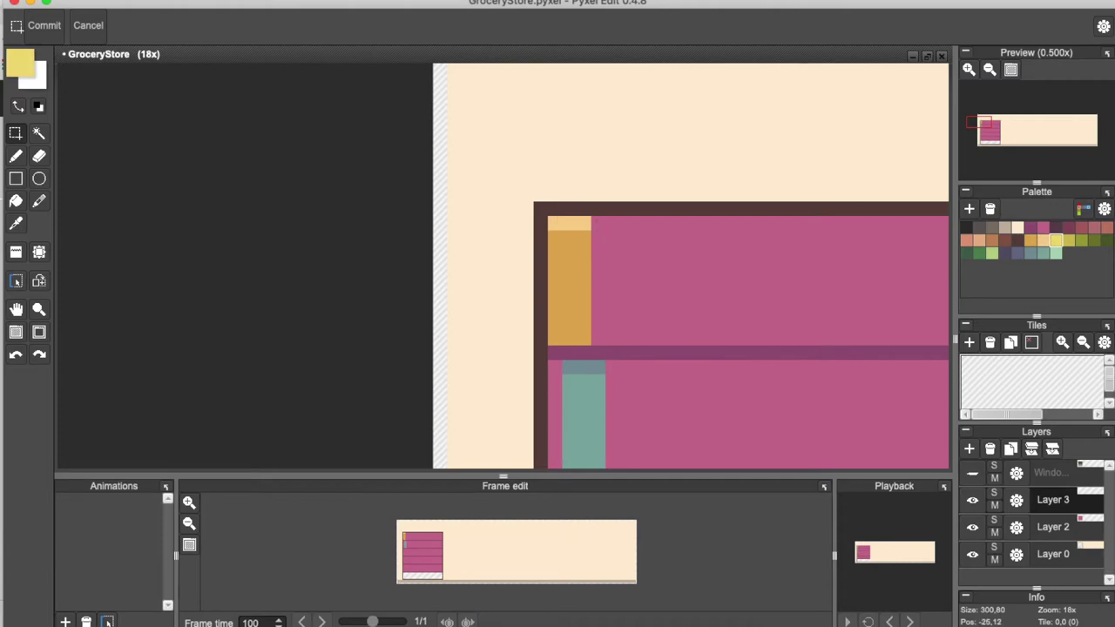
key(b)
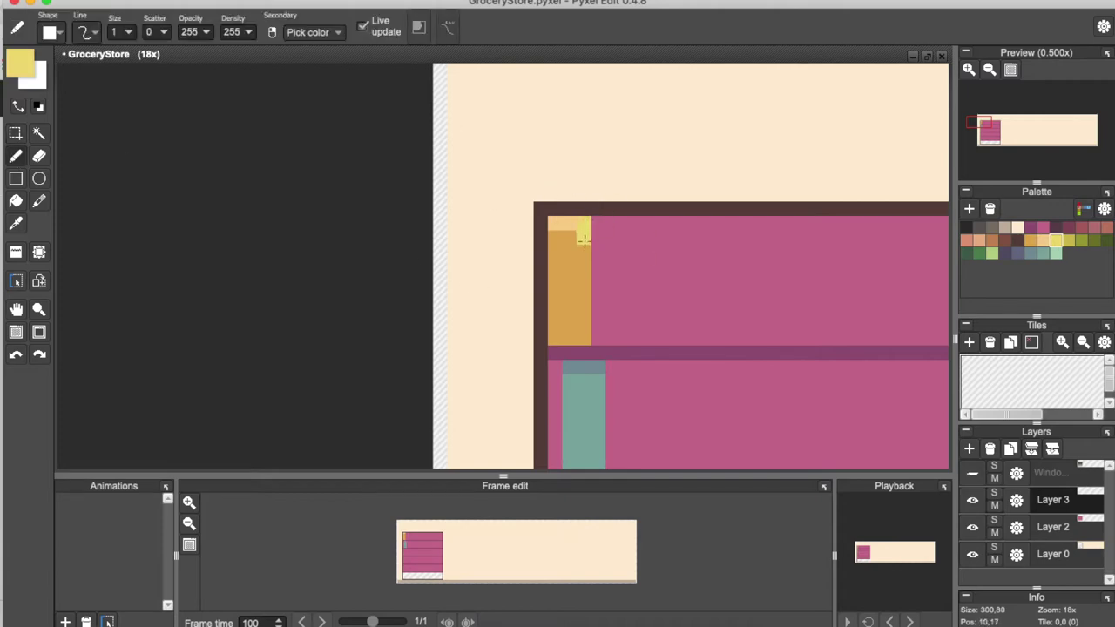
drag(583, 240, 584, 336)
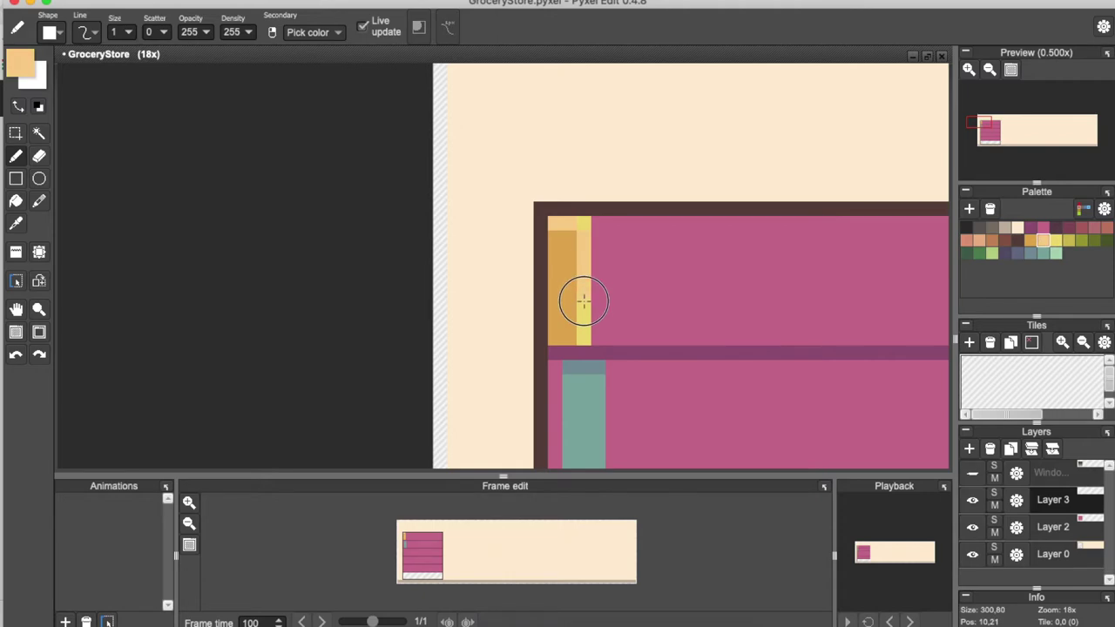
Duplicate the orange block repeatedly to the right until about half of the top pink band is filled
scroll(584, 337, down, 3)
click(15, 132)
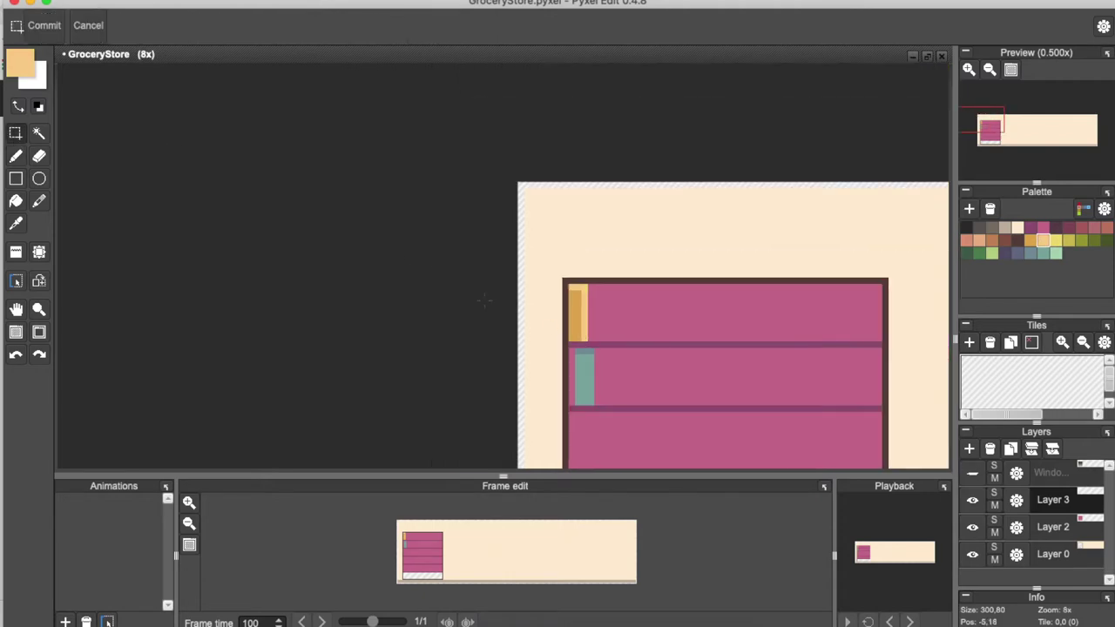
drag(572, 284, 596, 342)
key(Right)
key(Right)
key(super+v)
key(Right)
key(Right)
key(Right)
key(super+v)
key(Right)
key(Right)
key(Right)
key(super+v)
key(Right)
key(alt+Right)
key(alt+Right)
key(alt+Right)
key(alt+Right)
key(alt+Right)
key(alt+Right)
key(alt+Right)
key(alt+Right)
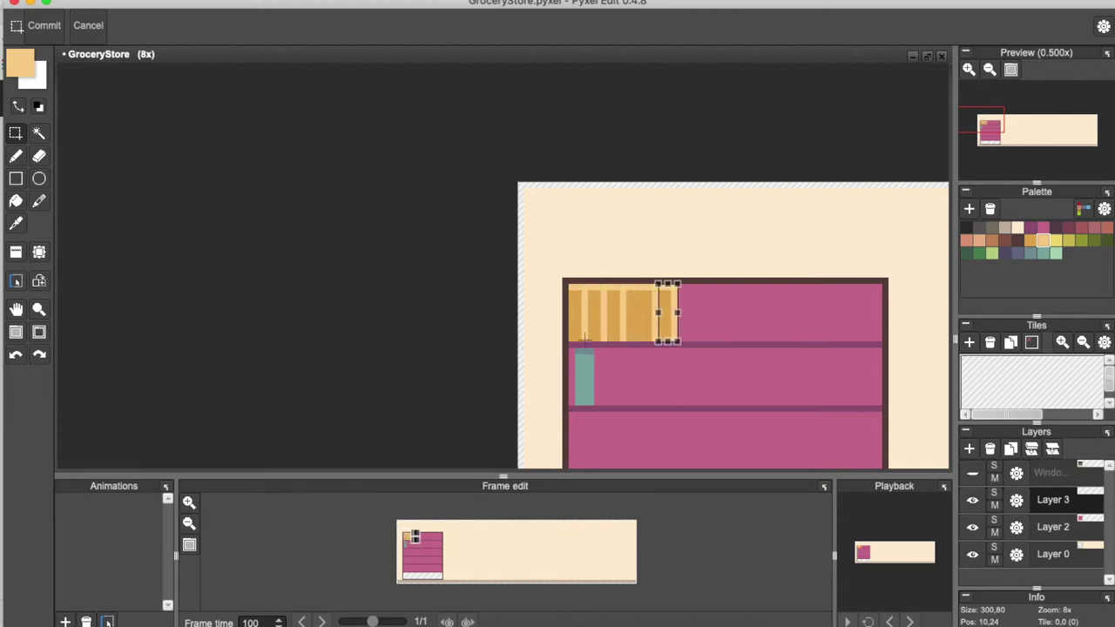
key(alt+Right)
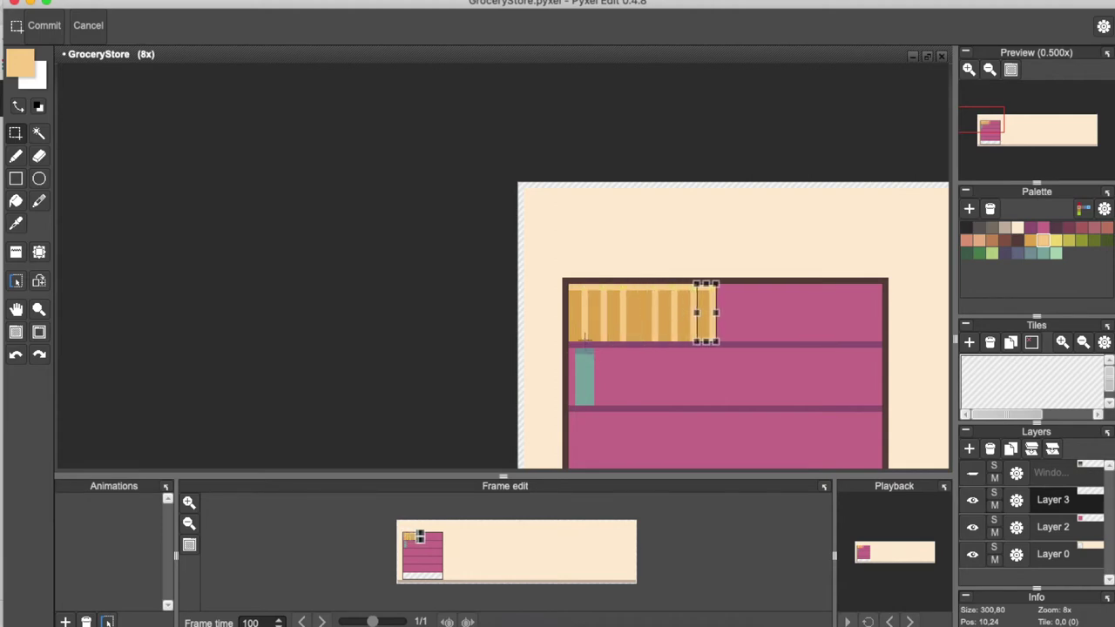
key(alt+Right)
key(alt+Right)
key(alt+Right)
click(681, 327)
Check the orange row with the Window Reflection layer shown, and hide that layer again
scroll(665, 304, down, 8)
scroll(666, 304, up, 5)
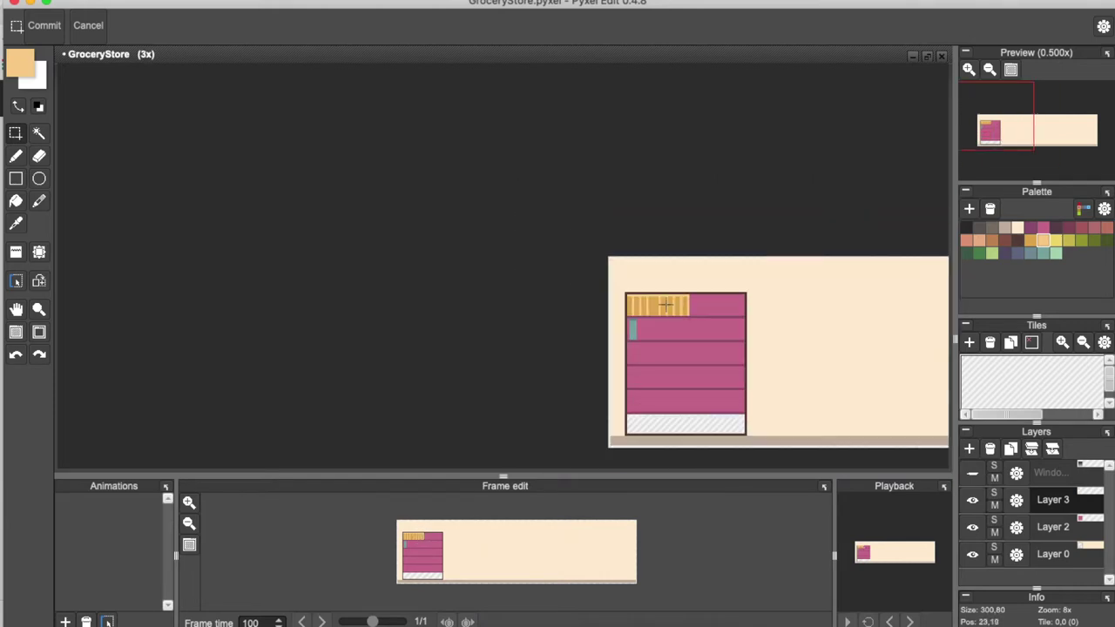
click(973, 473)
click(974, 473)
Copy the teal block and place the duplicate to its right, leaving a one-pixel gap
scroll(635, 348, up, 4)
drag(622, 270, 635, 328)
key(super+c)
key(super+v)
key(Right)
key(Right)
key(Right)
key(Right)
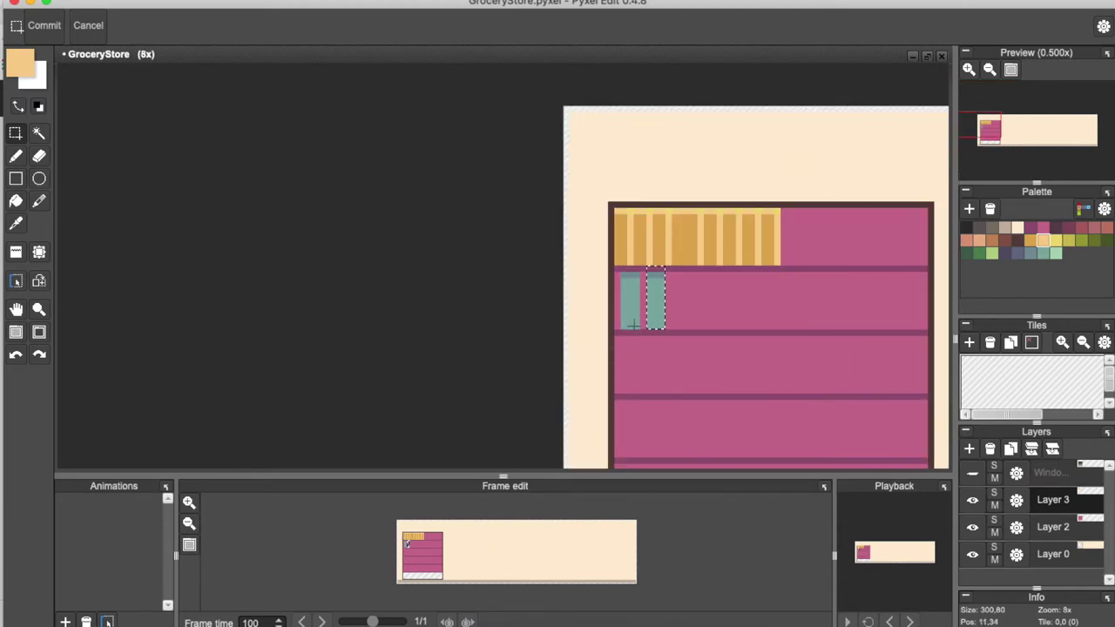
Paint a one-pixel slate-blue column between the window frame and the first teal block
click(1019, 254)
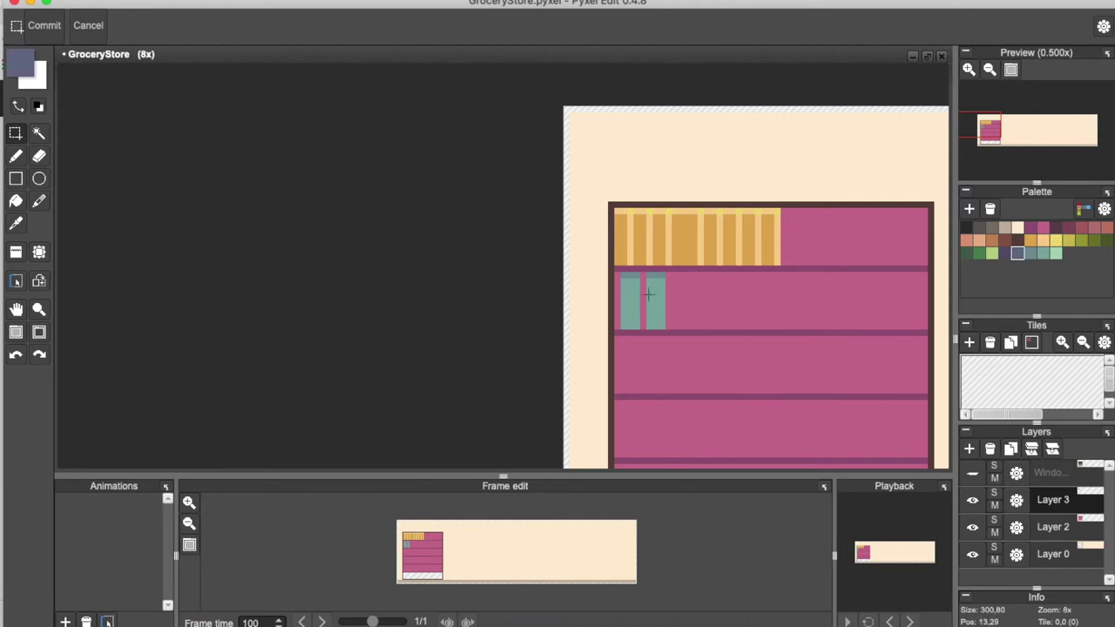
key(b)
scroll(636, 295, up, 5)
drag(579, 244, 580, 407)
right_click(638, 234)
click(1019, 253)
key(super+z)
click(580, 226)
alt+click(641, 328)
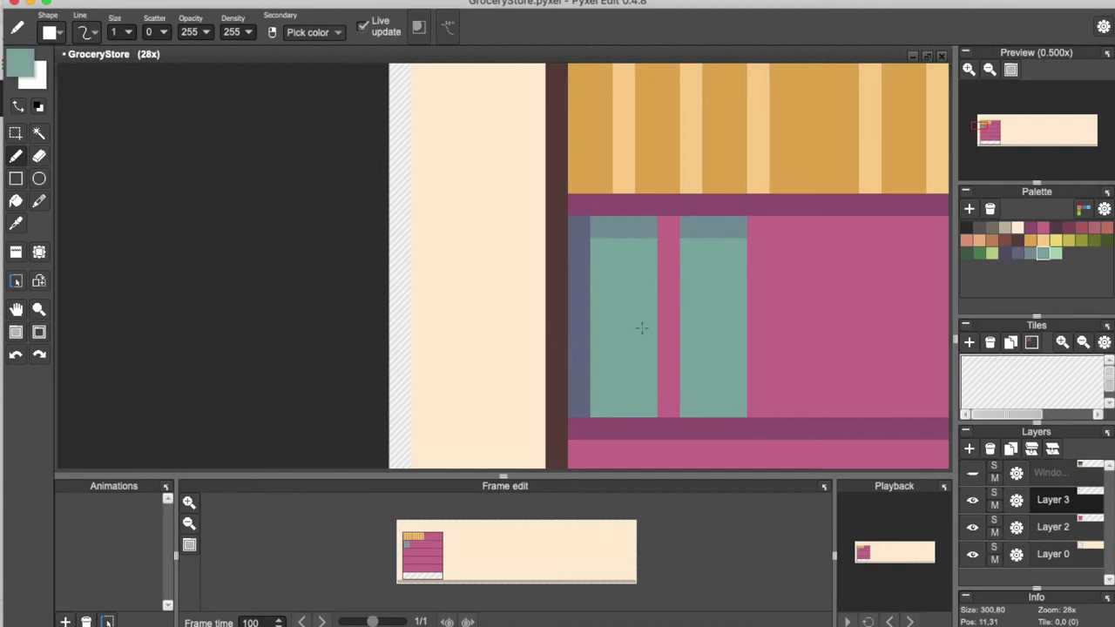
Repaint the slate column blue-grey below its top pixel, and fill the gap between the teal blocks with a matching slate-topped column
click(1029, 255)
drag(579, 239, 582, 400)
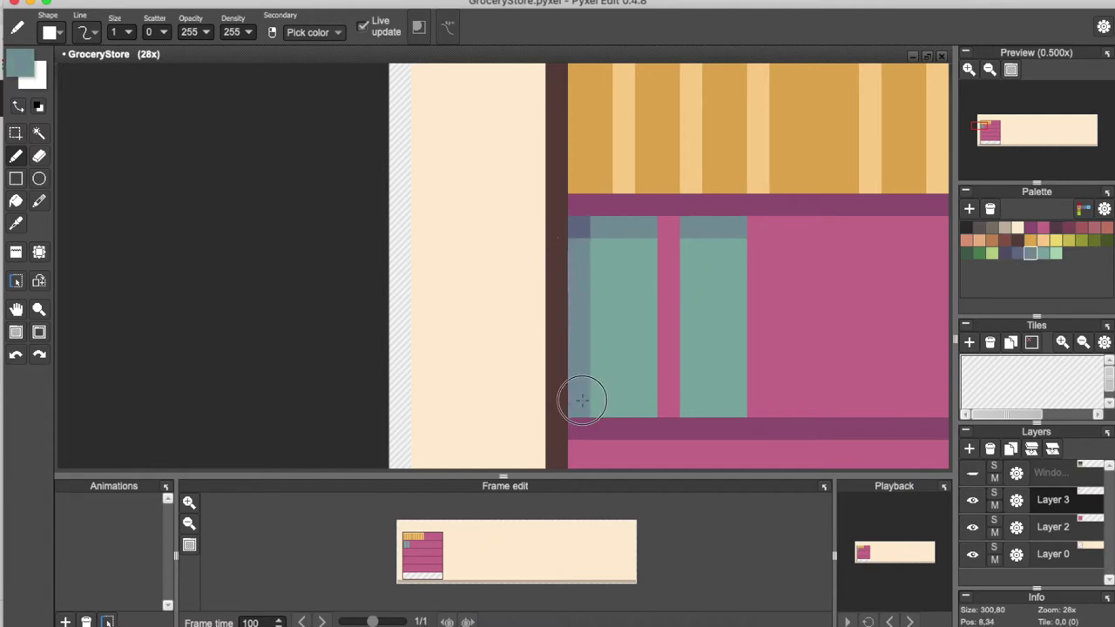
drag(667, 250, 667, 405)
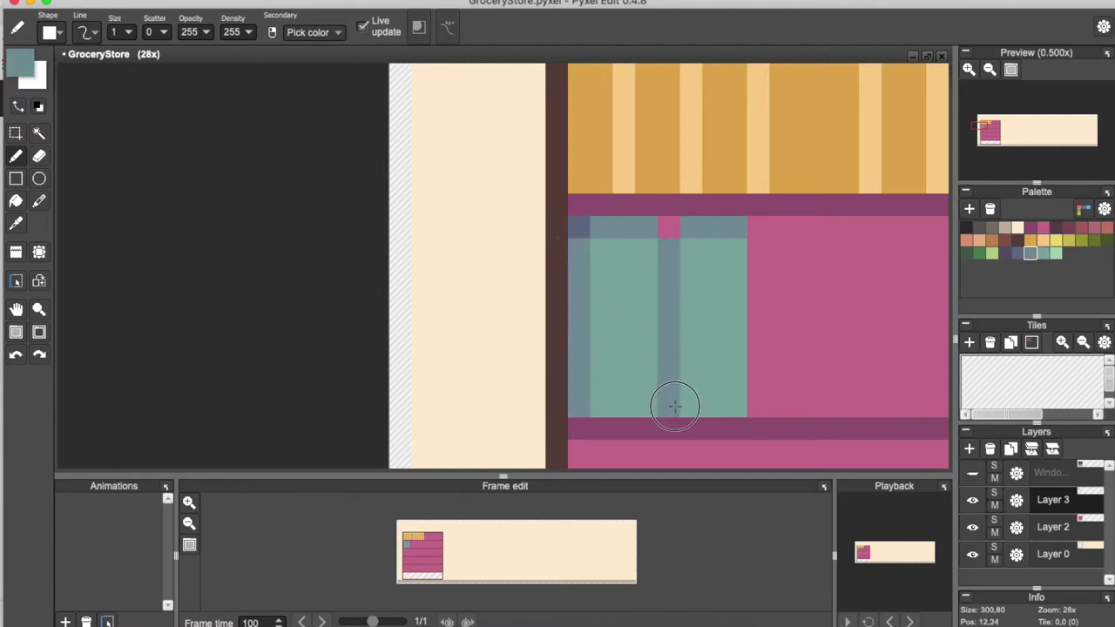
alt+click(580, 229)
click(668, 228)
Thicken the dark top edge of the teal blocks to two rows by shifting it down and copying a row above
scroll(645, 316, down, 5)
scroll(646, 316, up, 4)
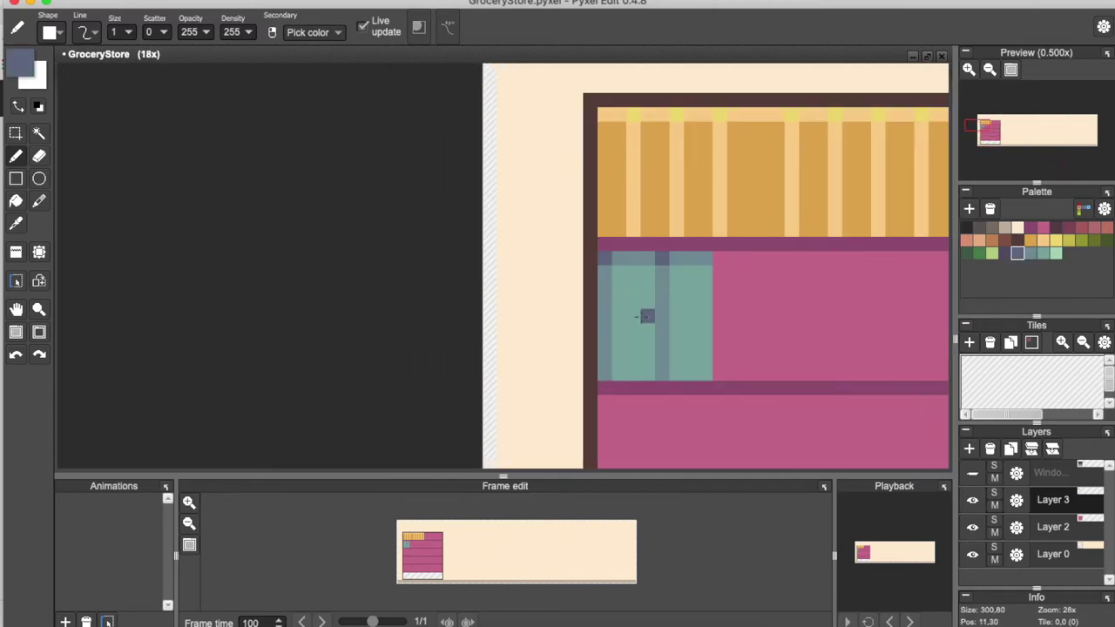
click(14, 137)
drag(600, 254, 705, 278)
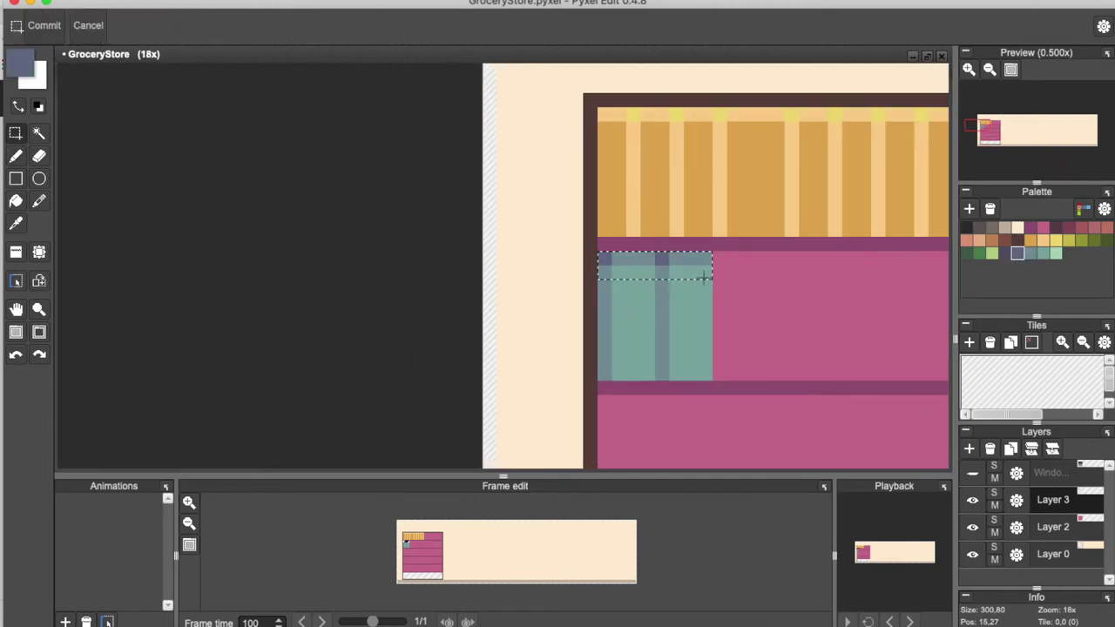
key(Down)
drag(600, 268, 705, 276)
key(super+c)
key(super+v)
key(Up)
click(754, 299)
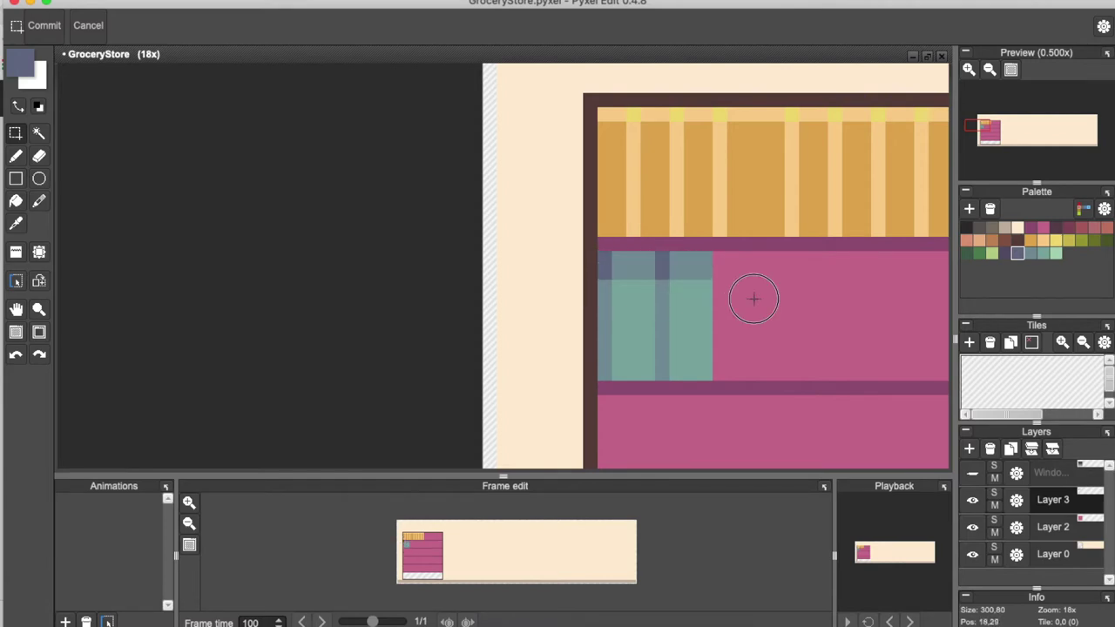
scroll(753, 265, down, 3)
scroll(732, 296, up, 2)
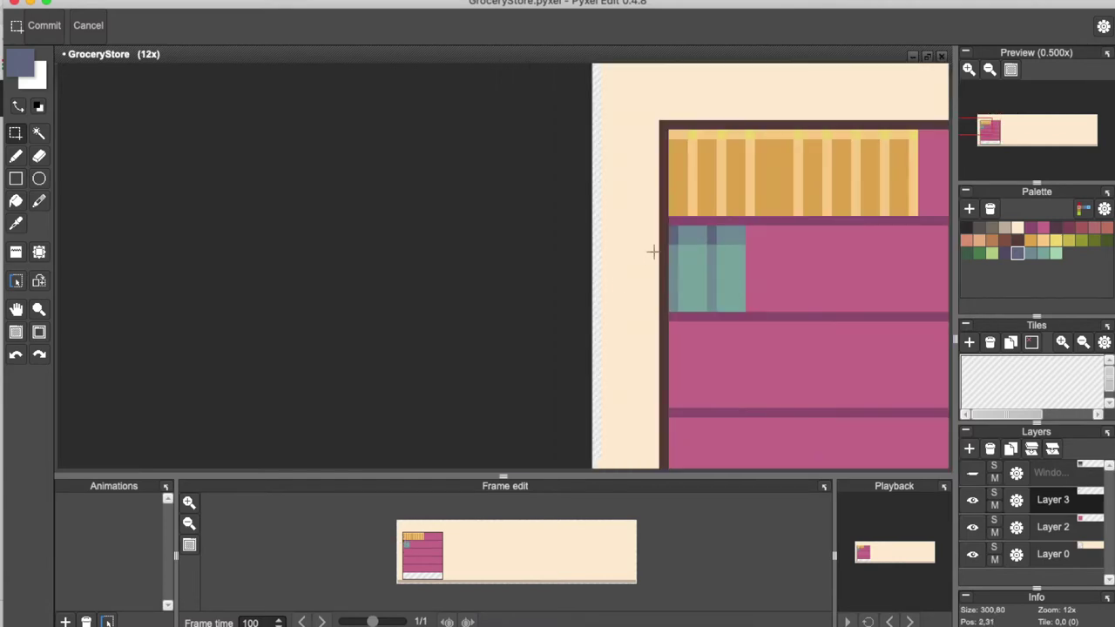
Copy the pair of teal blocks with their slate columns and place the duplicate directly beside it on the second shelf
drag(673, 229, 745, 311)
key(super+c)
key(super+v)
key(Right)
key(Right)
key(Right)
key(Right)
key(Right)
key(Right)
key(Right)
key(Right)
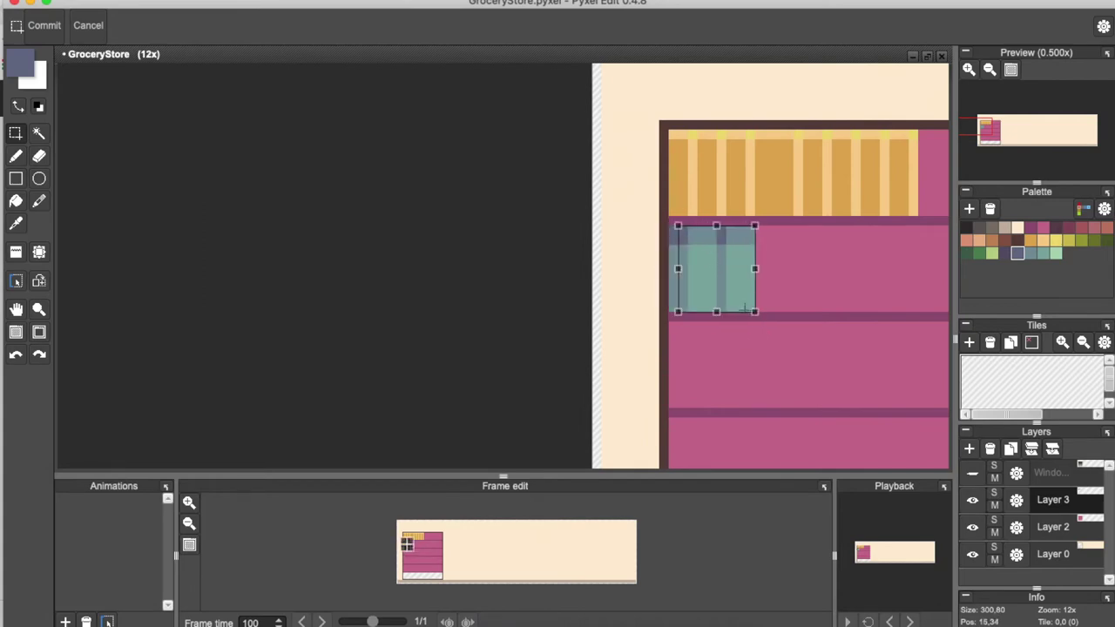
key(Right)
key(Left)
Add another copy of the teal pair at the end of the row, making six blocks on the second shelf
key(super+c)
key(super+v)
key(Right)
key(Right)
key(Right)
key(Right)
key(Right)
key(Right)
key(Right)
key(Right)
key(Right)
key(Left)
scroll(744, 309, down, 3)
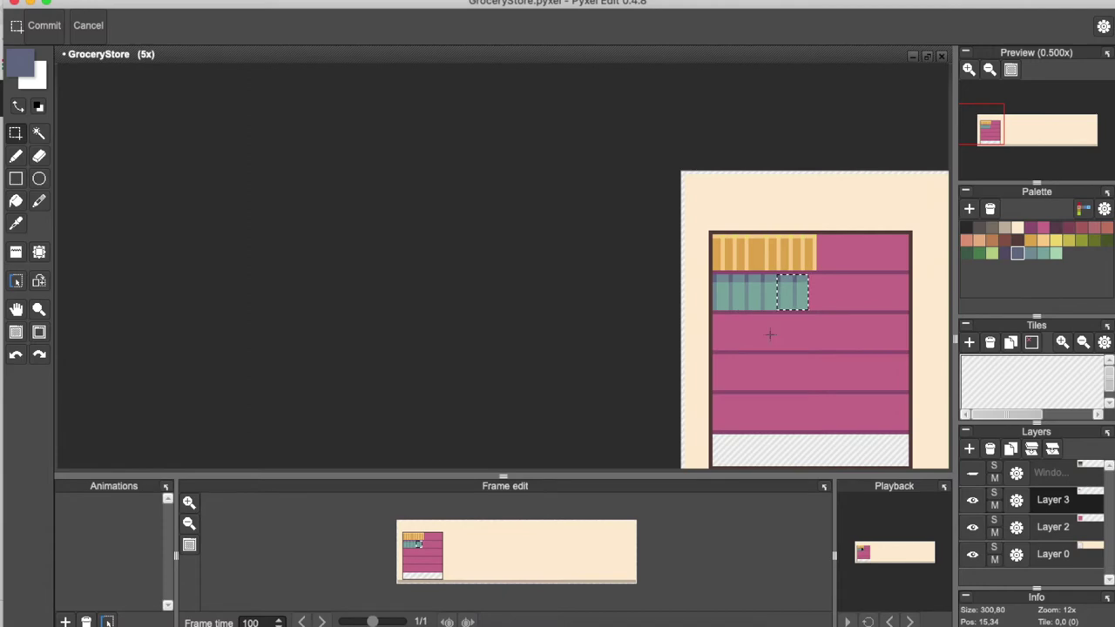
scroll(567, 294, up, 3)
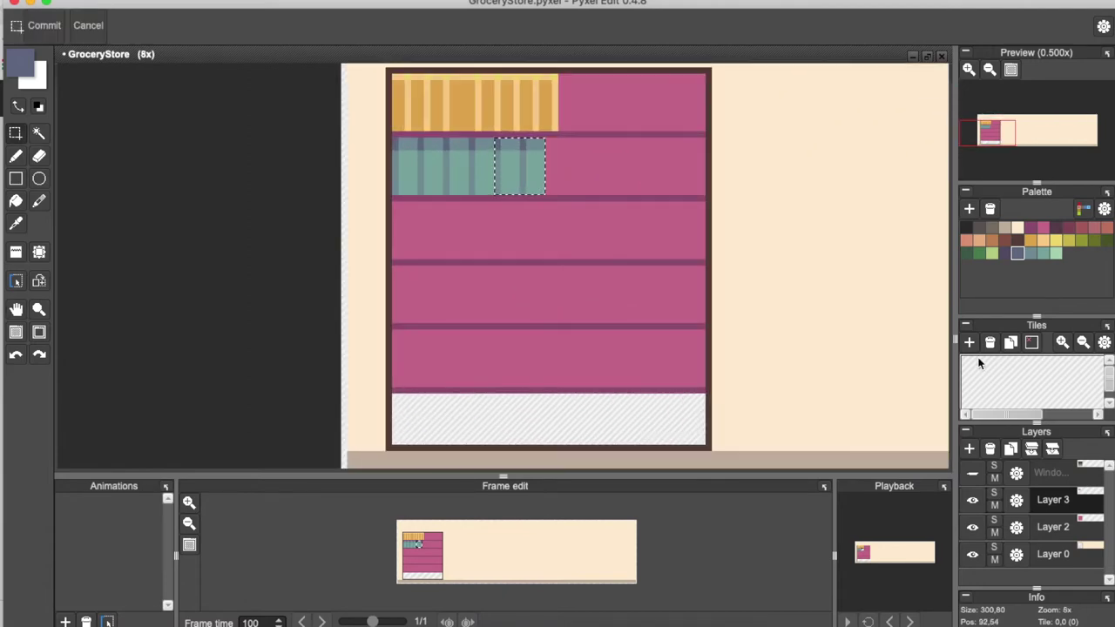
On Layer 2, select the empty strip beneath the lowest shelf and fill it with light mint green
click(1055, 251)
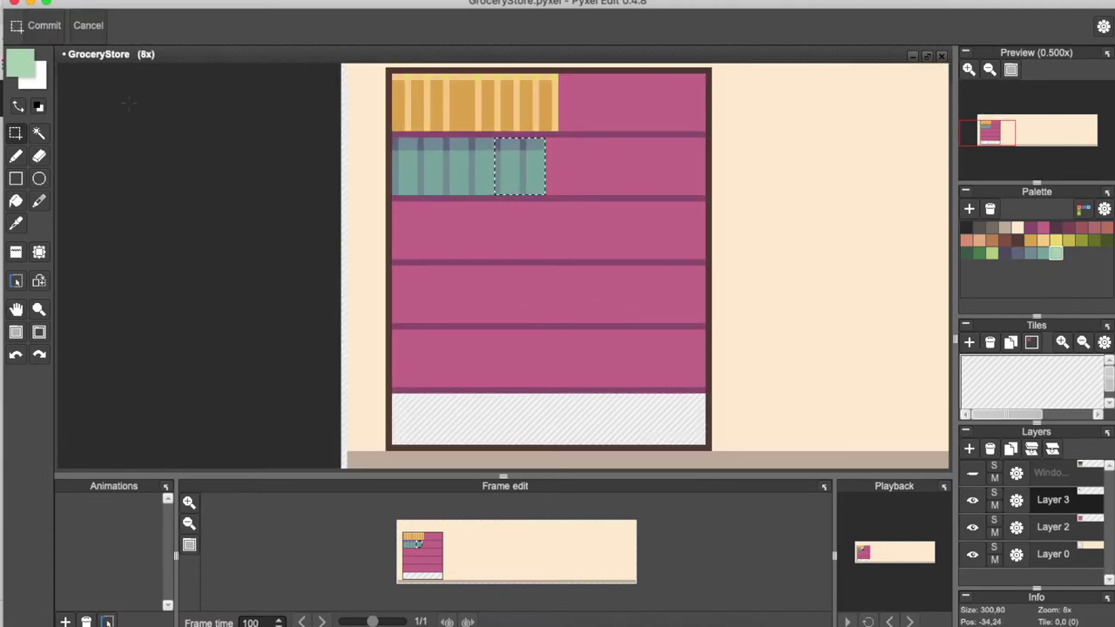
click(20, 200)
click(1056, 528)
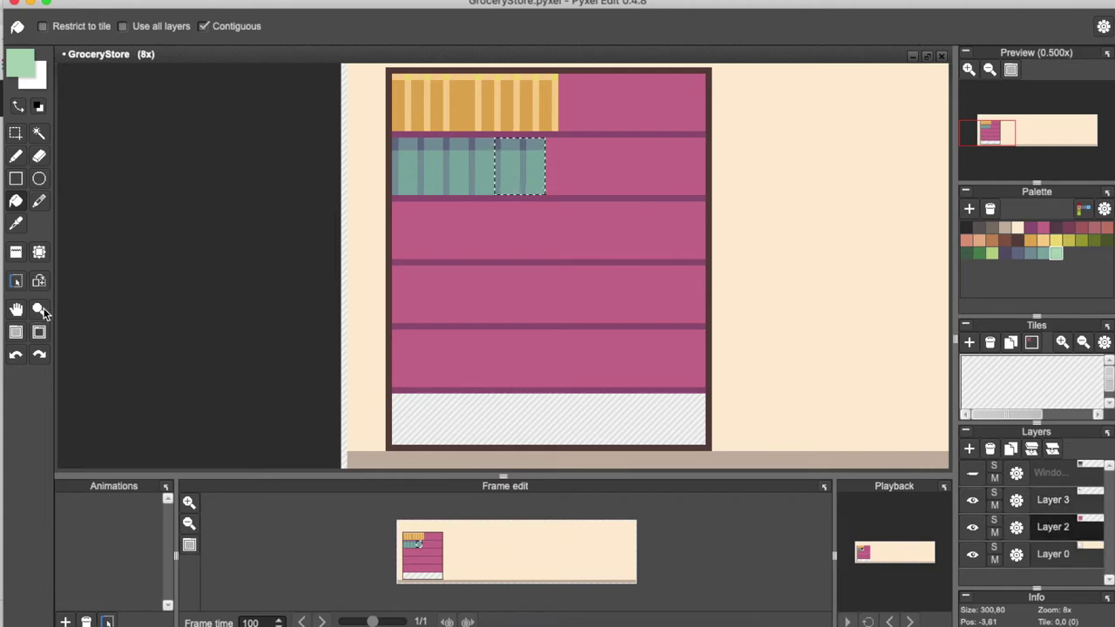
click(16, 132)
drag(392, 394, 711, 443)
click(394, 397)
drag(394, 398, 706, 445)
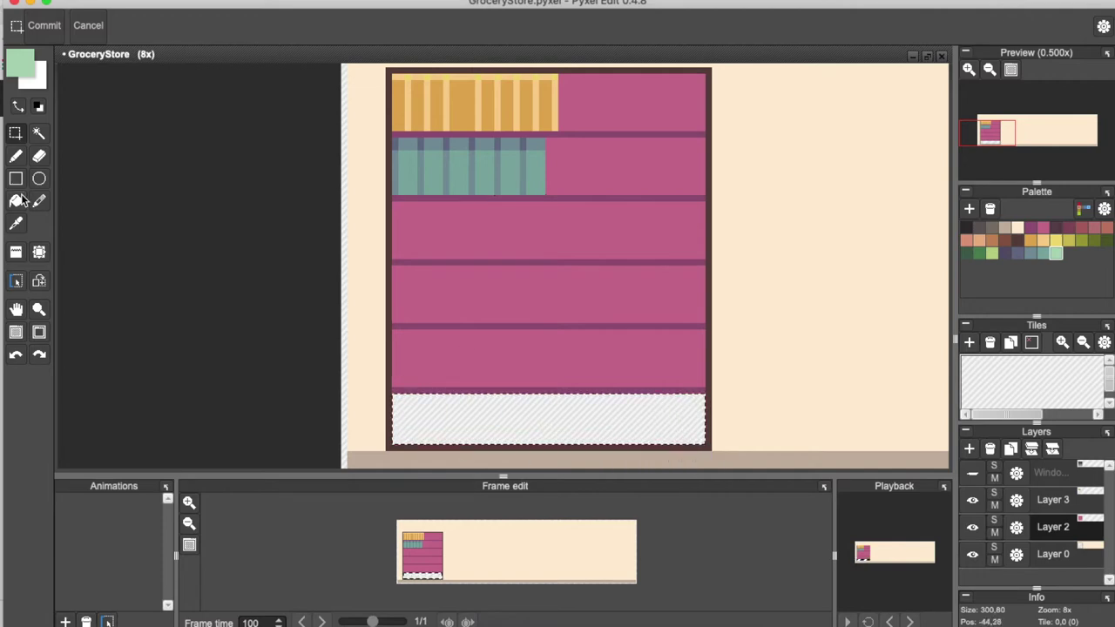
key(f)
click(567, 415)
key(super+d)
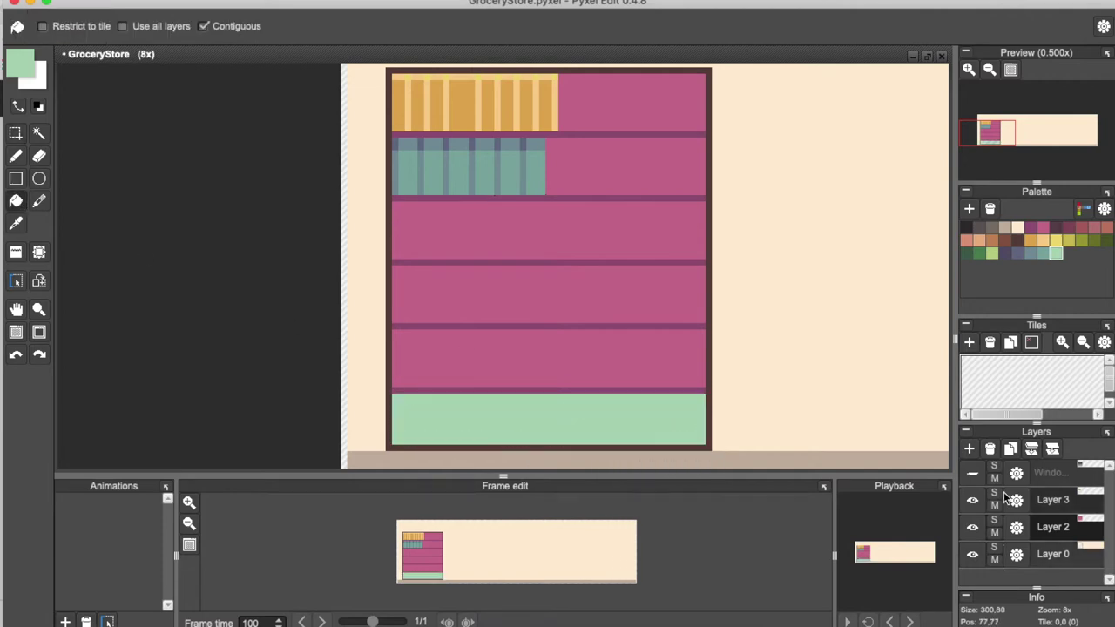
Fill the pink background of all five shelves with cream on Layer 2
click(1046, 499)
click(994, 242)
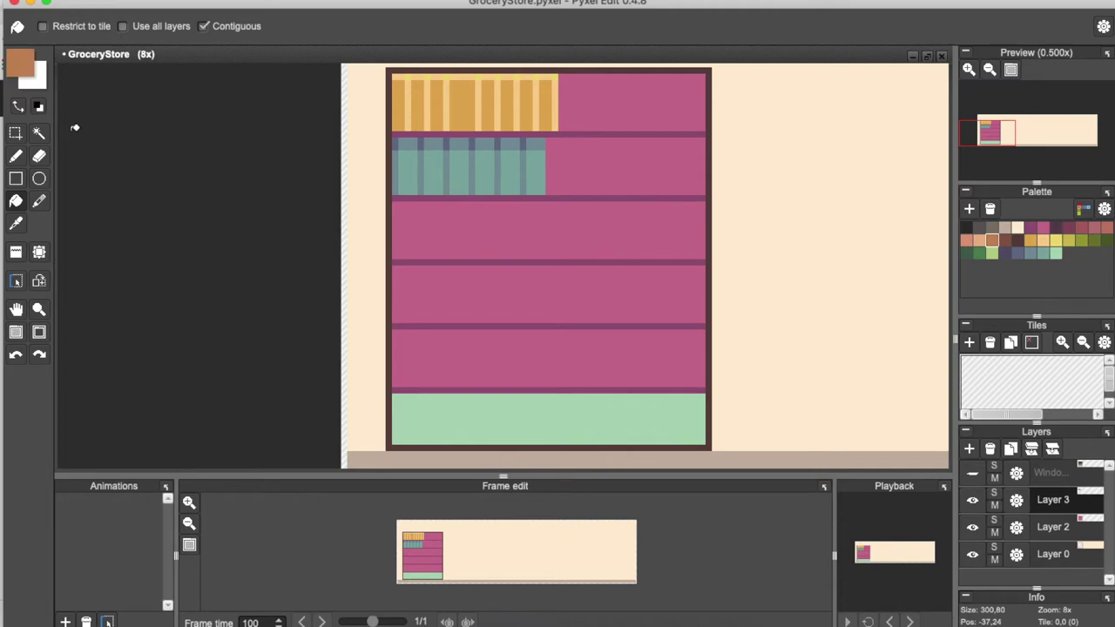
click(16, 156)
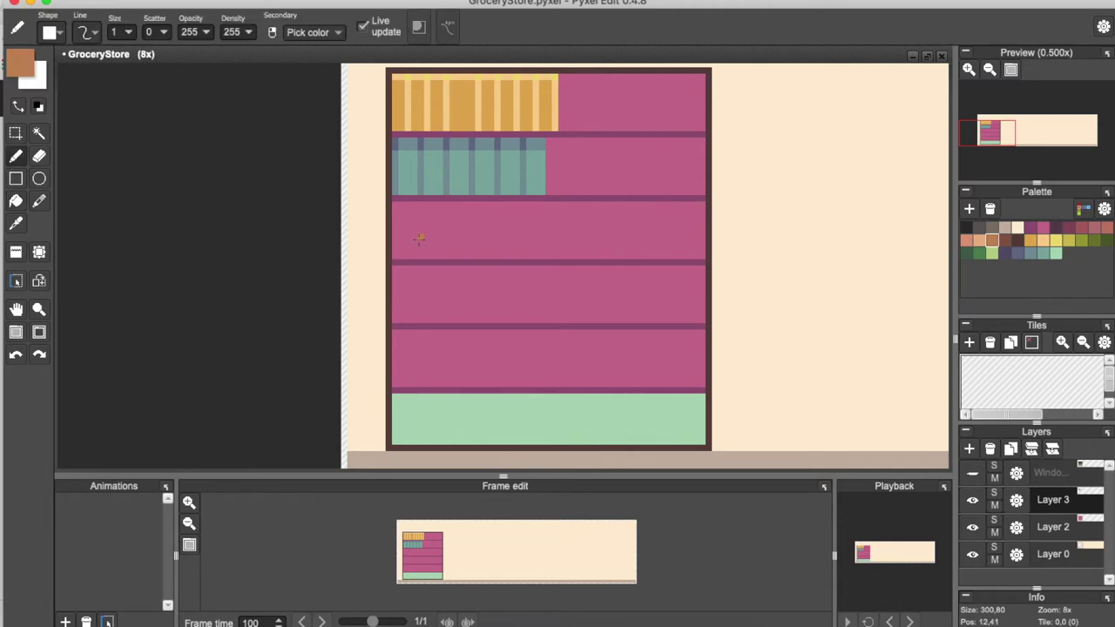
click(1006, 228)
click(1018, 228)
click(1071, 535)
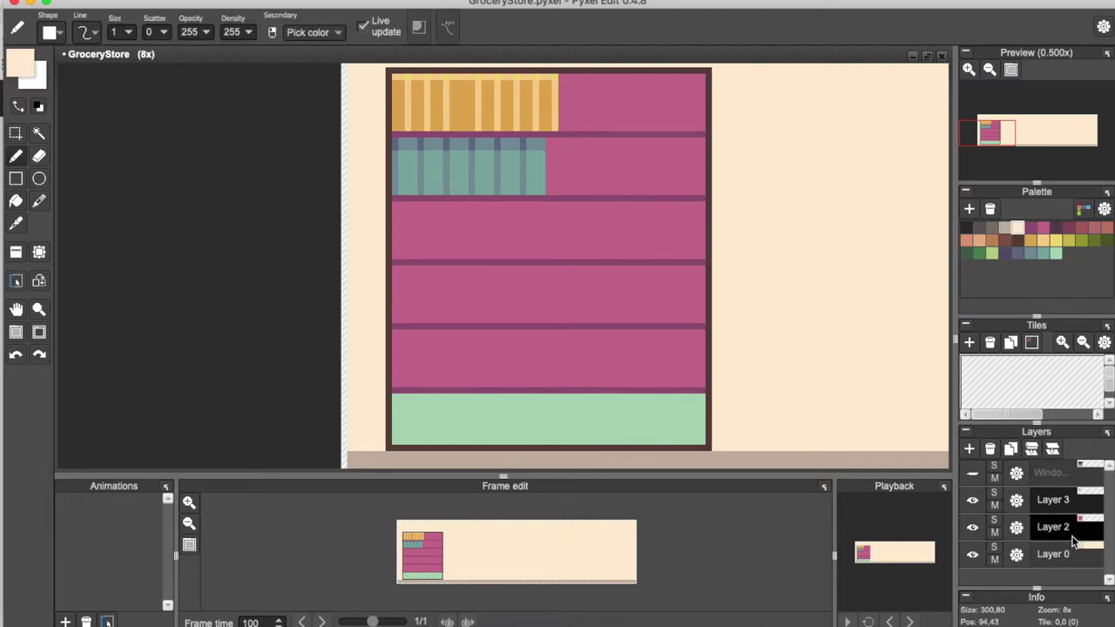
click(15, 201)
click(558, 114)
click(610, 157)
click(610, 216)
click(598, 294)
click(610, 338)
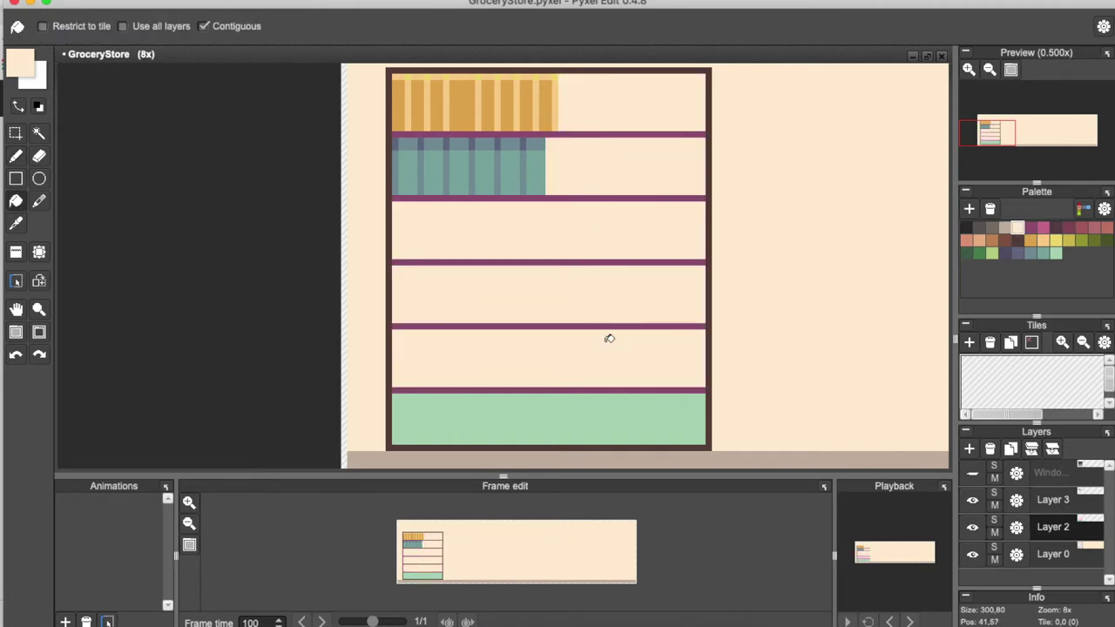
Recolor the five purple shelf dividers taupe
click(1005, 229)
click(674, 390)
click(682, 325)
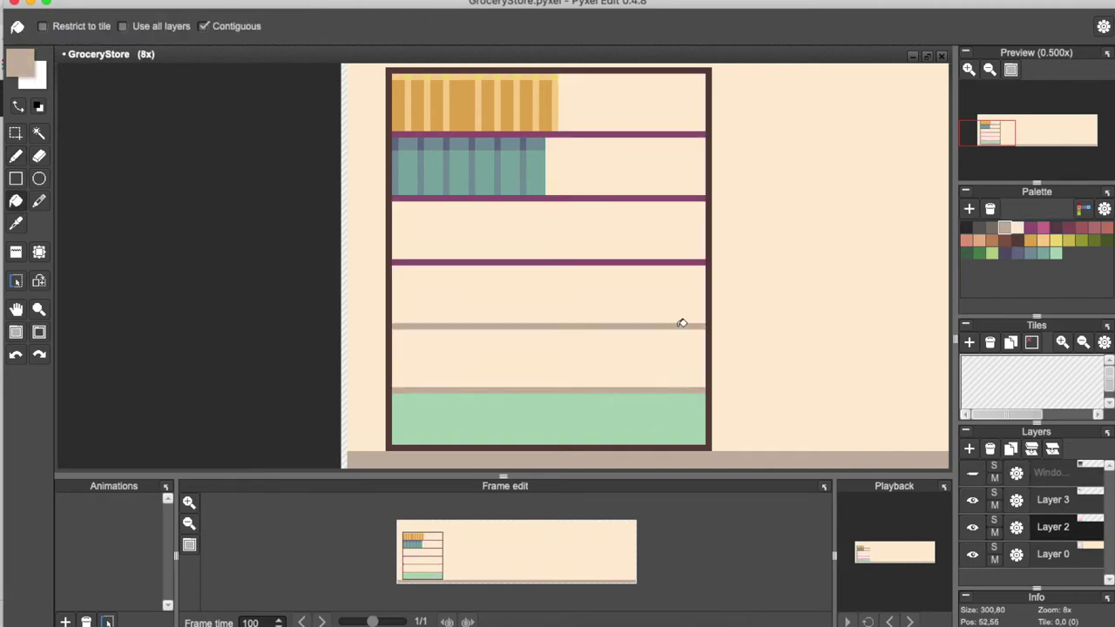
click(671, 261)
click(663, 197)
click(664, 135)
Show the Window Reflection layer and try an opacity of 158 for it
click(973, 473)
scroll(573, 259, down, 4)
scroll(574, 264, up, 2)
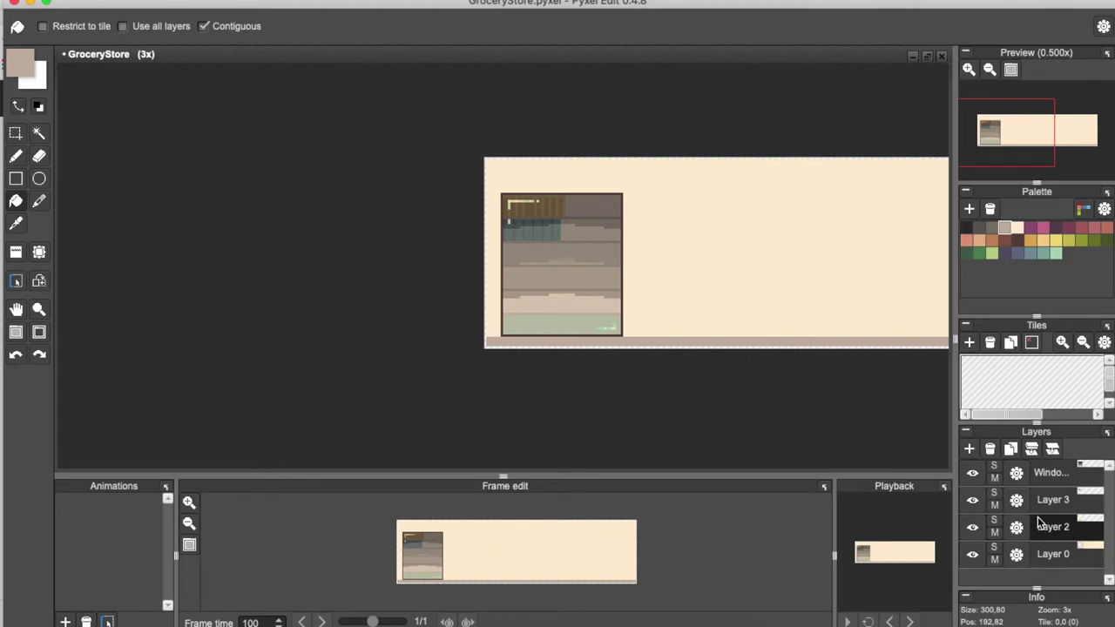
click(1018, 473)
mouse_move(999, 440)
mouse_down()
mouse_move(1015, 447)
mouse_move(985, 446)
mouse_up()
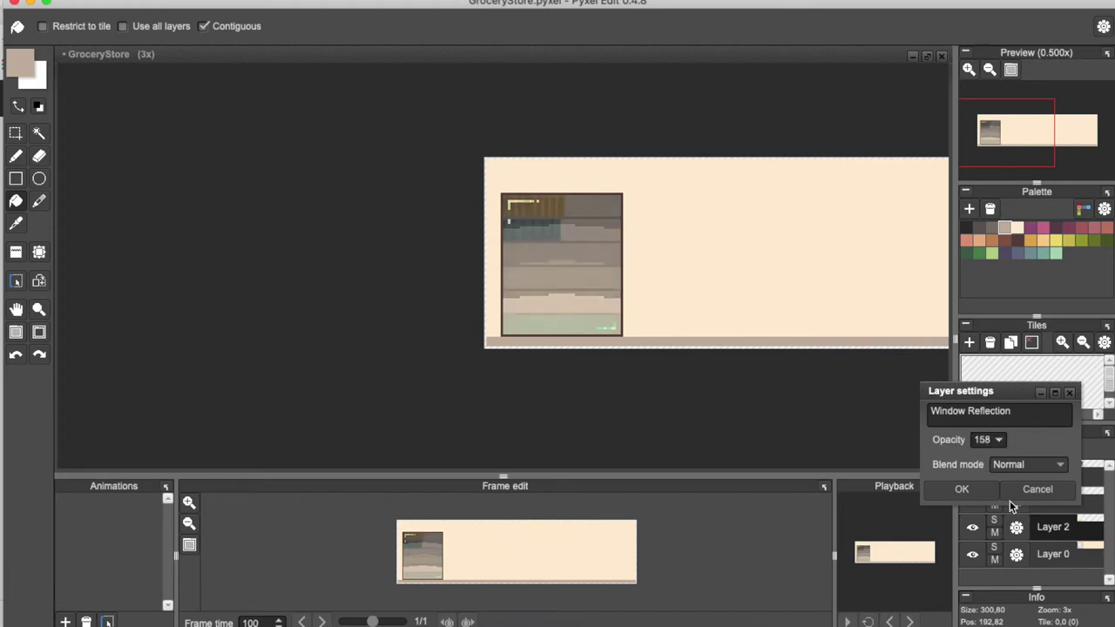
click(1038, 493)
Undo the cream and taupe shelf fills and check the pink shelves with the reflection layer shown
key(super+z)
key(super+z)
key(super+z)
key(super+z)
key(super+z)
key(super+z)
key(super+z)
key(super+z)
key(super+z)
key(super+z)
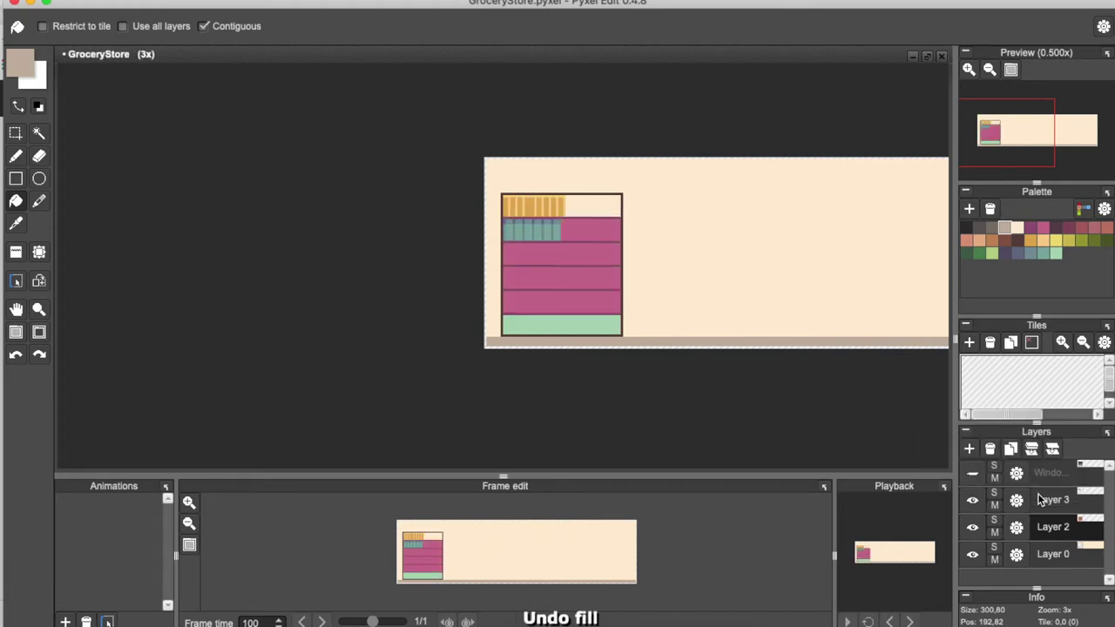
click(974, 473)
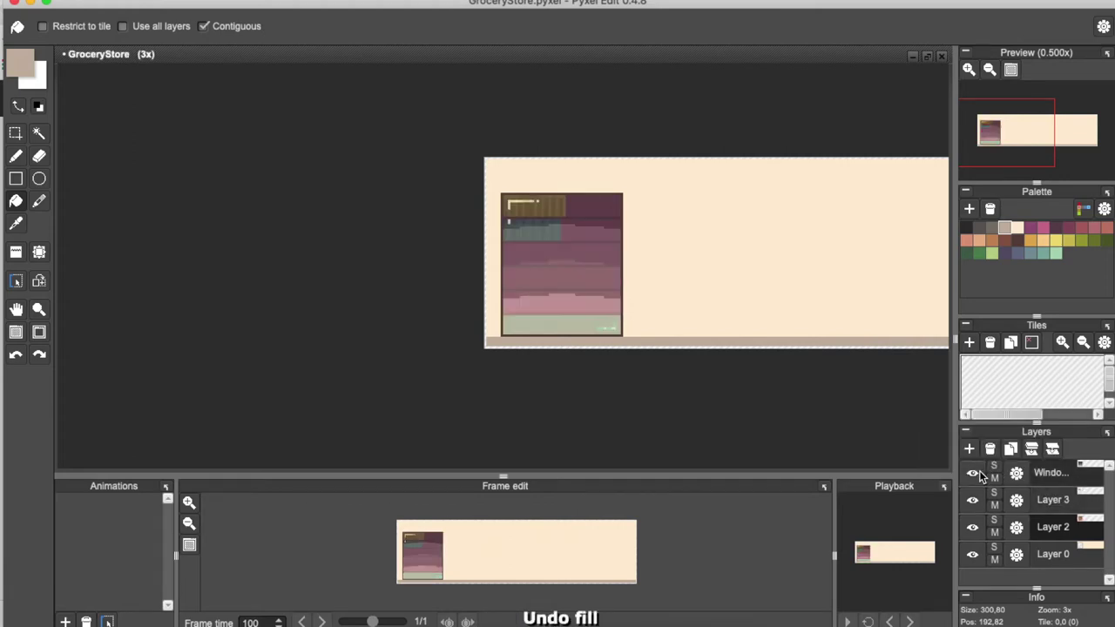
click(1018, 228)
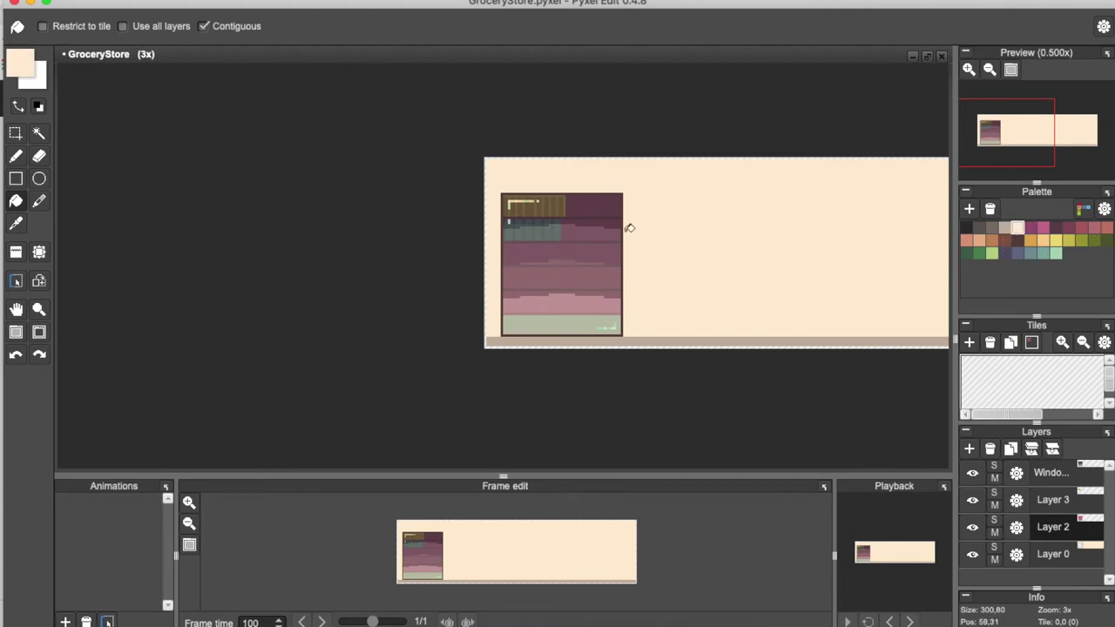
click(974, 473)
Try painting a cream bottle on the third shelf on Layer 2, and undo it
click(18, 155)
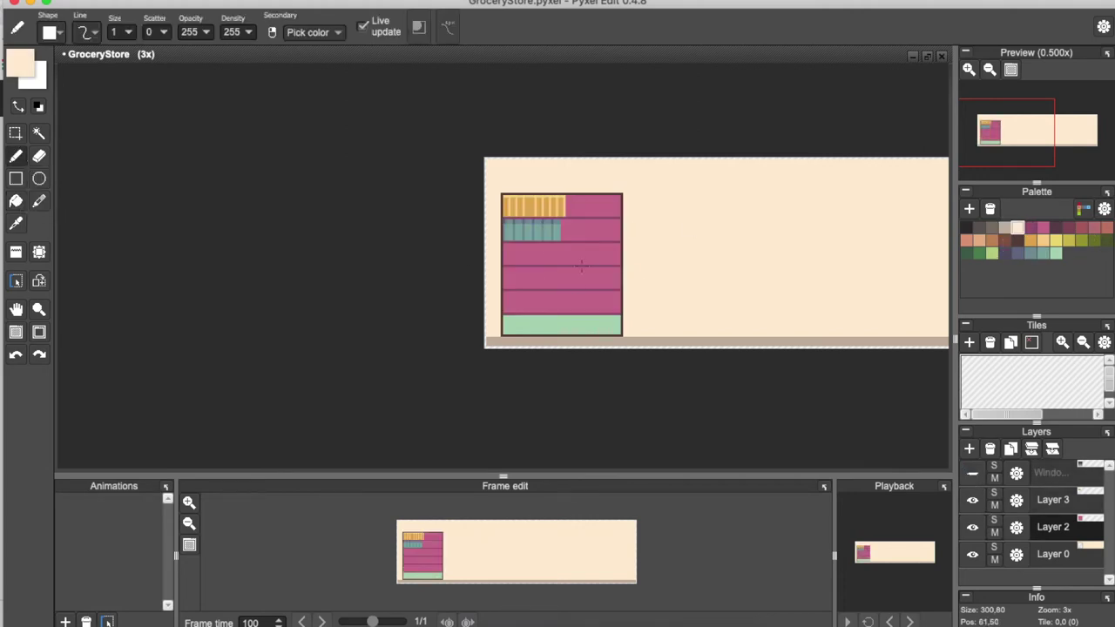
scroll(537, 256, up, 5)
mouse_move(538, 243)
mouse_down()
mouse_move(524, 310)
mouse_move(548, 257)
mouse_move(550, 309)
mouse_move(544, 278)
mouse_move(539, 313)
mouse_move(511, 329)
mouse_move(567, 330)
mouse_move(548, 312)
mouse_move(515, 316)
mouse_move(513, 282)
mouse_move(541, 275)
mouse_move(570, 302)
mouse_up()
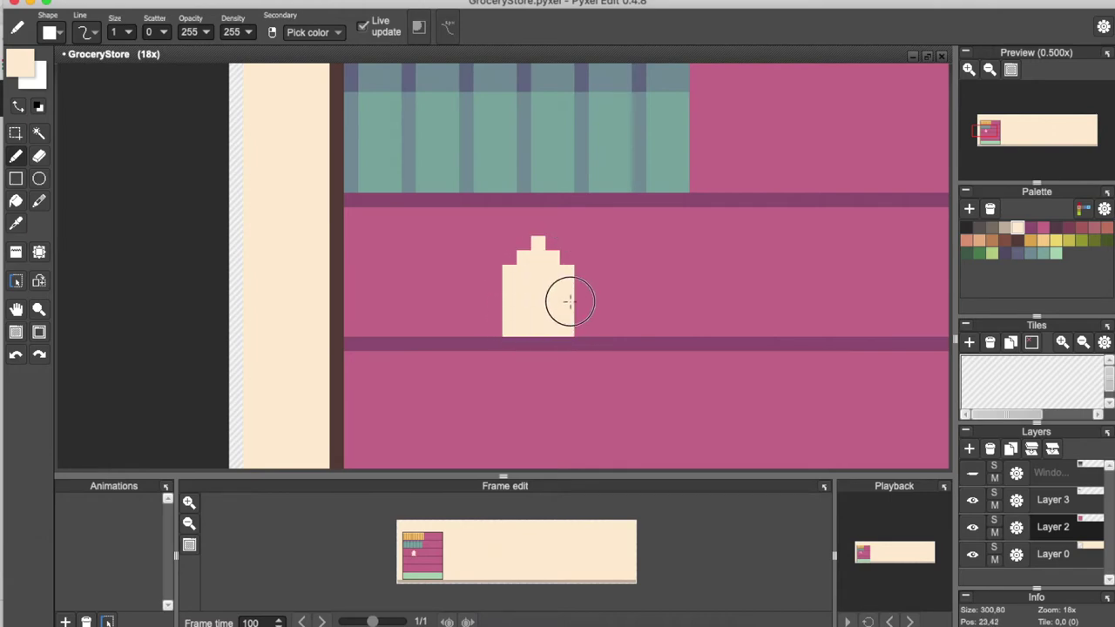
scroll(570, 301, down, 2)
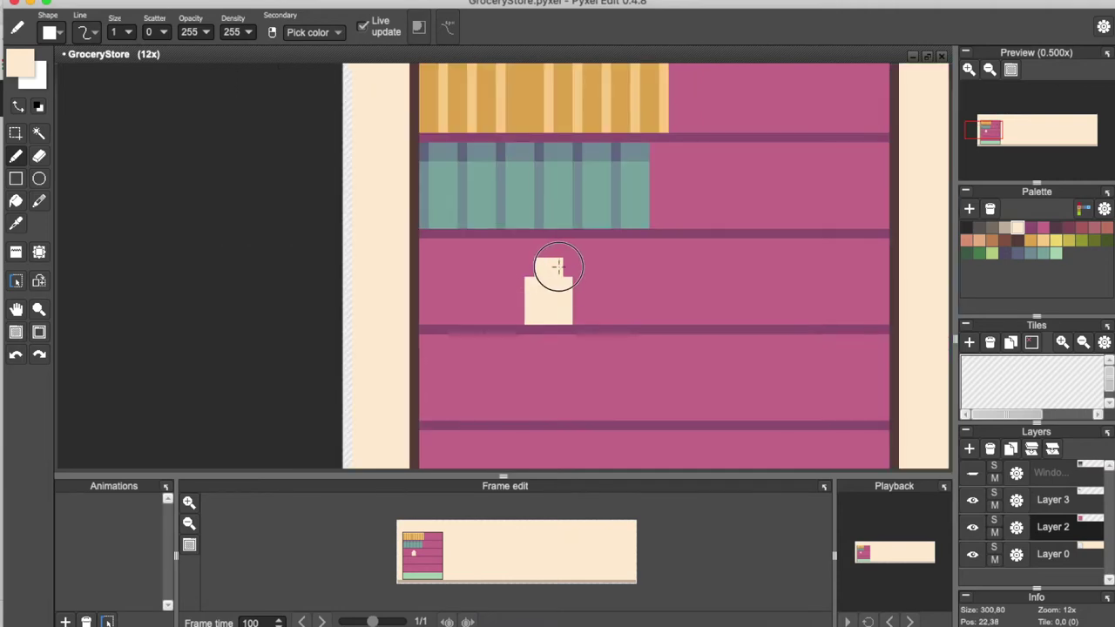
scroll(533, 296, down, 1)
click(1005, 227)
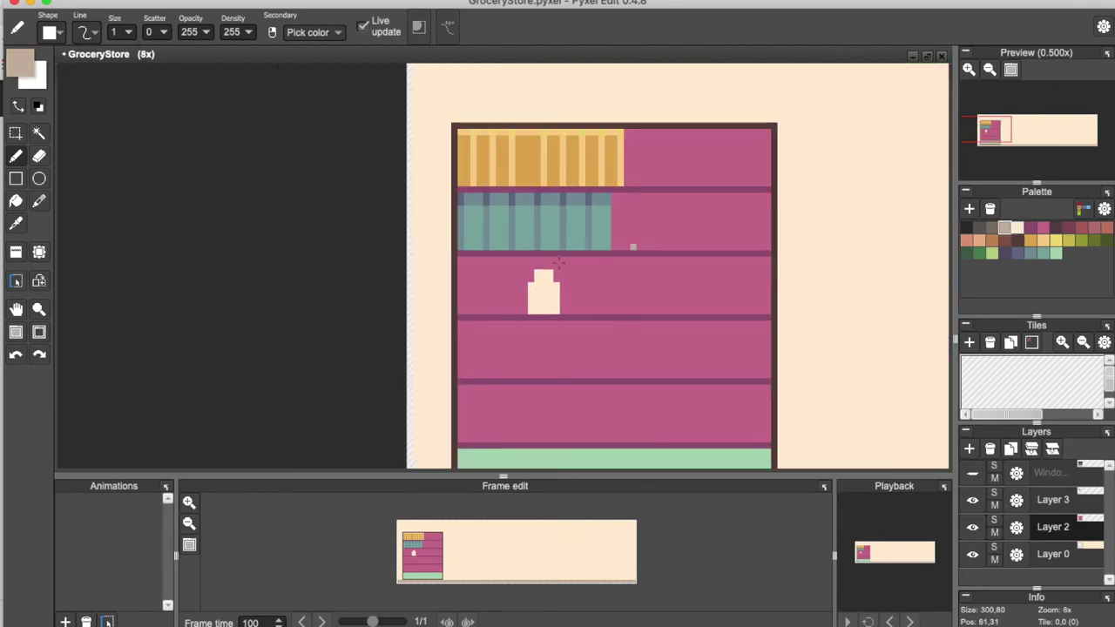
key(super+z)
key(super+z)
On Layer 3, paint a cream bottle with a narrow neck and wider cap near the third shelf's left end
click(1052, 503)
click(1016, 227)
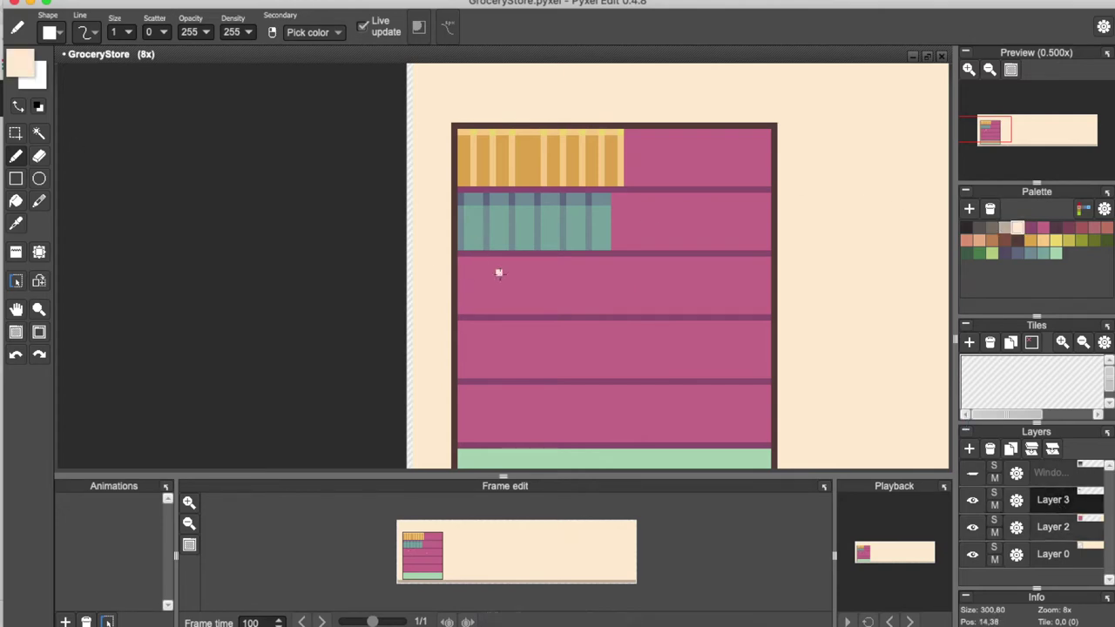
mouse_move(484, 277)
mouse_down()
mouse_move(492, 309)
mouse_move(490, 280)
mouse_move(479, 306)
mouse_up()
key(super+z)
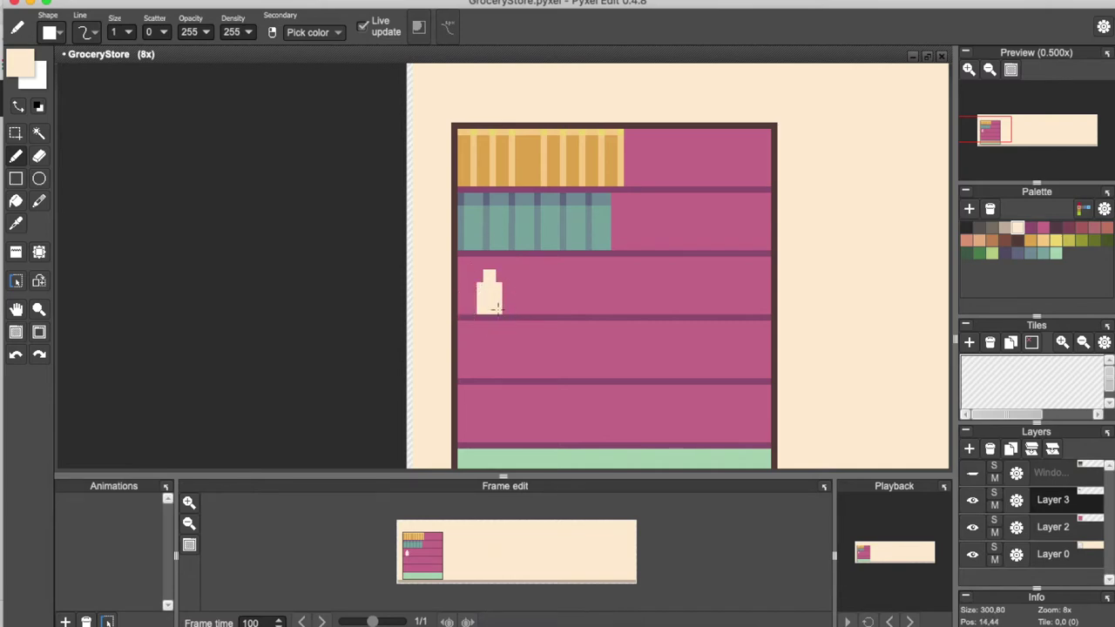
scroll(472, 275, up, 3)
mouse_move(484, 260)
mouse_down()
mouse_move(497, 286)
mouse_move(527, 261)
mouse_up()
mouse_move(473, 318)
mouse_down()
mouse_move(479, 358)
mouse_move(543, 302)
mouse_move(544, 355)
mouse_up()
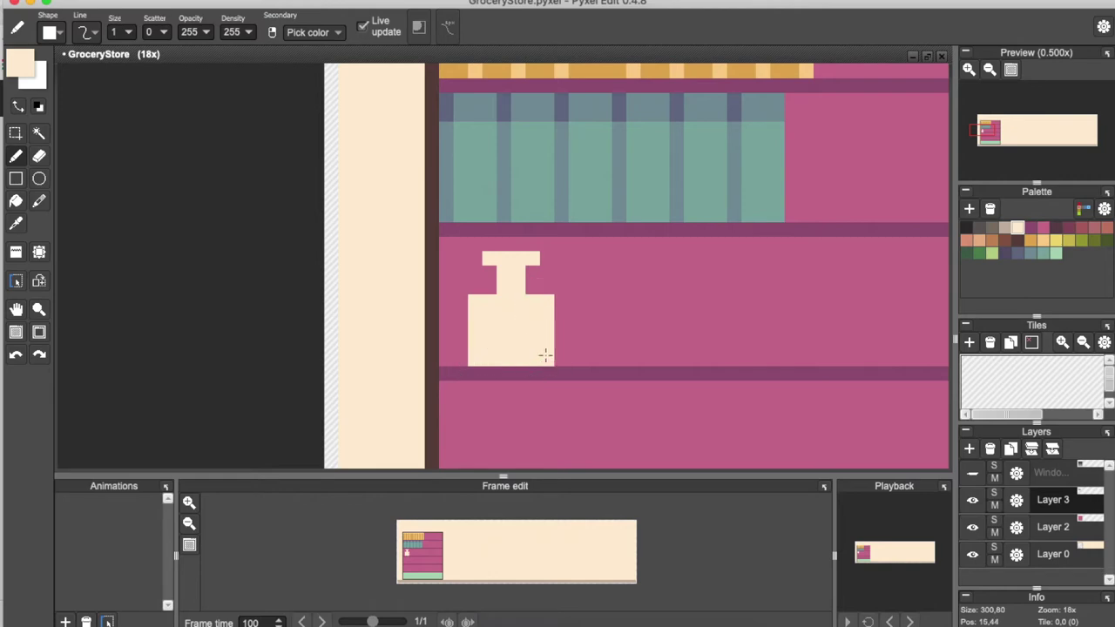
Try shading the left edge of the bottle's cap, neck and body in taupe
click(1005, 228)
mouse_move(484, 257)
mouse_down()
mouse_move(463, 306)
mouse_move(485, 303)
mouse_move(475, 361)
mouse_up()
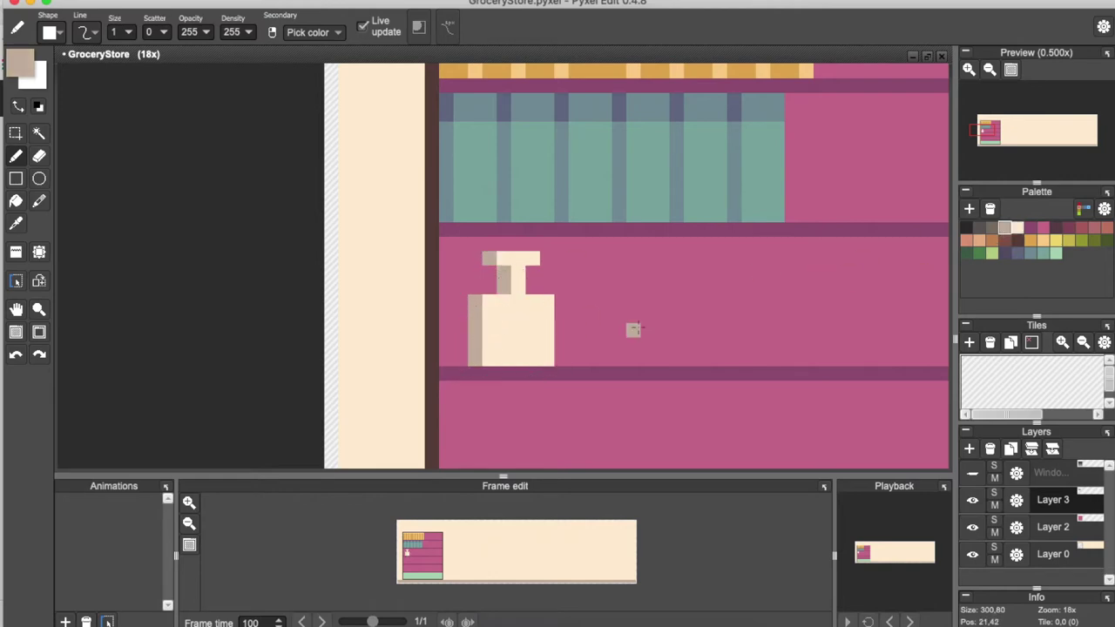
key(super+z)
key(super+z)
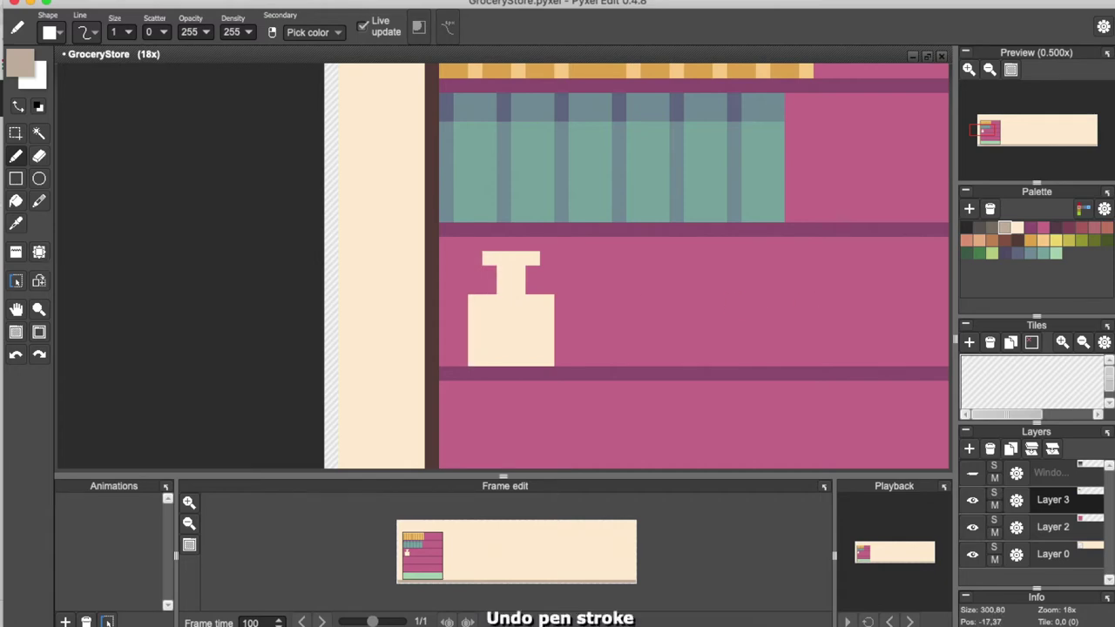
Fill the whole bottle with taupe and paint a one-pixel-wide cream highlight down its cap, neck and body
key(f)
click(511, 311)
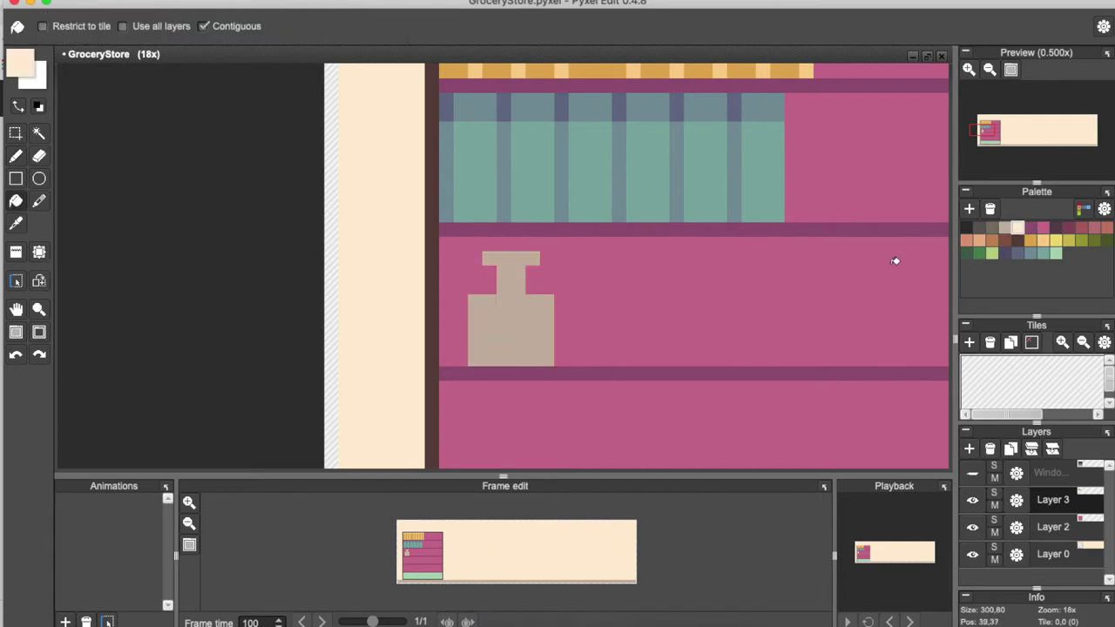
click(16, 156)
drag(492, 305, 492, 359)
drag(505, 272, 507, 279)
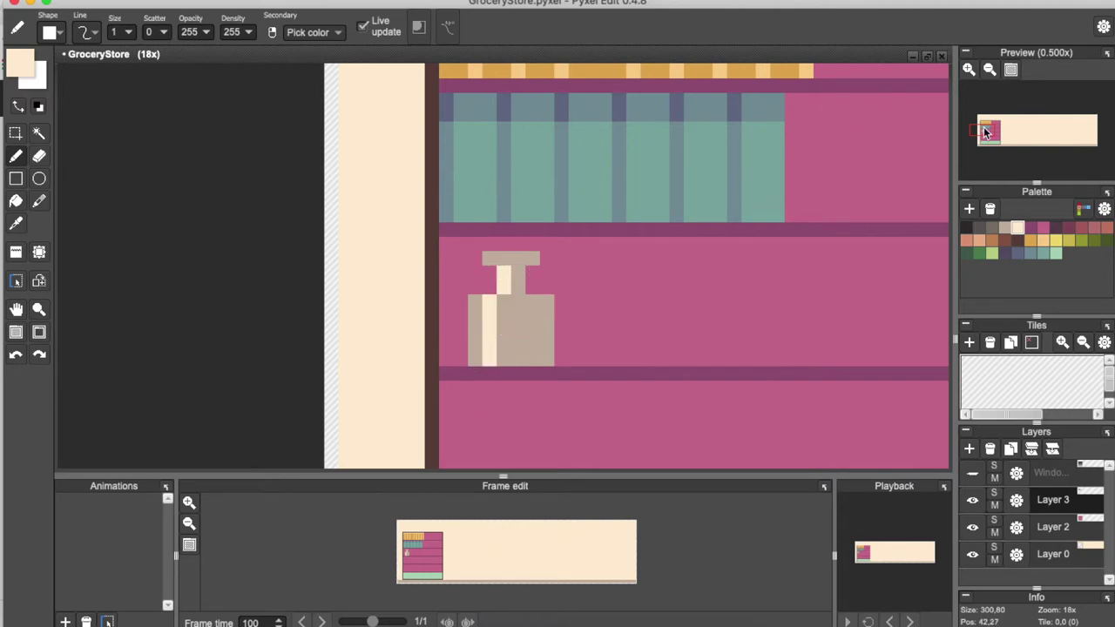
scroll(986, 136, up, 1)
scroll(489, 312, down, 1)
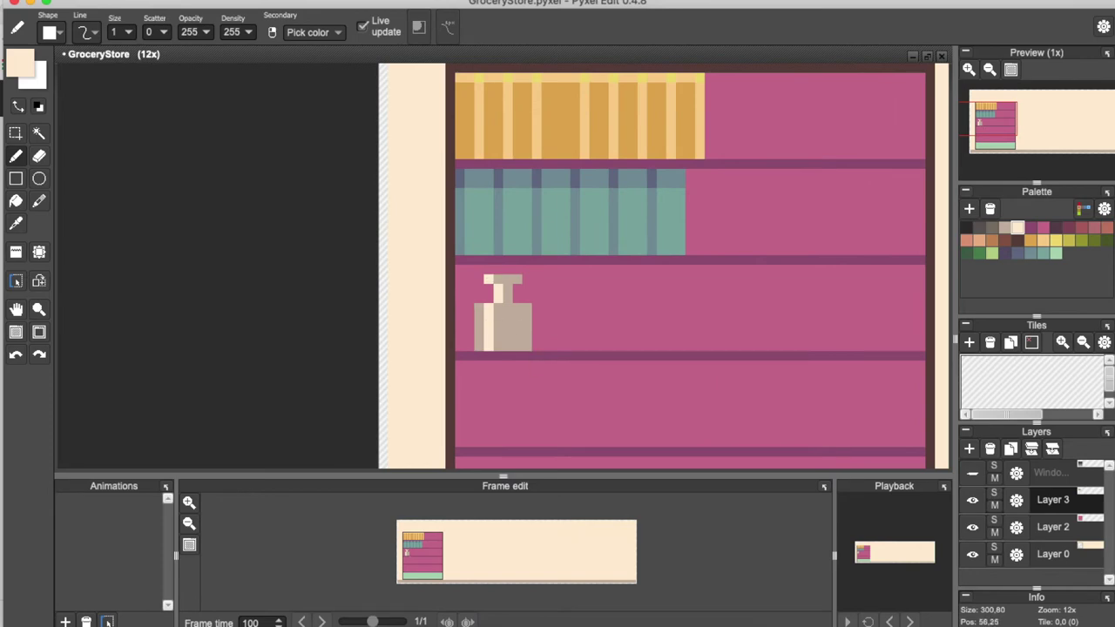
Paint a 4 by 2 pixel olive-green label across the lower part of the bottle's body
click(1094, 241)
scroll(469, 338, up, 2)
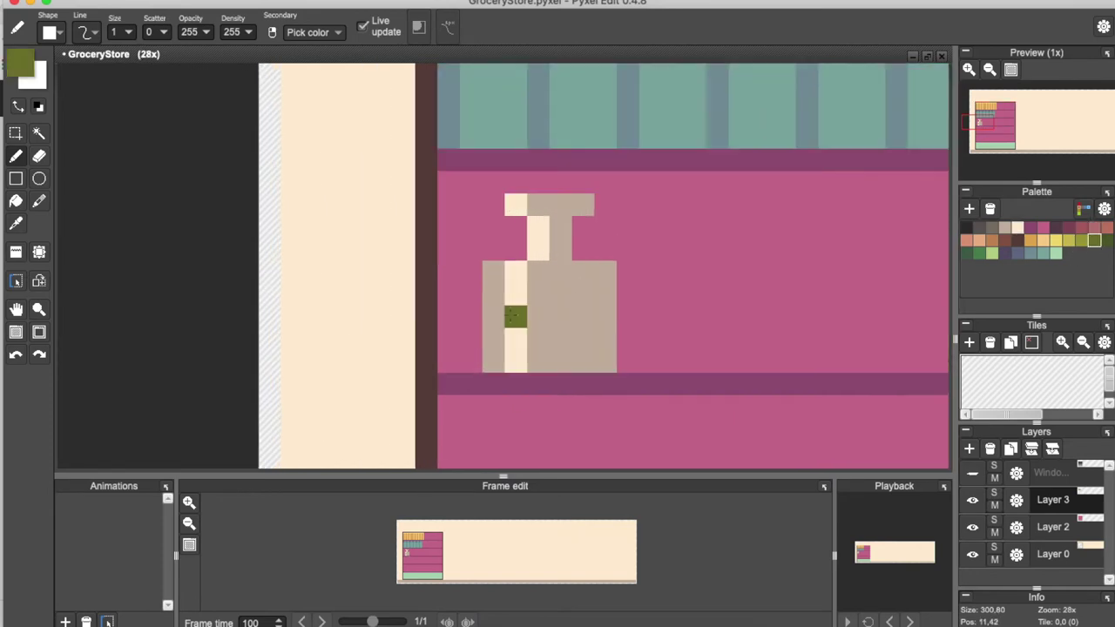
mouse_move(504, 318)
mouse_down()
mouse_move(532, 324)
mouse_move(525, 307)
mouse_move(583, 332)
mouse_up()
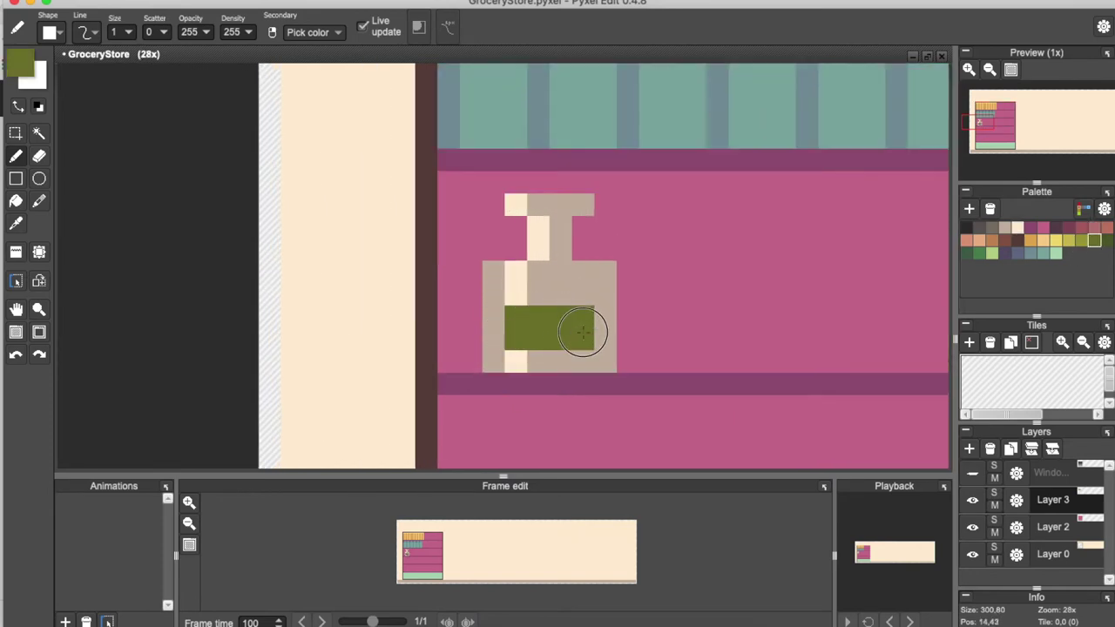
scroll(518, 321, down, 2)
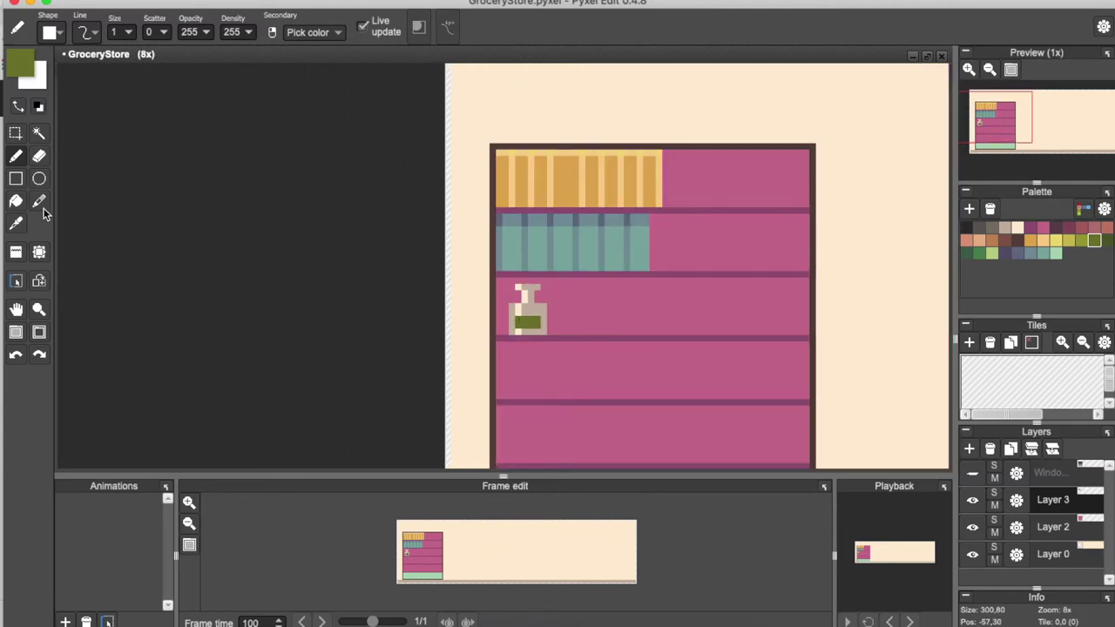
Copy the labeled bottle and repeat it at even spacing to form a row of six along the third shelf
click(16, 132)
drag(503, 279, 547, 330)
key(super+c)
key(super+v)
key(Right)
key(Right)
key(Right)
key(Right)
key(Right)
key(Right)
key(Right)
key(Right)
key(ctrl+v)
key(ctrl+v)
key(ctrl+v)
key(ctrl+v)
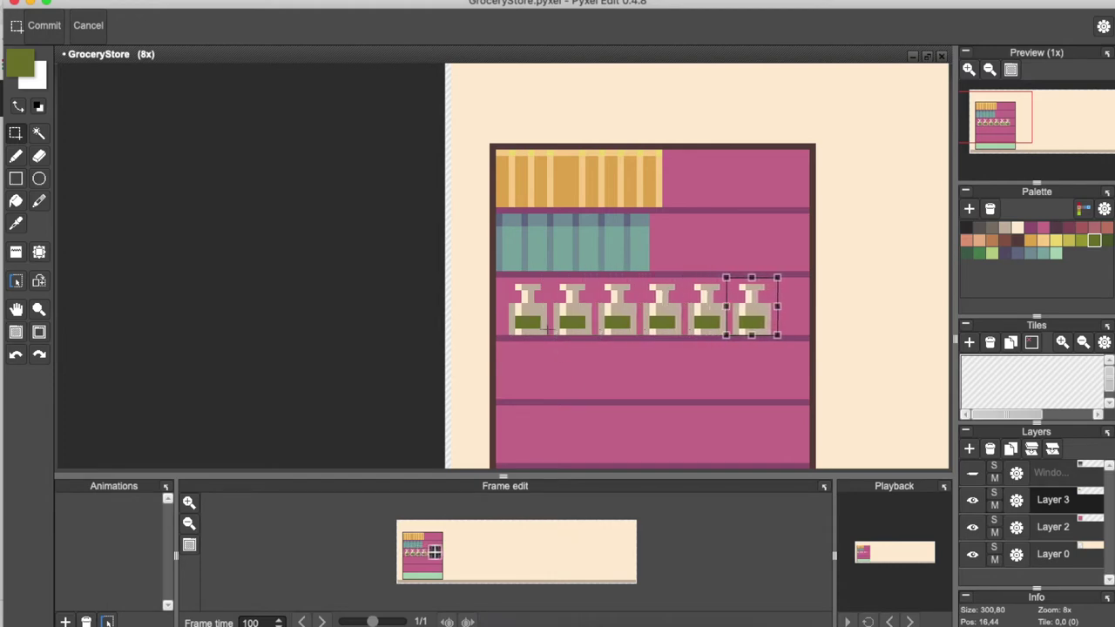
Place a further copy of the bottle at the far right end of the fourth shelf
key(Down)
key(Down)
key(Down)
key(Down)
key(Down)
key(Down)
key(Down)
key(Down)
key(Down)
key(Down)
key(Right)
key(Right)
key(Right)
key(Right)
key(Right)
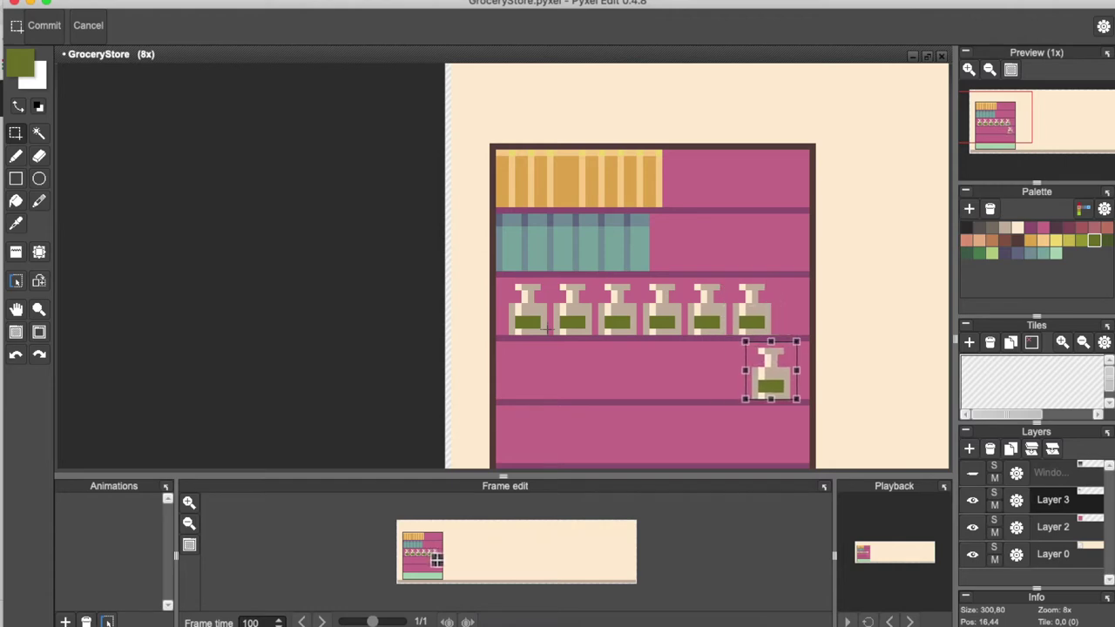
Place the bottle against the fourth shelf's far right end, then fill its body orange and its highlight yellow
click(1030, 241)
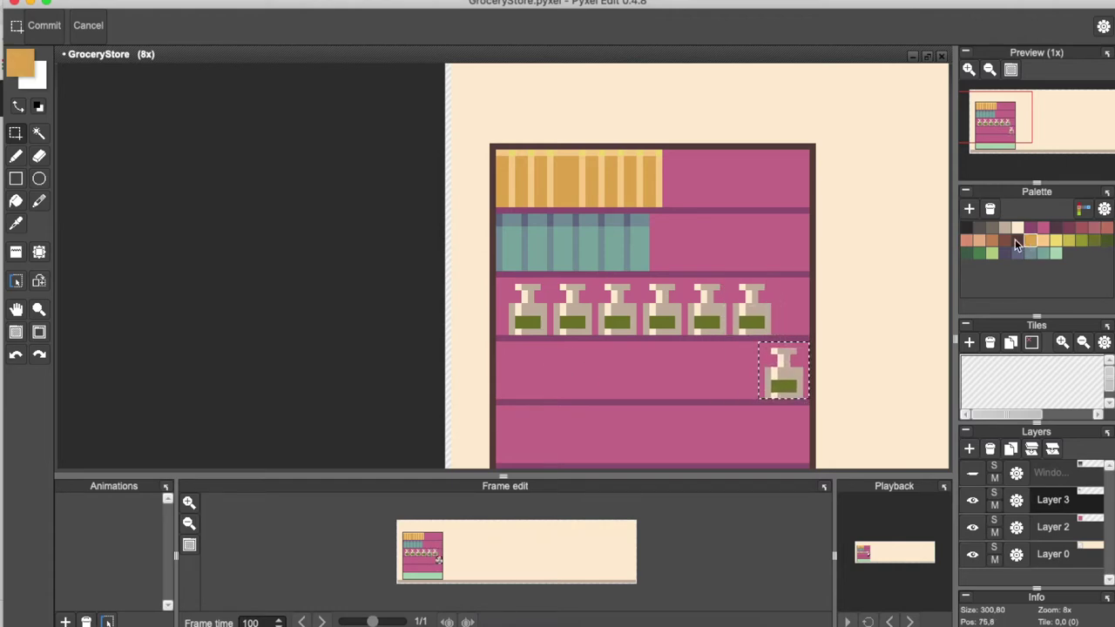
click(16, 202)
scroll(732, 335, up, 2)
click(870, 409)
click(1056, 240)
click(827, 370)
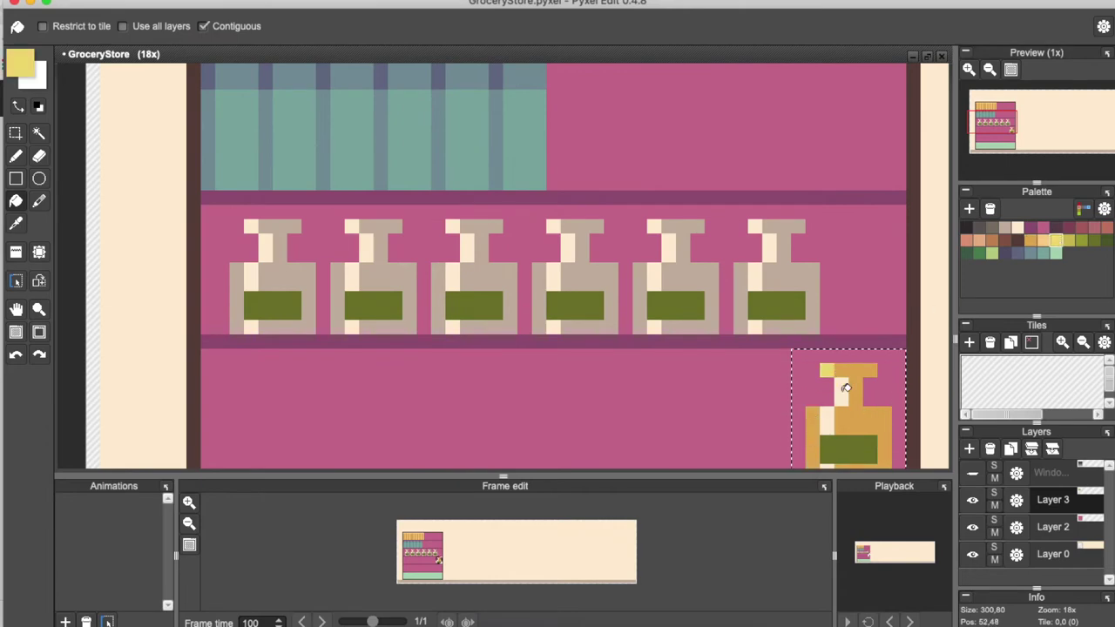
click(841, 392)
click(827, 420)
scroll(837, 455, down, 4)
Fill the orange bottle's label with dark gray
scroll(838, 458, up, 3)
scroll(838, 457, up, 3)
click(980, 228)
click(844, 342)
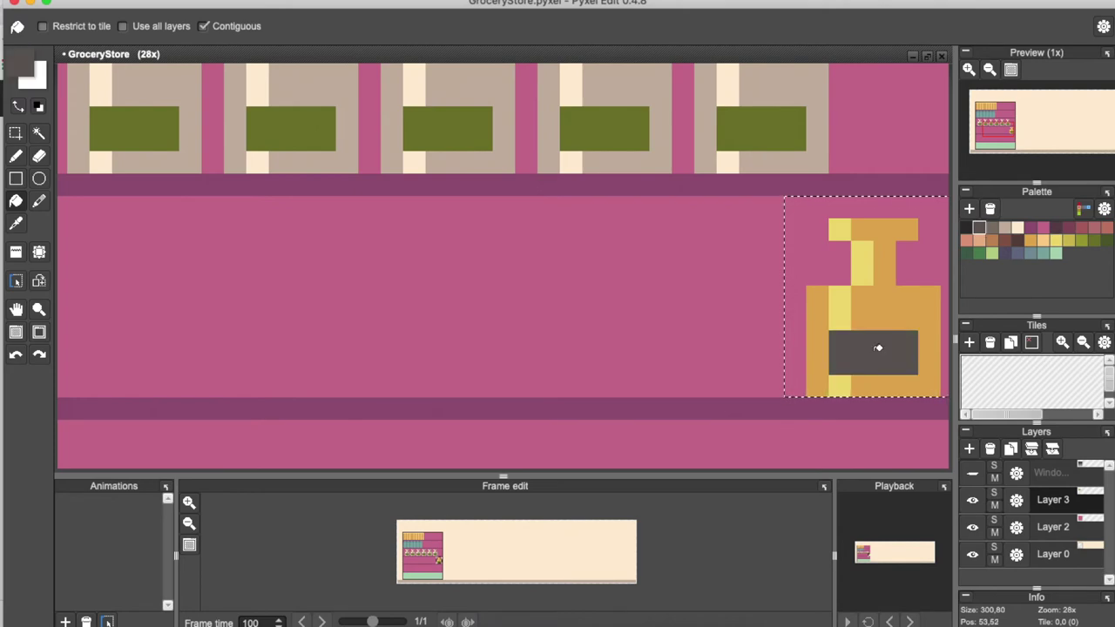
Copy the orange bottle twice leftward at even spacing to form a row of three on the fourth shelf
scroll(776, 341, down, 3)
click(18, 137)
key(super+c)
key(super+v)
key(Left)
key(Left)
key(Left)
key(Left)
key(Left)
key(Left)
key(Left)
key(Right)
key(Left)
key(Left)
key(Left)
key(Left)
key(Left)
key(Left)
key(Left)
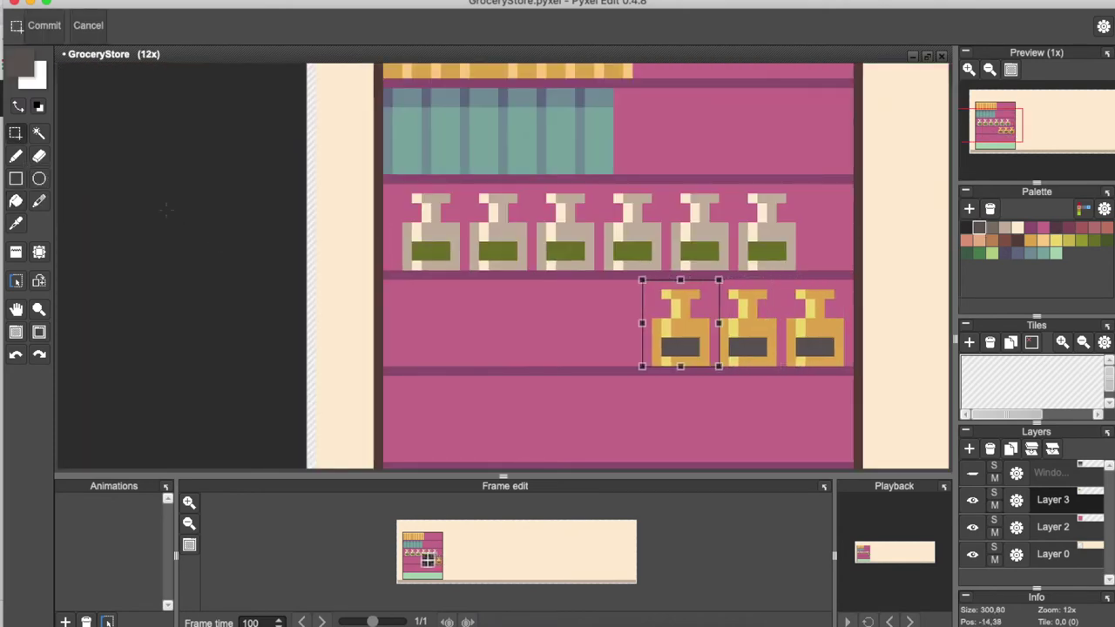
Draw a green bowl about 16 by 5 pixels, tapering from a wide rim, near the left end of the fifth shelf
scroll(165, 210, down, 3)
scroll(241, 293, up, 1)
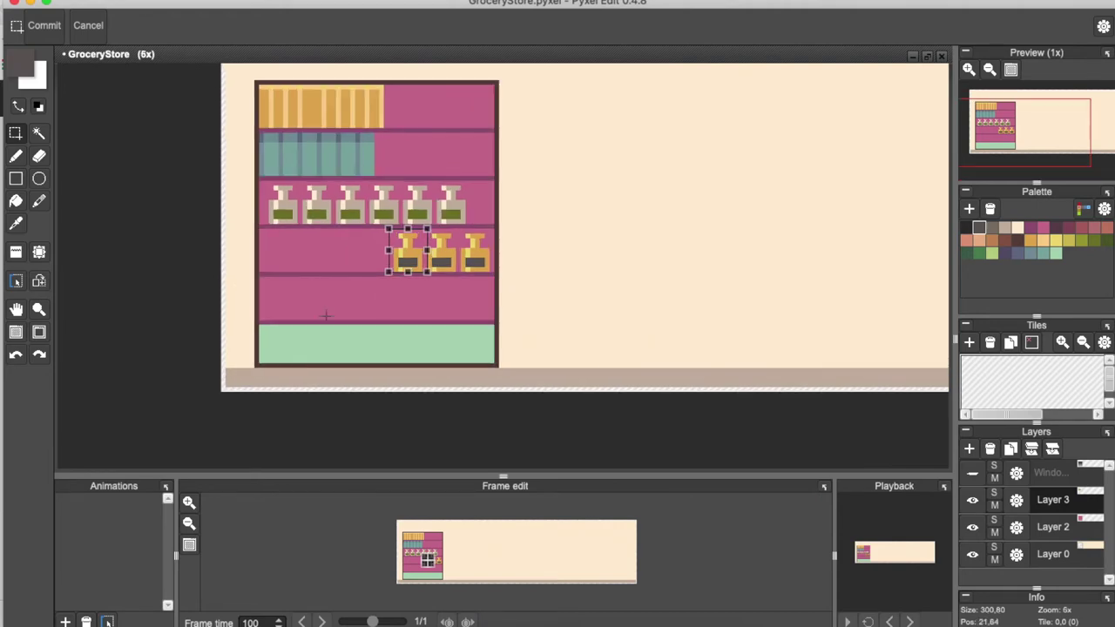
scroll(410, 296, up, 2)
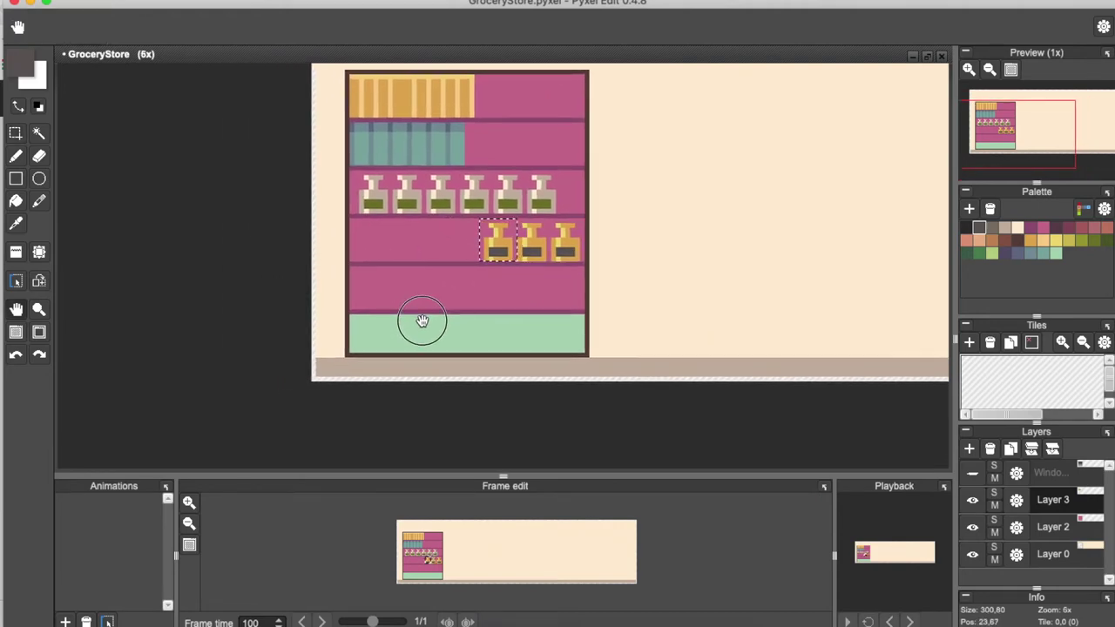
click(1031, 239)
click(982, 254)
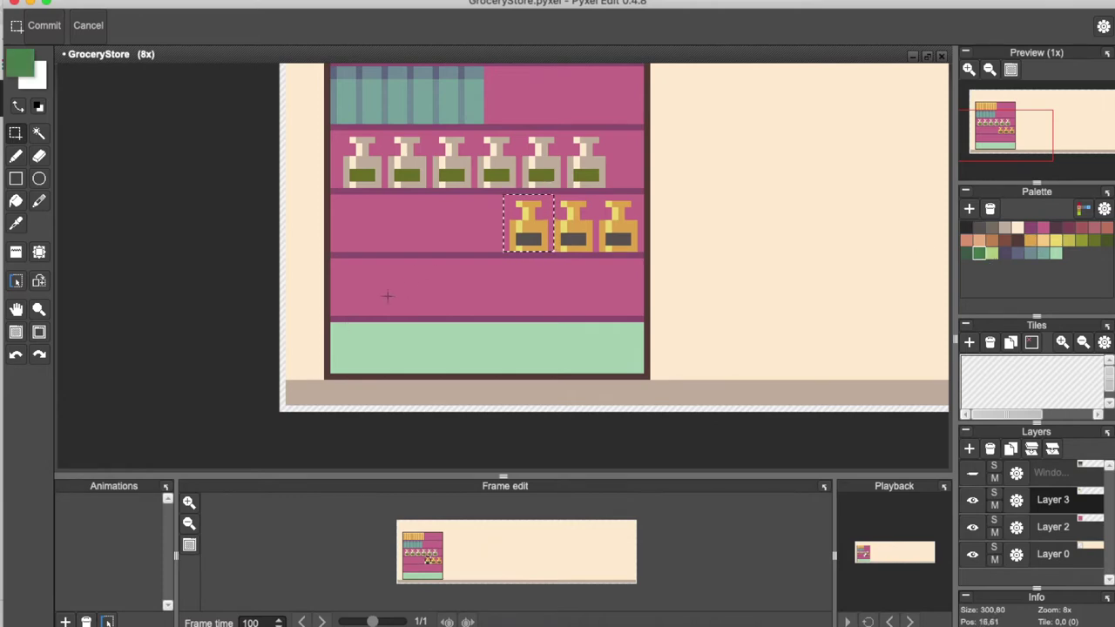
scroll(387, 297, left, 3)
click(14, 158)
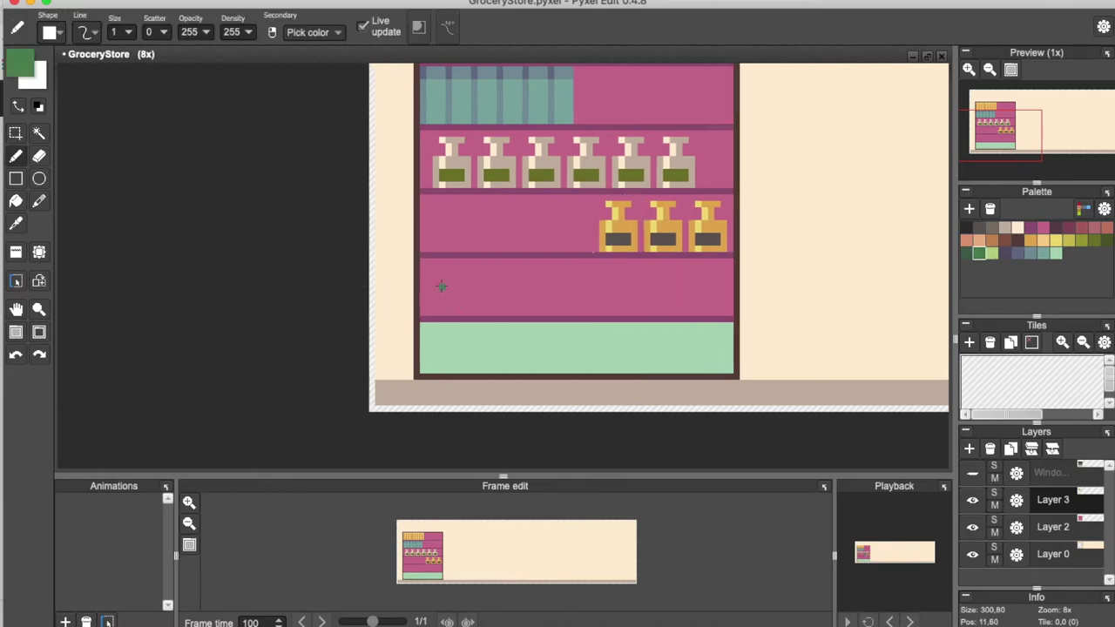
scroll(441, 285, up, 3)
mouse_move(444, 288)
mouse_down()
mouse_move(479, 287)
mouse_move(489, 346)
mouse_move(615, 349)
mouse_move(618, 304)
mouse_move(656, 288)
mouse_move(482, 295)
mouse_move(489, 311)
mouse_move(586, 303)
mouse_move(609, 336)
mouse_move(530, 322)
mouse_move(568, 321)
mouse_move(547, 338)
mouse_move(492, 331)
mouse_up()
Paint a light-green sideways T-shaped patch on the left half of the green bowl
click(992, 253)
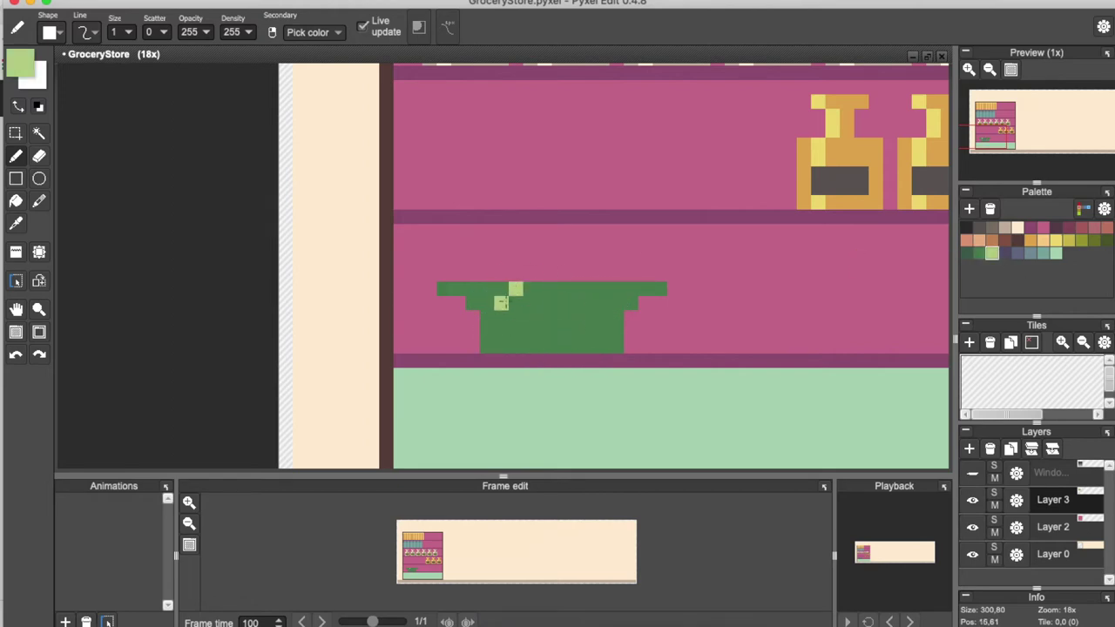
mouse_move(502, 303)
mouse_down()
mouse_move(503, 331)
mouse_move(518, 300)
mouse_move(568, 311)
mouse_move(523, 319)
mouse_up()
scroll(506, 320, down, 5)
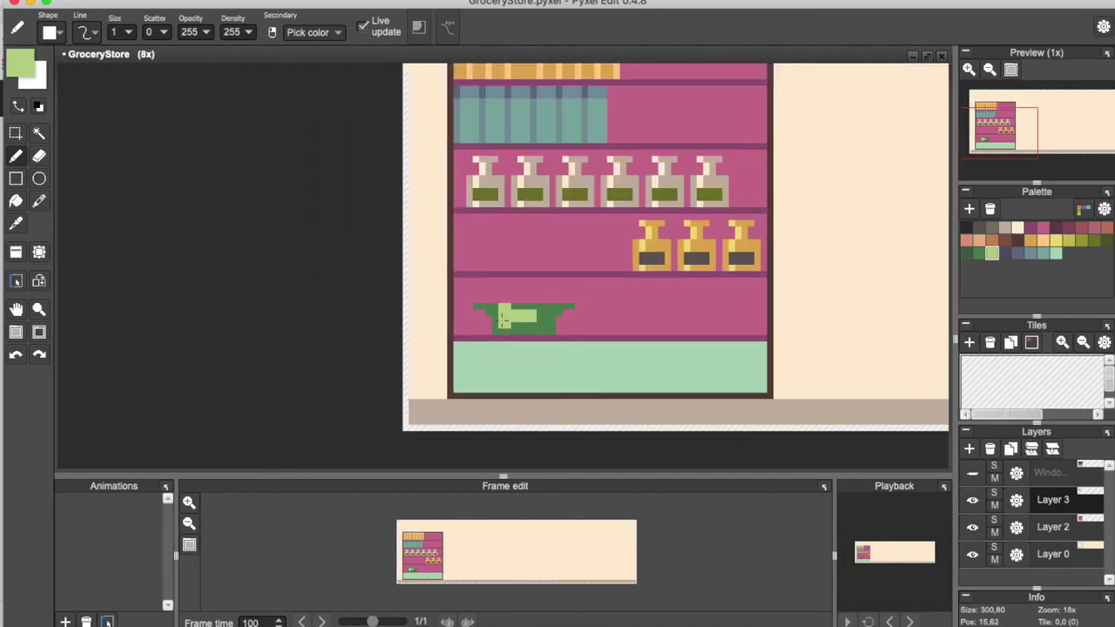
Shade the green bowl's left rim, left side and bottom edge with dark green
scroll(510, 313, up, 5)
click(967, 252)
drag(435, 303, 447, 302)
mouse_move(473, 314)
mouse_down()
mouse_move(498, 336)
mouse_move(572, 364)
mouse_move(602, 359)
mouse_up()
scroll(991, 133, up, 2)
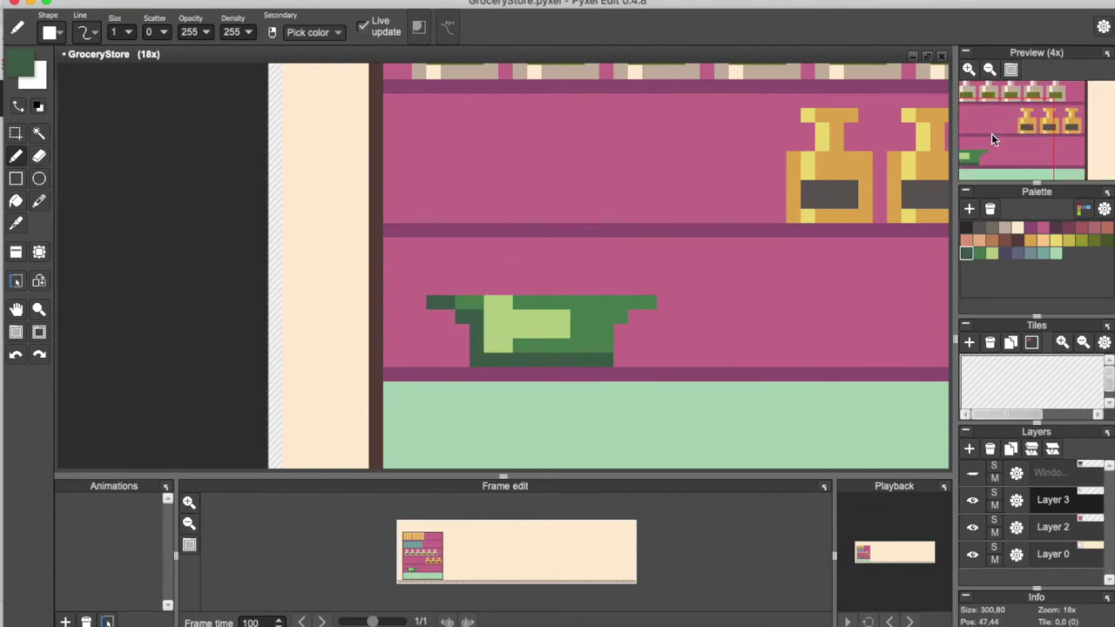
Select the green bowl and place a copy of it directly to its right on the fifth shelf
click(15, 134)
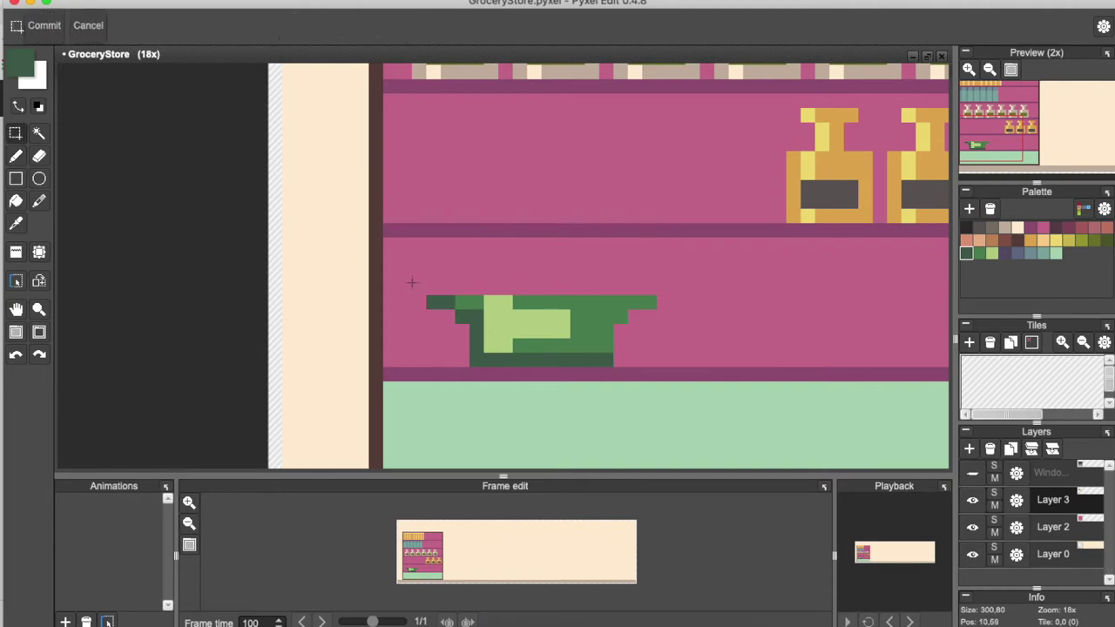
drag(414, 270, 668, 369)
drag(578, 356, 665, 357)
key(Right)
key(Right)
key(Right)
key(Right)
key(Right)
key(Right)
key(Right)
key(Right)
key(Right)
key(Right)
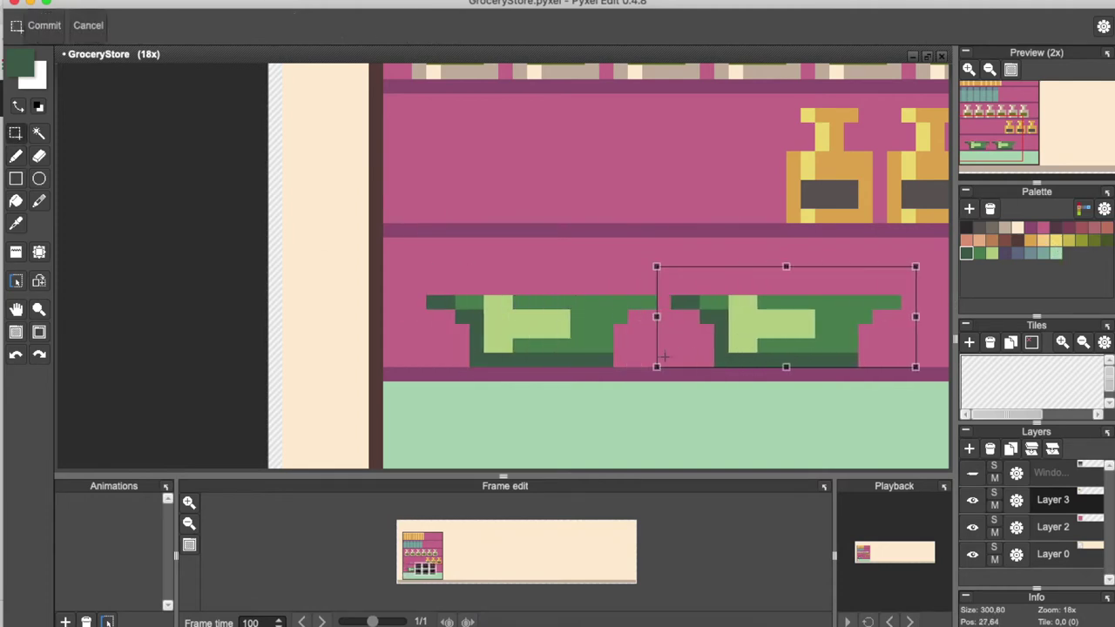
key(Right)
key(Right)
key(Right)
key(Right)
key(Right)
key(Right)
key(Right)
key(Right)
key(Right)
key(Right)
key(Right)
key(Right)
key(Right)
key(Right)
key(Right)
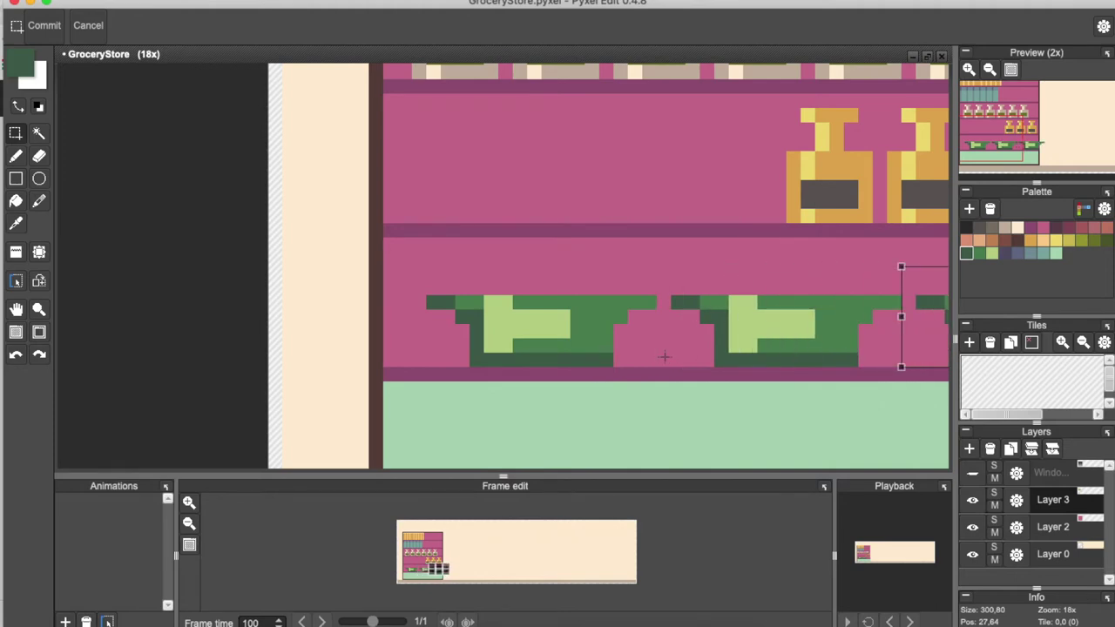
scroll(551, 354, down, 3)
key(ctrl+z)
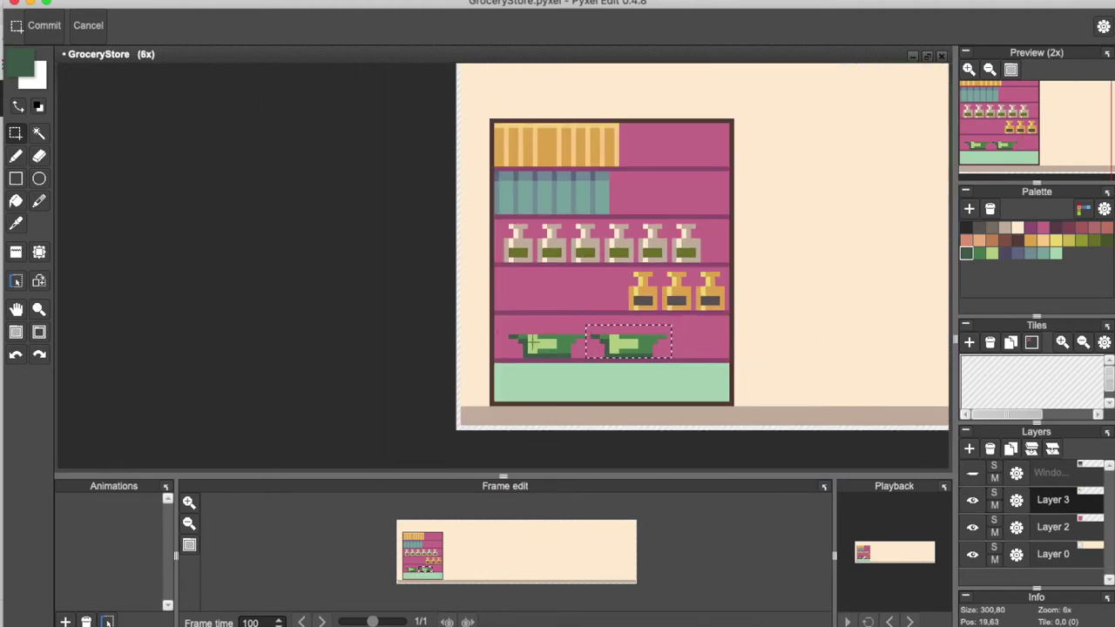
Paint scattered teal stepped marks and short dashes across the mint panel below the shelves
click(1045, 253)
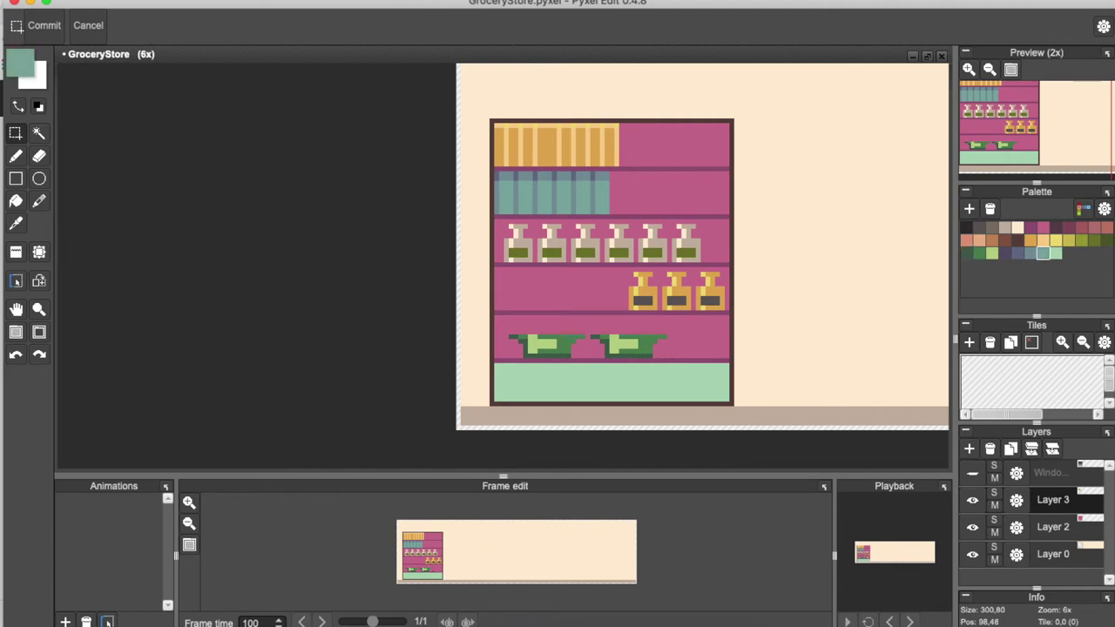
key(b)
scroll(507, 404, up, 3)
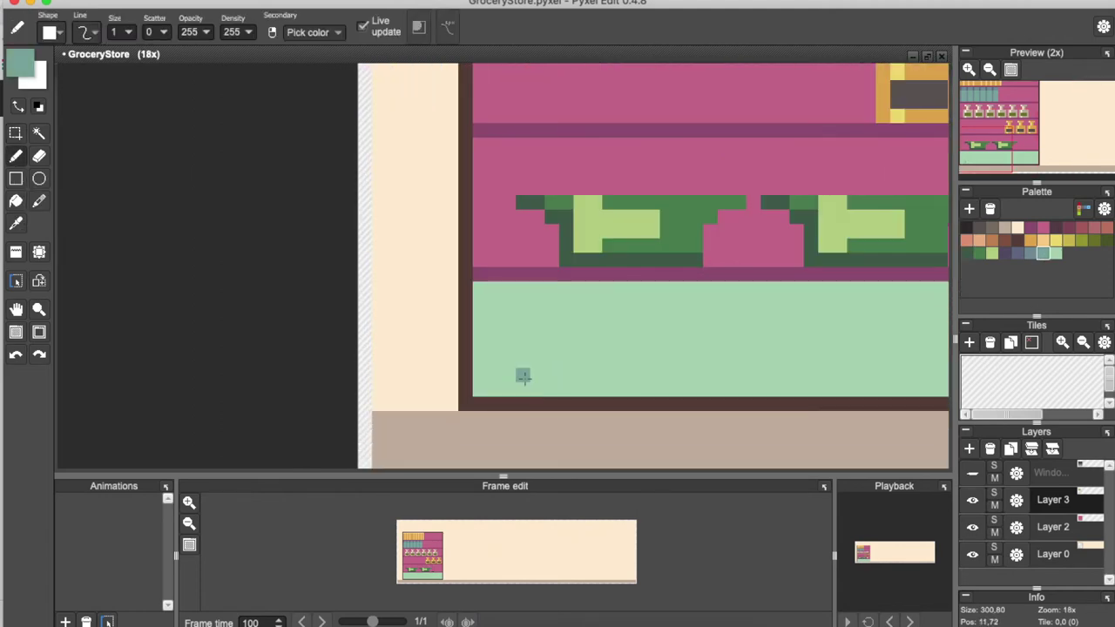
drag(522, 376, 591, 376)
drag(603, 328, 607, 375)
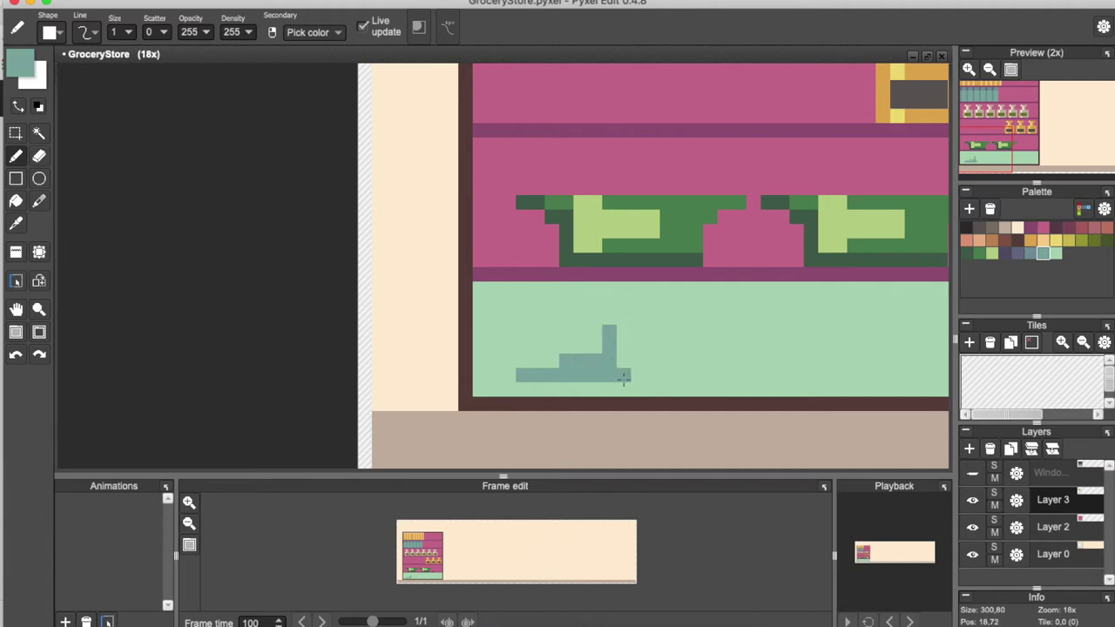
drag(625, 304, 653, 304)
scroll(613, 330, down, 4)
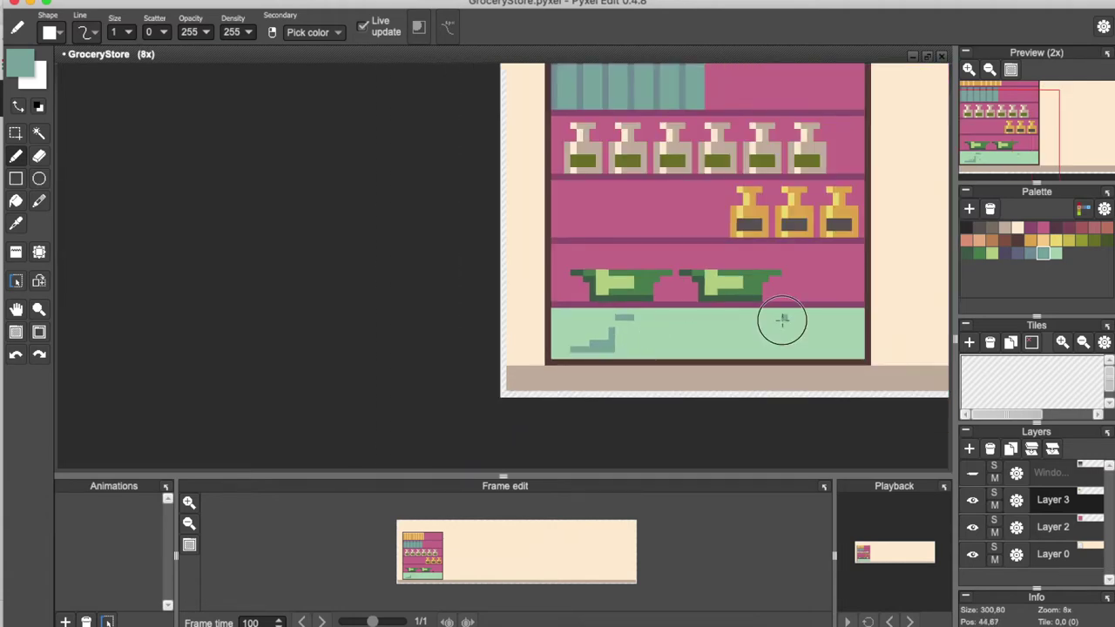
mouse_move(784, 327)
mouse_down()
mouse_move(785, 346)
mouse_move(817, 340)
mouse_up()
mouse_move(722, 339)
mouse_down()
mouse_move(698, 347)
mouse_move(742, 348)
mouse_up()
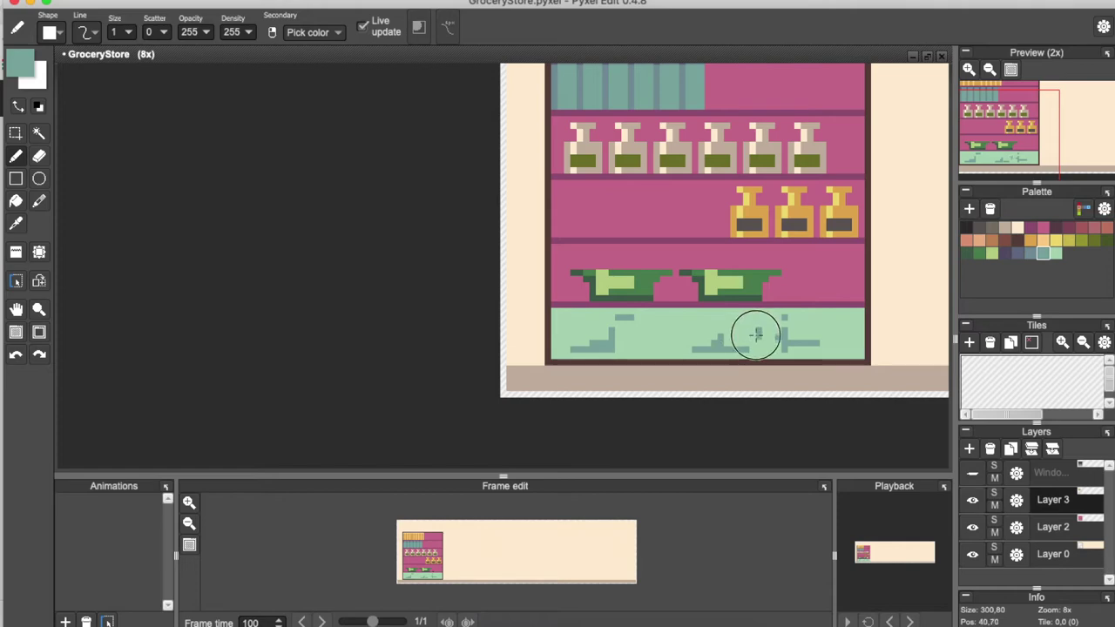
Make the window reflection layer visible over the shelves and bring the whole storefront into view
scroll(699, 325, down, 7)
scroll(625, 324, up, 5)
scroll(626, 321, down, 1)
click(972, 473)
scroll(698, 277, down, 3)
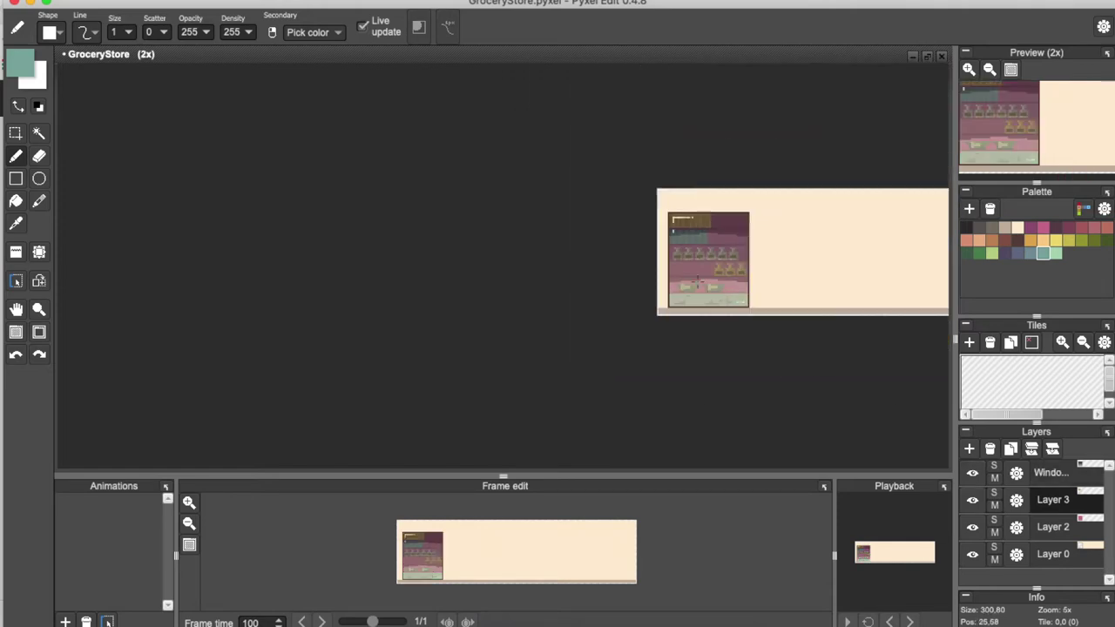
scroll(698, 280, down, 3)
scroll(772, 258, up, 3)
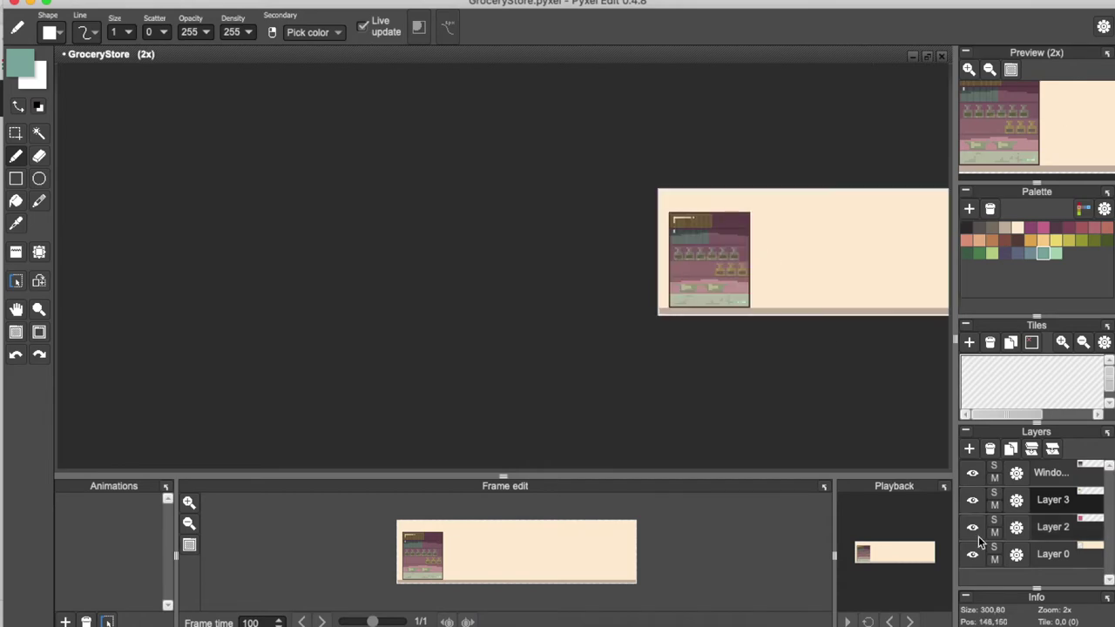
drag(849, 277, 443, 323)
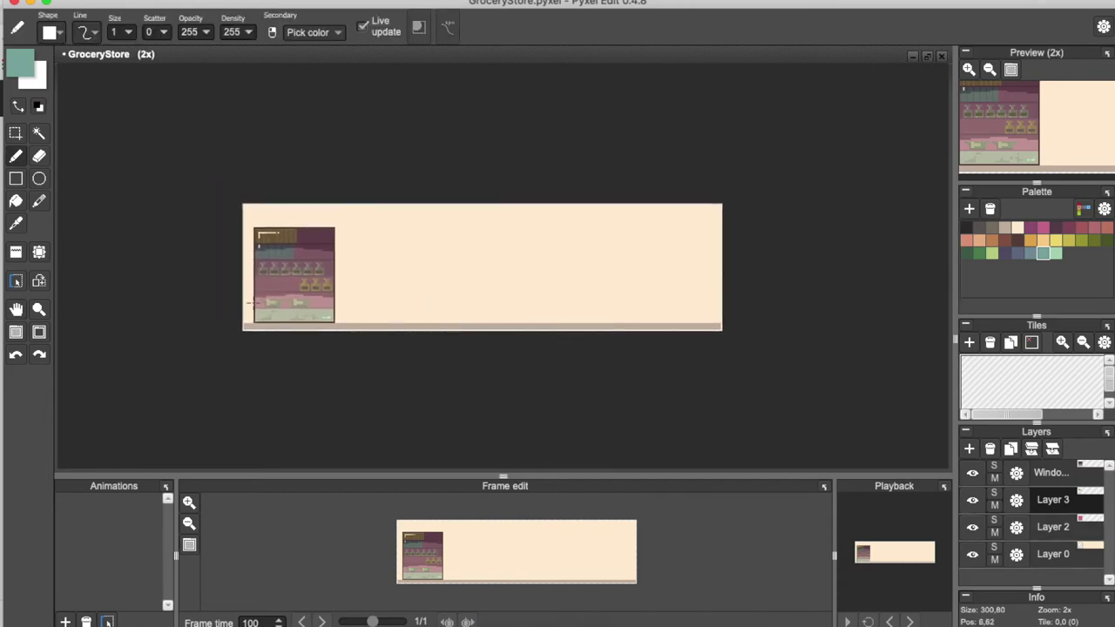
Add a new layer above the window layer and adjust the window layer's opacity
click(970, 450)
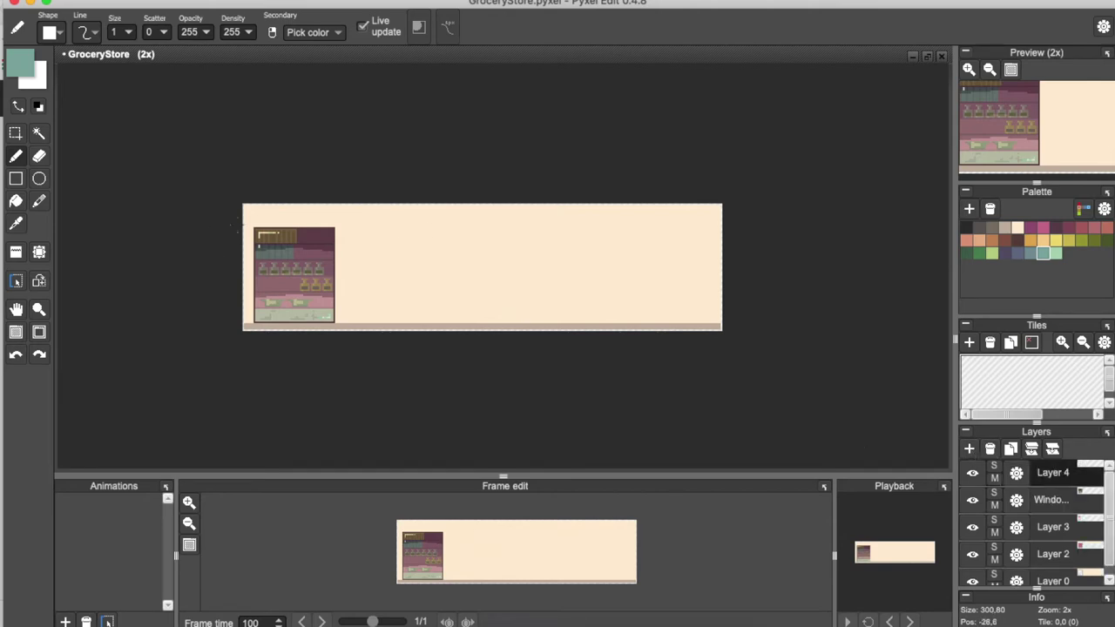
click(1016, 502)
drag(1001, 469, 1035, 473)
click(1024, 516)
Trace the window's upper-left corner glint in teal on the new layer, including its detached lower segment
scroll(225, 221, up, 3)
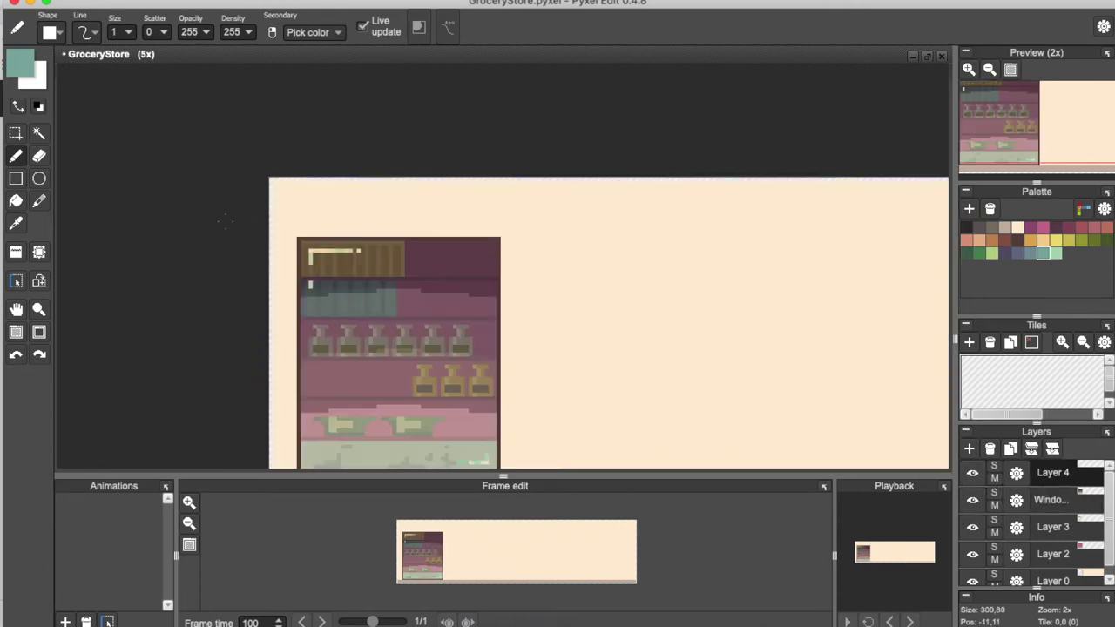
scroll(225, 222, up, 1)
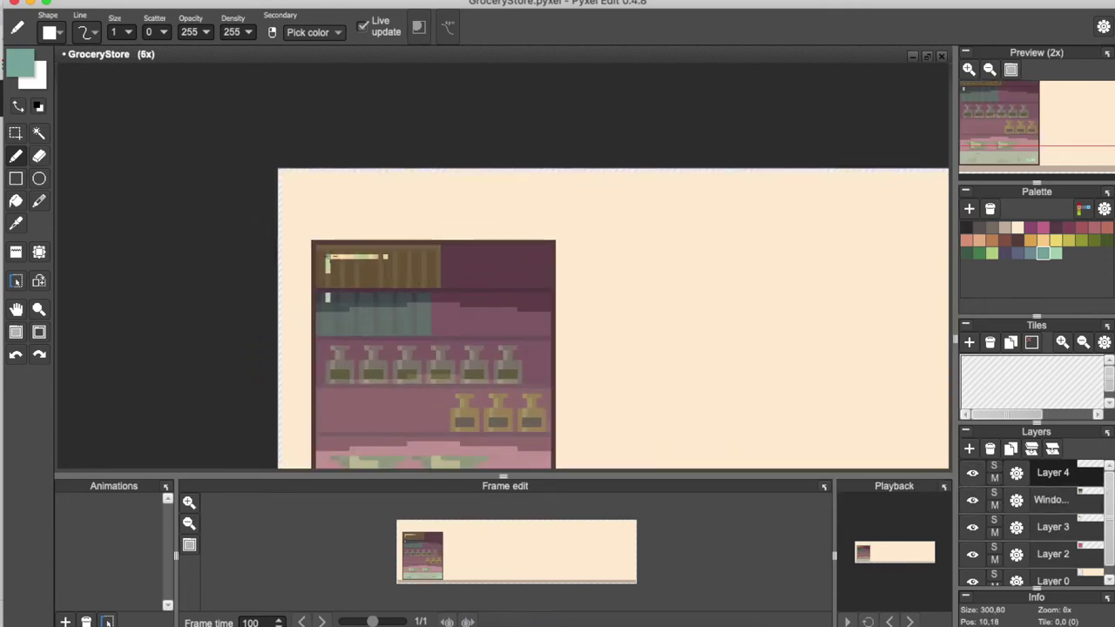
scroll(331, 255, up, 5)
drag(320, 263, 538, 259)
drag(320, 279, 320, 340)
click(319, 451)
click(365, 398)
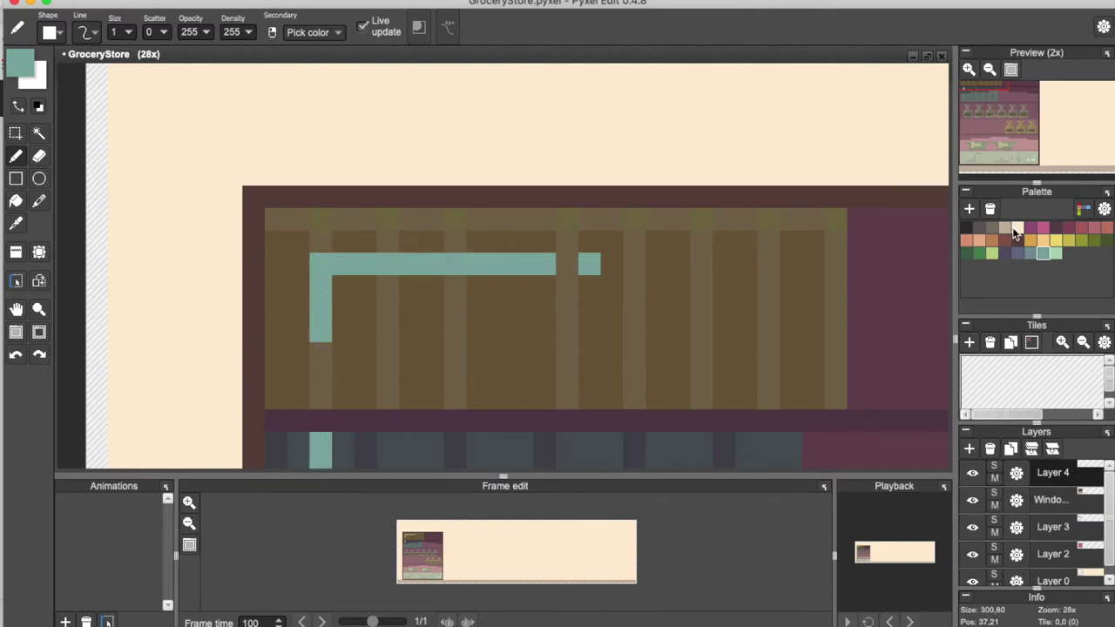
Fill the traced corner glint and its detached lower segment with mint green
click(1056, 253)
click(16, 202)
click(315, 269)
click(321, 451)
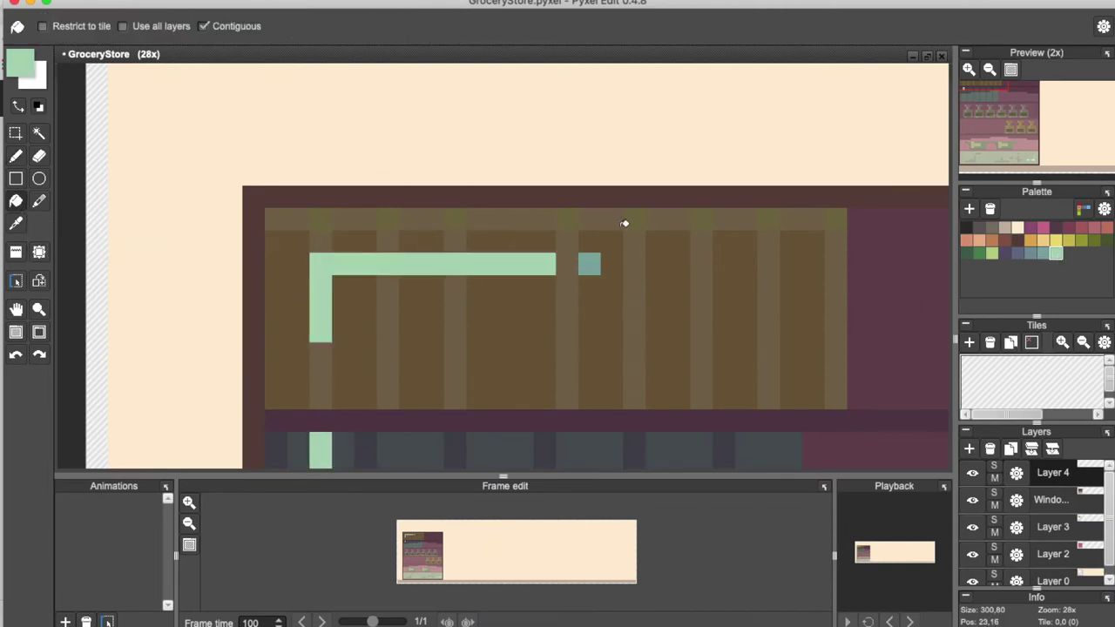
Paint cream accents along the upper-left glint's horizontal bar and on its detached lower segment
click(15, 156)
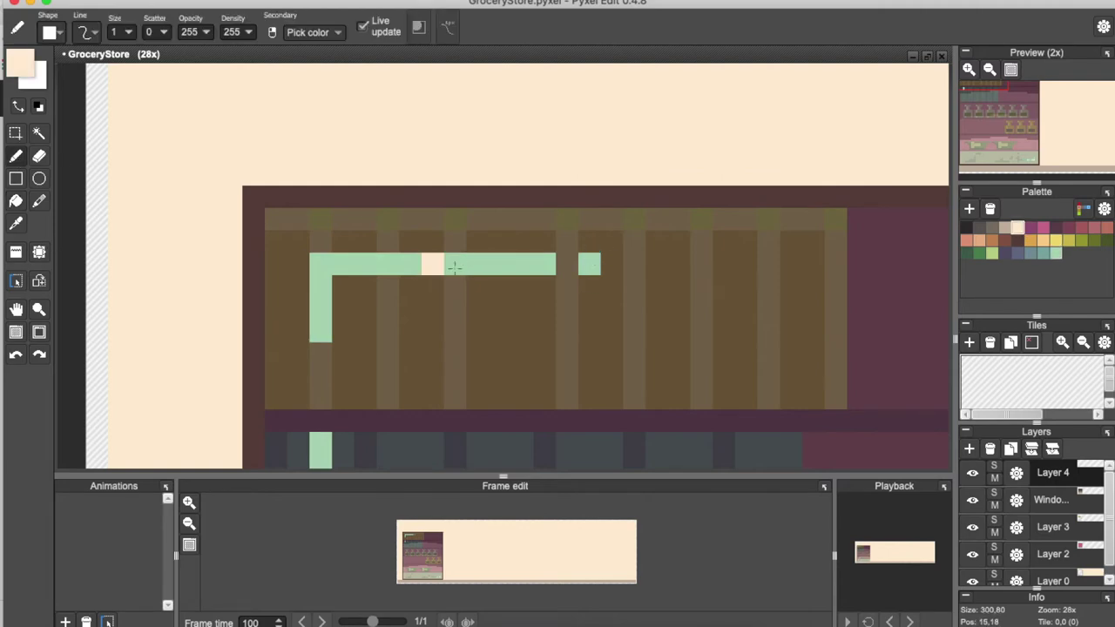
drag(366, 263, 434, 263)
click(319, 442)
scroll(312, 359, down, 5)
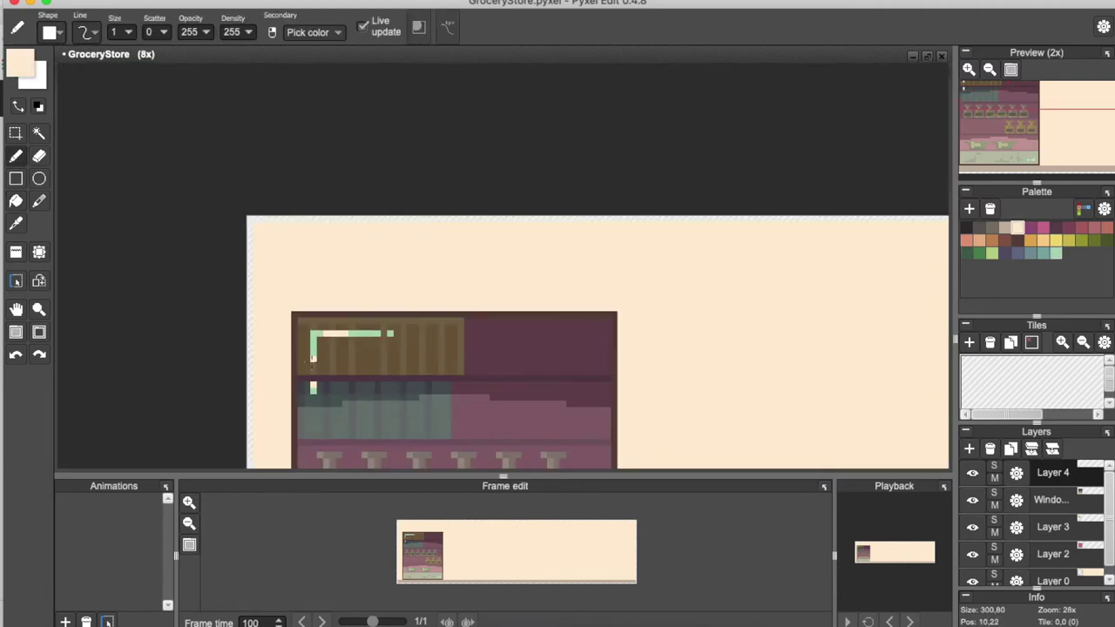
Retrace the glint in the window's lower-right corner with alternating cream and mint-green pixels
key(space)
drag(523, 310, 510, 65)
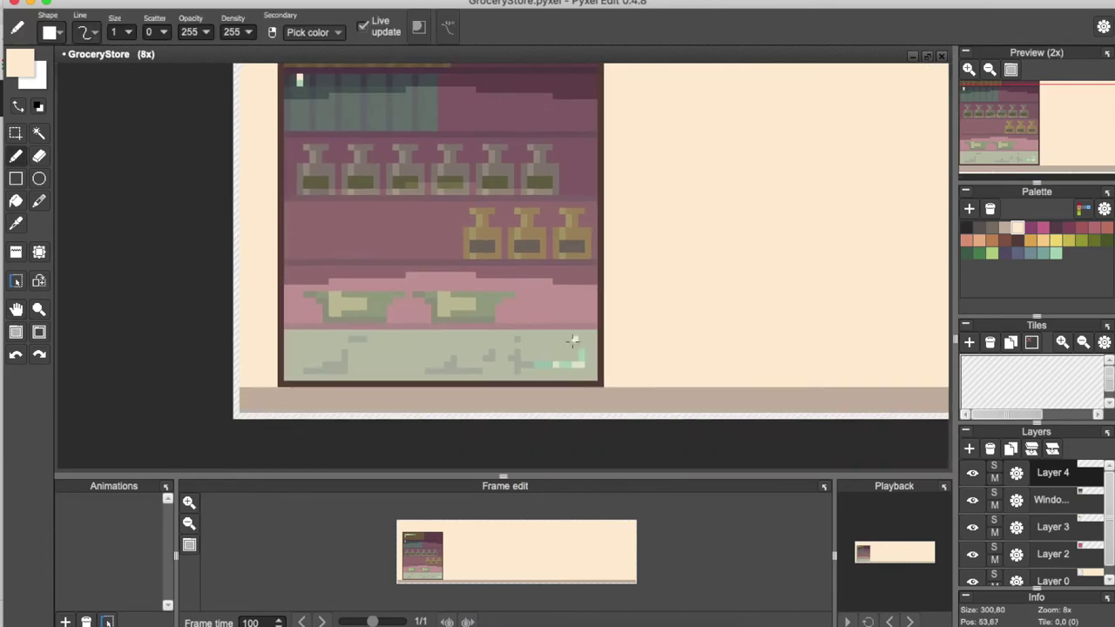
scroll(576, 362, up, 9)
click(590, 381)
click(622, 381)
click(331, 384)
click(1057, 257)
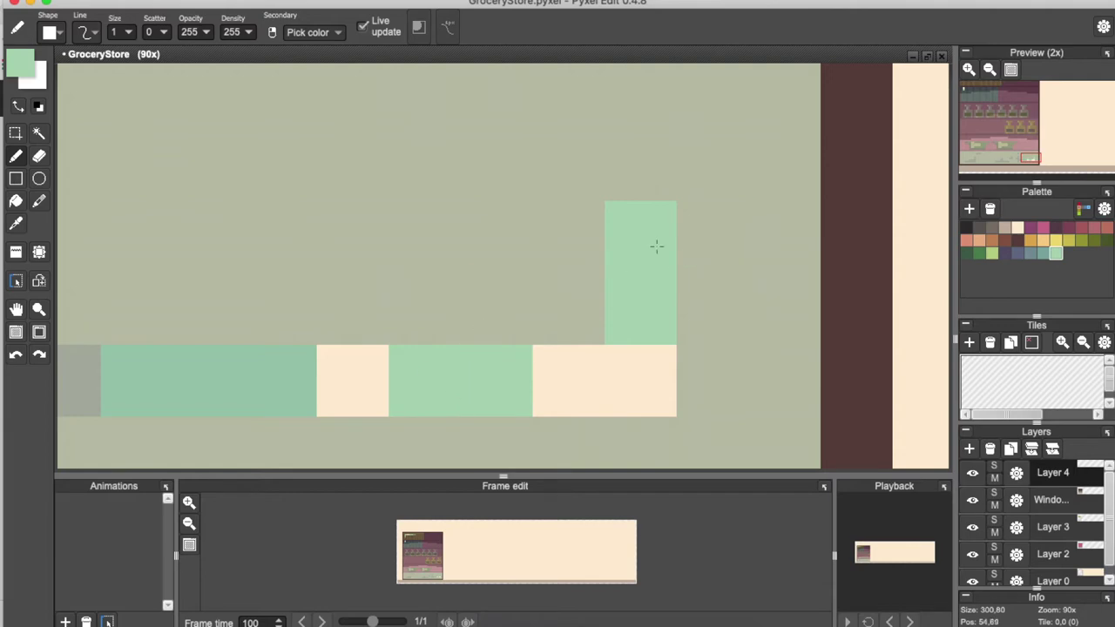
mouse_move(297, 384)
mouse_down()
mouse_move(182, 404)
mouse_move(139, 394)
mouse_up()
Hide and show the window reflection layer to compare the shelves with and without it
scroll(149, 394, down, 3)
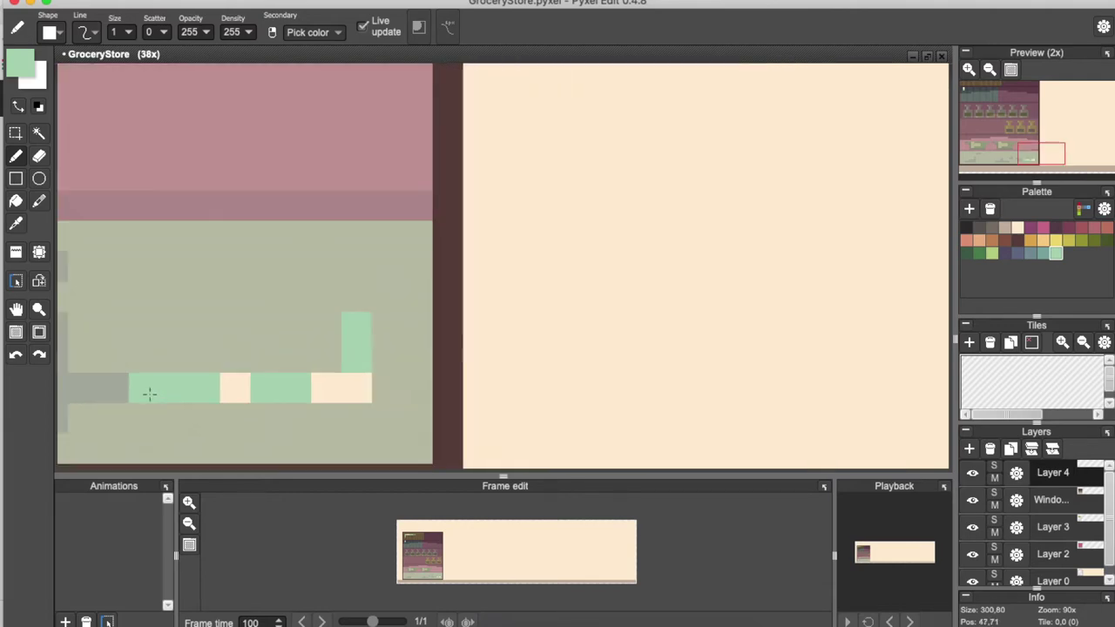
scroll(378, 336, down, 6)
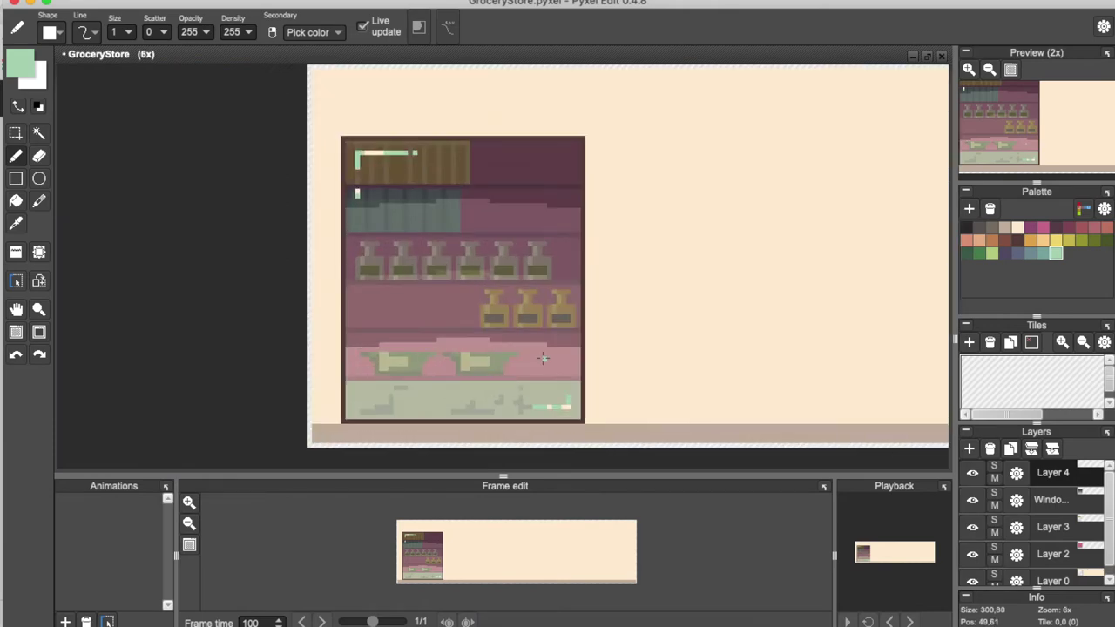
click(974, 500)
click(974, 500)
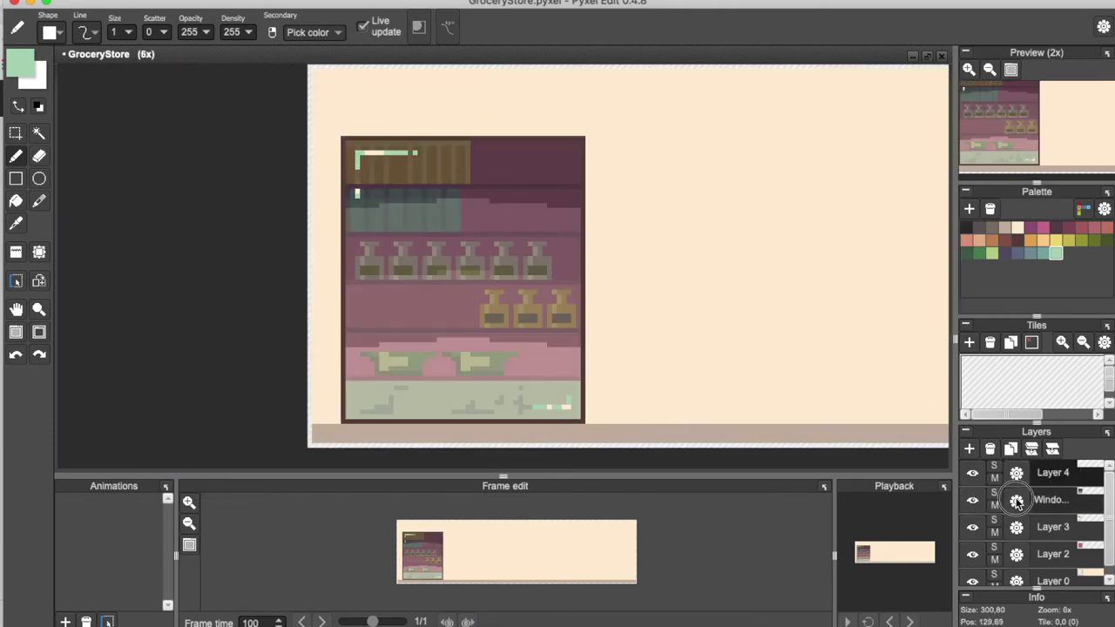
Lower the Window Reflection layer's opacity slightly, to about 148, keeping the Normal blend mode
click(1017, 500)
drag(991, 466, 993, 469)
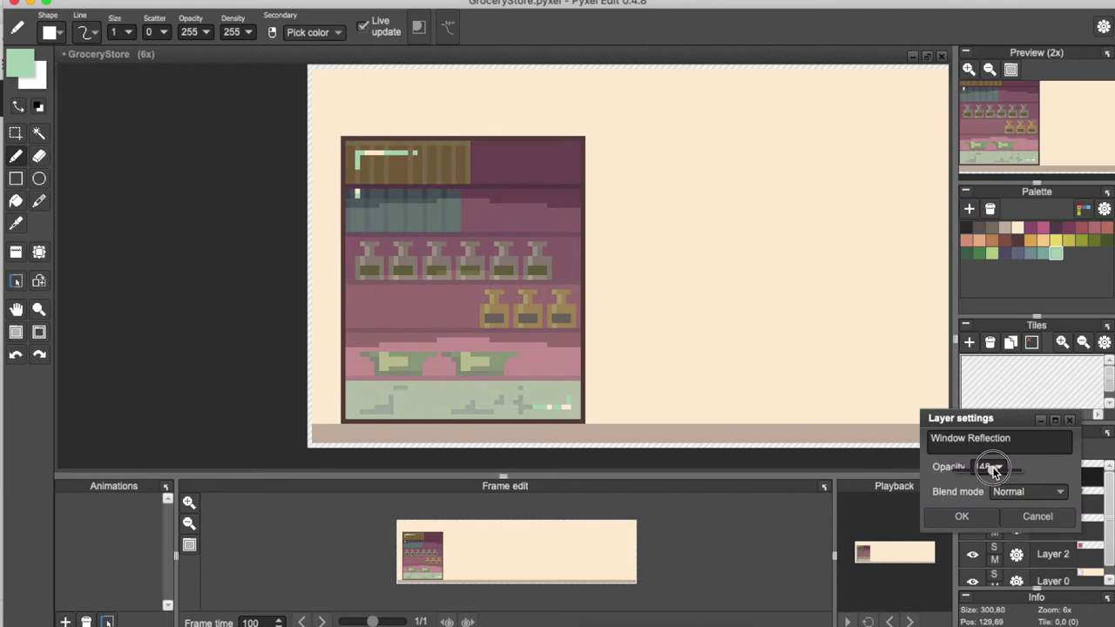
key(Return)
scroll(715, 317, down, 2)
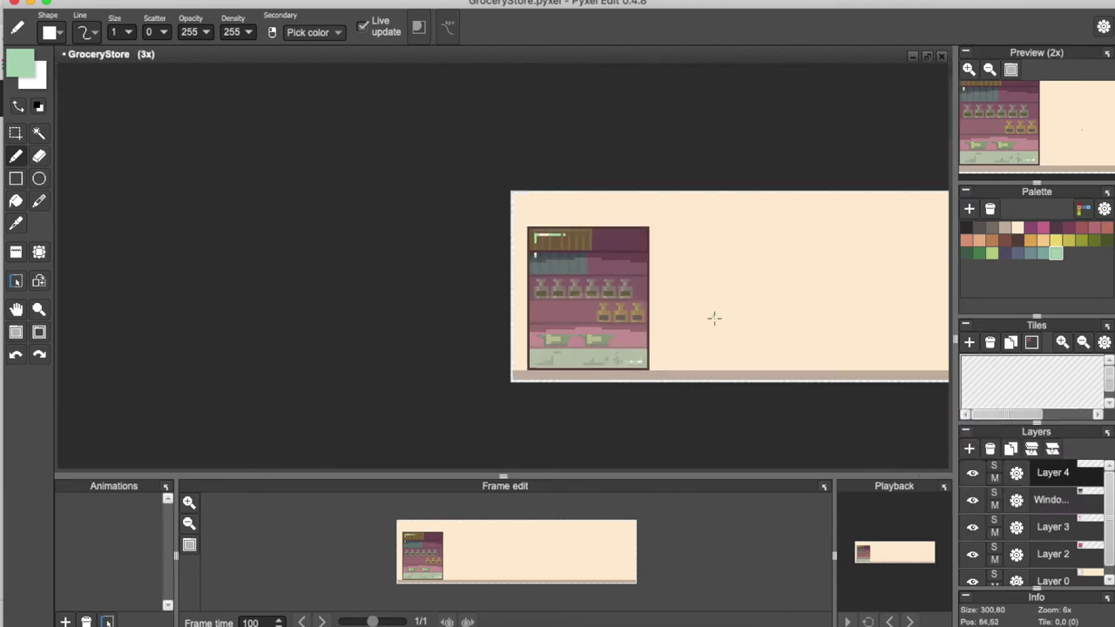
Merge the glint, window reflection and shelf layers into one Layer 4 above the background Layer 0
click(1034, 452)
click(1033, 452)
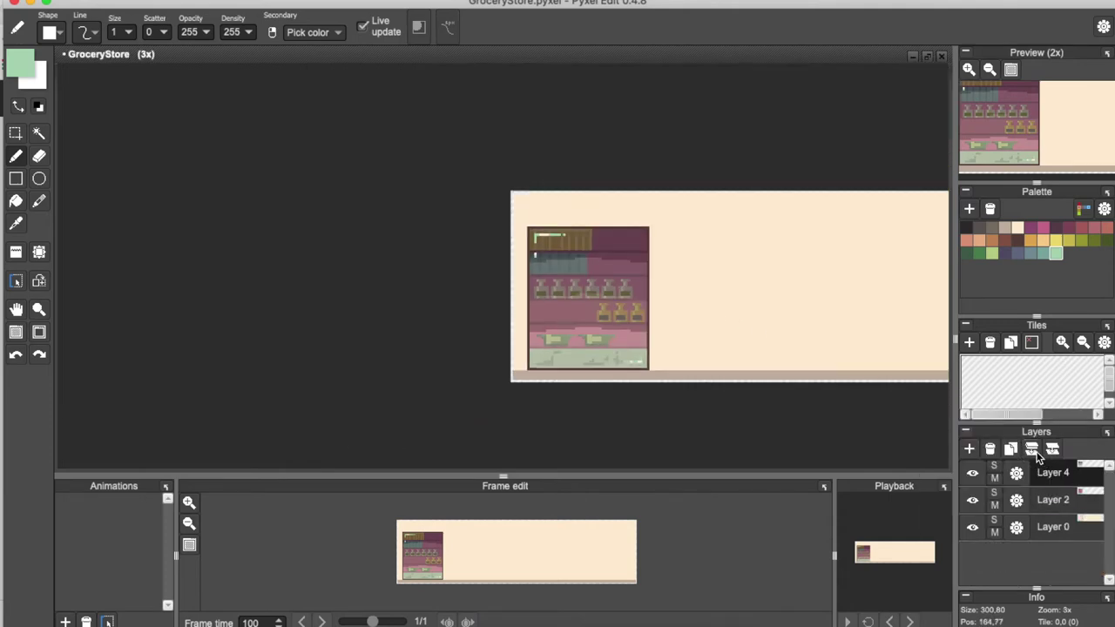
click(1033, 451)
Copy the finished window and place the duplicate beside it to the right, leaving a narrow strip of wall between them
key(m)
drag(524, 224, 654, 370)
key(ctrl+c)
key(ctrl+v)
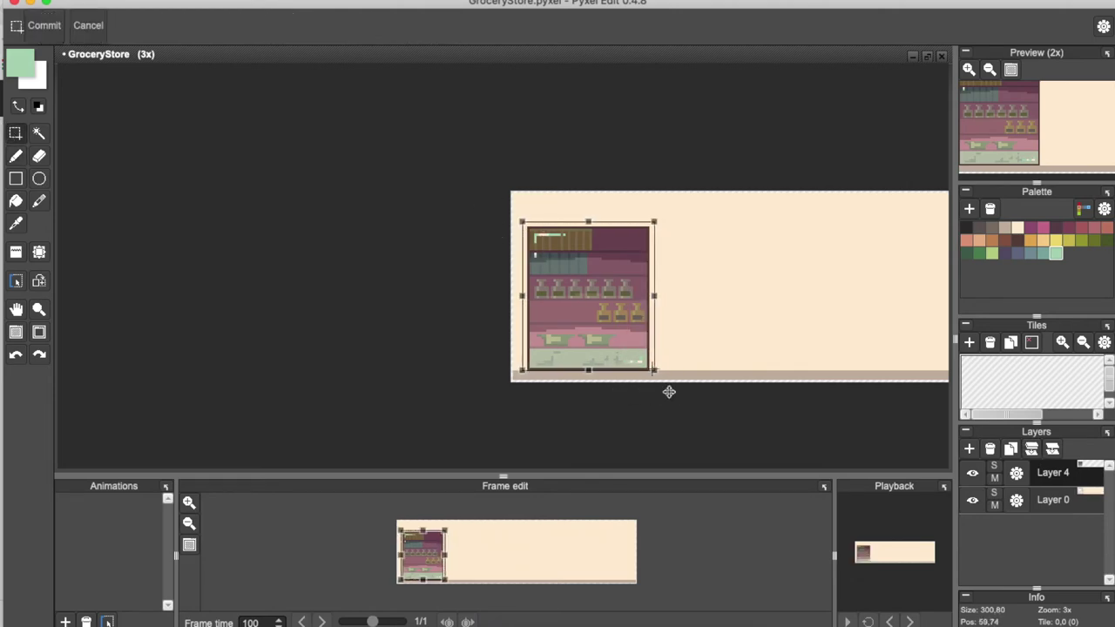
key(Right)
key(Right)
key(Right)
key(Right)
key(Right)
key(Right)
key(Right)
key(Right)
key(Right)
key(Right)
key(Right)
key(Right)
key(Right)
key(Right)
key(Right)
key(Right)
key(Right)
key(Right)
key(Right)
key(Right)
key(Right)
key(Right)
key(Right)
key(Right)
key(Right)
key(Right)
key(Right)
key(Right)
key(Right)
key(Right)
key(Right)
key(Right)
key(Right)
key(Right)
key(Right)
key(Right)
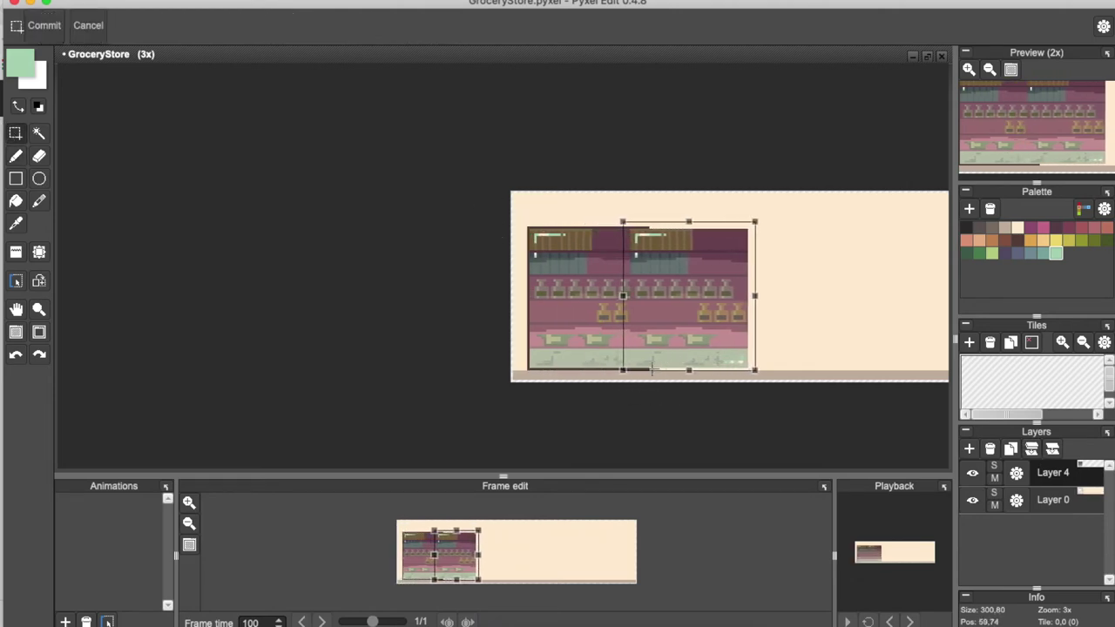
key(Right)
key(Right)
key(Right)
key(Right)
key(Right)
key(Right)
key(Right)
key(Right)
key(Right)
key(Right)
key(Right)
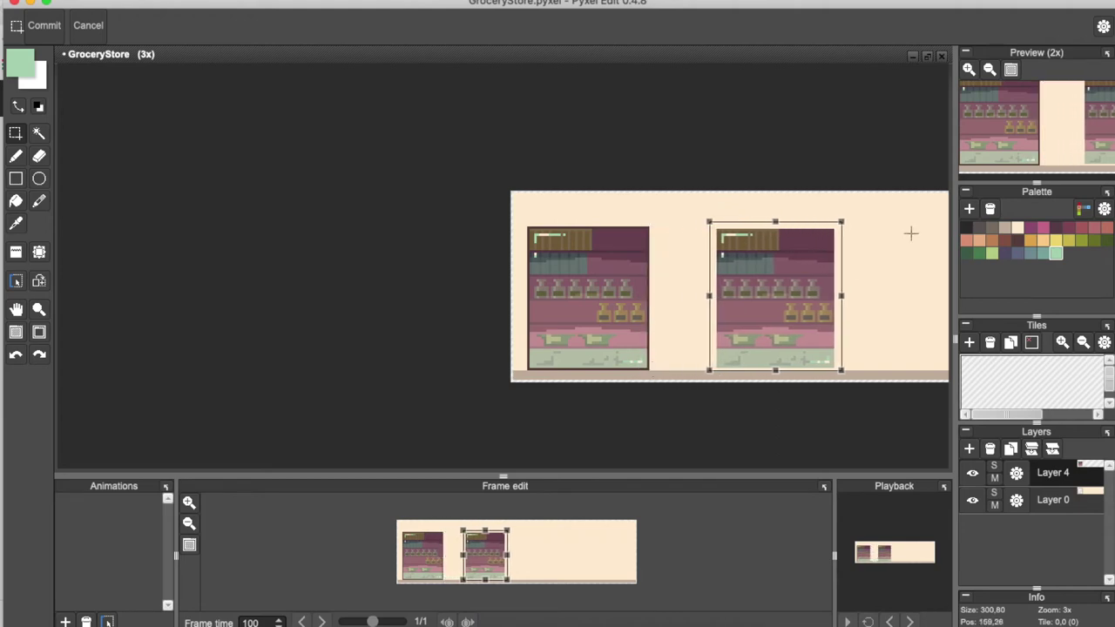
click(991, 69)
key(Left)
key(Left)
key(Left)
key(Left)
key(Left)
key(Left)
key(Left)
key(Left)
key(Left)
key(Left)
key(Left)
key(Left)
key(Left)
key(Left)
key(Left)
key(Left)
key(Left)
key(Left)
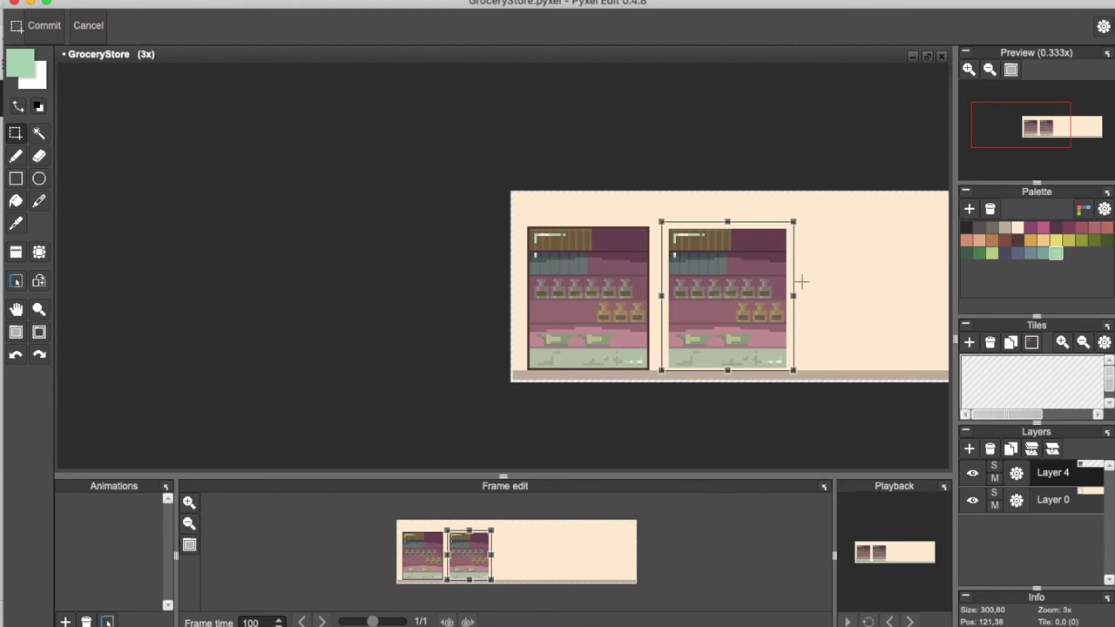
drag(849, 346, 473, 311)
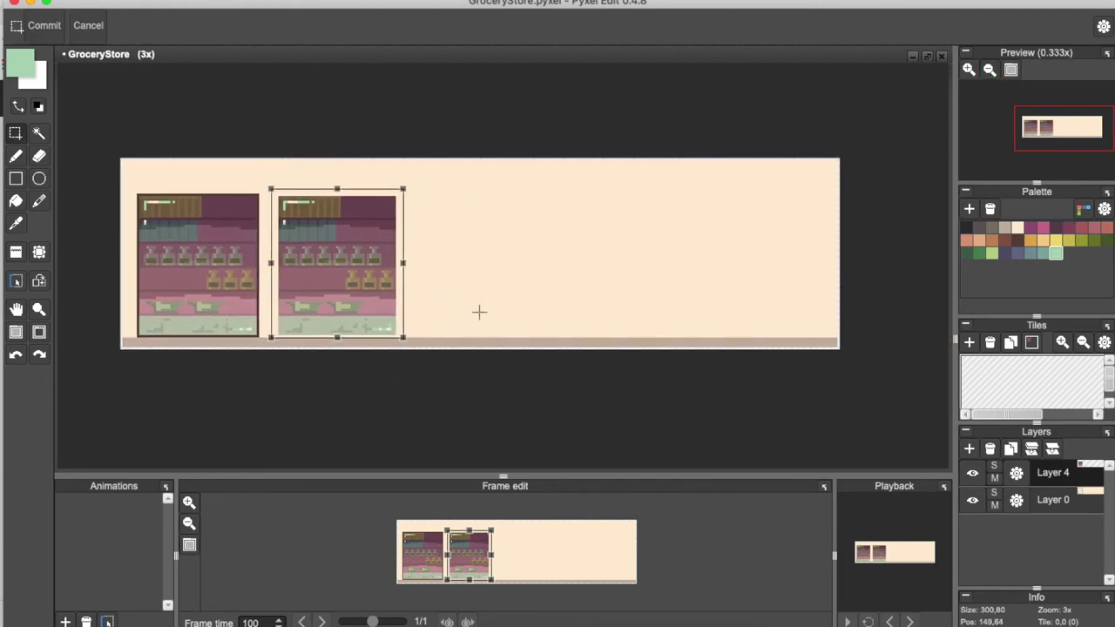
mouse_move(132, 178)
mouse_down()
mouse_move(387, 281)
mouse_move(403, 336)
mouse_up()
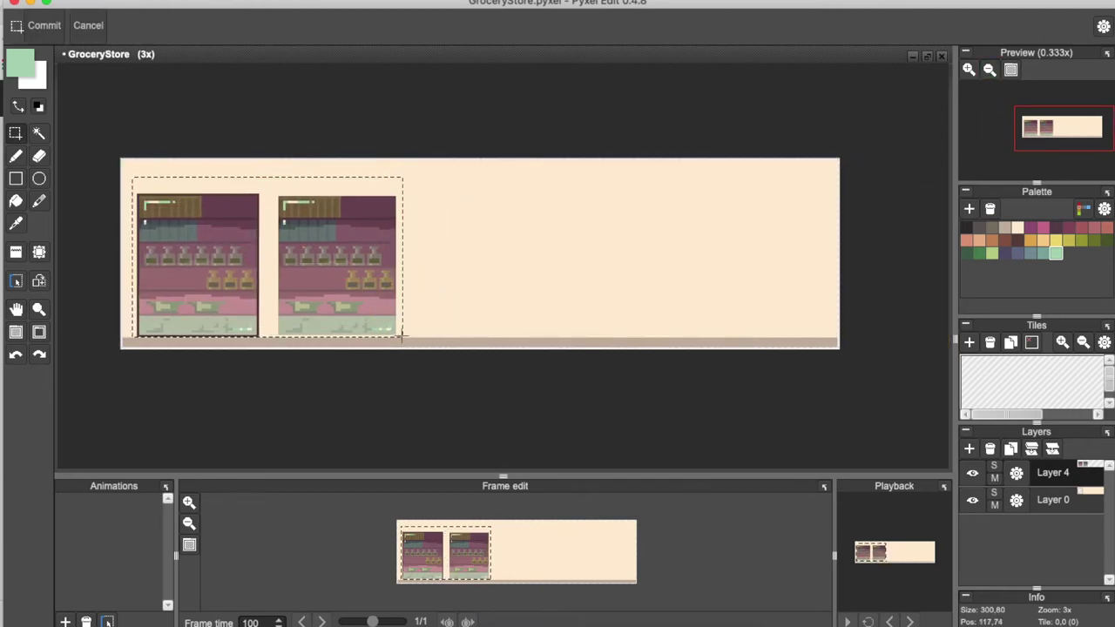
scroll(219, 179, up, 2)
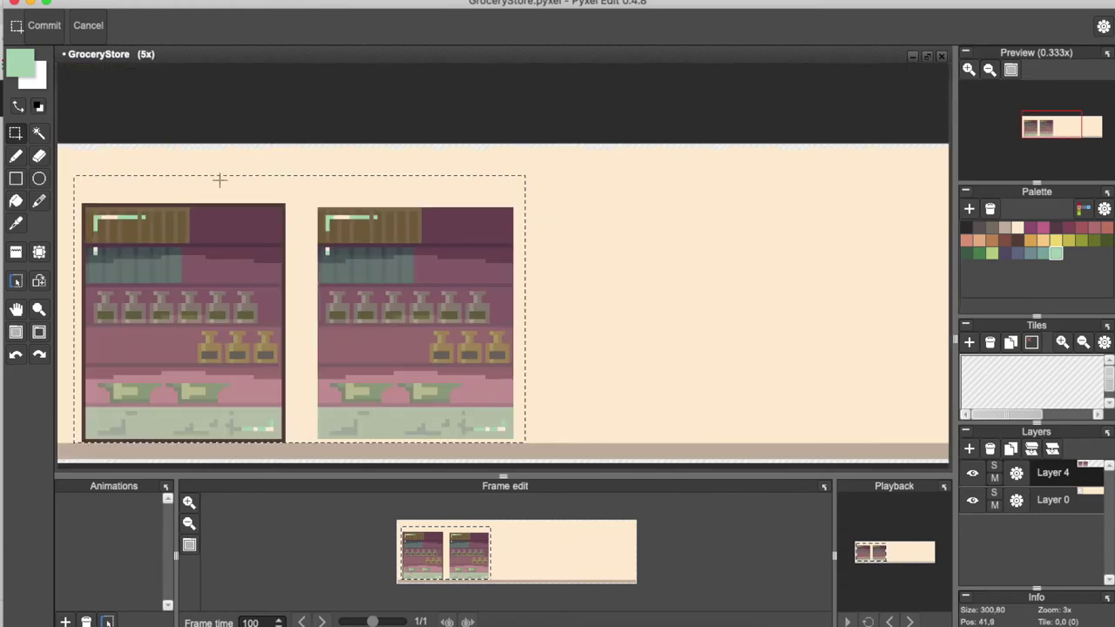
click(16, 132)
scroll(291, 227, up, 2)
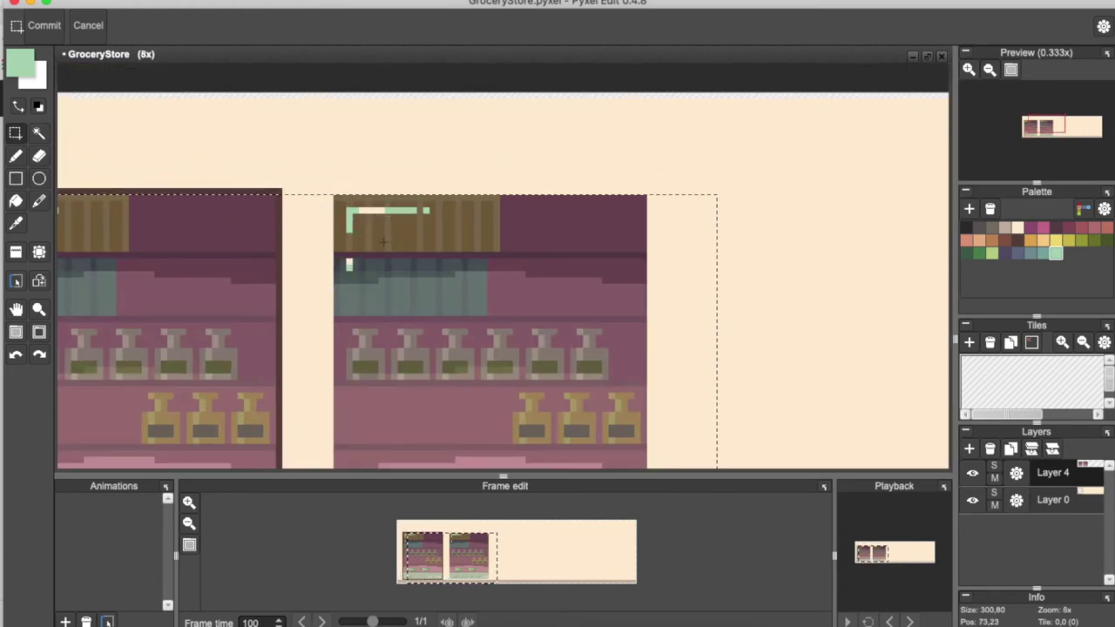
drag(339, 186, 649, 475)
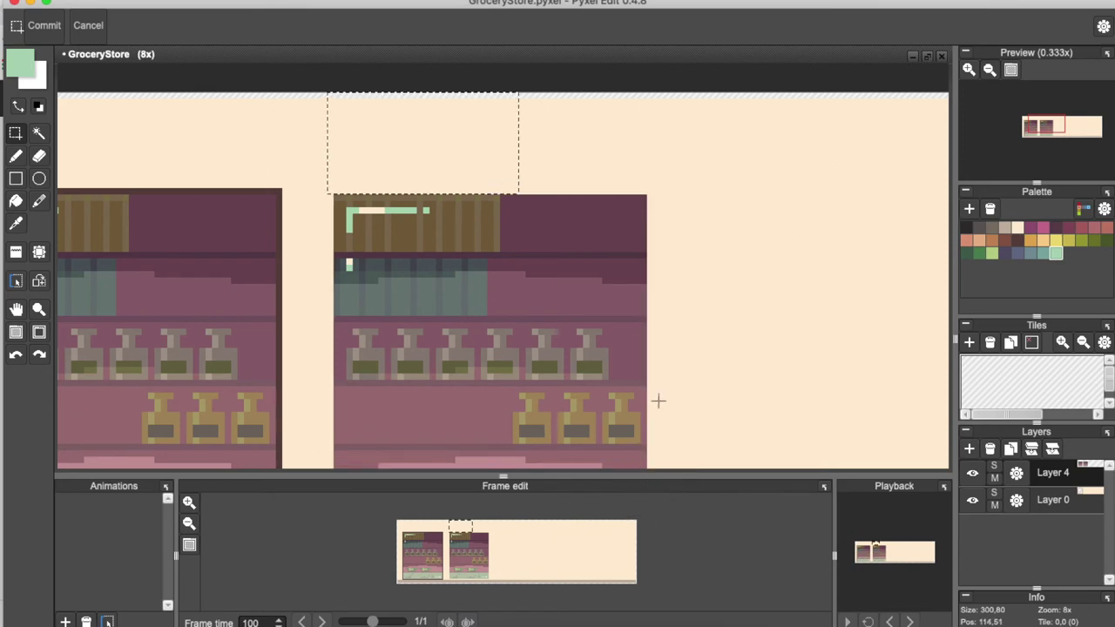
Select a one-pixel margin around the duplicated window and fill it with dark brown to form its frame
scroll(663, 403, down, 3)
drag(461, 404, 659, 170)
key(f)
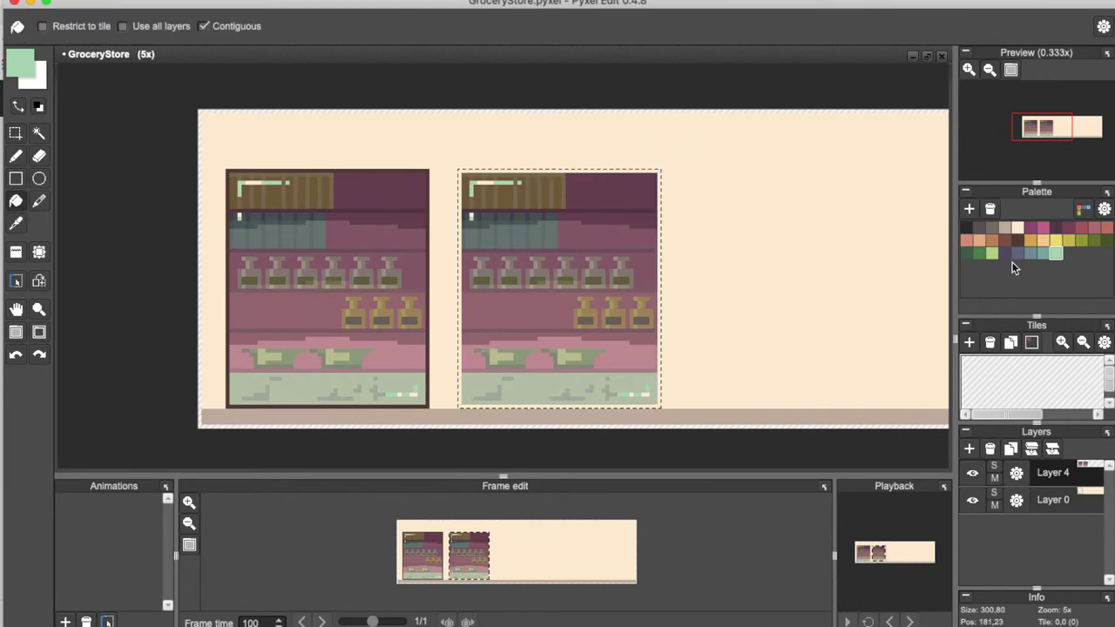
click(663, 400)
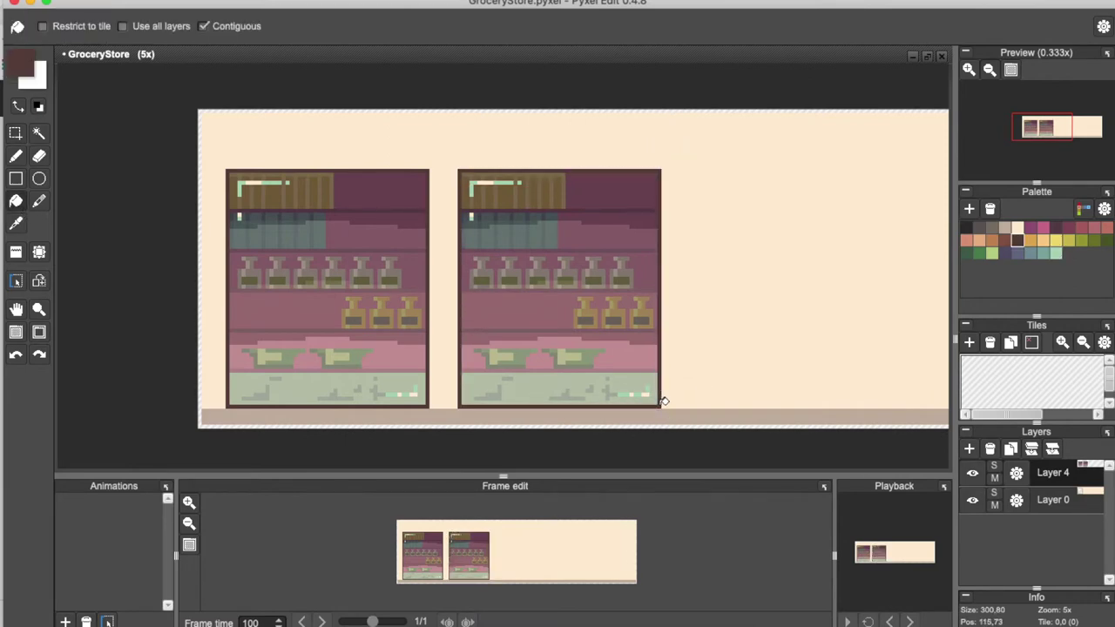
Copy the newly framed second window and align the duplicate exactly over the first window
click(17, 135)
drag(454, 166, 666, 409)
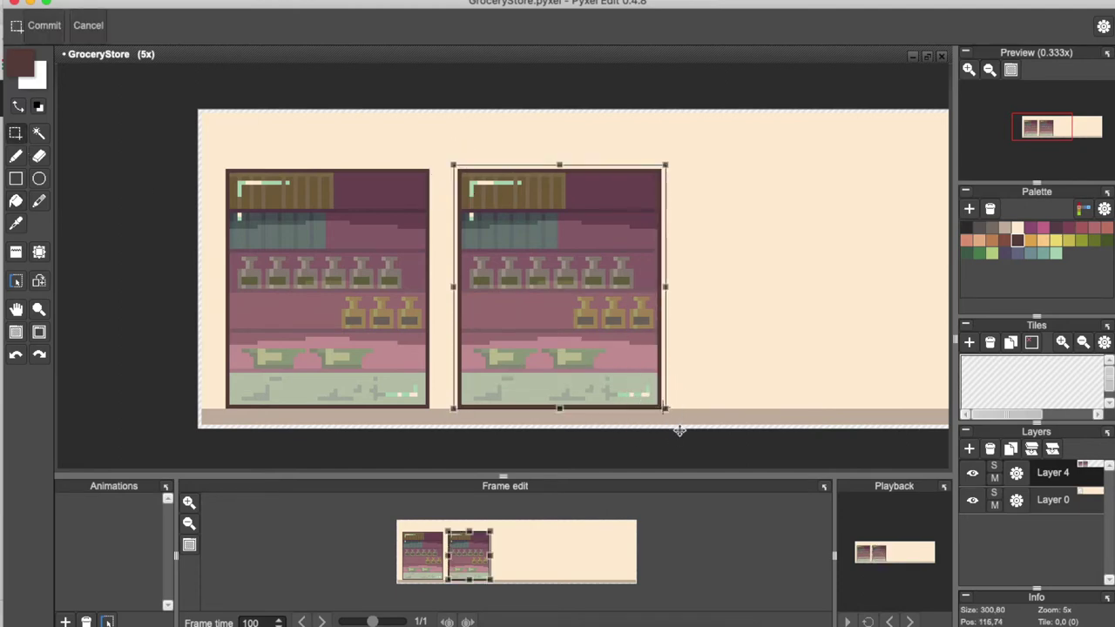
key(Left)
key(Left)
key(Left)
key(Left)
key(Left)
key(Left)
key(Left)
key(Left)
key(Left)
key(Left)
key(Left)
key(Left)
key(Left)
key(Left)
key(Left)
key(Left)
key(Left)
key(Left)
key(Left)
key(Left)
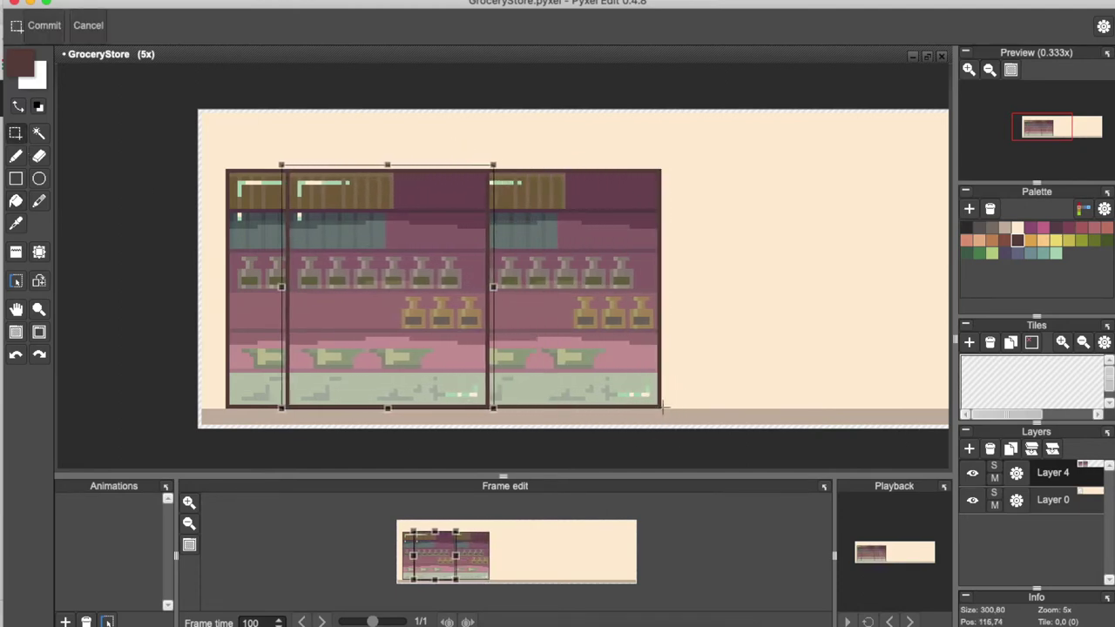
key(Left)
key(Left)
key(Left)
key(Left)
key(Left)
key(Left)
key(Left)
key(Left)
key(Left)
key(Left)
key(Left)
key(Left)
key(Left)
Move both framed windows up 3 pixels so they sit above the sidewalk strip
drag(218, 137, 671, 405)
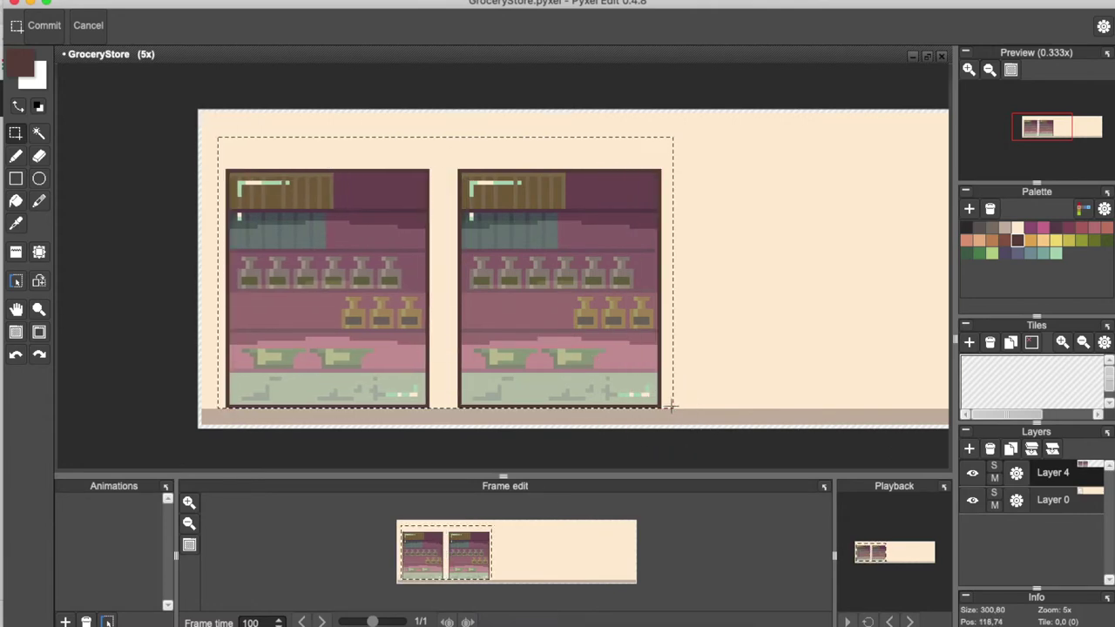
key(Delete)
key(super+v)
key(Up)
key(Up)
key(Up)
key(Return)
click(732, 375)
Fill the leftover frame below the first window on Layer 0 with the cream wall colour and save the file
click(19, 205)
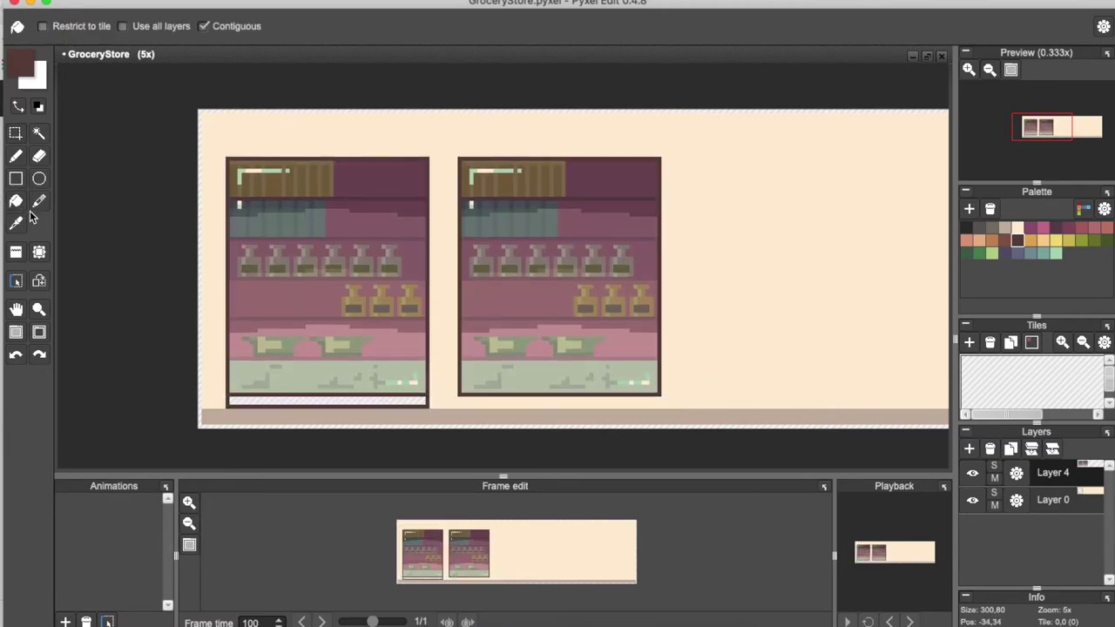
alt+click(209, 366)
click(1057, 500)
click(420, 399)
key(cmd+s)
key(super+s)
Outline a thin dark brown sill under the first window on Layer 4, extending one pixel past the frame on each side
click(1056, 473)
key(b)
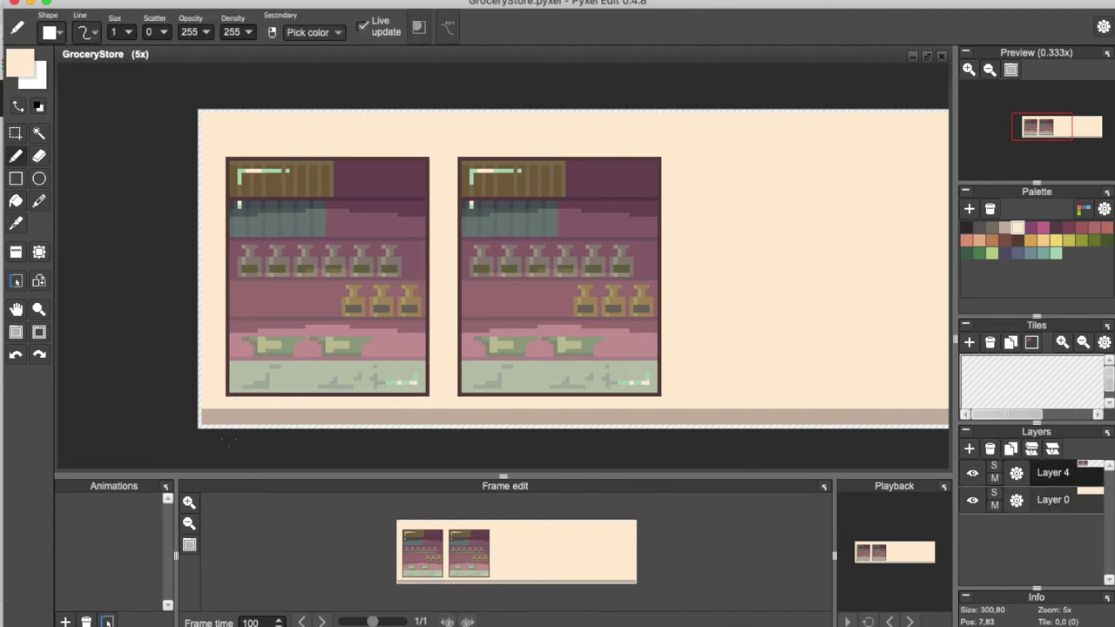
scroll(218, 412, up, 3)
right_click(246, 373)
click(227, 374)
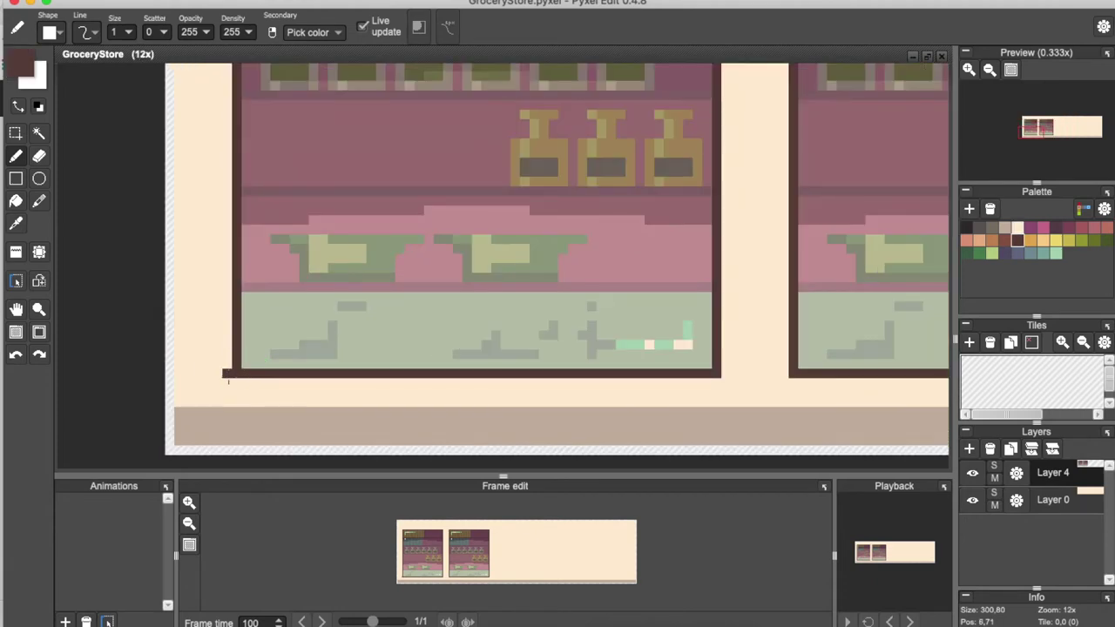
click(226, 385)
drag(235, 392, 723, 392)
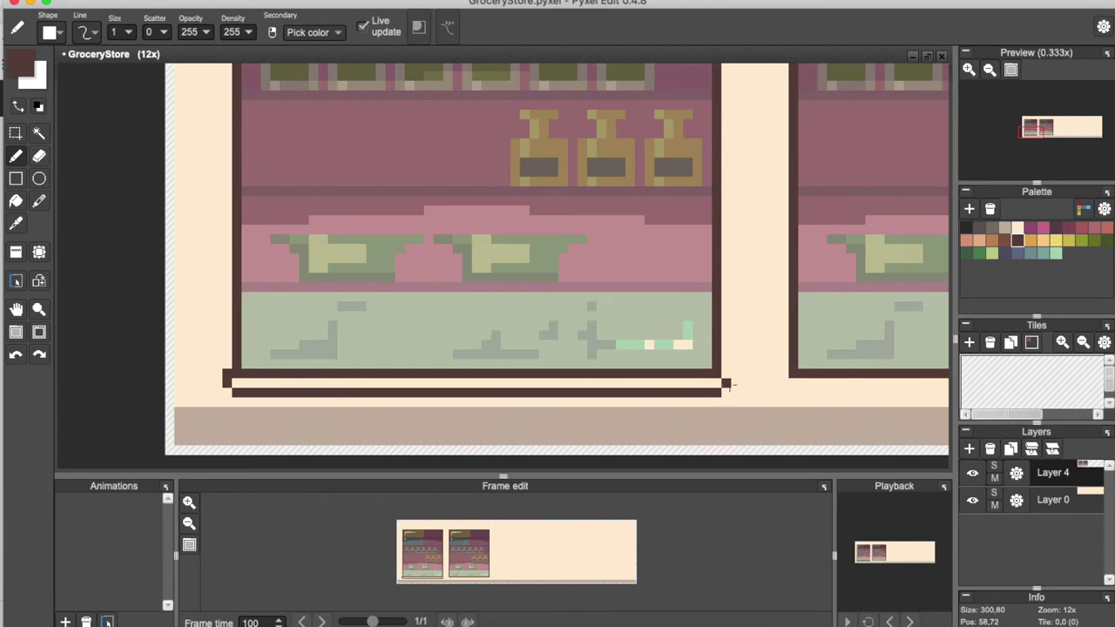
scroll(733, 375, down, 1)
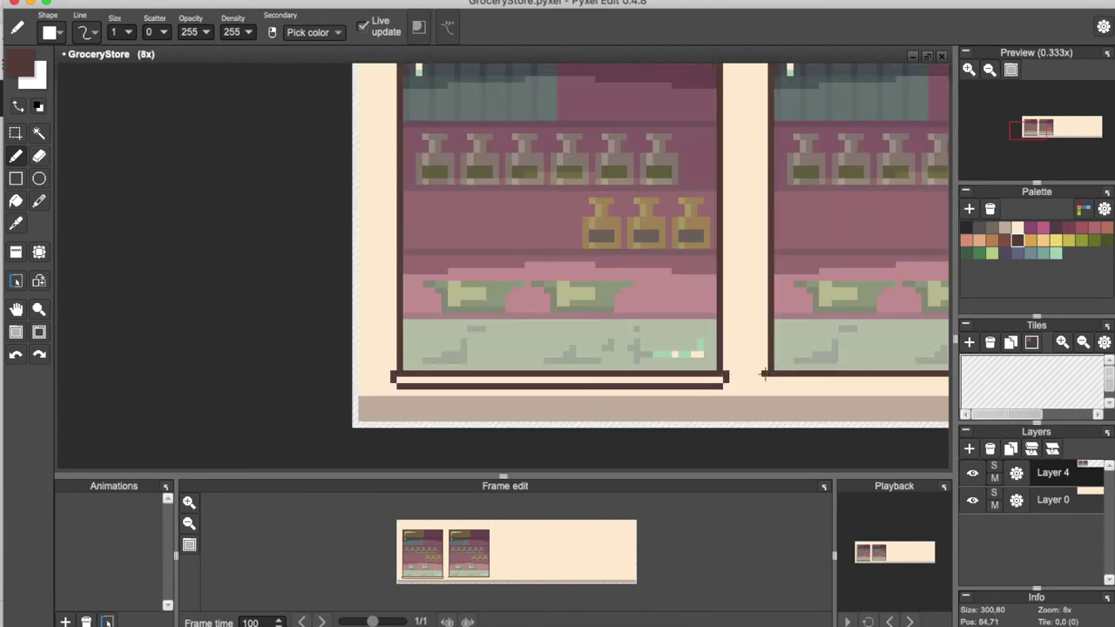
Outline a matching dark brown sill under the second window and erase the stray pixel at its right end
key(space)
mouse_move(818, 366)
mouse_down()
mouse_move(519, 343)
mouse_move(590, 363)
mouse_move(793, 363)
mouse_up()
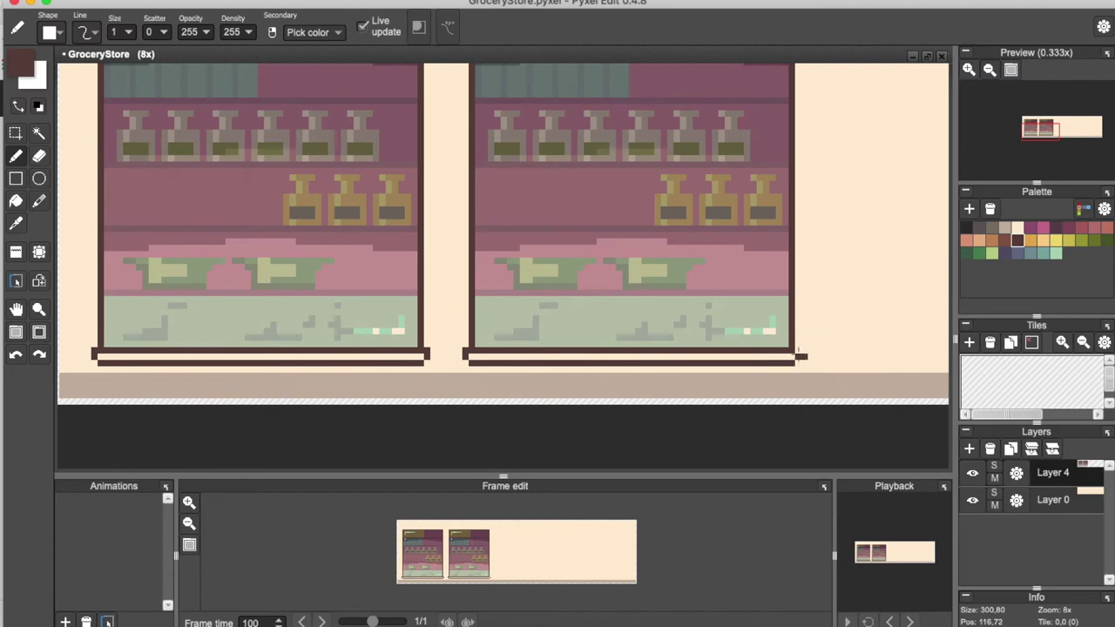
click(39, 157)
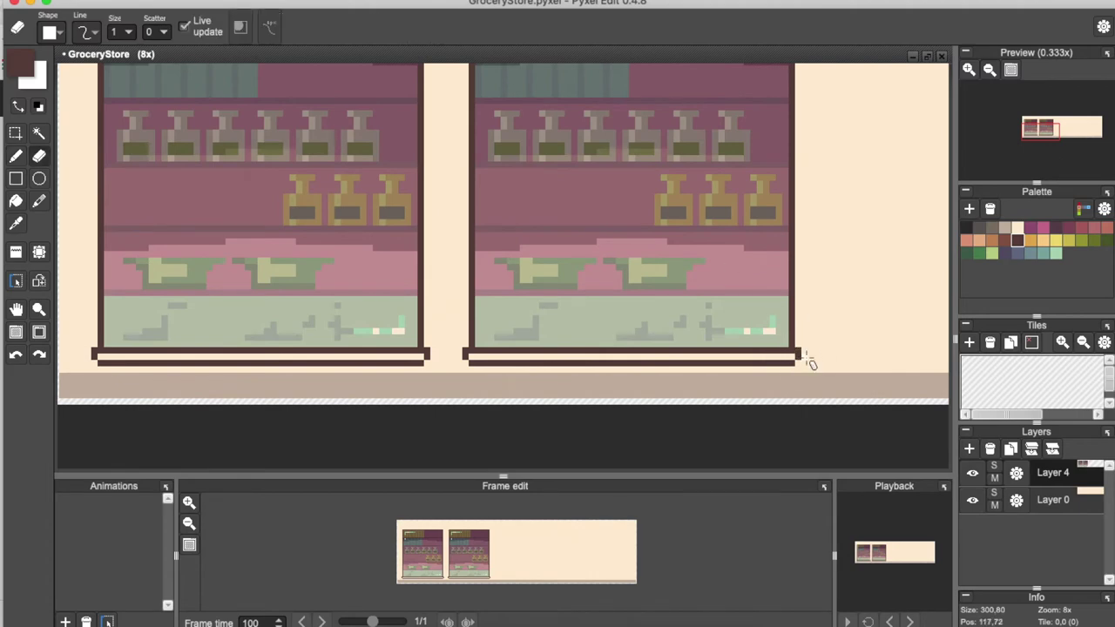
Duplicate the two windows with their sills on Layer 4 and move the copies to the far right of the wall
scroll(831, 302, down, 1)
key(space)
drag(775, 274, 530, 315)
click(15, 133)
drag(217, 167, 572, 376)
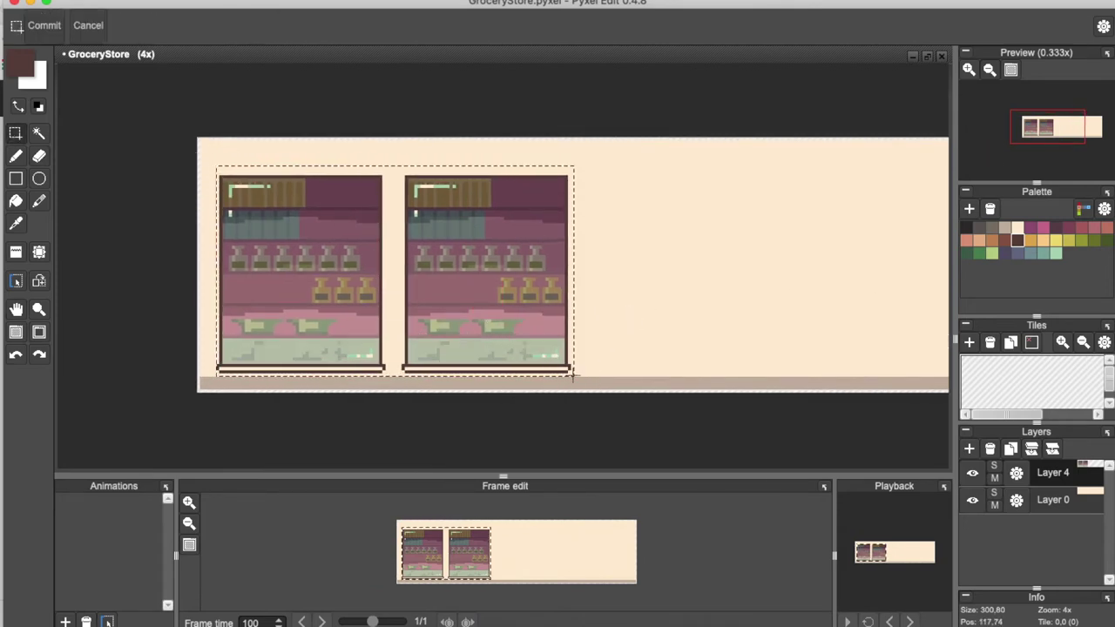
scroll(573, 376, down, 1)
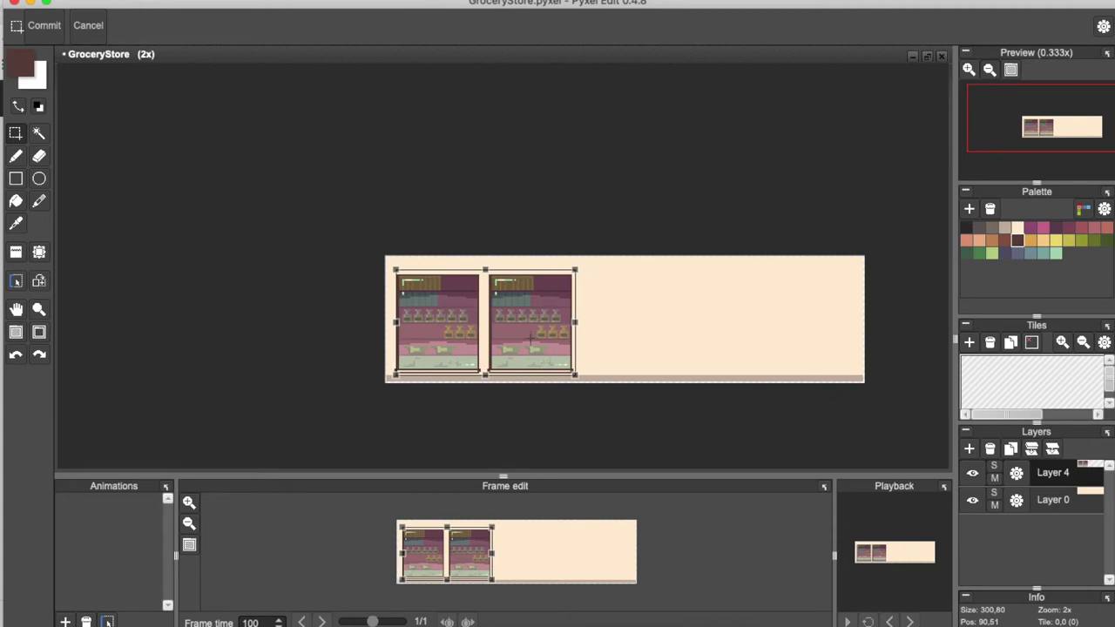
key(Right)
key(Right)
key(Right)
key(Right)
key(Right)
key(Right)
key(Right)
key(Right)
key(Right)
key(Right)
key(Right)
key(Right)
key(Right)
key(Right)
key(Right)
key(Right)
key(Right)
key(Right)
key(Right)
key(Right)
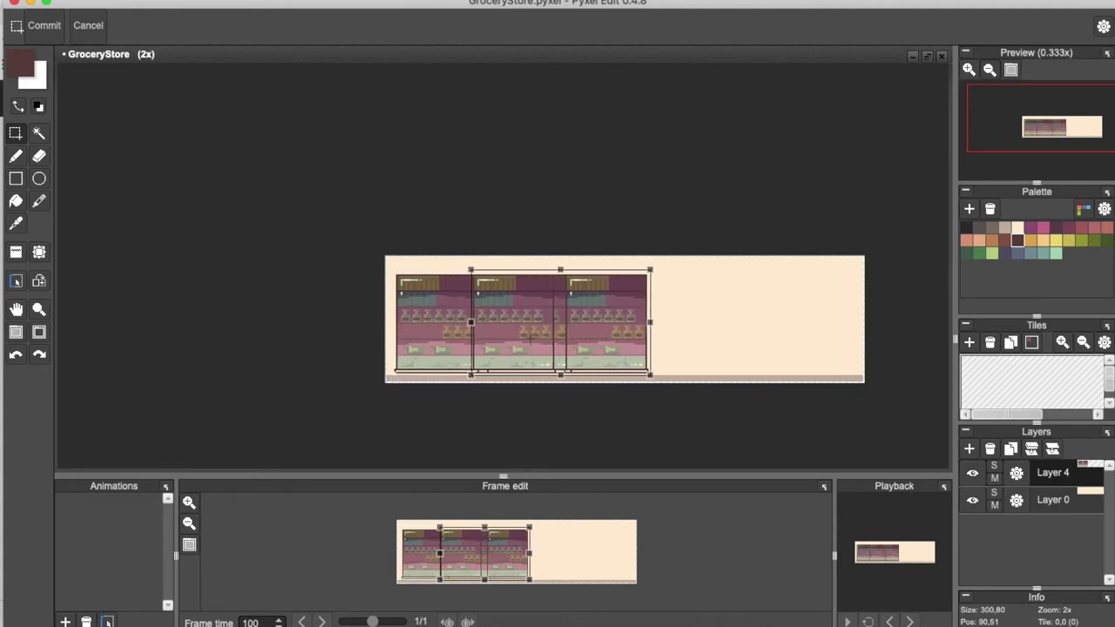
key(Right)
key(Right)
key(Right)
key(Right)
key(Right)
key(Right)
key(Right)
key(Right)
key(Right)
key(Right)
key(Right)
key(Right)
key(Right)
key(Right)
key(Right)
key(Right)
key(Right)
key(Right)
key(Right)
key(Right)
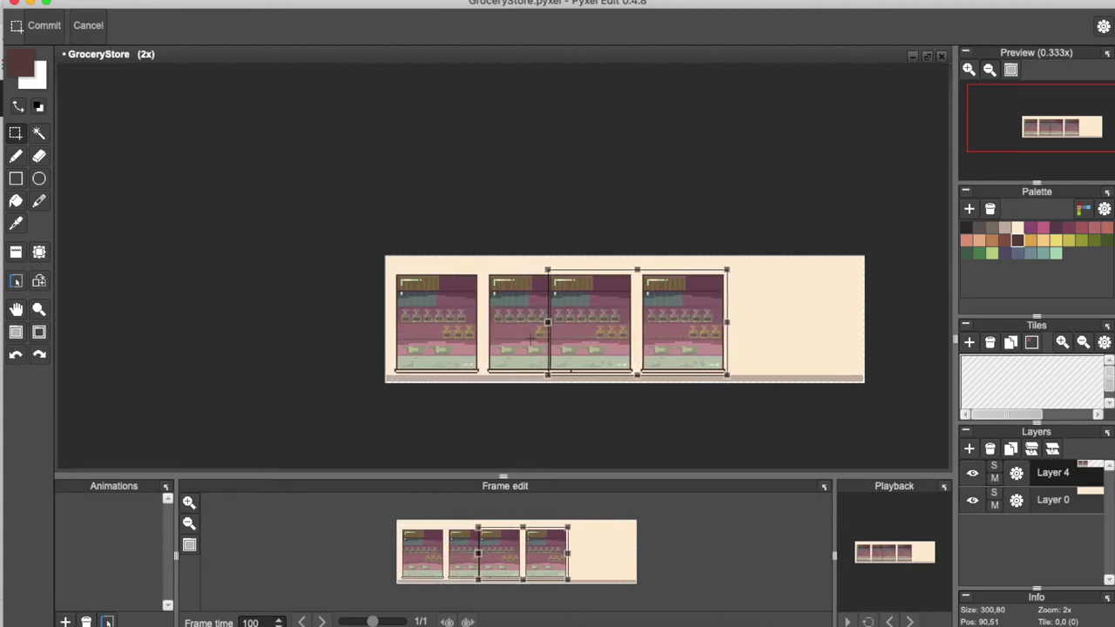
key(Right)
key(Right)
key(Right)
key(Right)
key(Right)
key(Right)
key(Right)
key(Right)
key(Right)
key(Right)
key(Right)
key(Right)
key(Right)
key(Right)
key(Right)
key(Right)
key(Right)
key(Right)
key(Right)
key(Right)
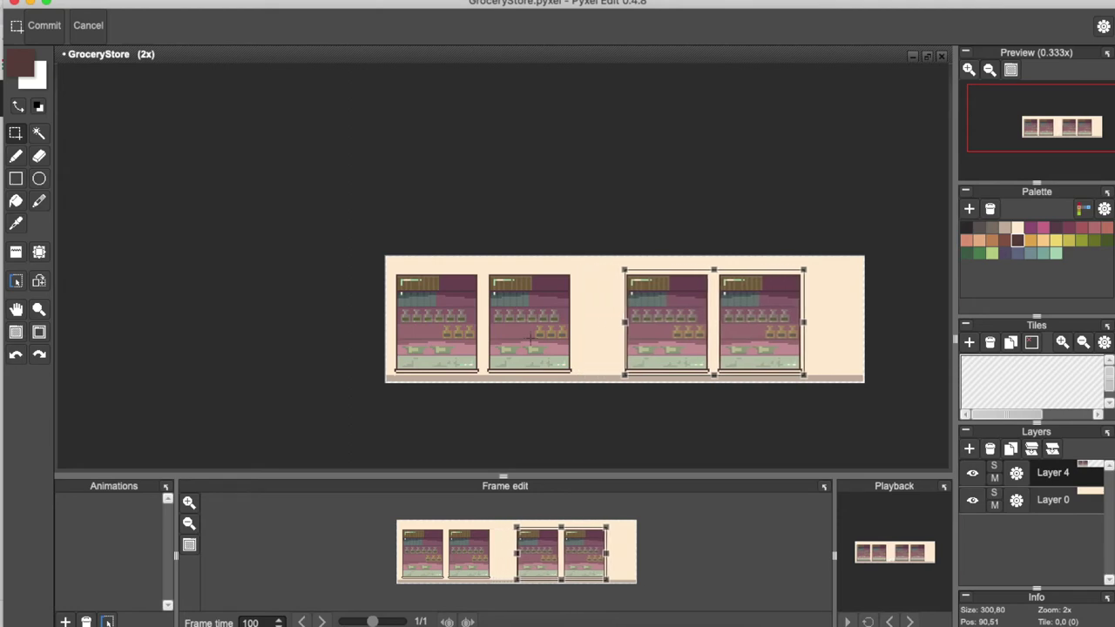
key(Right)
key(Right)
key(Right)
key(Right)
key(Right)
key(Right)
key(Right)
key(Right)
key(Right)
key(Right)
key(Right)
key(Right)
key(Right)
key(Right)
key(Right)
key(Right)
key(Right)
key(Right)
key(Right)
key(Right)
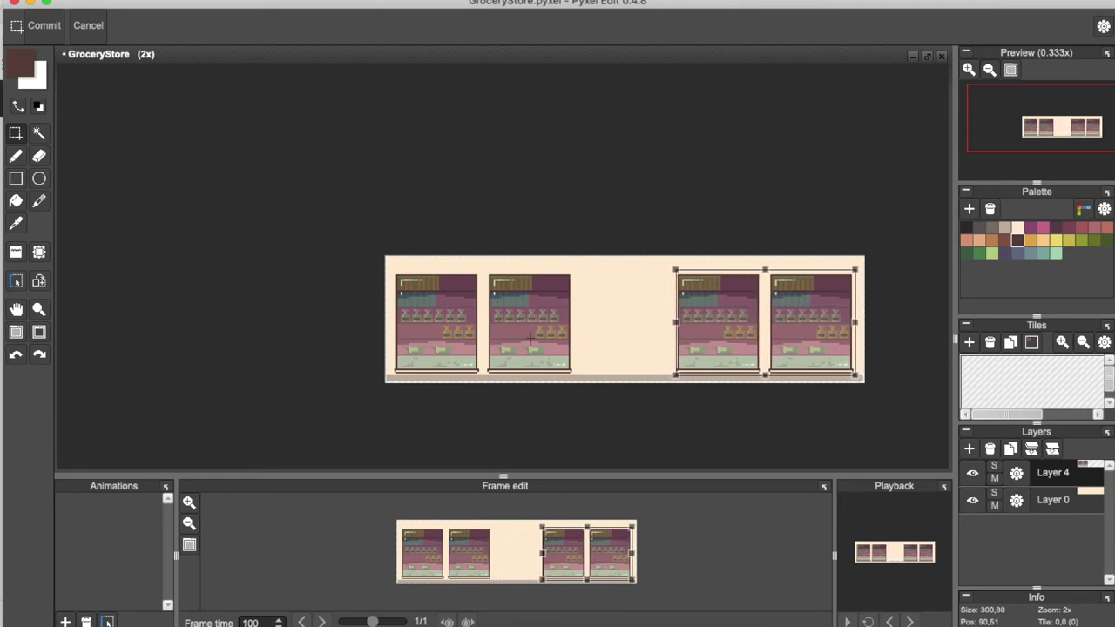
Nudge the duplicated window pair 1 pixel further right and drop the selection
scroll(437, 316, up, 4)
scroll(438, 315, down, 2)
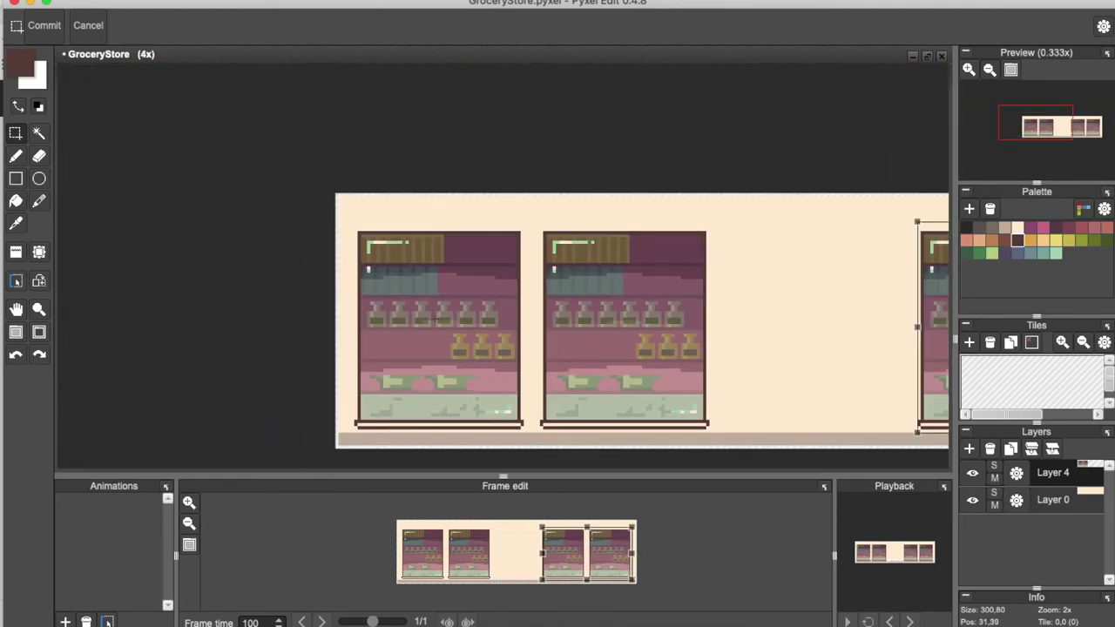
key(h)
drag(700, 348, 276, 355)
key(Right)
click(391, 299)
click(391, 299)
scroll(437, 337, down, 3)
scroll(436, 336, up, 2)
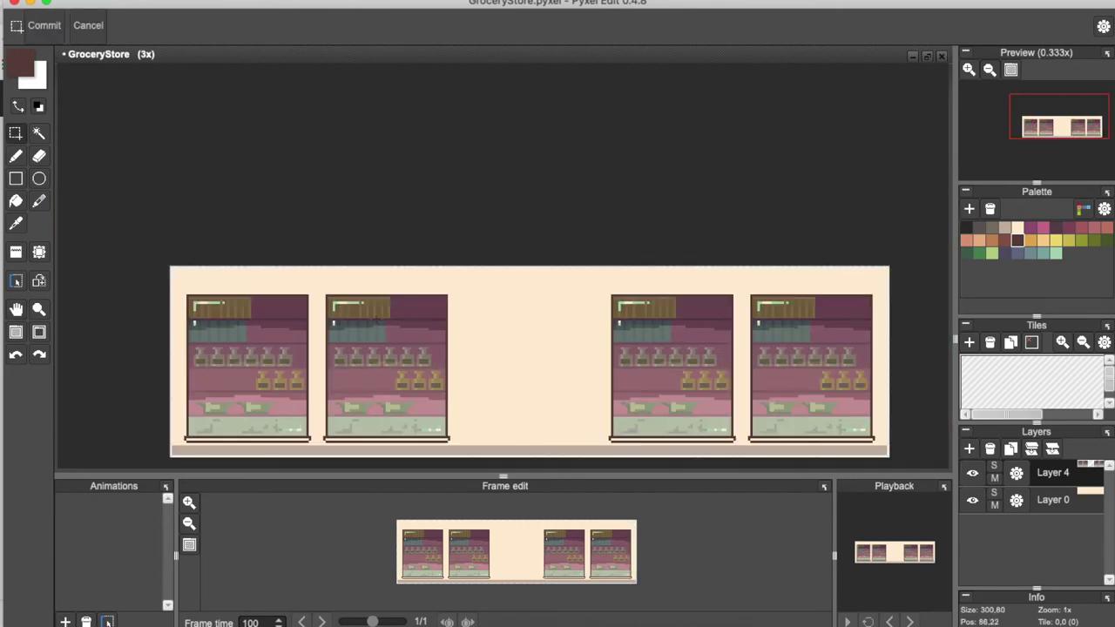
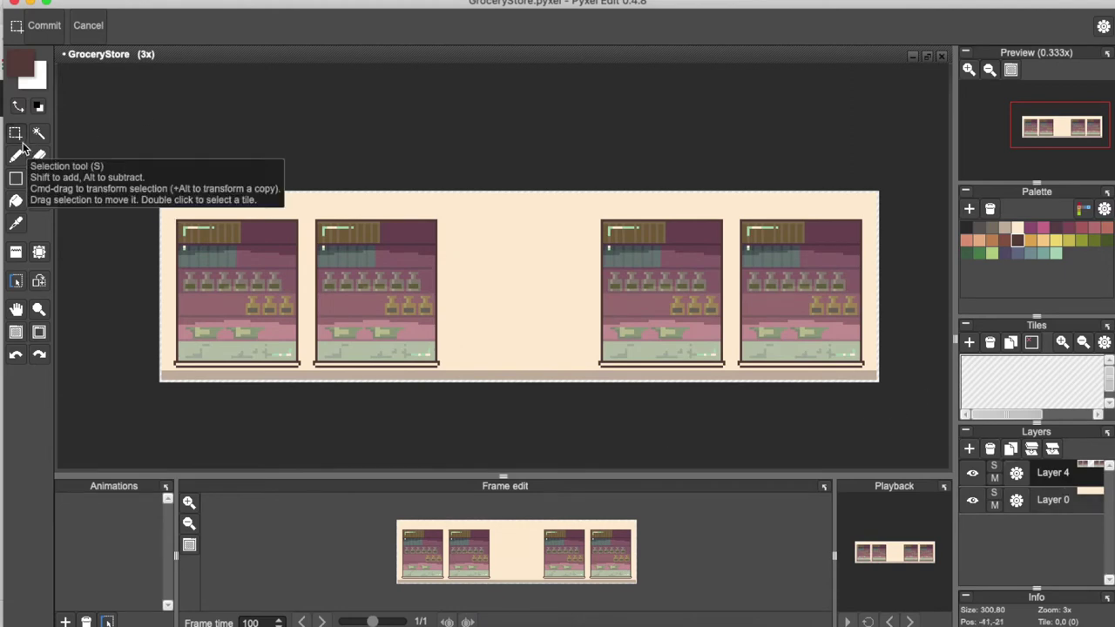
On a new layer, fill a dark brown door block about 41 by 50 pixels between the window pairs, resting on the sidewalk strip
drag(488, 239, 584, 353)
drag(523, 298, 511, 317)
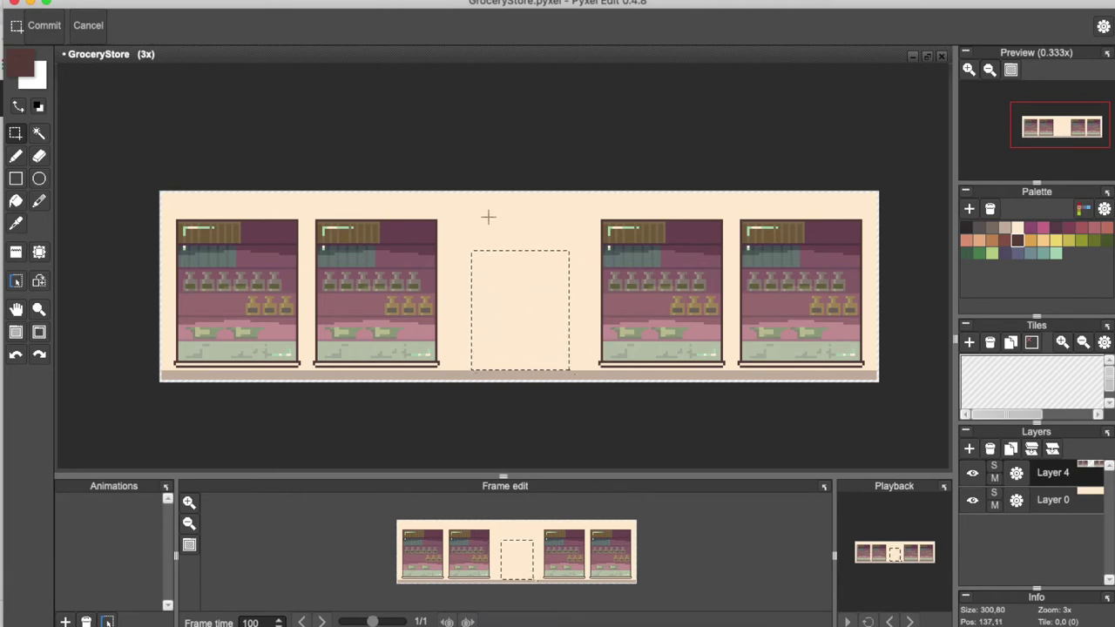
click(970, 448)
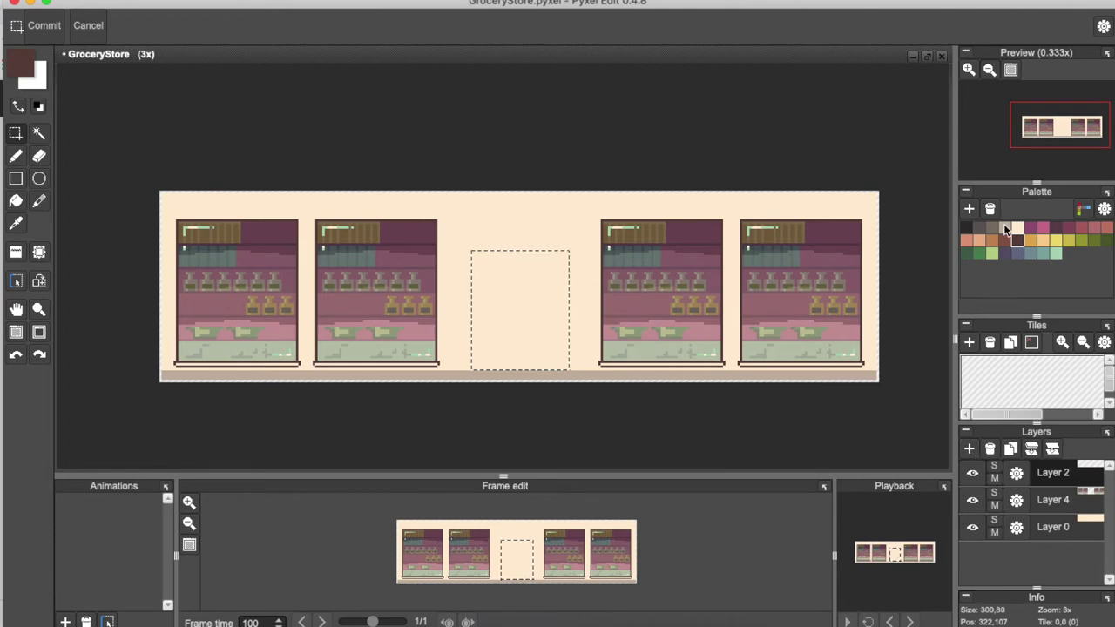
click(16, 201)
click(552, 318)
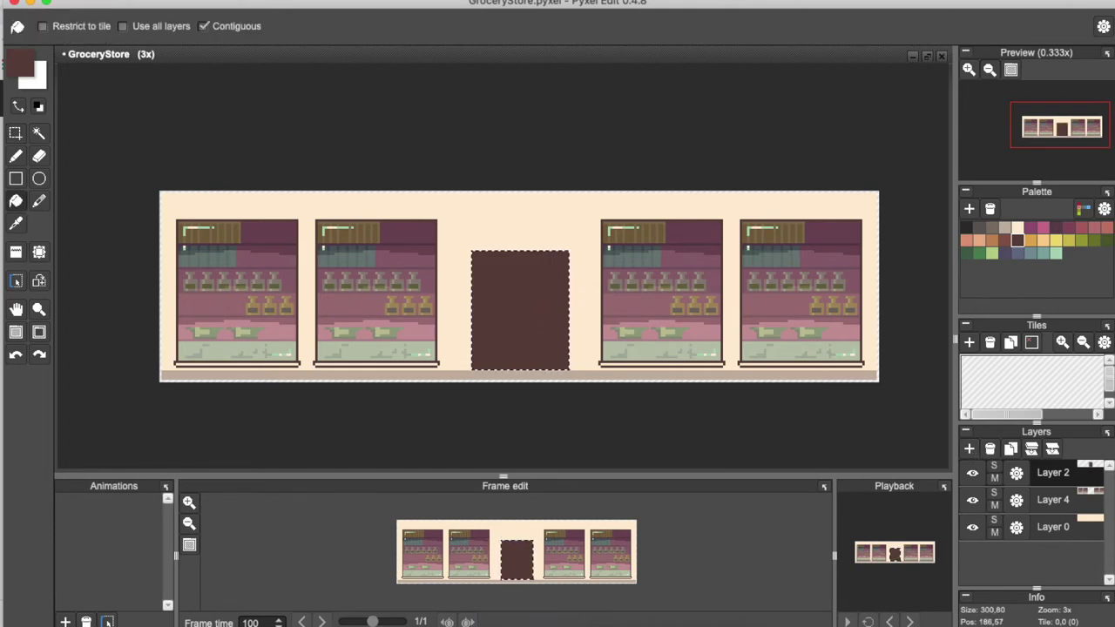
Clear a section 39 pixels wide and 6 high from the sidewalk strip below the door on Layer 0
click(1058, 530)
key(super+d)
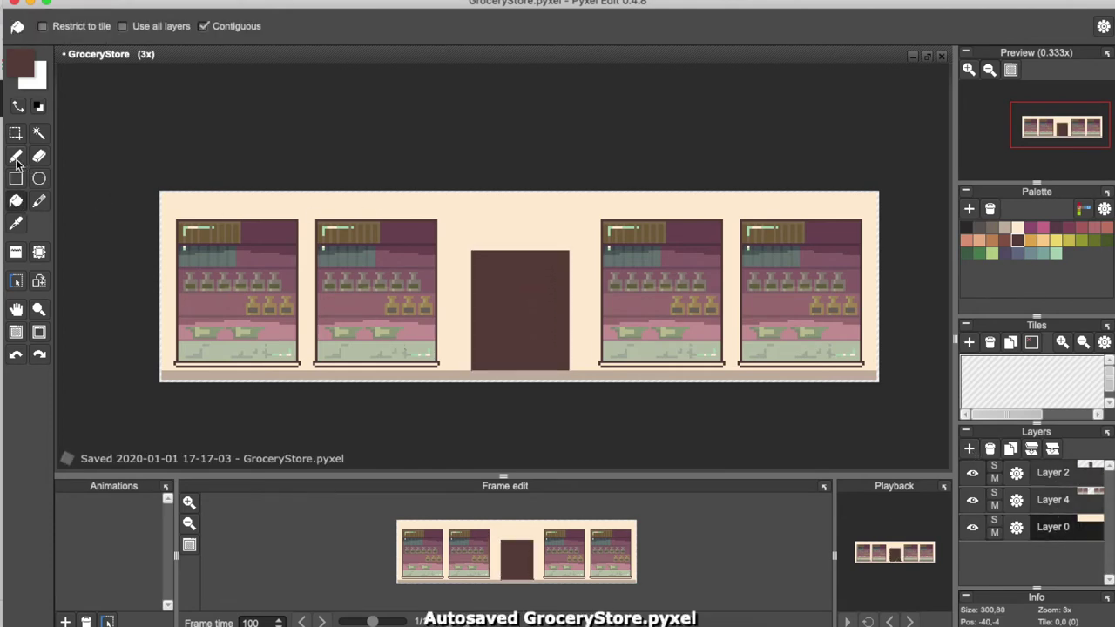
click(16, 132)
drag(474, 372, 566, 381)
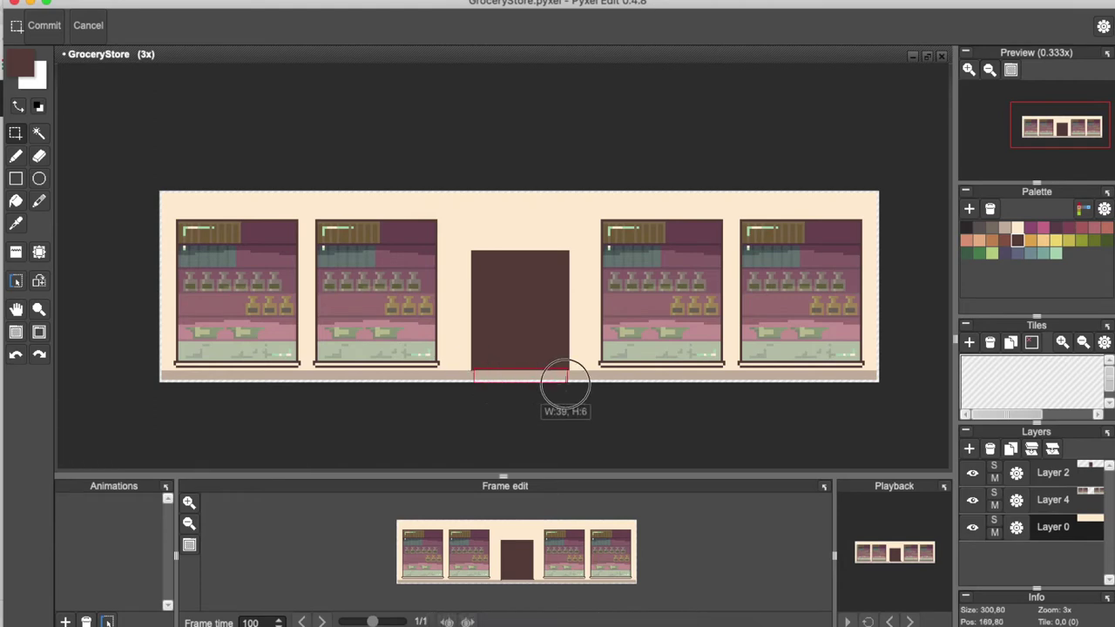
scroll(491, 377, up, 3)
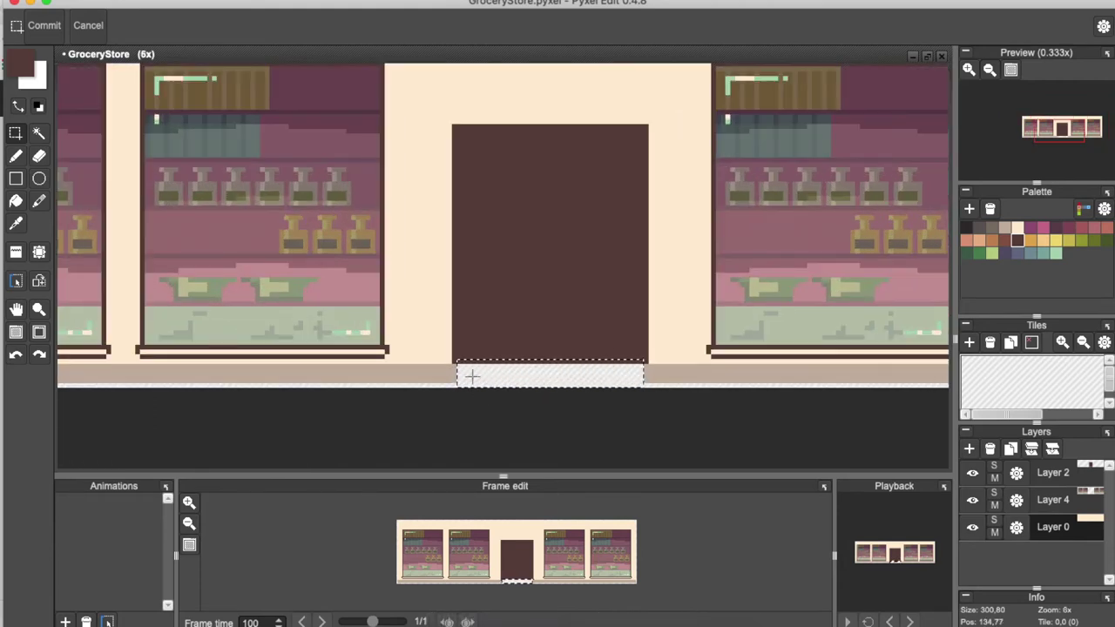
Cut a glass opening about 37 by 22 pixels from the door's upper half on Layer 2 and split it with a 2-pixel dark brown divider
click(1045, 474)
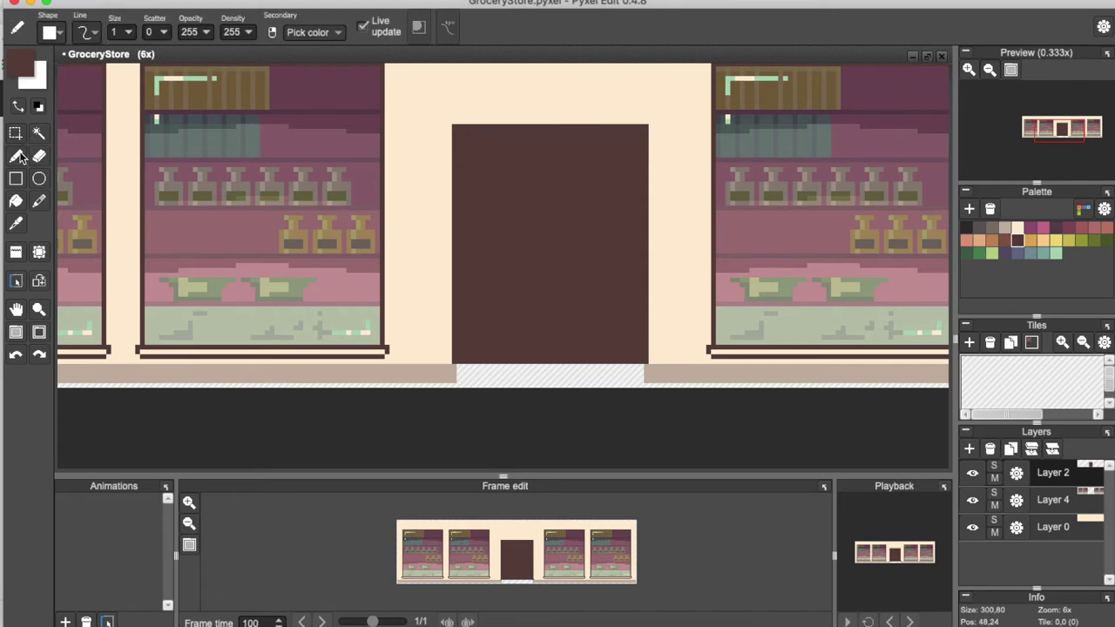
drag(463, 135, 637, 237)
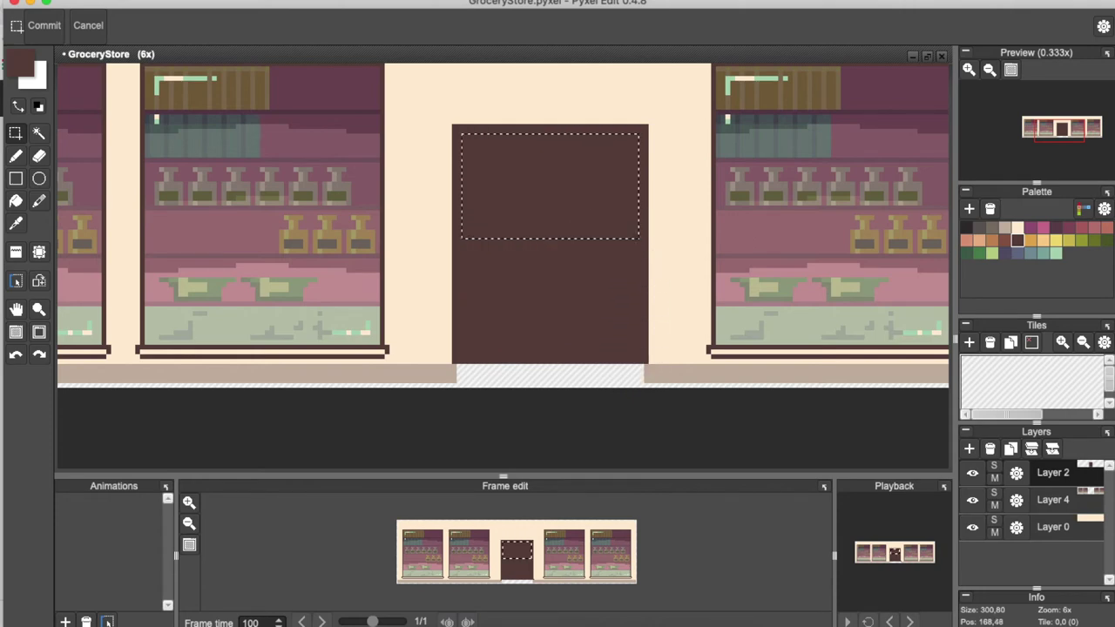
key(Delete)
key(b)
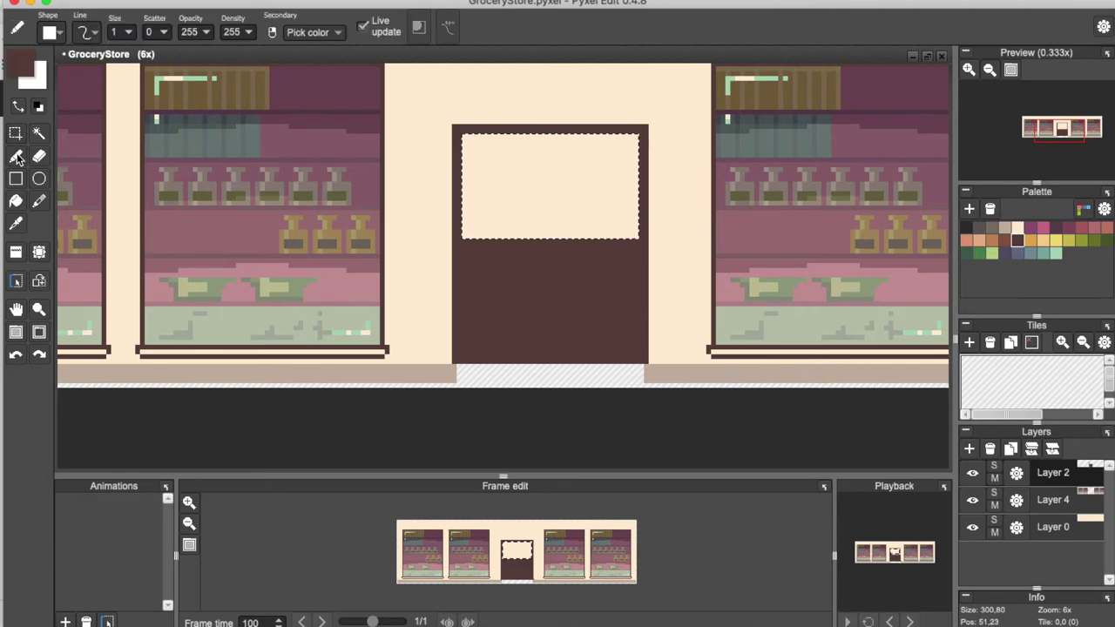
drag(545, 136, 548, 239)
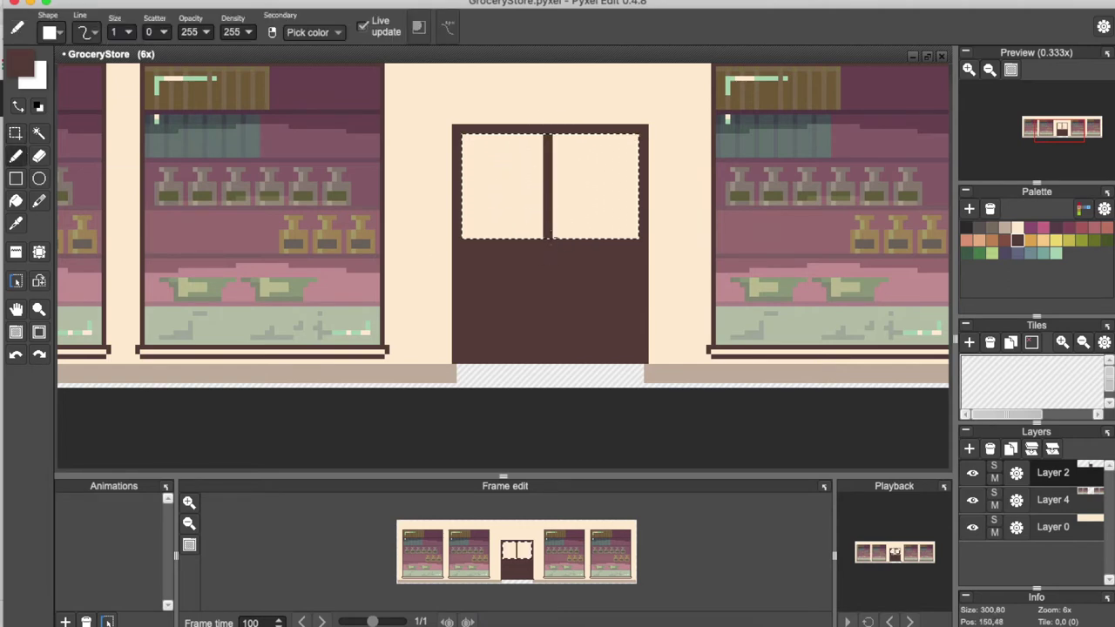
scroll(552, 235, down, 2)
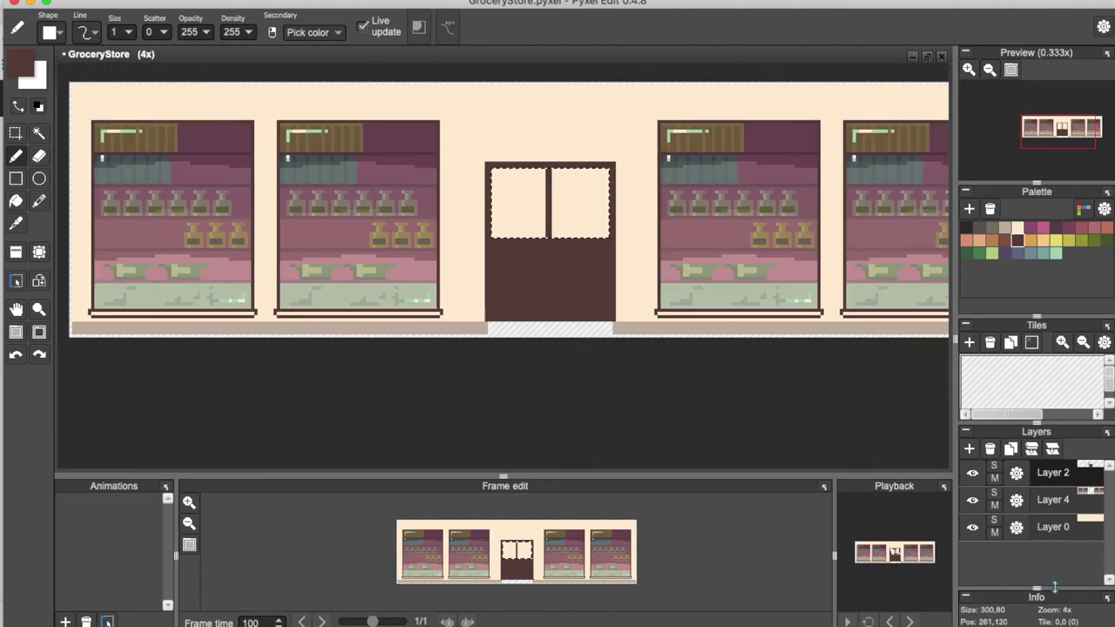
Outline a rectangular panel about 37 by 22 pixels on the door's lower half with a 1-pixel reddish-brown line
click(1004, 240)
key(super+d)
scroll(503, 272, up, 2)
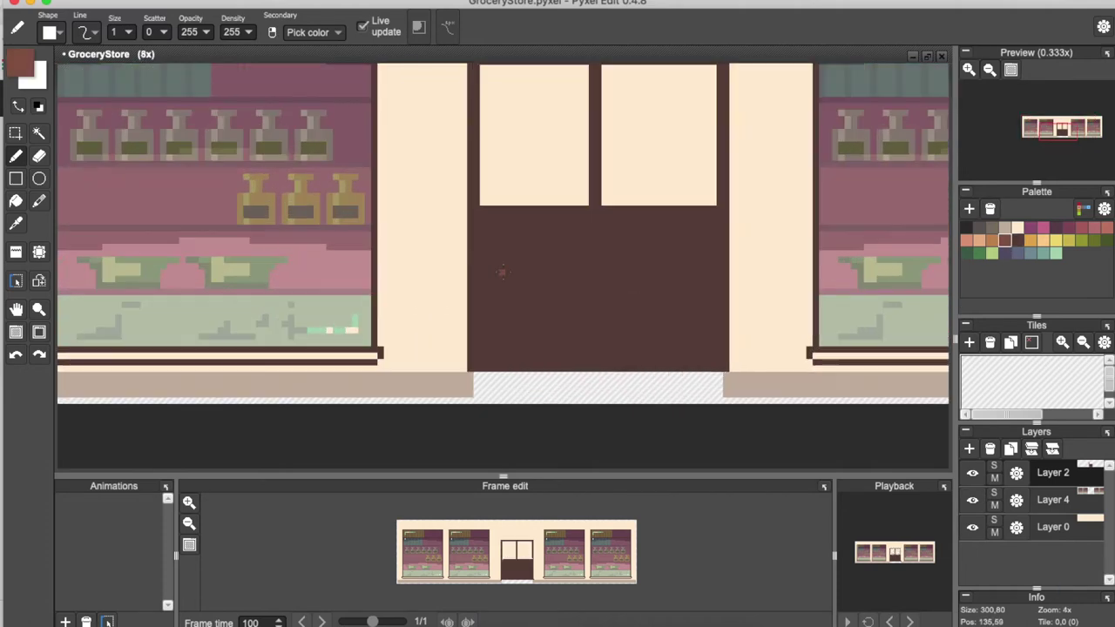
drag(483, 222, 485, 357)
mouse_move(714, 218)
mouse_down()
mouse_move(713, 359)
mouse_move(485, 357)
mouse_up()
drag(484, 217, 709, 219)
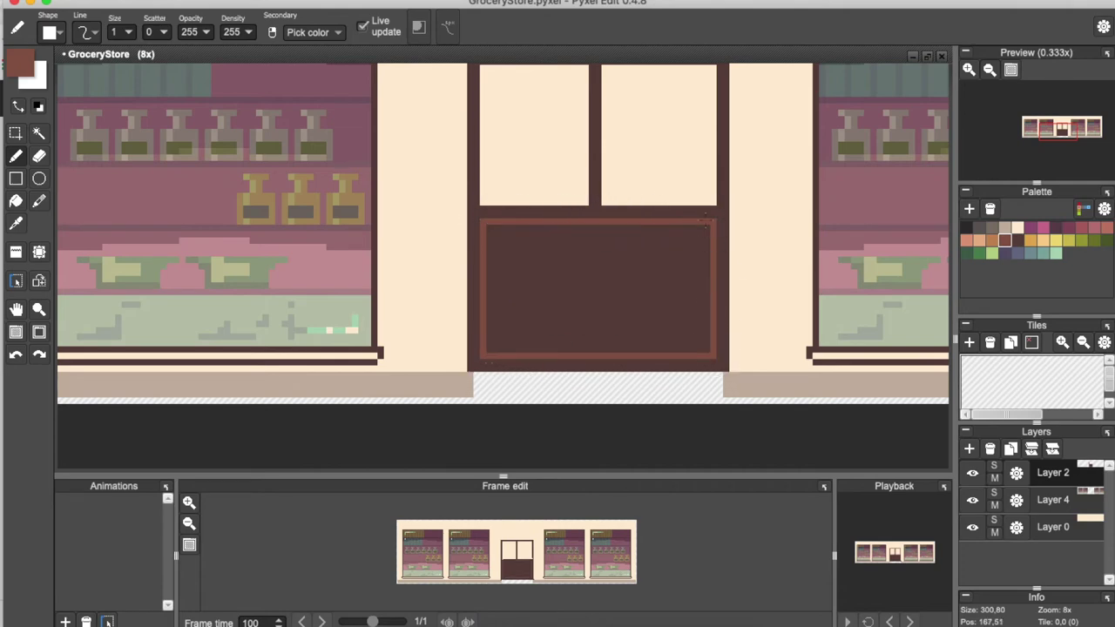
Recolour the lower panel's outline light orange-brown and fill the panel interior and door frame with reddish brown
click(993, 244)
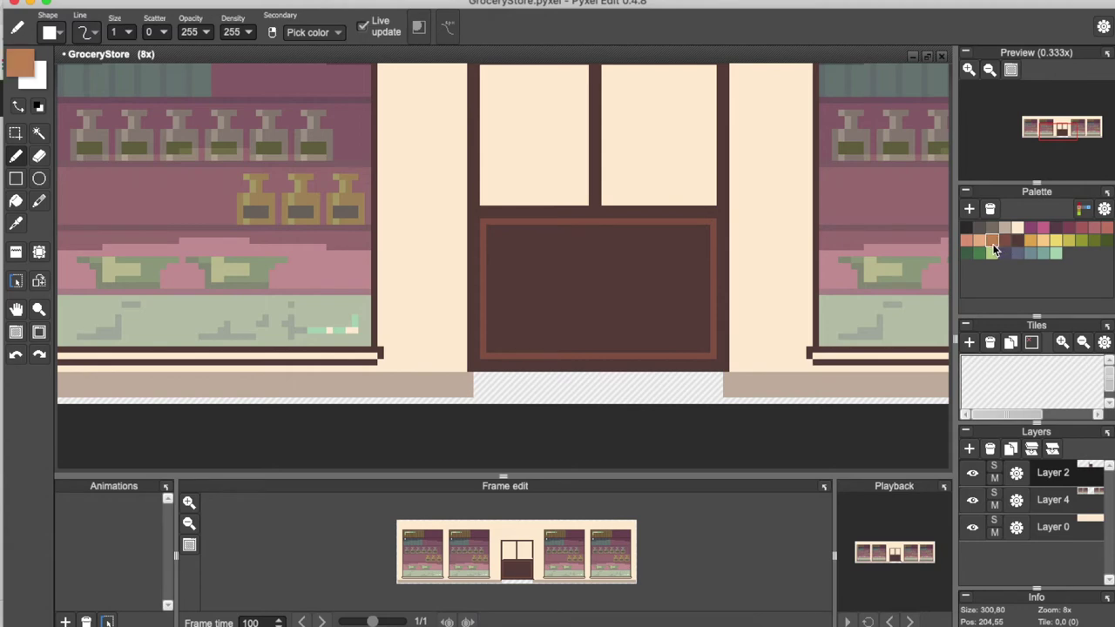
click(15, 201)
click(489, 346)
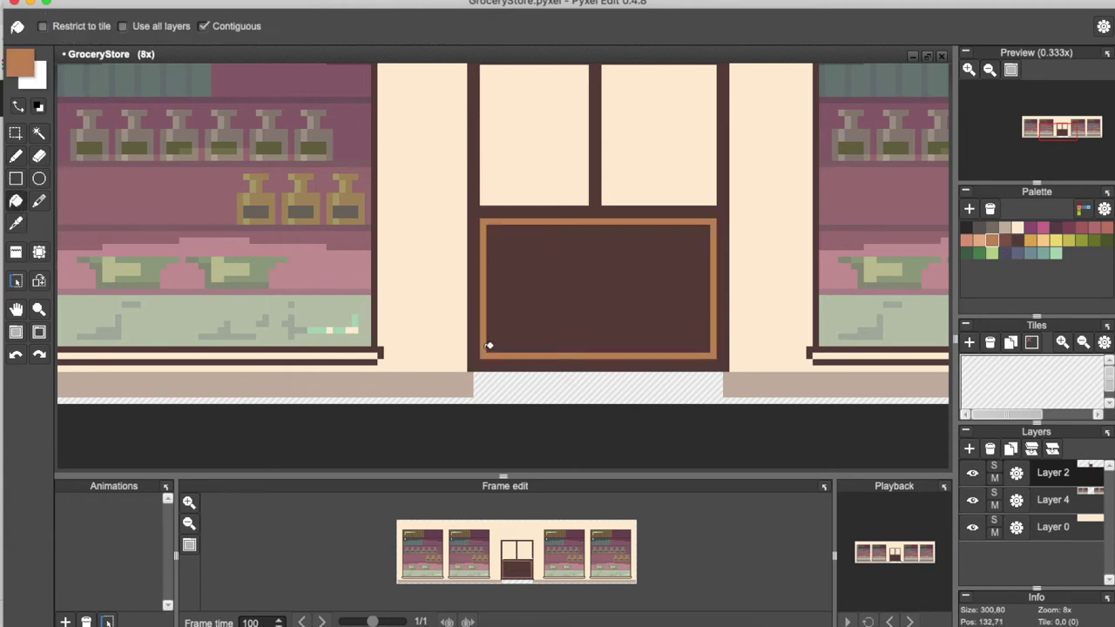
click(1006, 241)
click(677, 261)
click(699, 211)
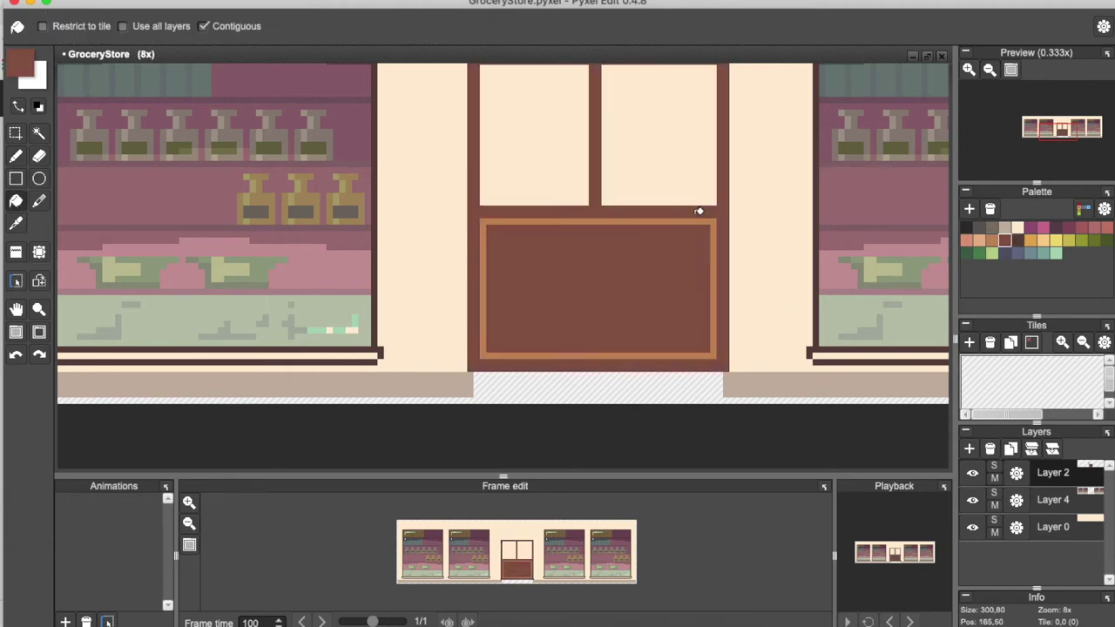
Draw a 1-pixel dark brown shadow line over the top edge of the door's lower panel outline
click(1017, 240)
click(16, 155)
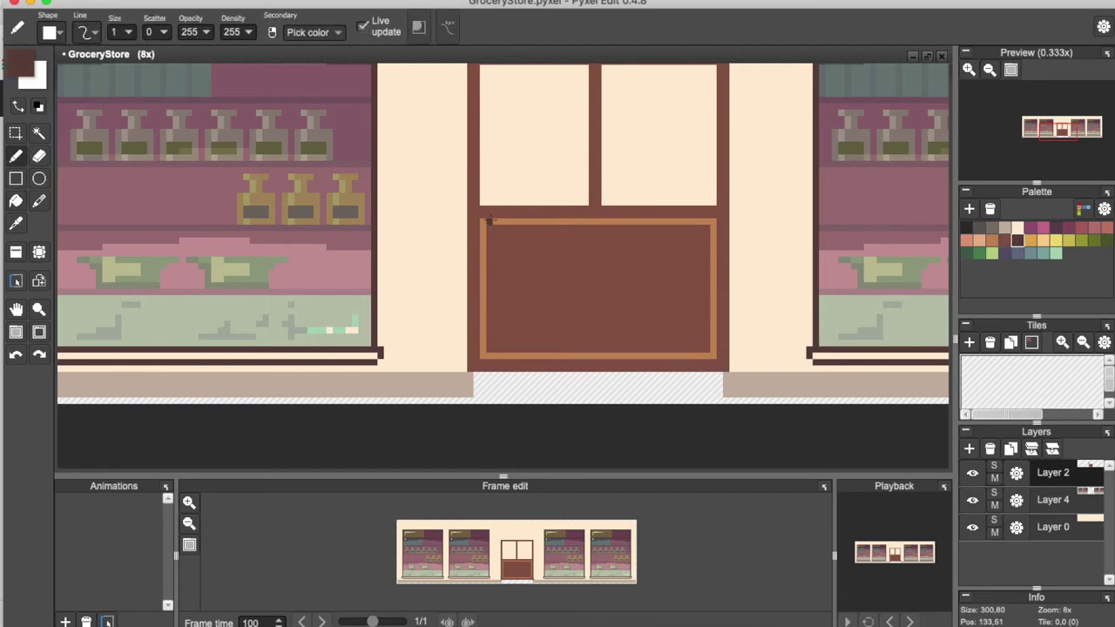
drag(489, 221, 712, 221)
scroll(637, 268, down, 2)
scroll(637, 267, down, 1)
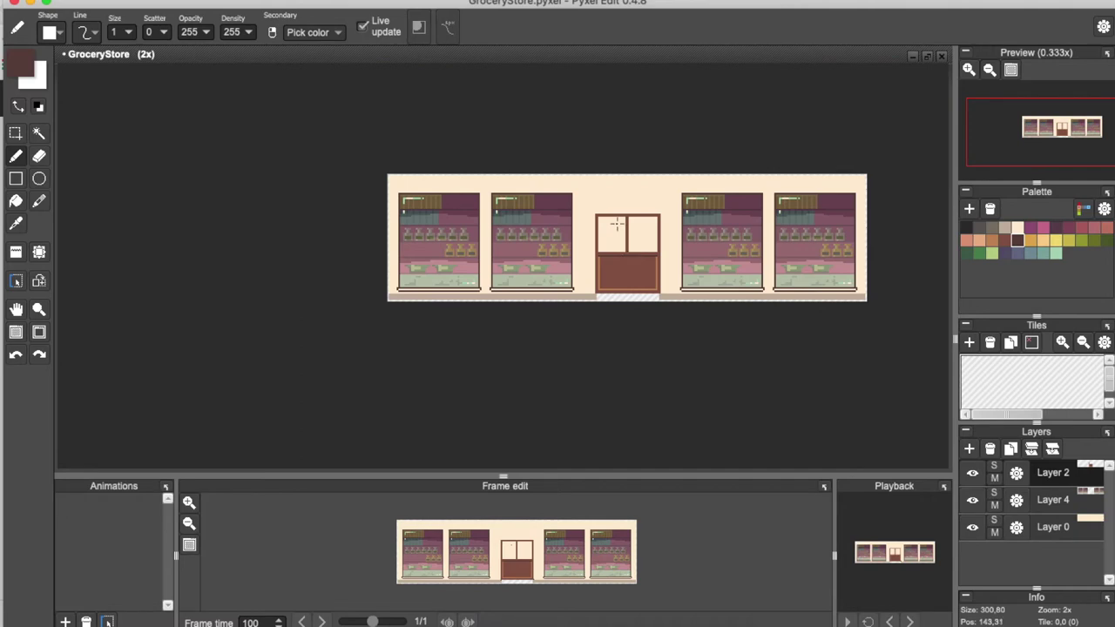
Draw 1-pixel dark brown shadow lines along the top inside edge of both glass panes in the door
scroll(616, 225, up, 4)
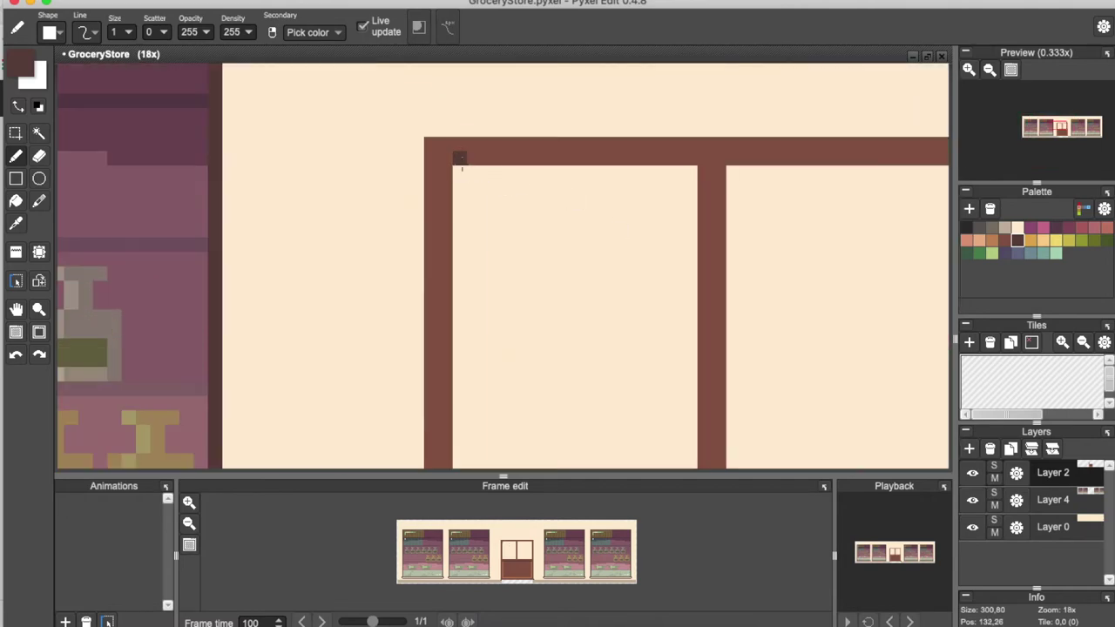
drag(459, 171, 688, 171)
key(space)
drag(780, 259, 537, 239)
drag(491, 152, 737, 153)
scroll(391, 296, down, 2)
Pick the panel outline's orange-brown and draw a 1-pixel highlight along the bottom edge of both door panes
key(space)
drag(376, 318, 448, 298)
scroll(406, 344, up, 2)
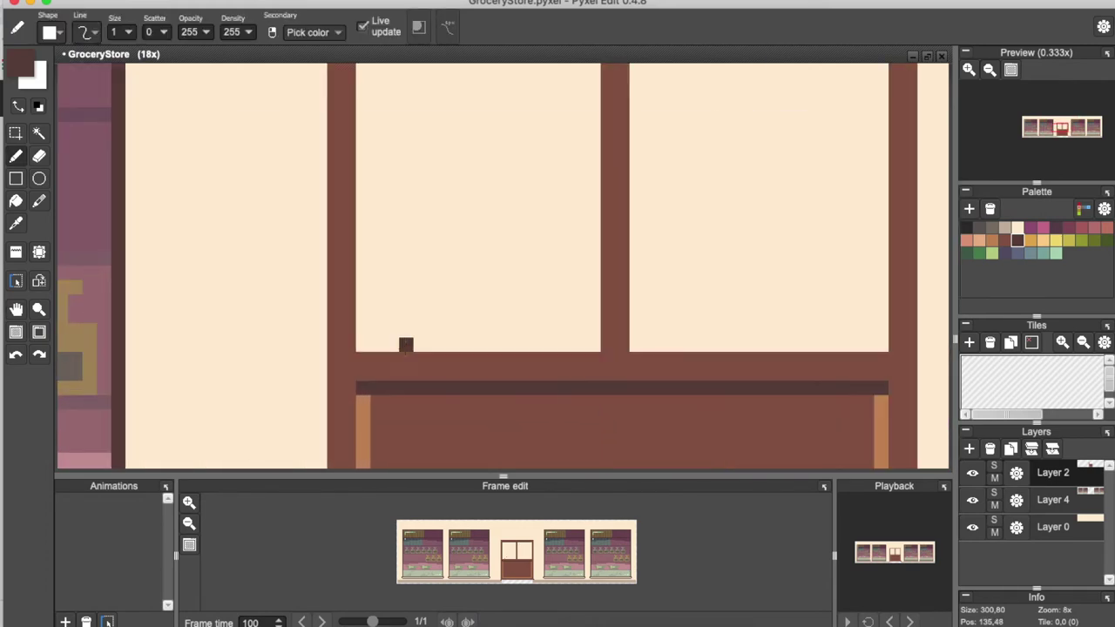
right_click(363, 416)
mouse_move(362, 345)
mouse_down()
mouse_move(835, 334)
mouse_move(882, 345)
mouse_up()
scroll(590, 314, down, 2)
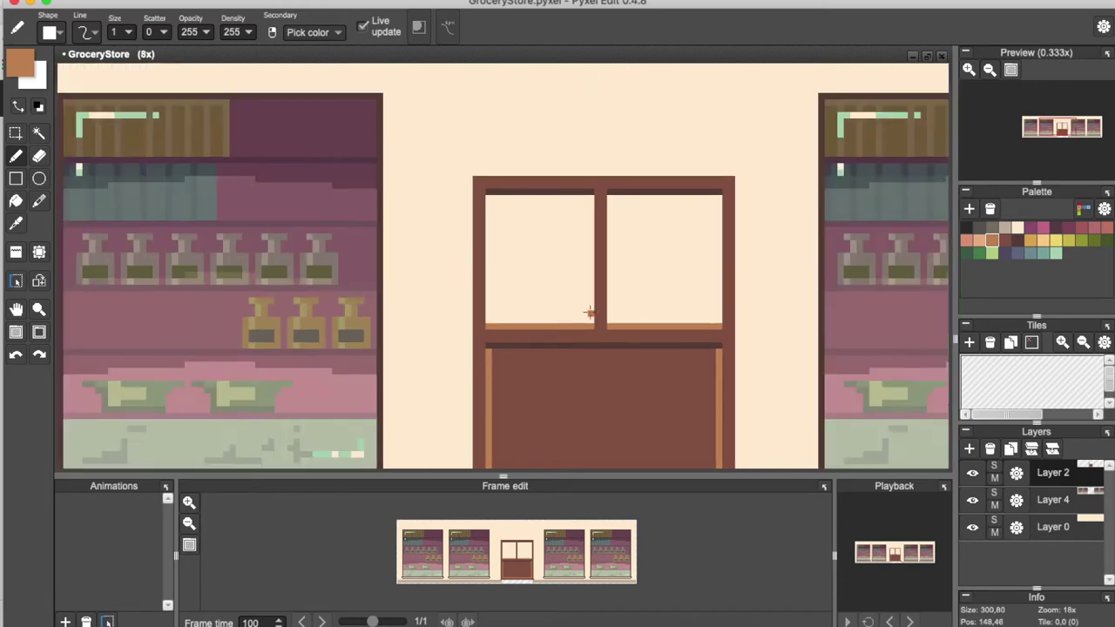
Draw a narrow handle on the door's left frame in orange-brown with a dark brown lower end and a light tan highlight
scroll(591, 311, up, 2)
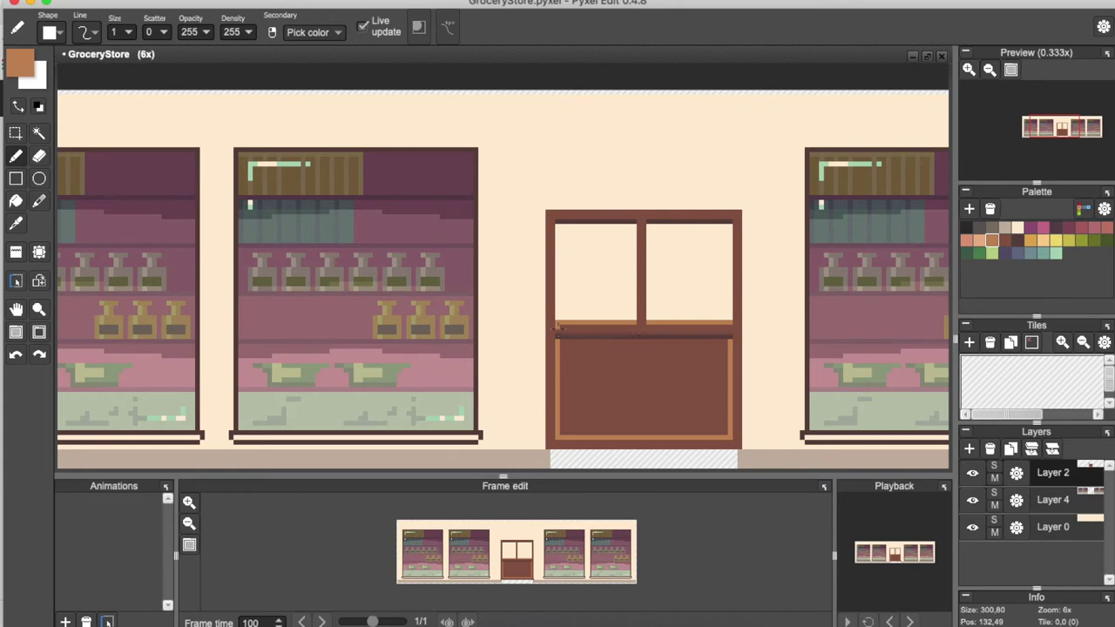
scroll(557, 327, up, 2)
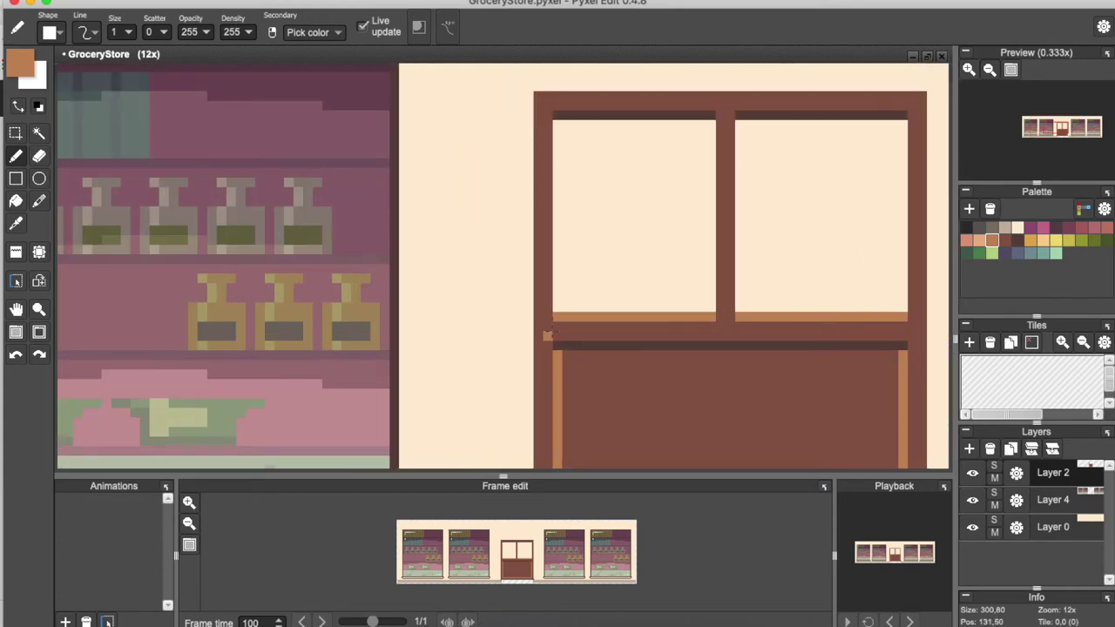
drag(549, 335, 550, 368)
click(1009, 239)
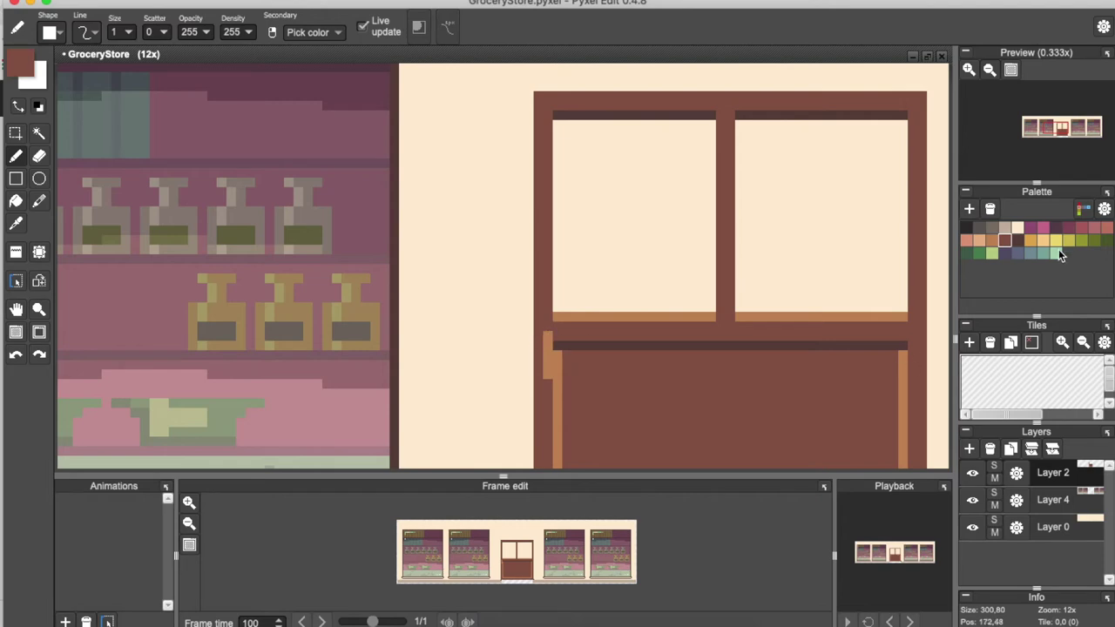
click(1018, 240)
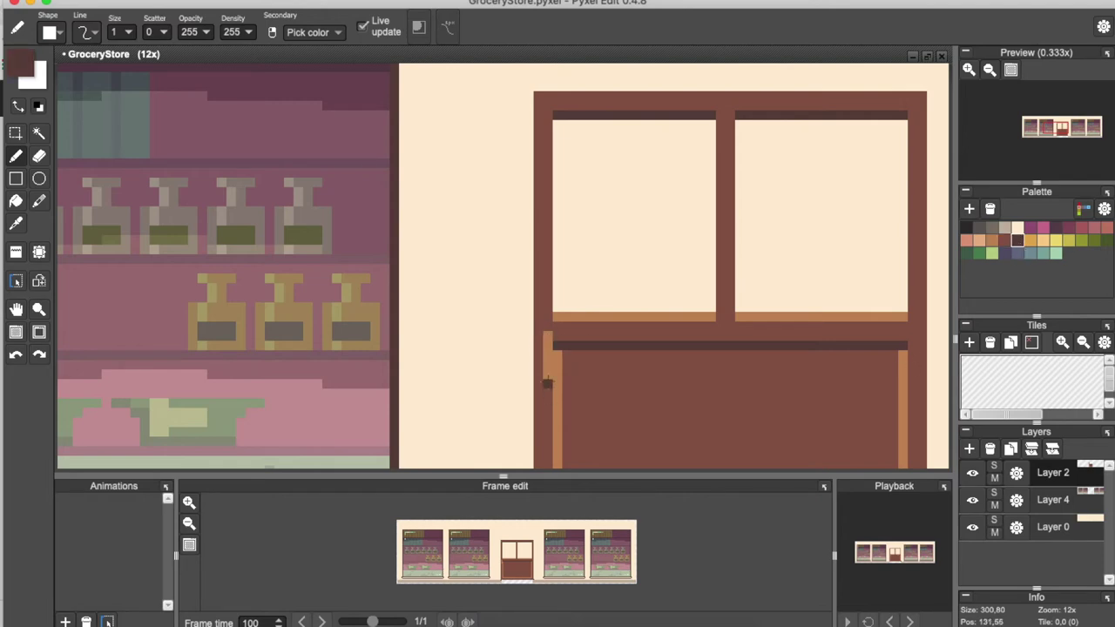
click(992, 240)
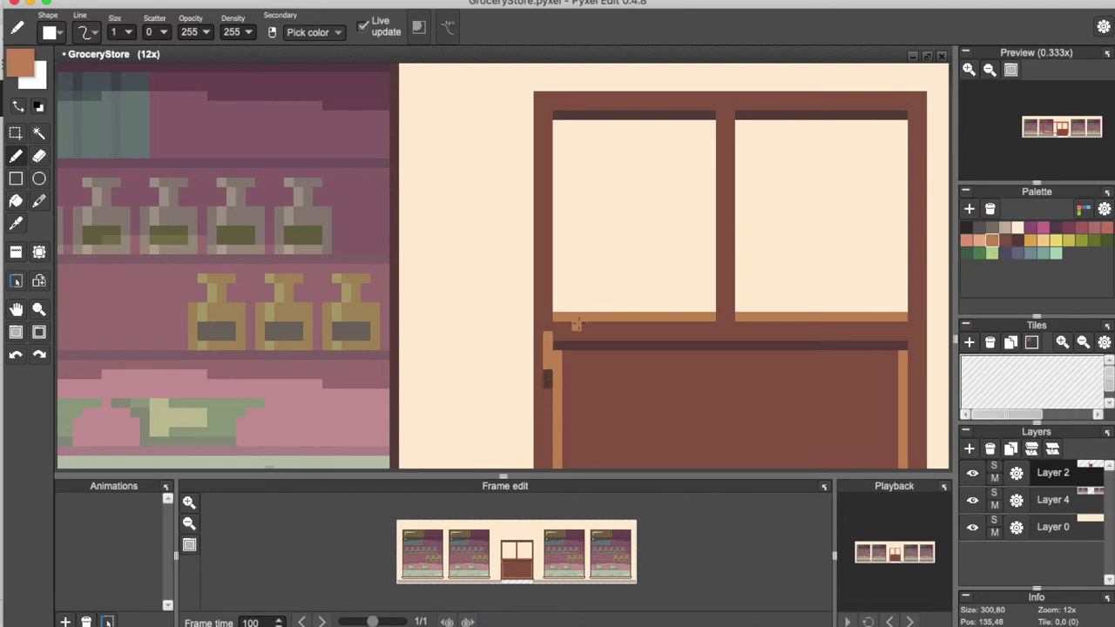
click(979, 241)
click(556, 346)
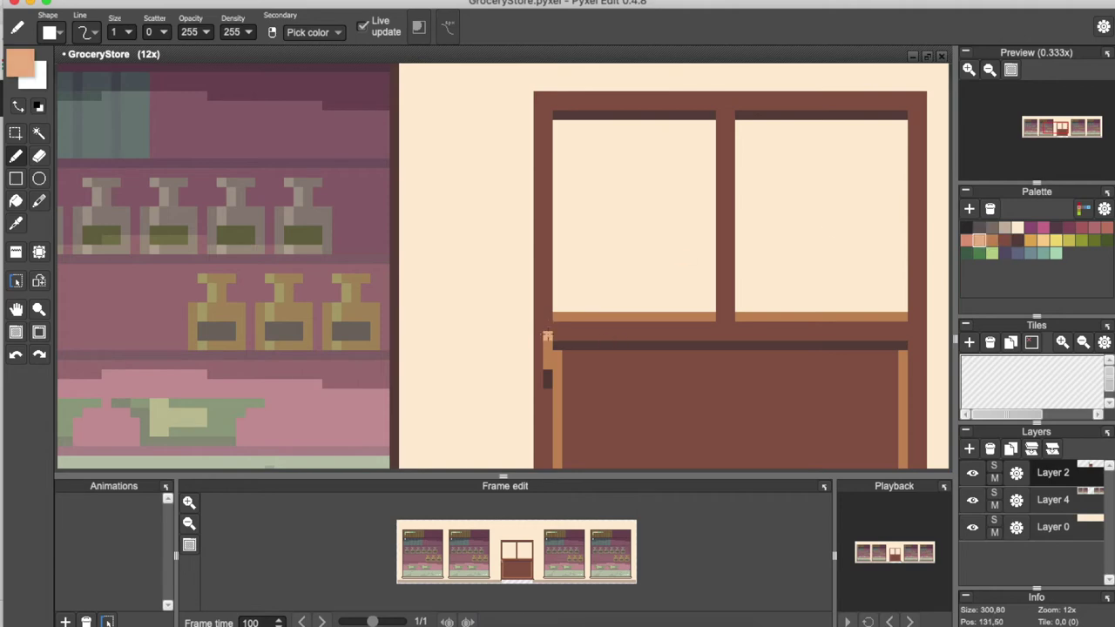
Draw a stepped near-black edge across the door's left window pane and fill the area above it near-black
scroll(551, 346, down, 2)
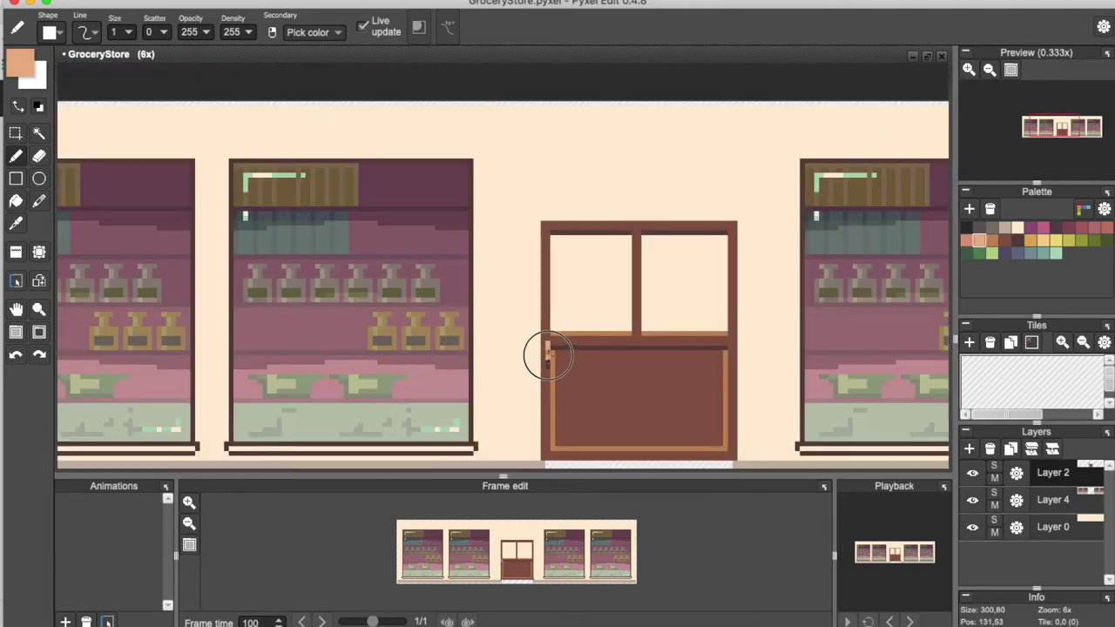
scroll(548, 349, up, 3)
scroll(557, 392, down, 5)
scroll(568, 436, up, 1)
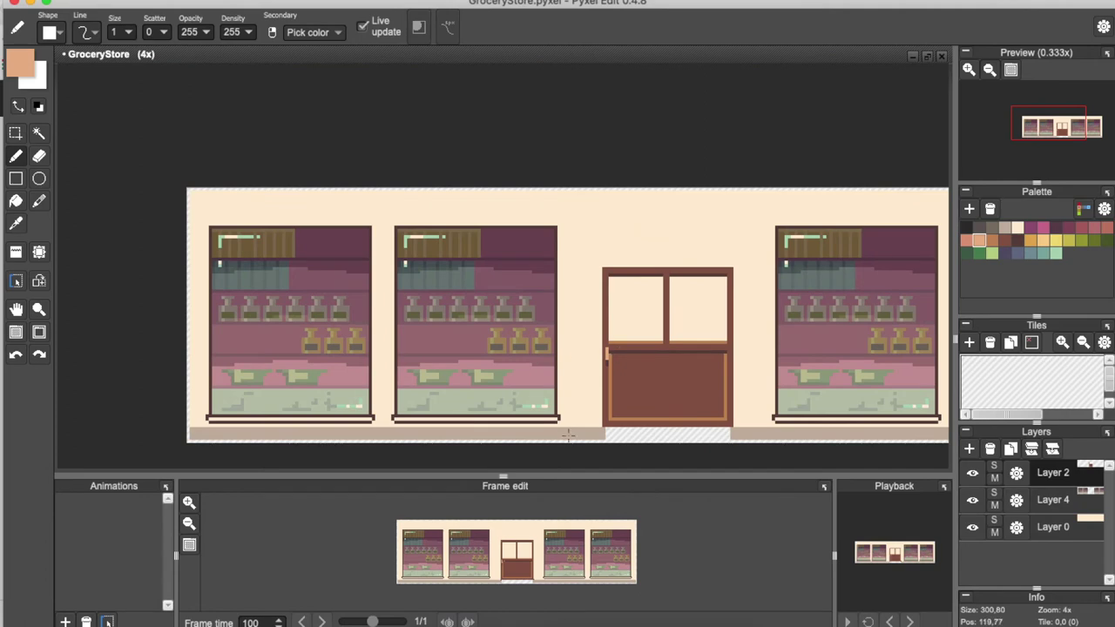
scroll(651, 396, down, 2)
scroll(677, 385, up, 1)
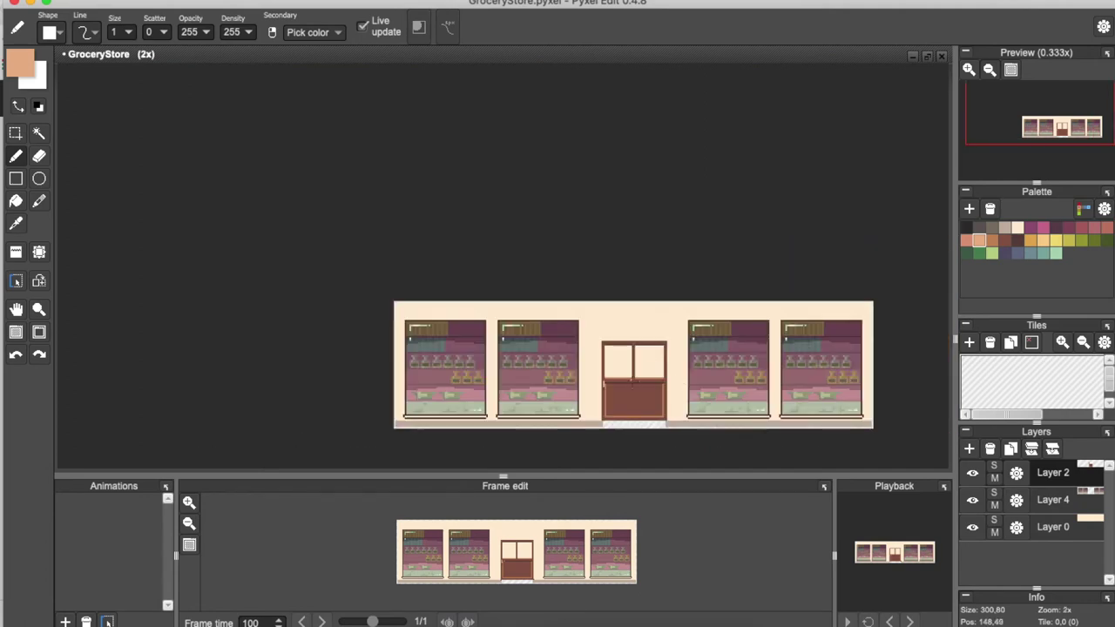
scroll(636, 422, up, 3)
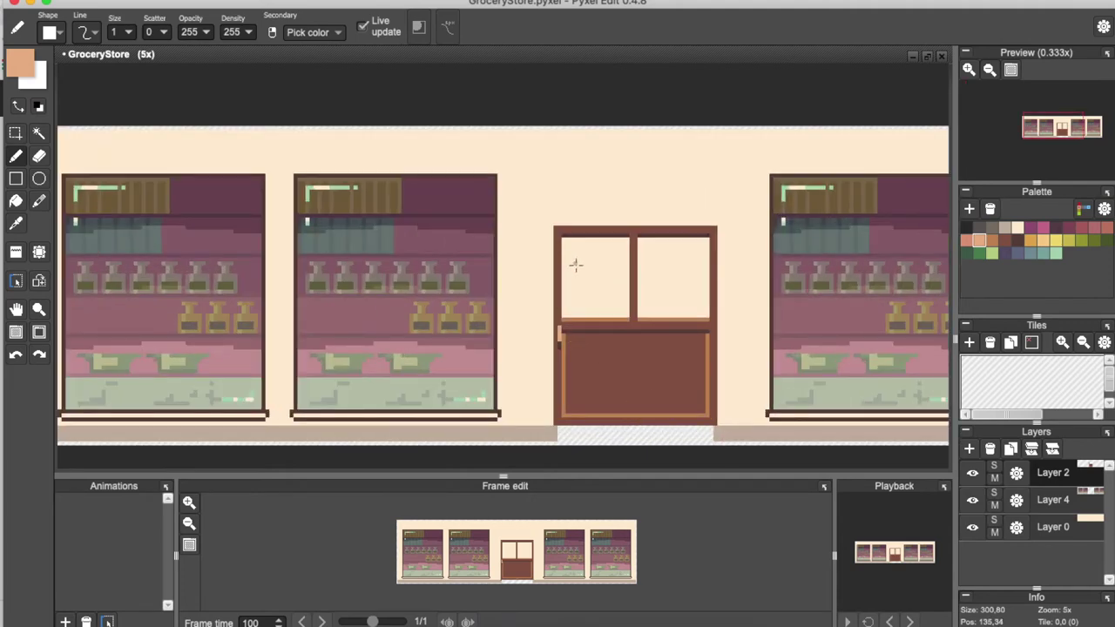
click(970, 229)
scroll(582, 272, up, 4)
mouse_move(524, 239)
mouse_down()
mouse_move(662, 225)
mouse_move(673, 237)
mouse_move(760, 238)
mouse_up()
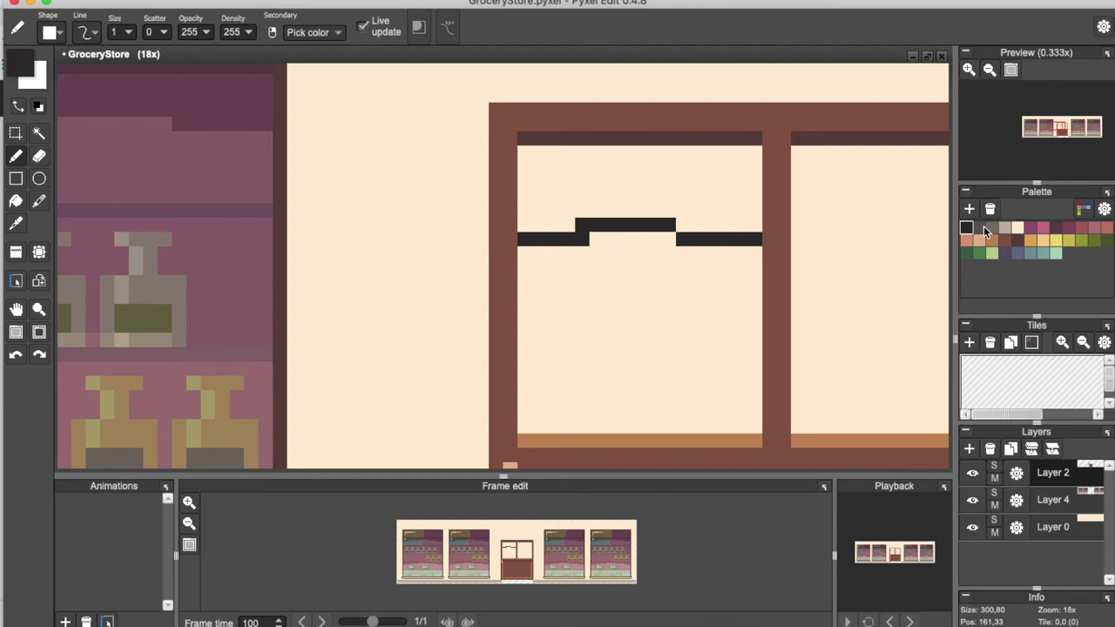
click(16, 201)
click(523, 160)
Draw a dark grey stepped edge below the near-black area of the left pane and fill a grey-brown stepped band beneath it
click(979, 229)
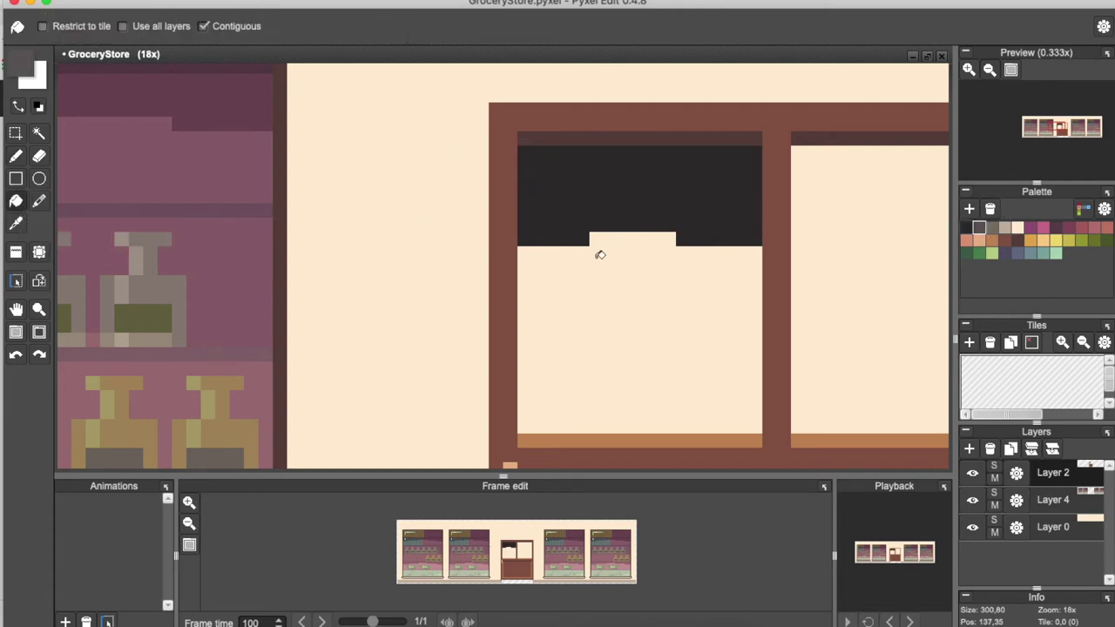
click(16, 155)
mouse_move(525, 312)
mouse_down()
mouse_move(665, 298)
mouse_move(749, 311)
mouse_up()
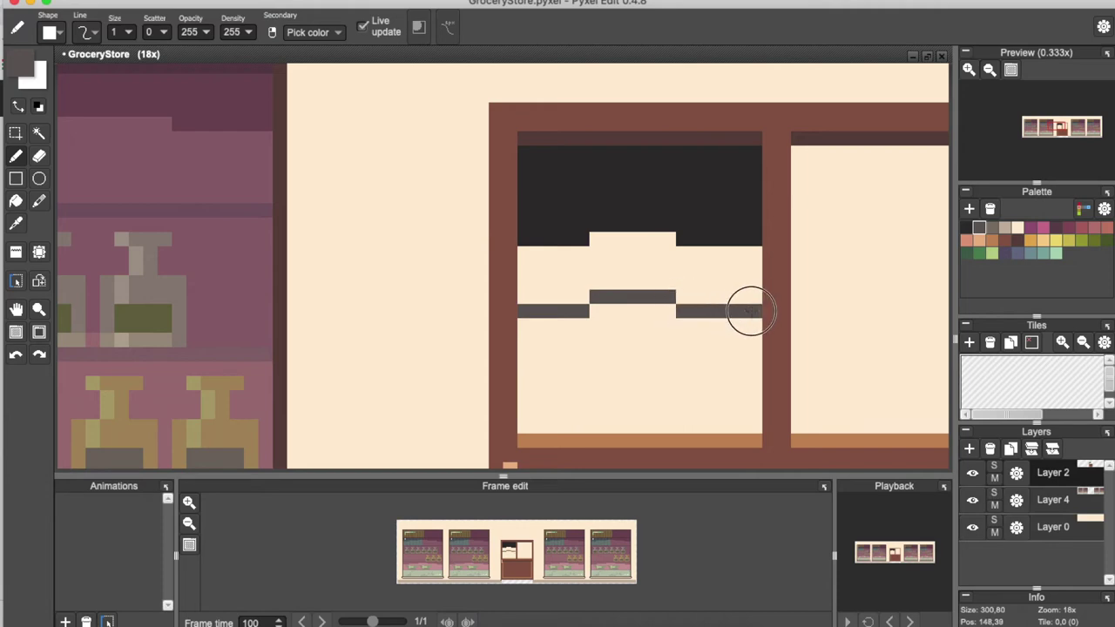
click(992, 228)
mouse_move(525, 410)
mouse_down()
mouse_move(581, 398)
mouse_move(576, 407)
mouse_move(675, 398)
mouse_move(750, 409)
mouse_up()
click(16, 201)
click(579, 313)
Fill the left pane's gap under the near-black area with dark grey and the remaining strip at its base with taupe
click(981, 228)
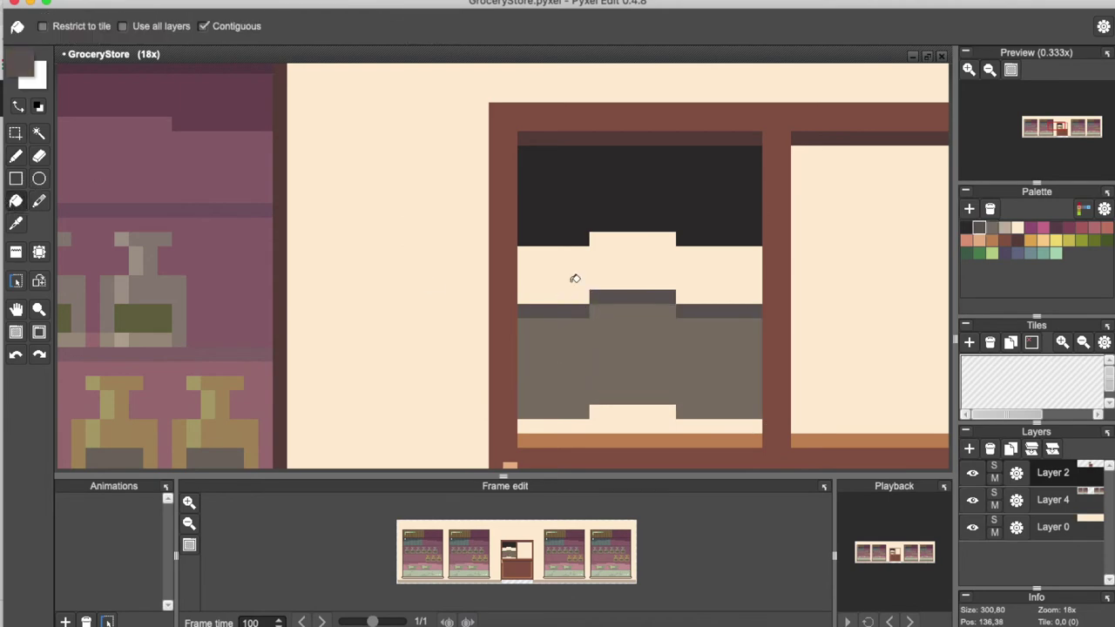
click(575, 279)
click(1007, 228)
click(649, 412)
scroll(618, 337, down, 4)
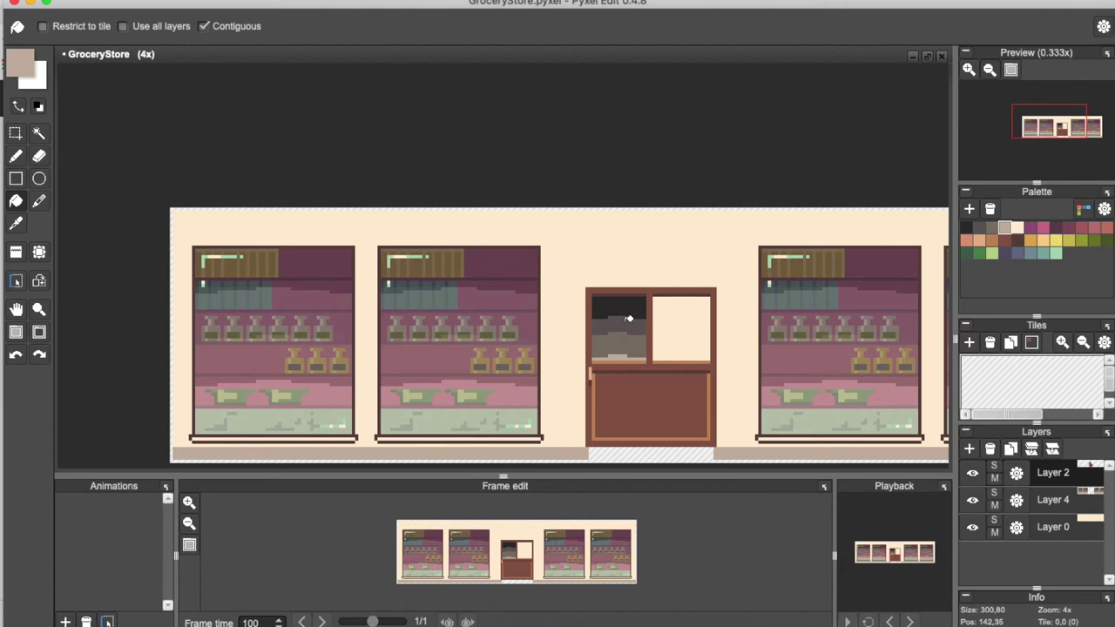
Copy the left pane's banded interior and align the copy with the left edge of the door's right pane
scroll(626, 321, up, 3)
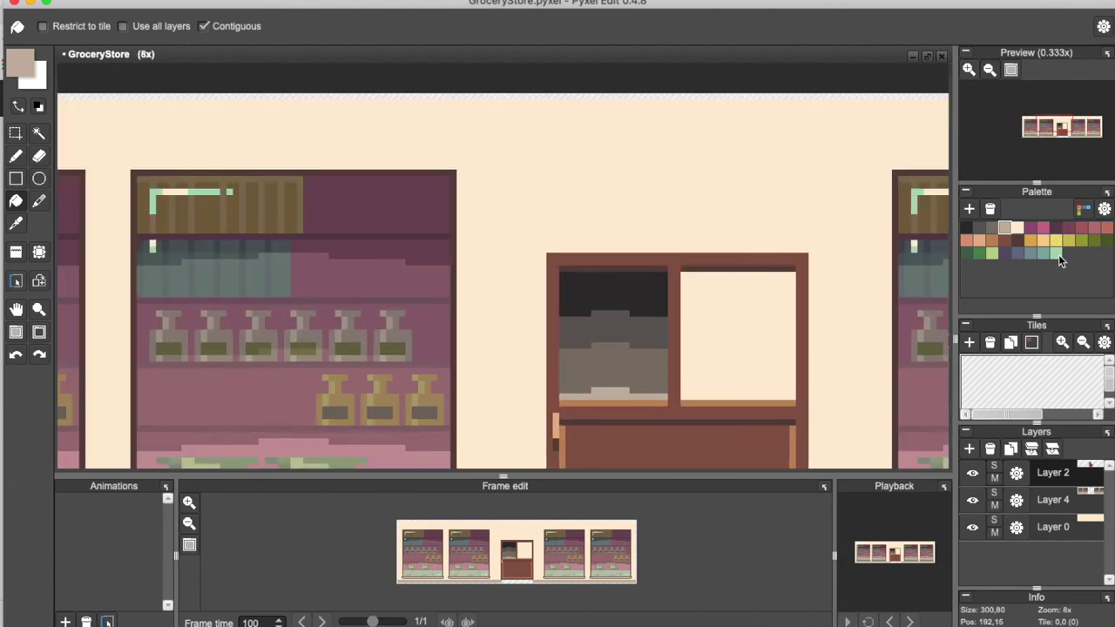
click(16, 133)
drag(564, 276, 666, 396)
key(Right)
key(Right)
key(Right)
key(Right)
key(Right)
key(Right)
key(Right)
key(Right)
key(Right)
key(Right)
key(Right)
key(Right)
key(Right)
key(Right)
key(Right)
key(Right)
key(Right)
key(Right)
key(Right)
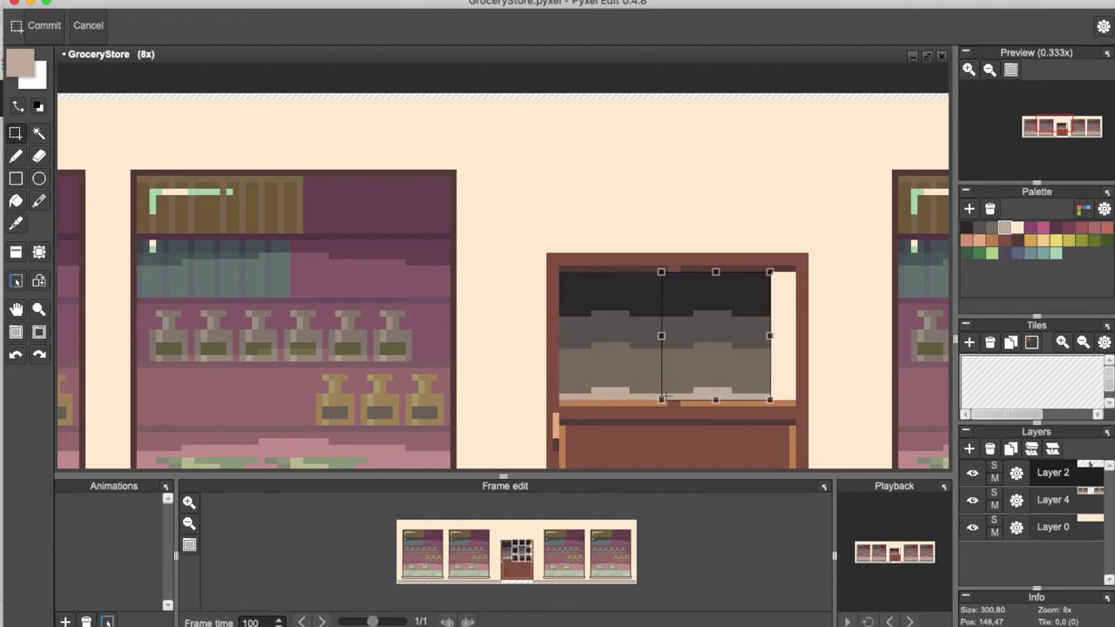
key(Left)
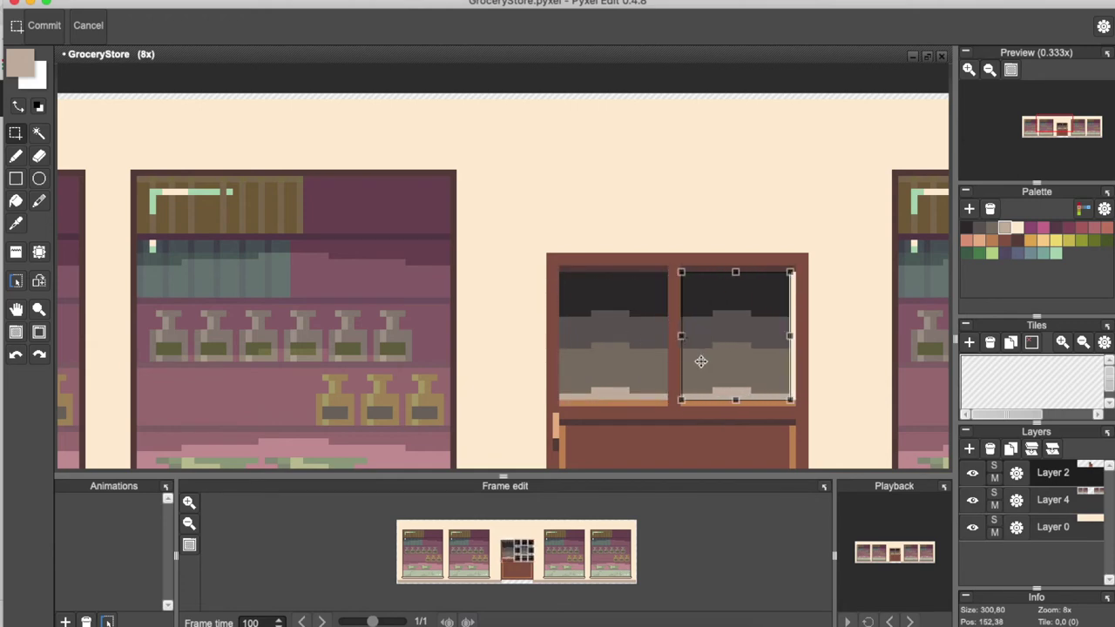
Stretch the copied interior to fill the full width of the right pane and commit it
drag(791, 336, 802, 334)
click(821, 261)
click(743, 230)
Draw mint green glass highlights in the upper left corners of both door panes
click(1055, 254)
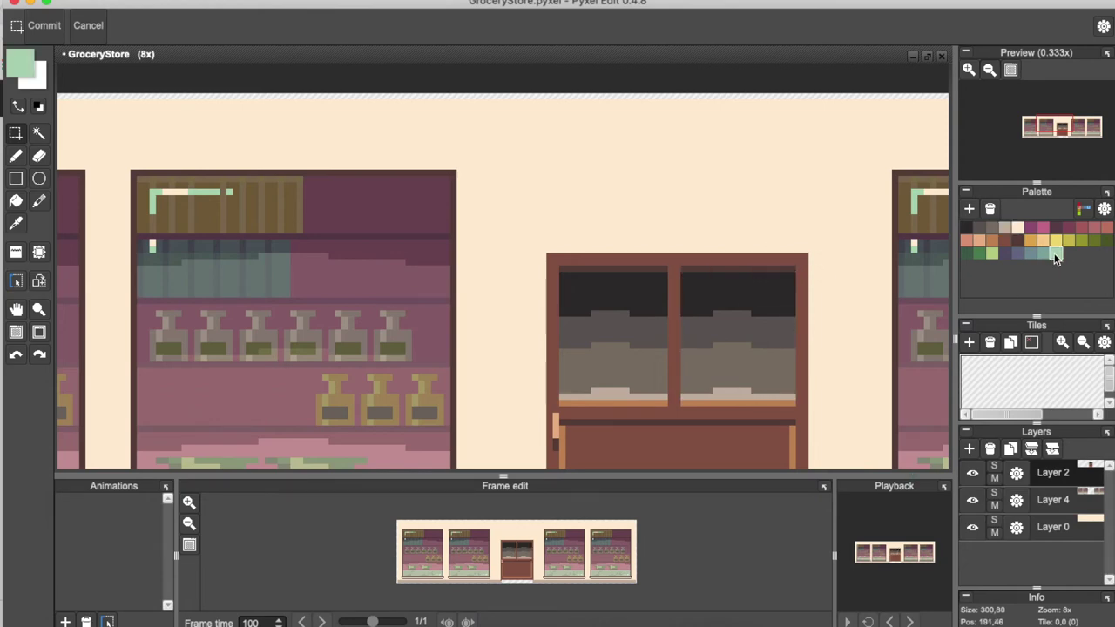
click(16, 156)
scroll(551, 301, up, 3)
drag(592, 259, 624, 259)
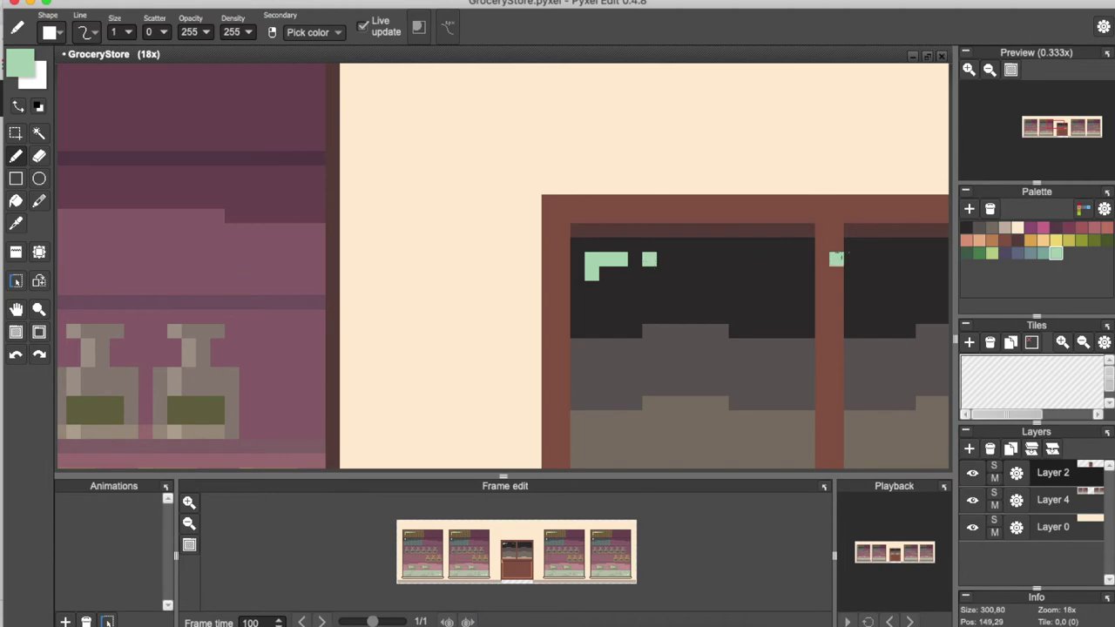
drag(865, 258, 923, 259)
click(865, 273)
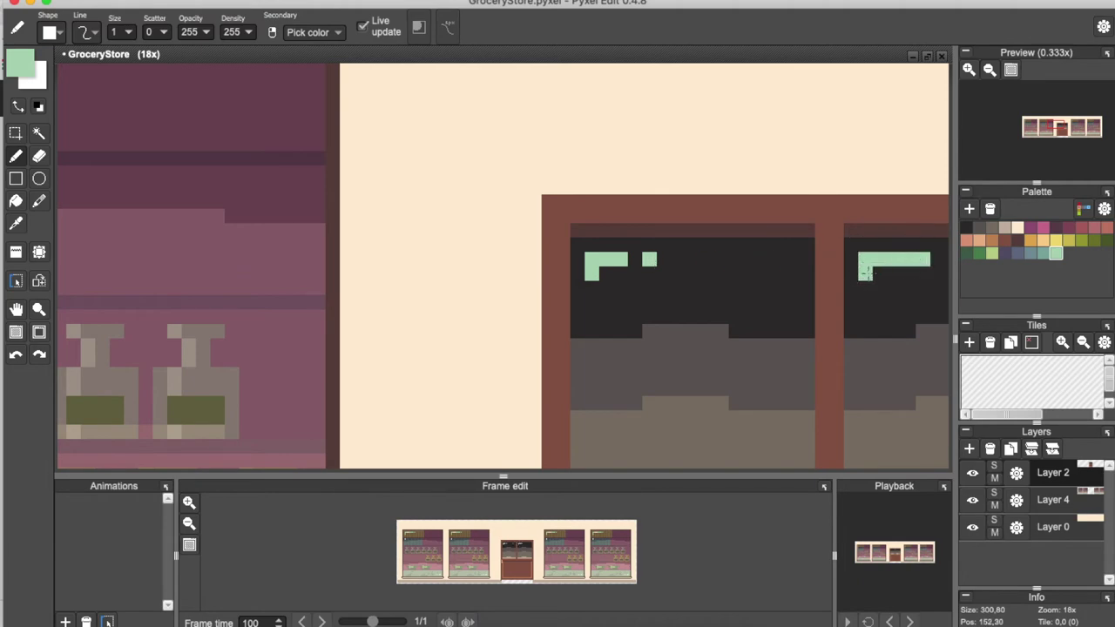
Add L-shaped mint green glass highlights in the lower right corners of both door panes
scroll(862, 277, down, 3)
scroll(670, 319, up, 3)
mouse_move(683, 330)
mouse_down()
mouse_move(692, 332)
mouse_move(669, 329)
mouse_up()
mouse_move(873, 331)
mouse_down()
mouse_move(886, 331)
mouse_move(886, 311)
mouse_move(847, 330)
mouse_up()
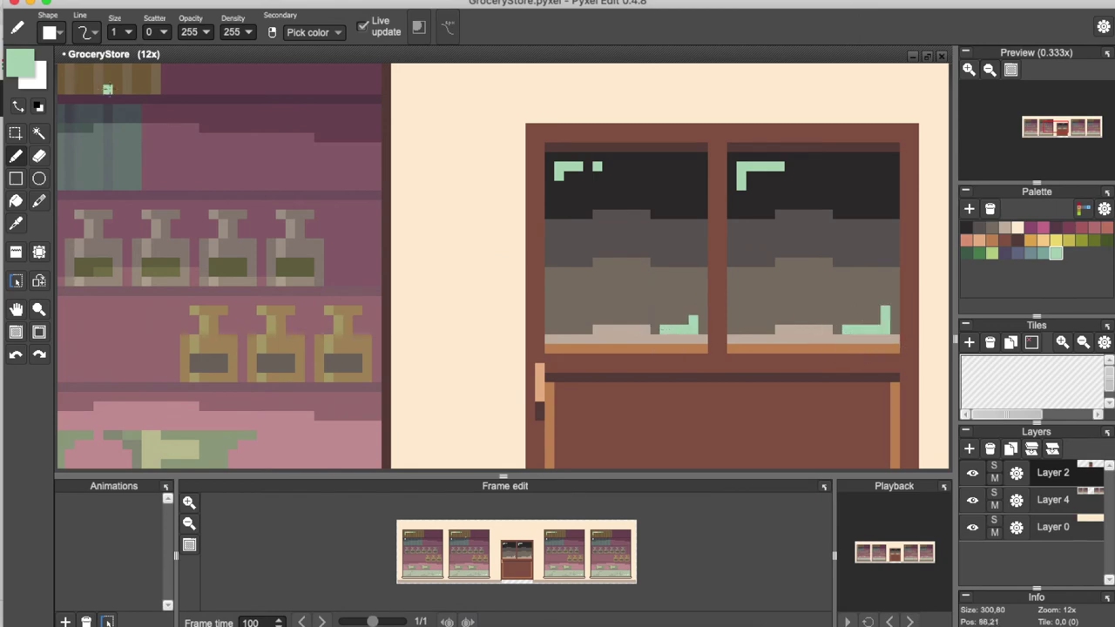
Recolor parts of the mint highlights on both door panes with cream accent pixels
click(1017, 229)
click(750, 165)
drag(770, 166, 778, 166)
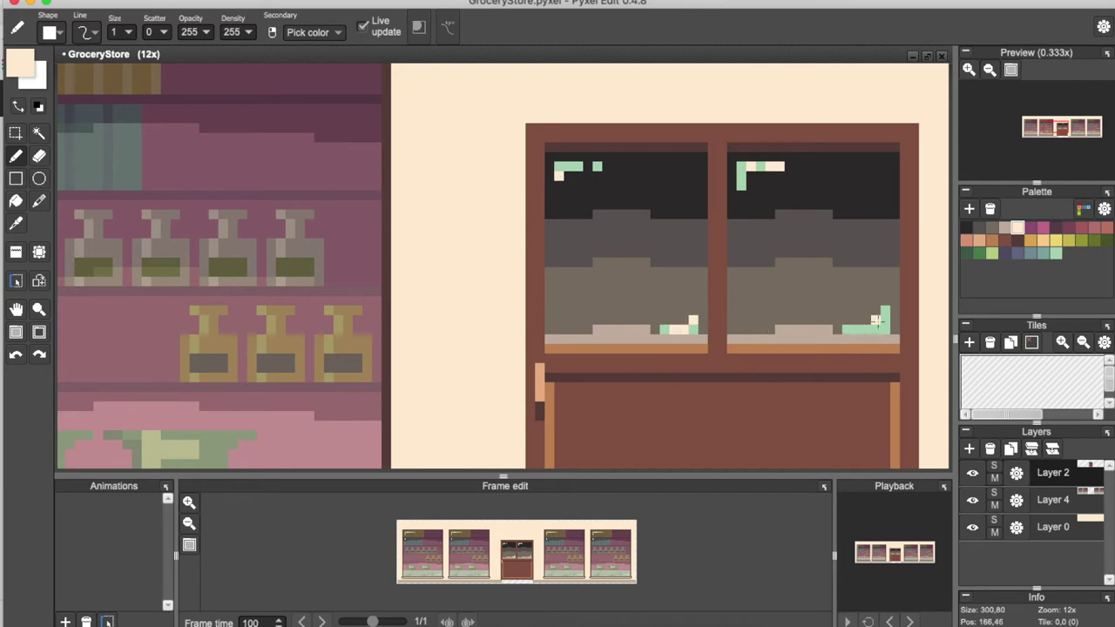
scroll(751, 300, down, 3)
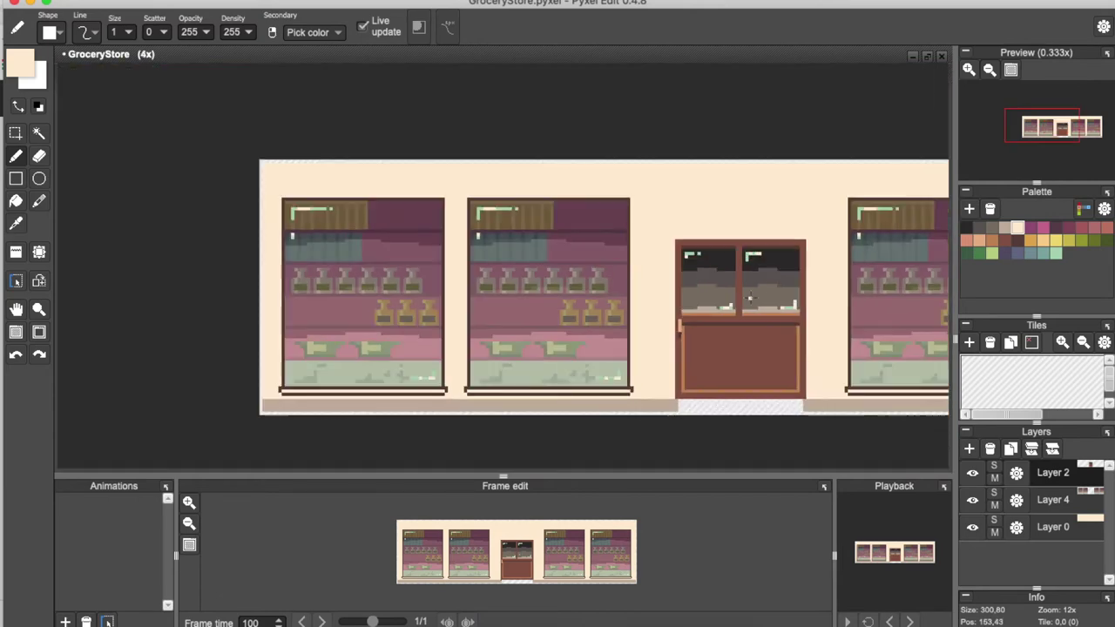
scroll(749, 300, down, 2)
scroll(779, 265, up, 3)
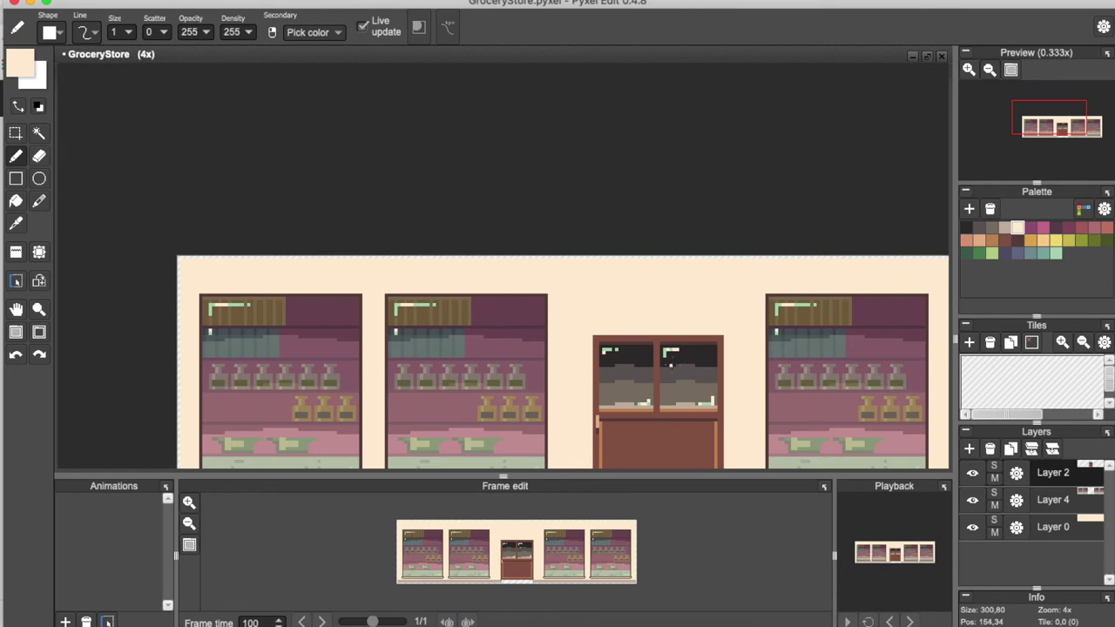
Draw a taupe lintel across the full width of the door, directly above its frame
click(1009, 227)
scroll(633, 318, up, 2)
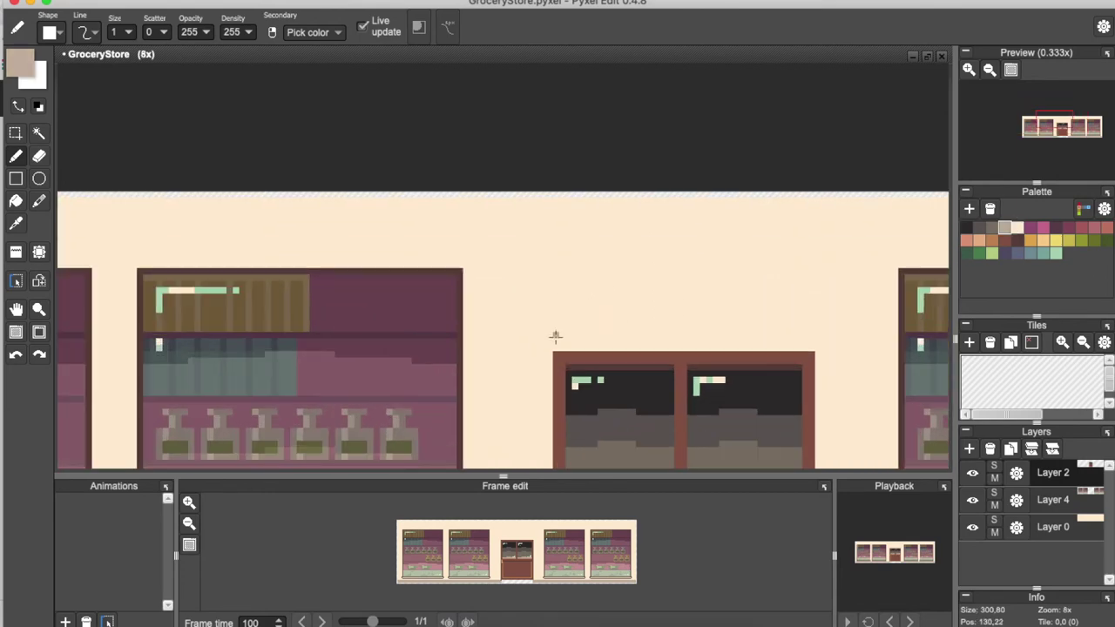
mouse_move(555, 346)
mouse_down()
mouse_move(825, 341)
mouse_move(807, 341)
mouse_move(815, 345)
mouse_up()
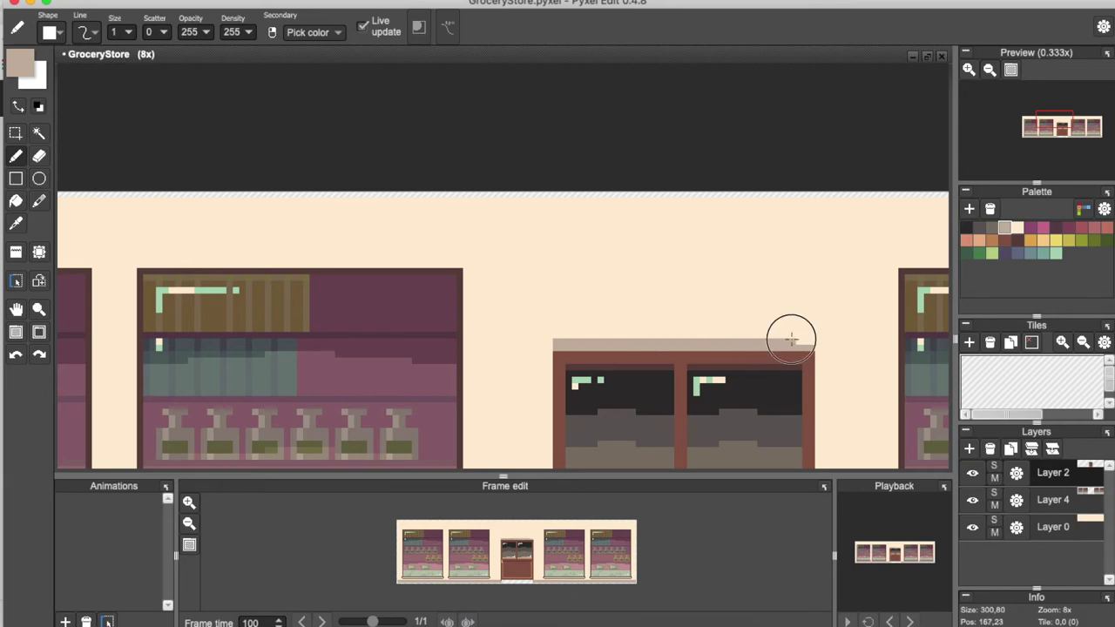
Paint a grey-brown shadow strip directly beneath the door, across the empty gap in the base ledge
scroll(692, 332, down, 2)
scroll(693, 331, down, 1)
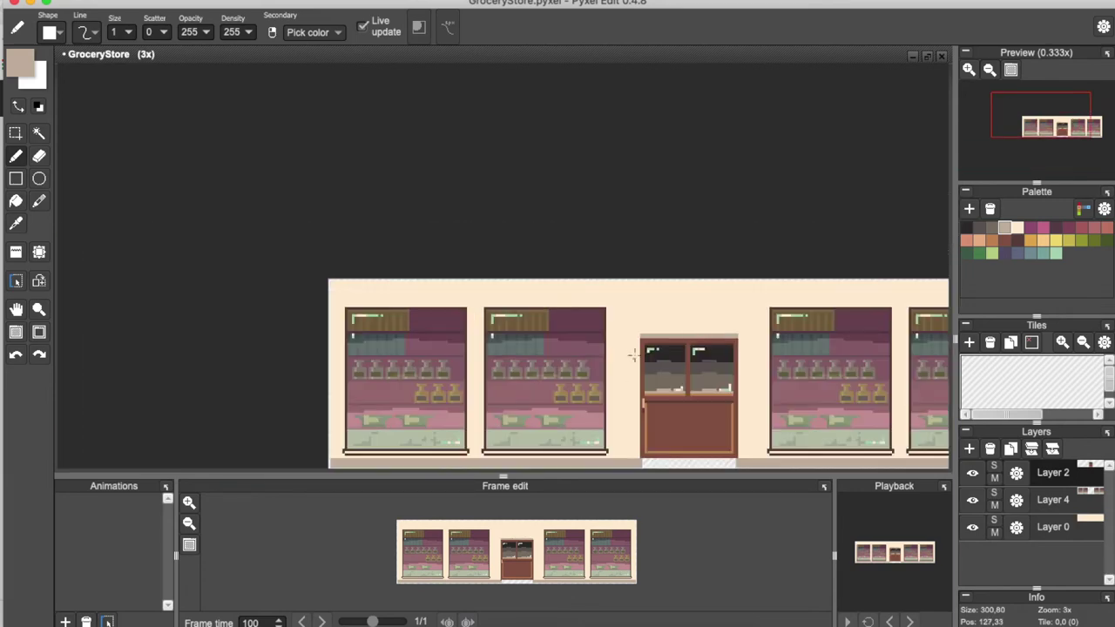
scroll(630, 362, down, 2)
scroll(647, 436, up, 2)
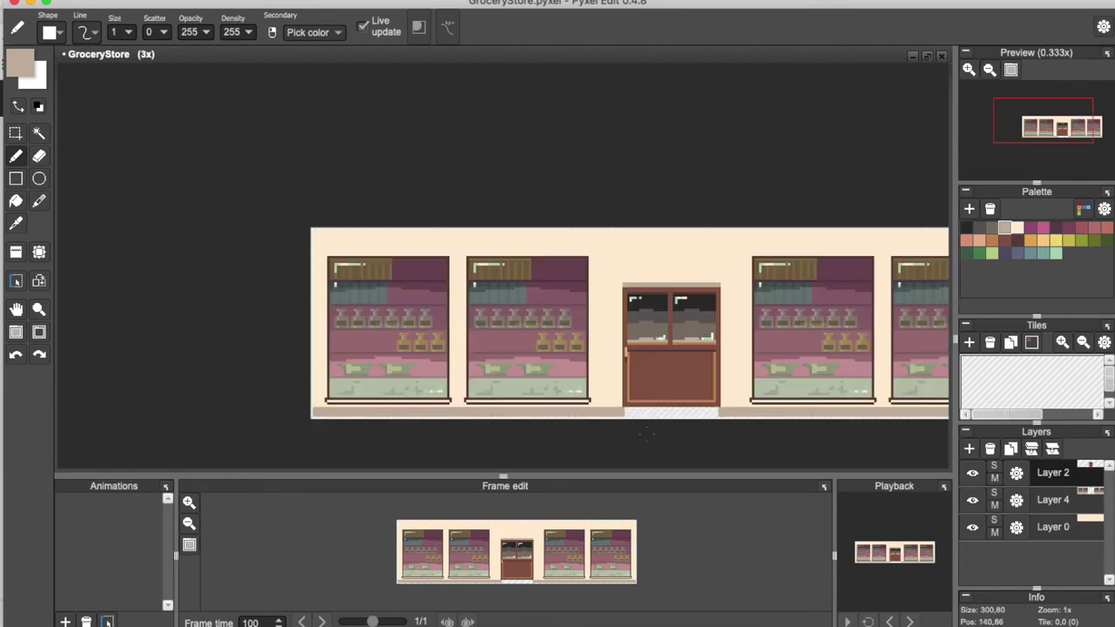
scroll(724, 369, down, 2)
scroll(757, 330, up, 2)
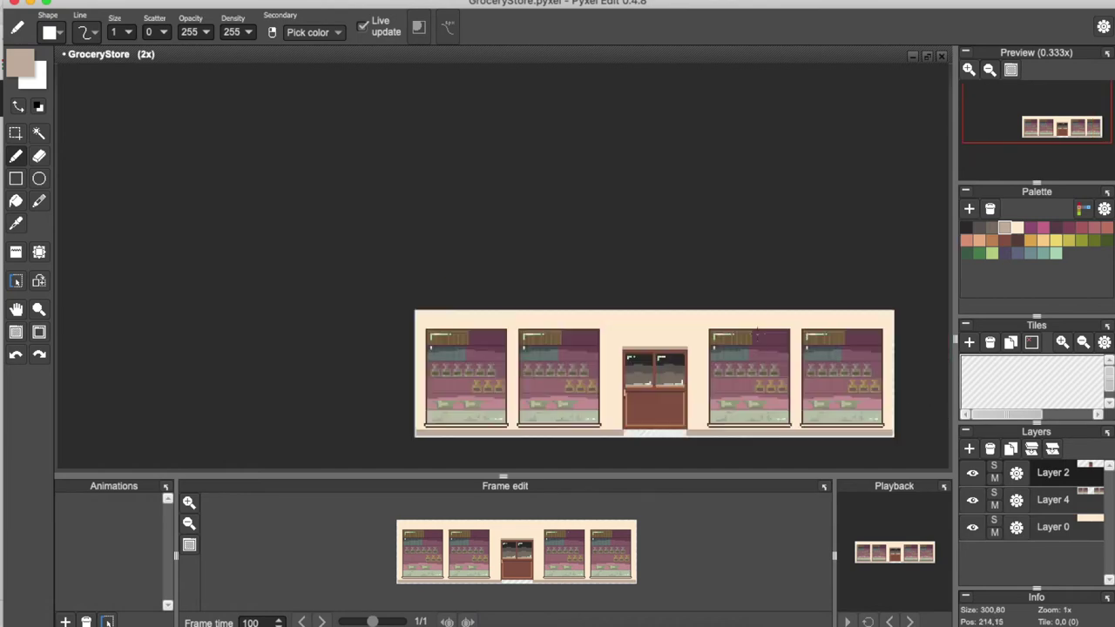
scroll(755, 329, down, 1)
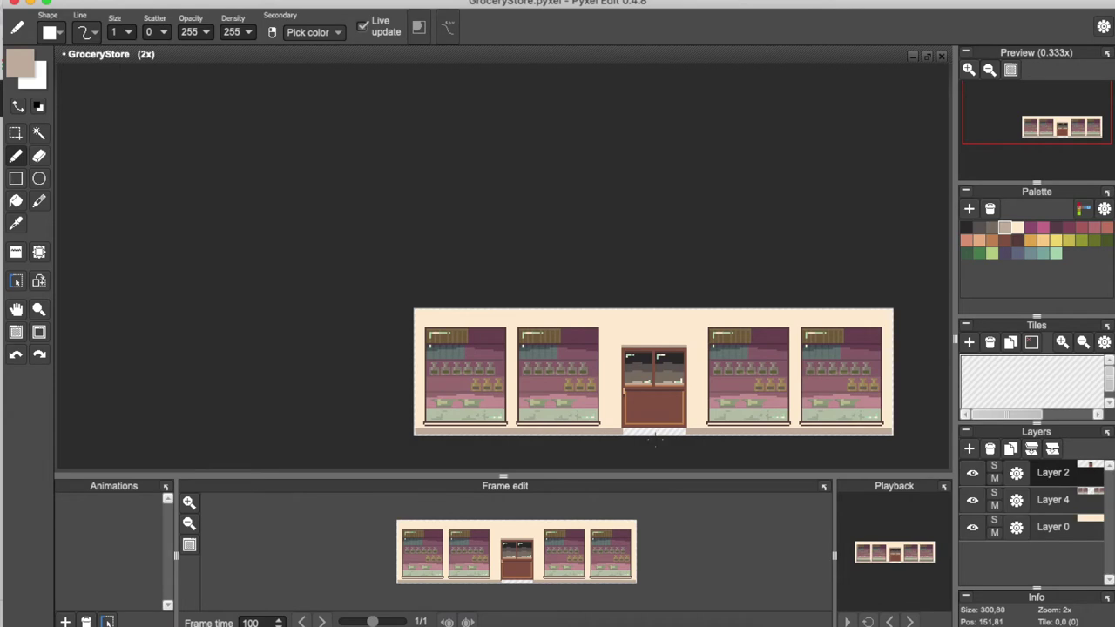
scroll(654, 439, up, 3)
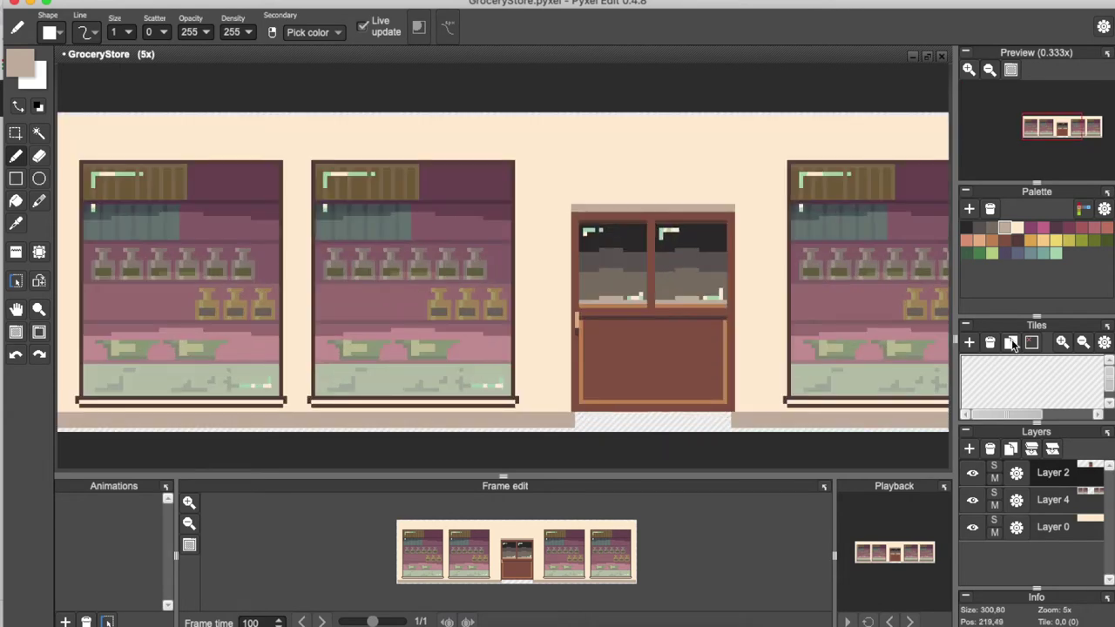
click(990, 228)
mouse_move(579, 419)
mouse_down()
mouse_move(730, 420)
mouse_move(576, 416)
mouse_up()
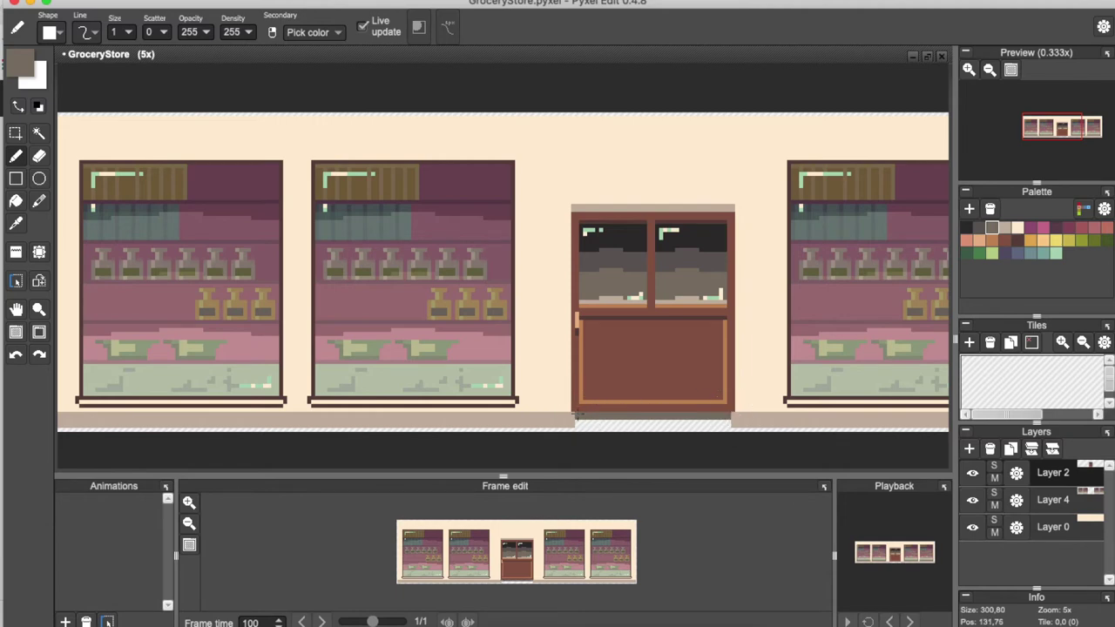
Save the GroceryStore document
scroll(575, 415, down, 2)
key(super+s)
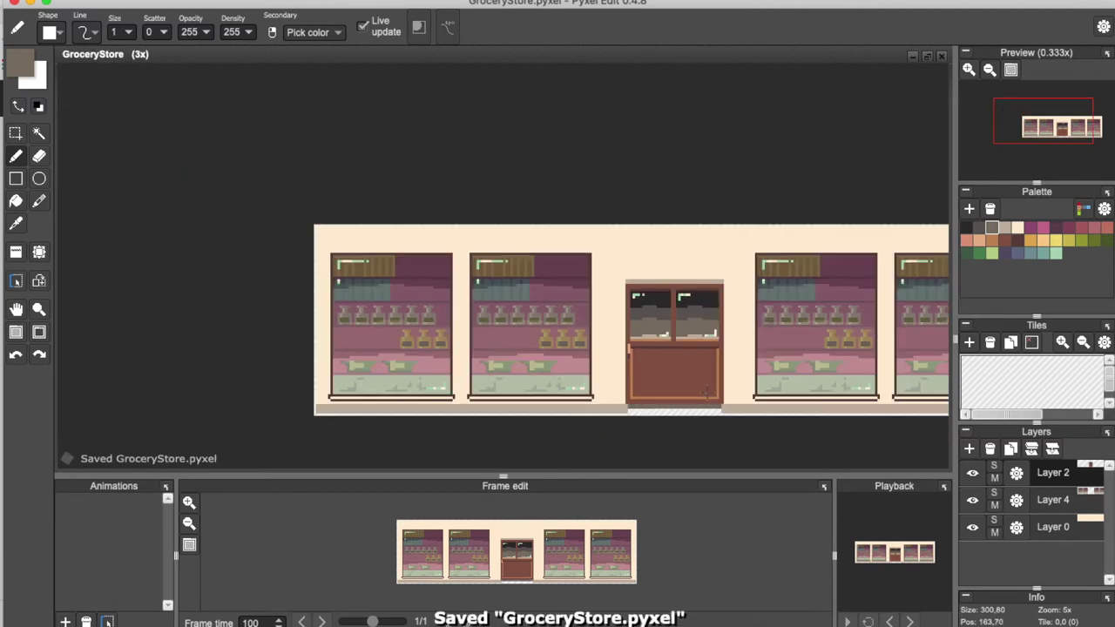
scroll(835, 402, down, 1)
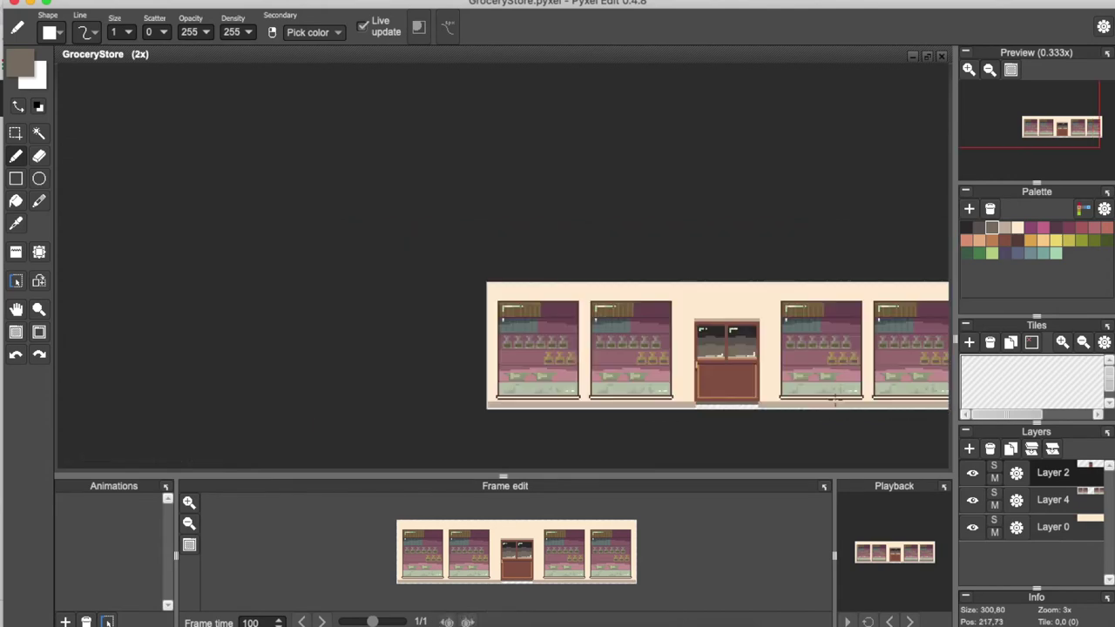
Merge all the layers into one layer and increase the canvas height to 130 pixels, keeping the width at 300
click(1035, 450)
click(1035, 451)
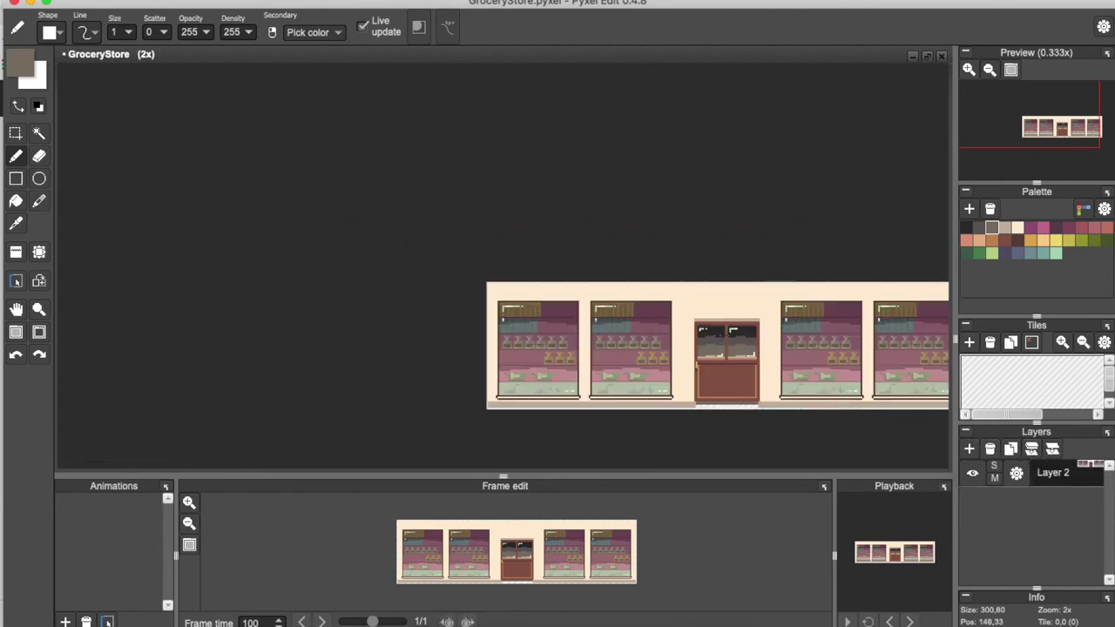
key(space)
drag(702, 360, 450, 350)
click(187, 0)
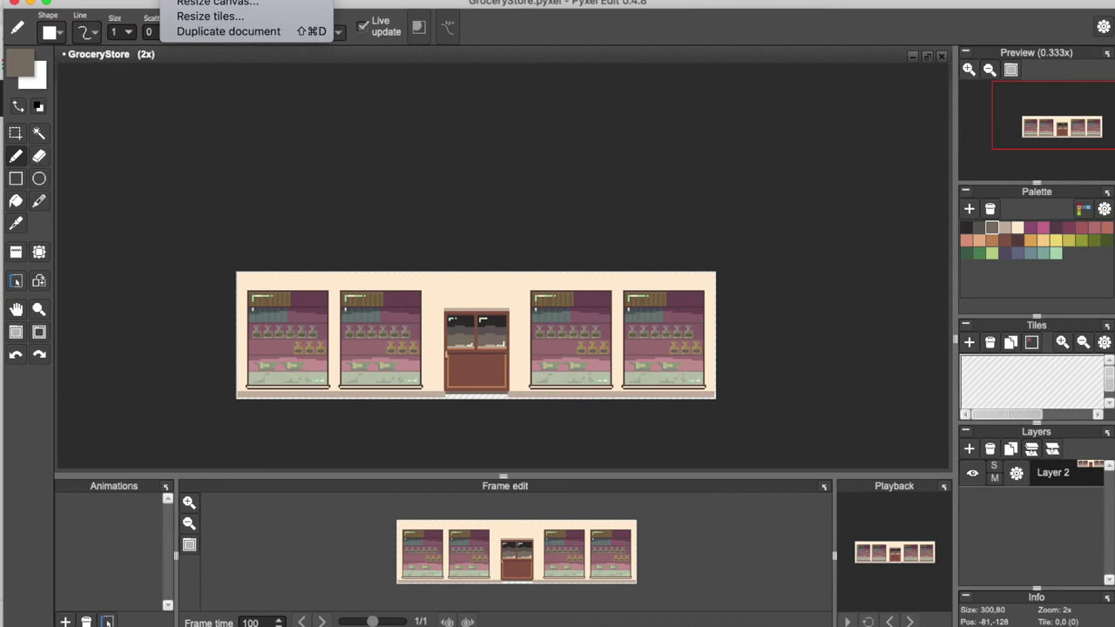
click(200, 2)
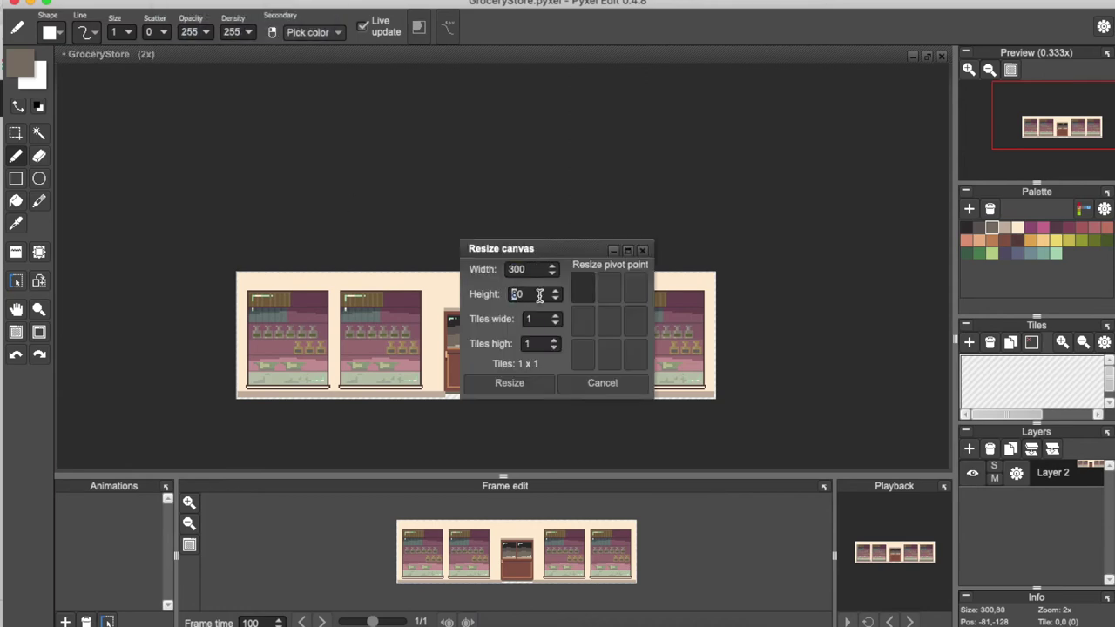
key(Return)
Move the whole storefront artwork down until its base ledge rests on the bottom edge of the enlarged canvas
key(super+a)
key(super+x)
key(super+v)
drag(453, 273, 453, 345)
key(Down)
key(Down)
key(Down)
key(Down)
key(Down)
key(Down)
key(Down)
key(Down)
key(Down)
key(Down)
key(Down)
key(Down)
key(Down)
key(Down)
key(Down)
key(Down)
key(Down)
key(Down)
key(Down)
key(Down)
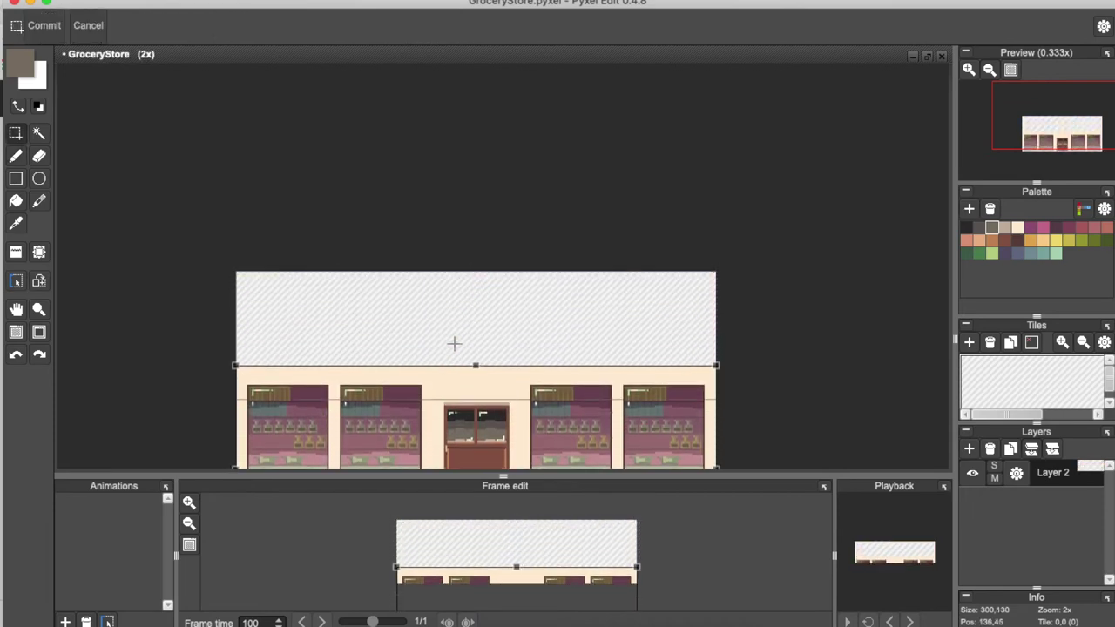
scroll(454, 345, down, 3)
scroll(454, 344, up, 1)
key(Down)
key(Down)
key(Down)
key(Down)
key(Down)
key(Down)
key(Down)
key(Down)
key(Down)
key(Down)
key(Down)
key(Down)
key(Down)
key(Down)
key(Down)
key(Down)
key(Down)
key(Down)
key(Up)
key(Up)
key(Up)
key(Up)
key(Up)
key(Up)
key(Up)
key(Up)
key(Up)
key(Up)
key(Up)
key(Up)
key(Up)
key(Up)
key(Up)
key(Up)
key(Up)
key(Up)
key(Up)
key(Up)
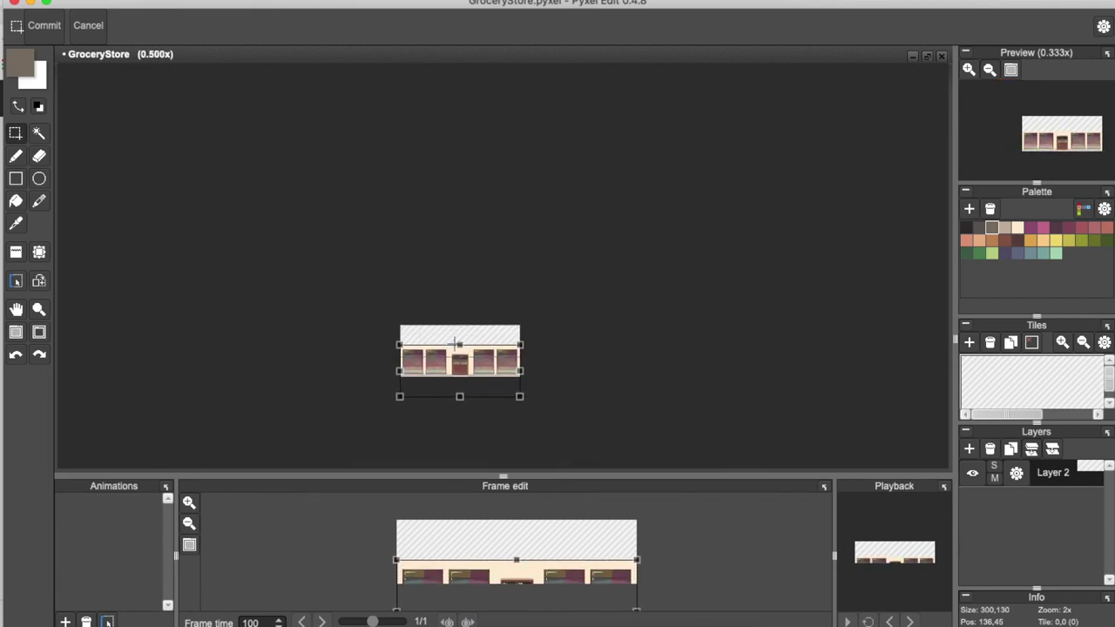
scroll(455, 346, up, 3)
key(Down)
key(Down)
key(Down)
key(Down)
key(Down)
key(Down)
key(Down)
key(Down)
key(Down)
key(Down)
key(Down)
key(Down)
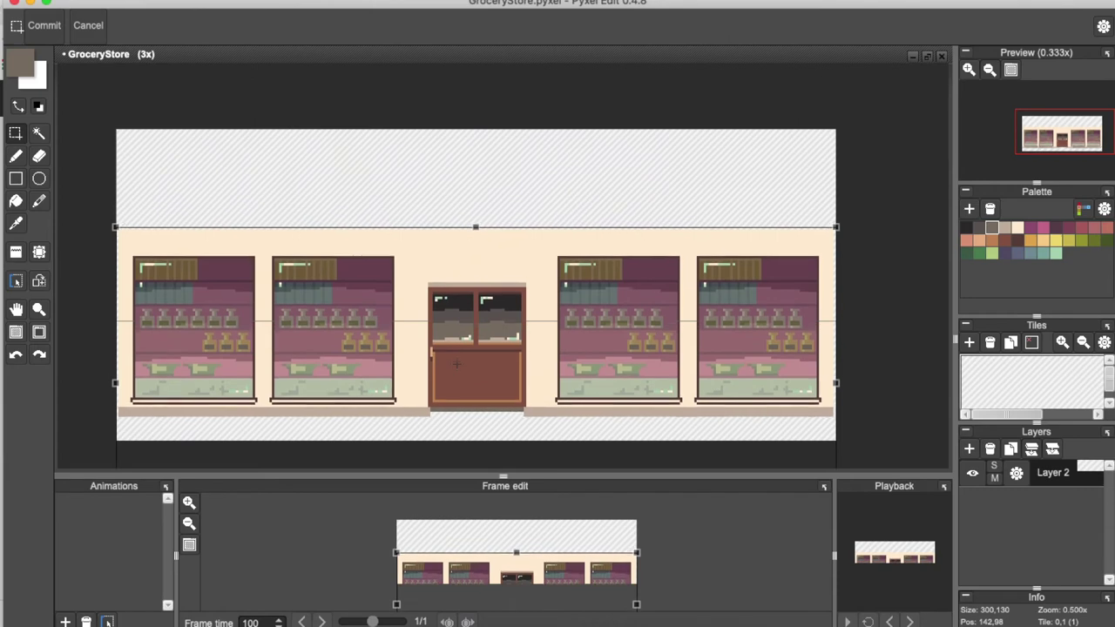
click(498, 233)
Add a new layer and fill a wide golden-orange rectangle as a sign board above the door, overlapping the wall's top edge
click(969, 449)
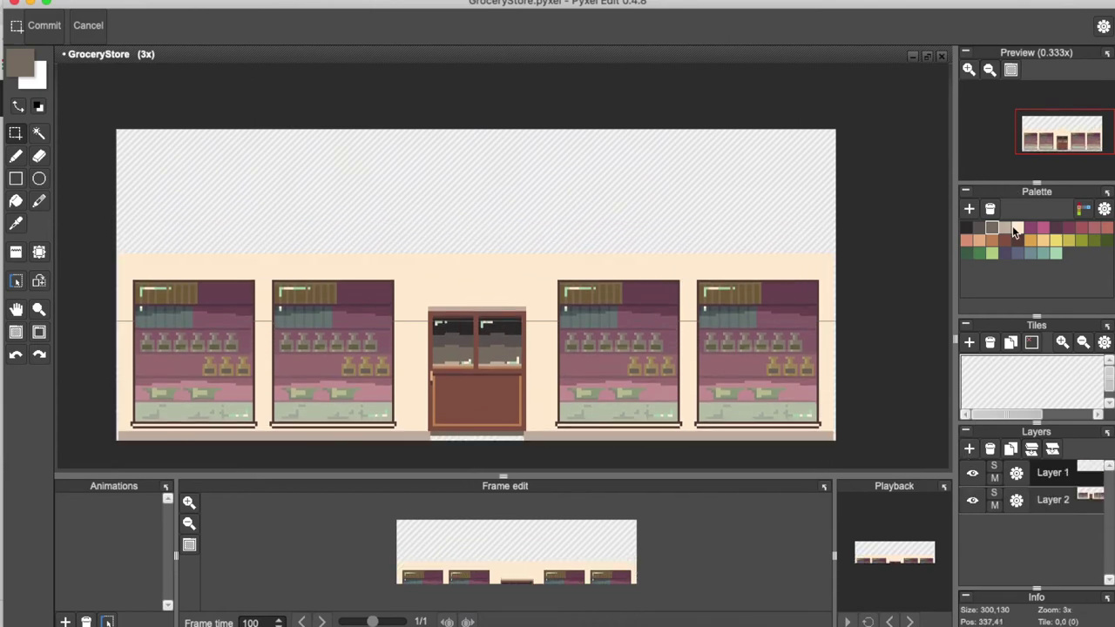
click(1031, 240)
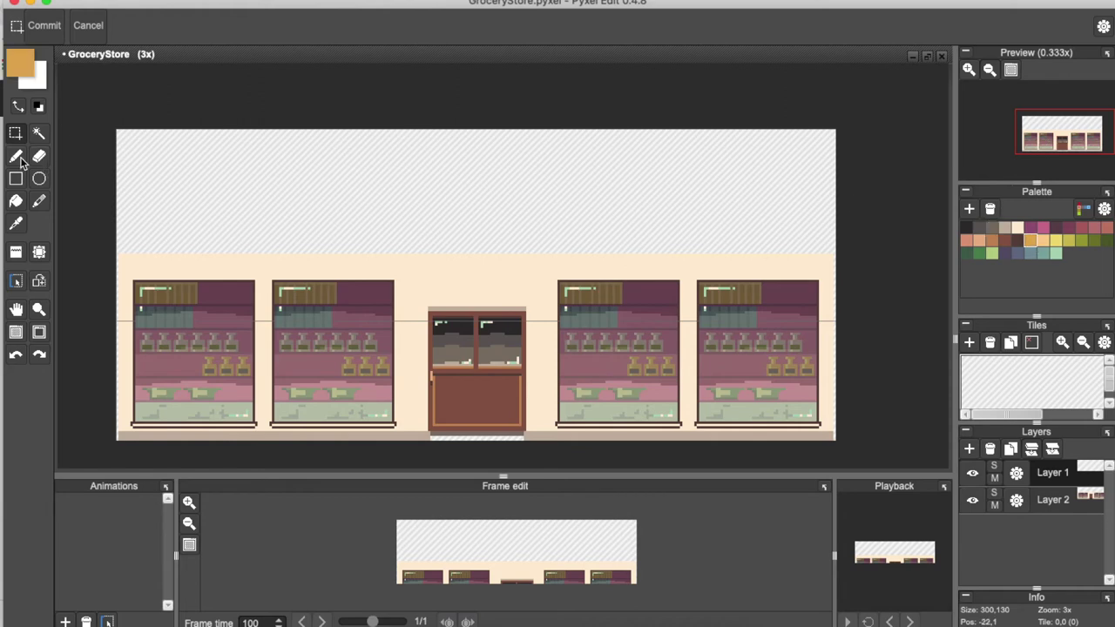
drag(260, 226, 672, 266)
drag(260, 210, 671, 250)
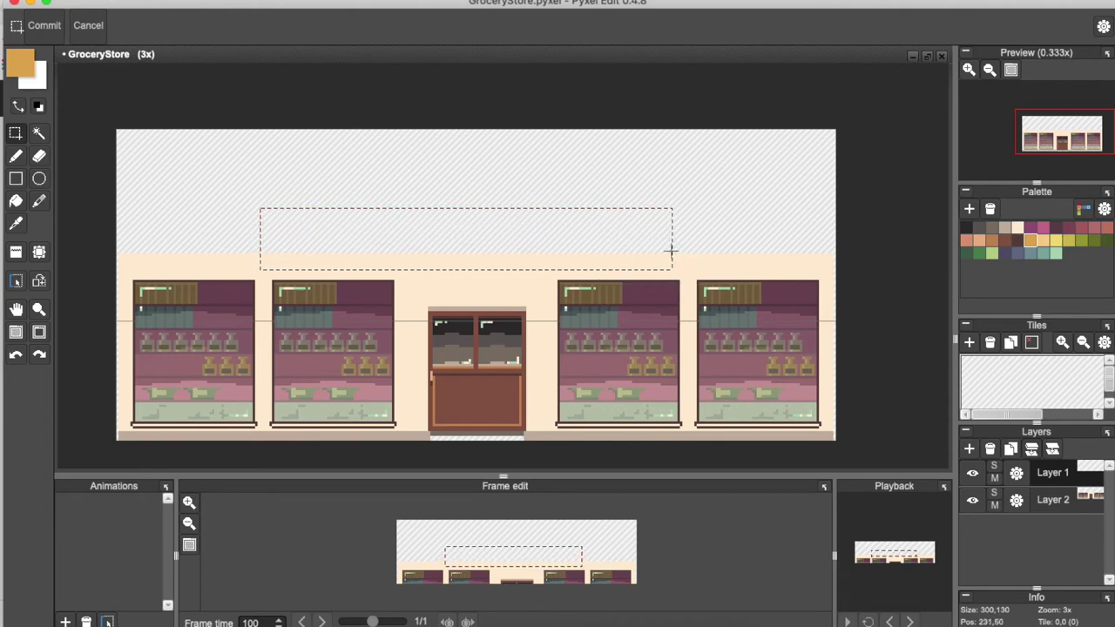
click(16, 200)
click(336, 219)
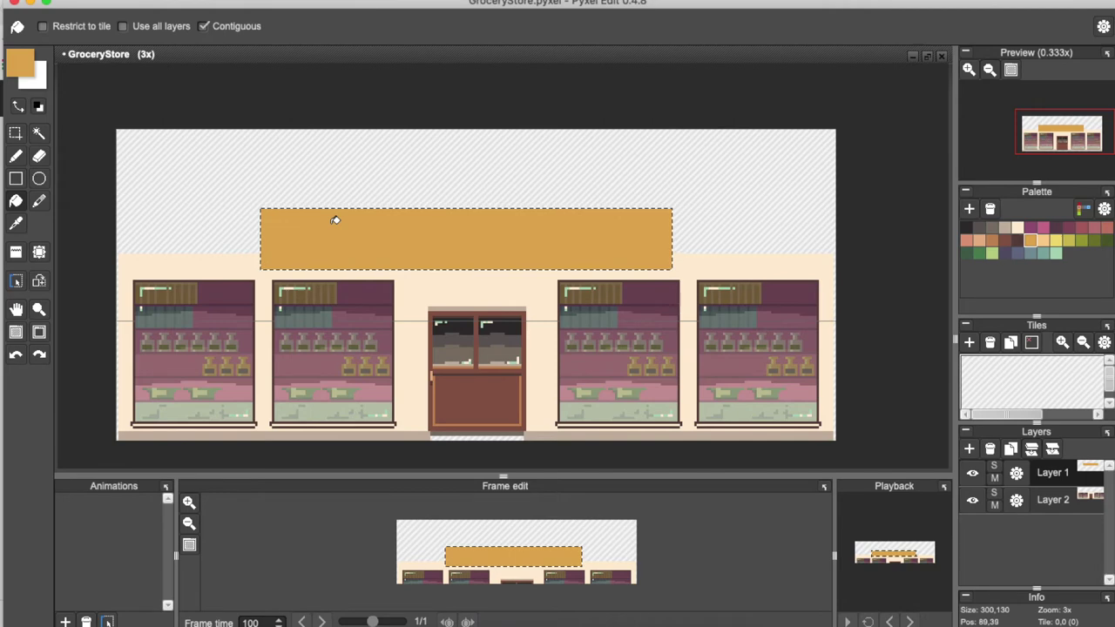
Fill a thin brown strip along the sign board's top edge, clear the selection, and ready the Pencil in dark grey
click(967, 228)
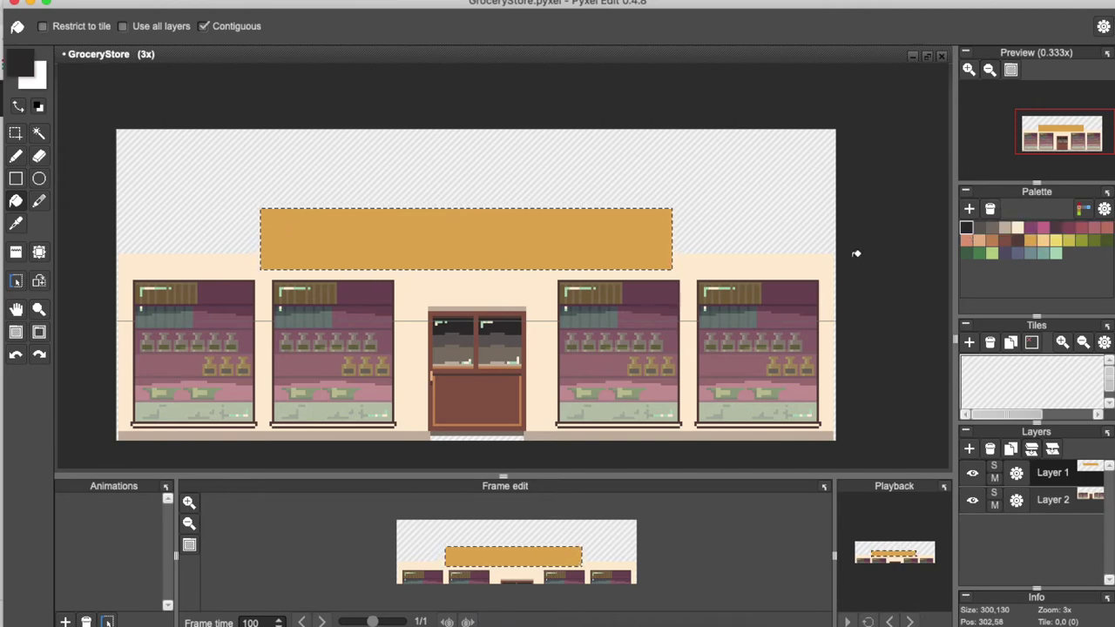
click(993, 241)
click(424, 198)
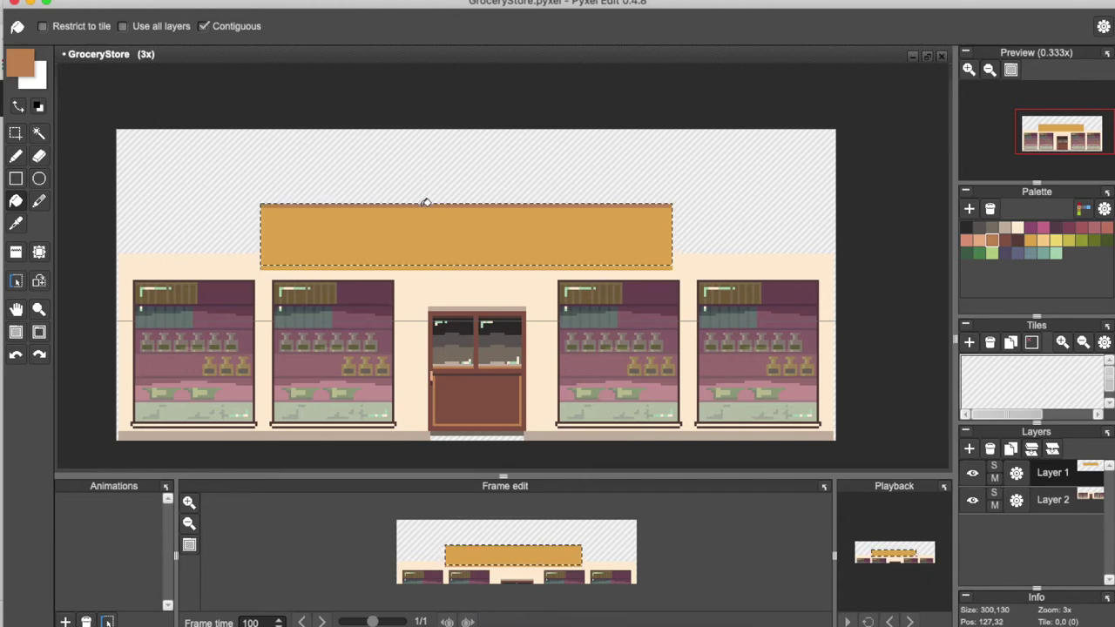
click(980, 227)
click(16, 156)
key(super+d)
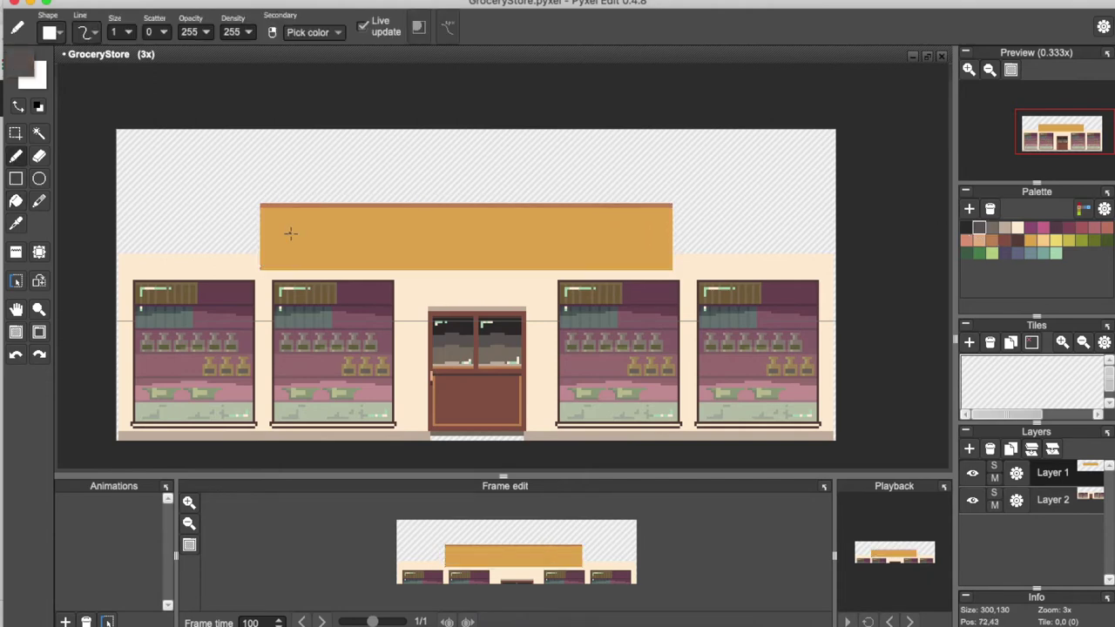
scroll(289, 233, up, 2)
click(128, 33)
drag(128, 33, 140, 34)
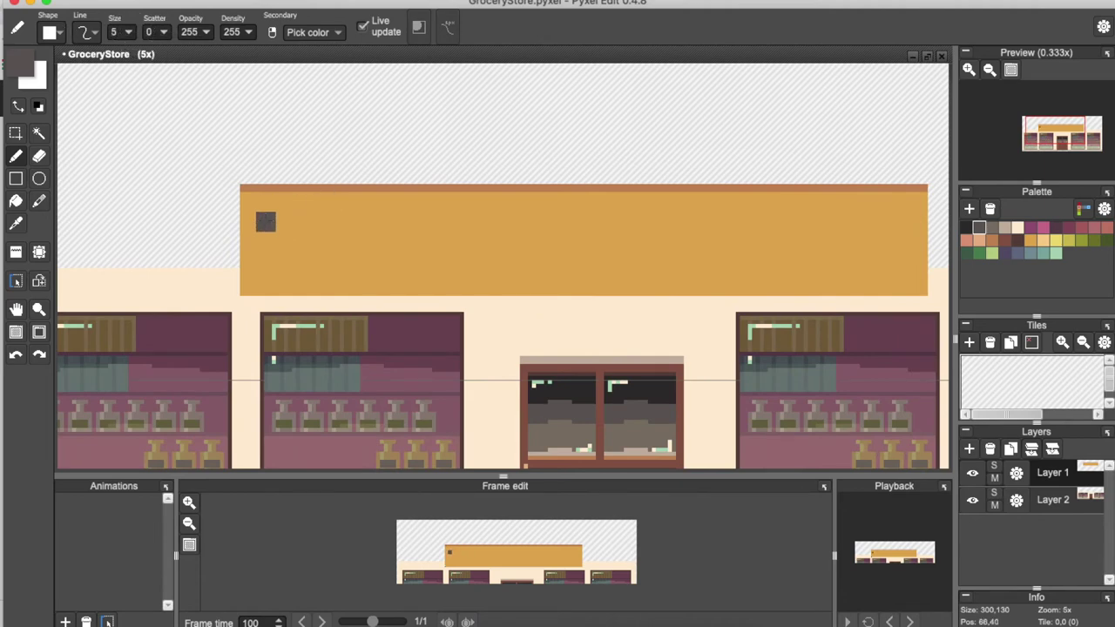
drag(266, 223, 280, 236)
click(294, 242)
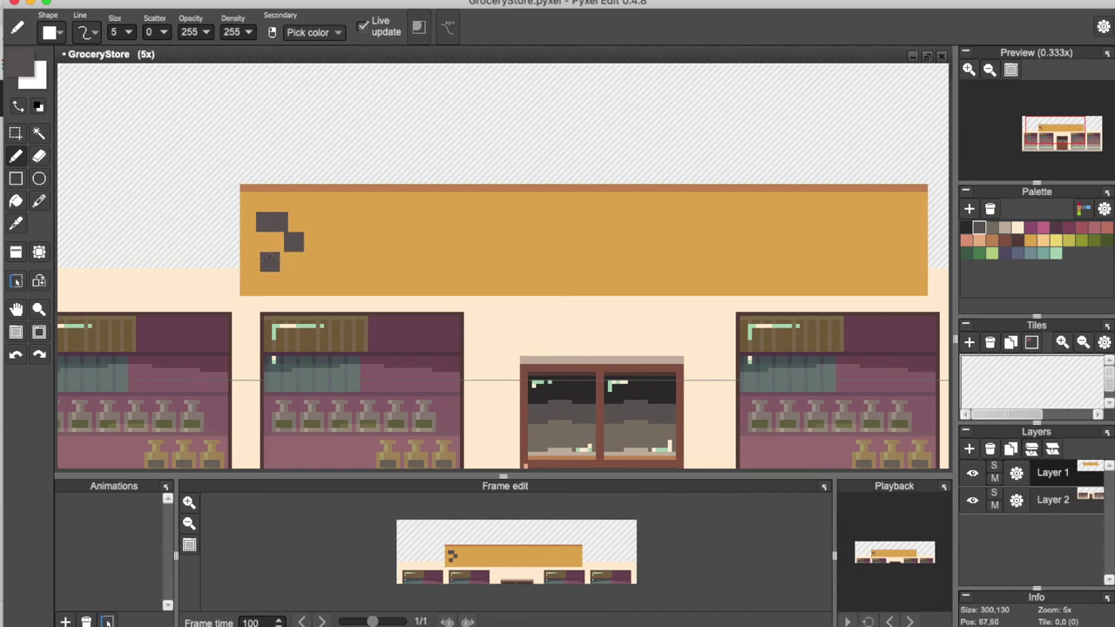
key(super+z)
key(super+z)
key(super+z)
key(super+z)
Draw blocky dark grey digits "24" at the left end of the sign board with a 4-pixel pencil
scroll(130, 32, up, 1)
click(263, 216)
click(288, 219)
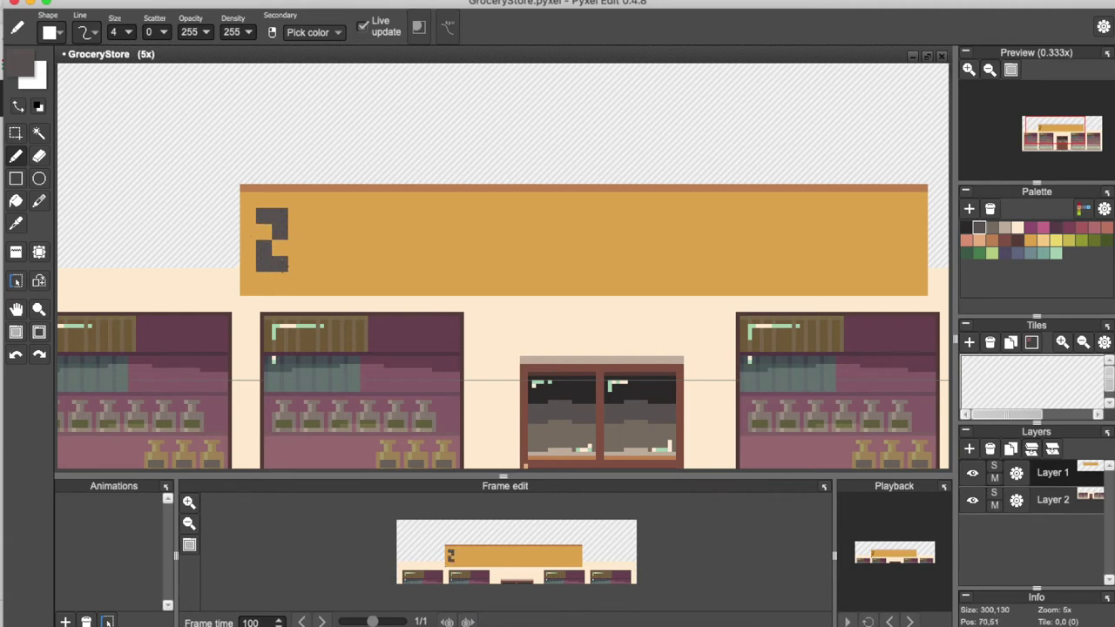
drag(312, 216, 312, 228)
click(312, 252)
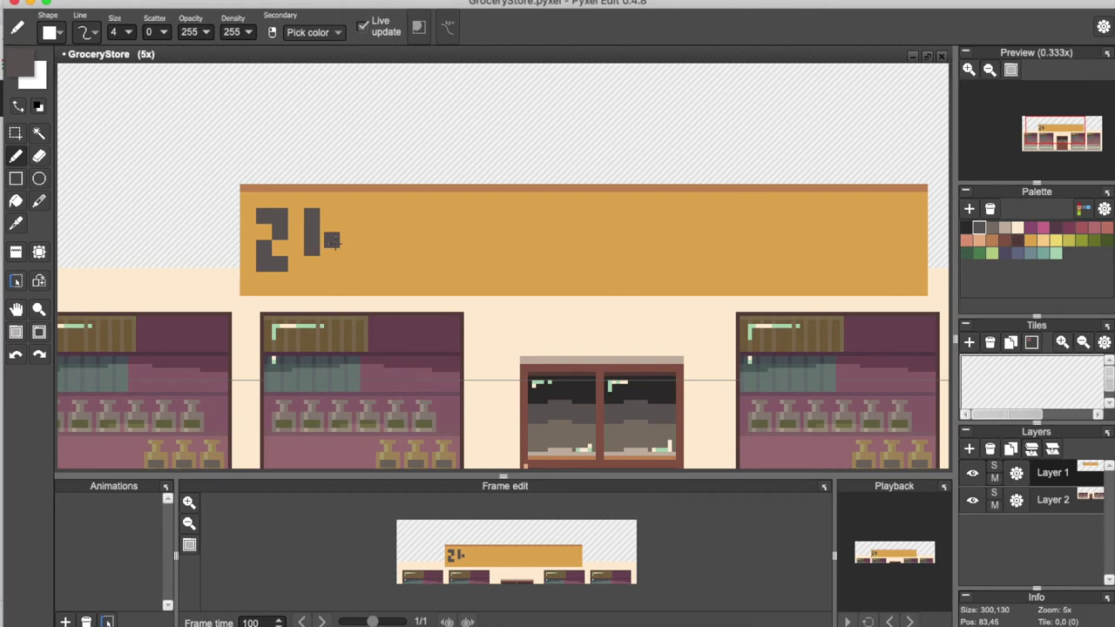
drag(331, 246, 329, 266)
key(ctrl+z)
click(345, 230)
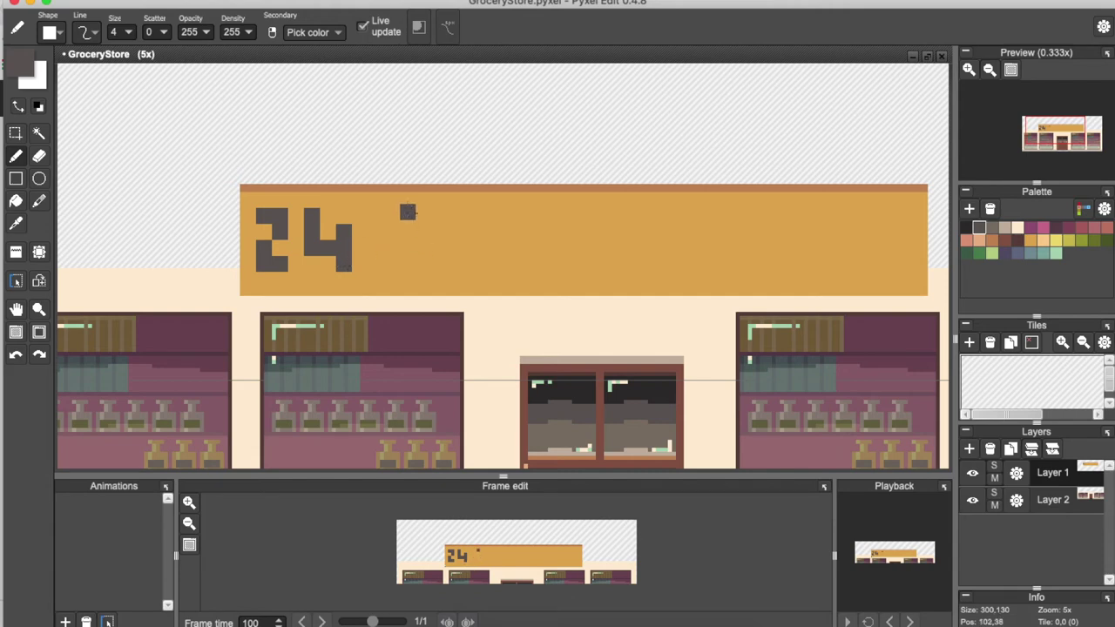
Draw the block letters "HO" in dark grey after the 24, leaving a word gap
drag(384, 213, 387, 263)
click(384, 248)
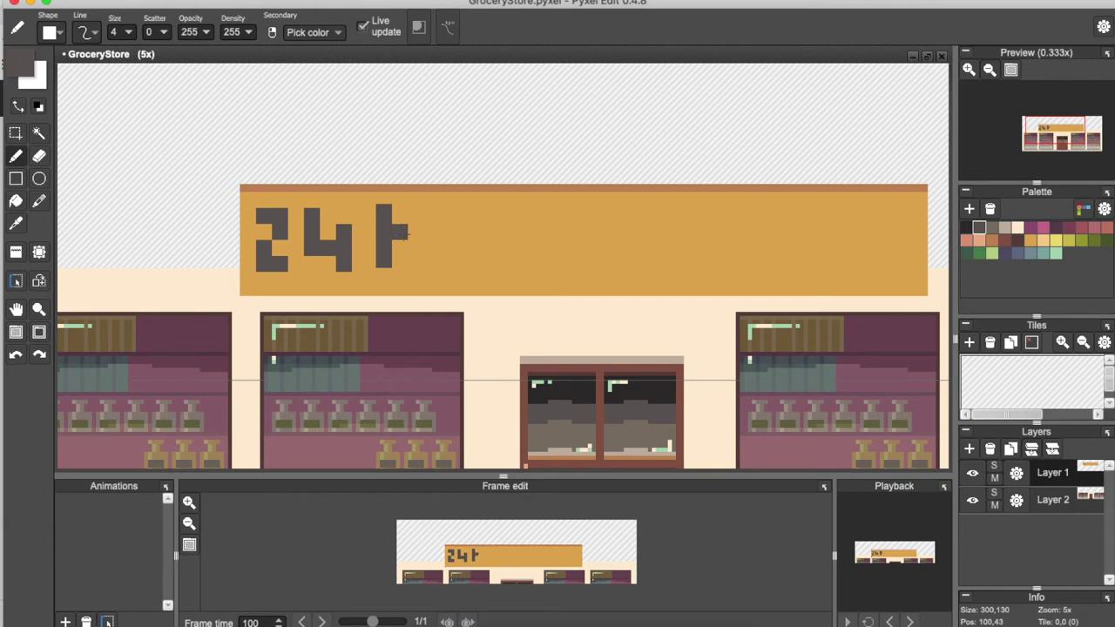
drag(411, 209, 420, 214)
drag(416, 246, 416, 265)
click(439, 215)
click(461, 212)
mouse_move(466, 213)
mouse_down()
mouse_move(478, 212)
mouse_move(441, 228)
mouse_move(443, 257)
mouse_move(479, 258)
mouse_move(472, 226)
mouse_up()
click(473, 227)
Add the block letters "UR" in dark grey to complete the word "HOUR" on the sign board
drag(495, 211, 498, 240)
click(499, 248)
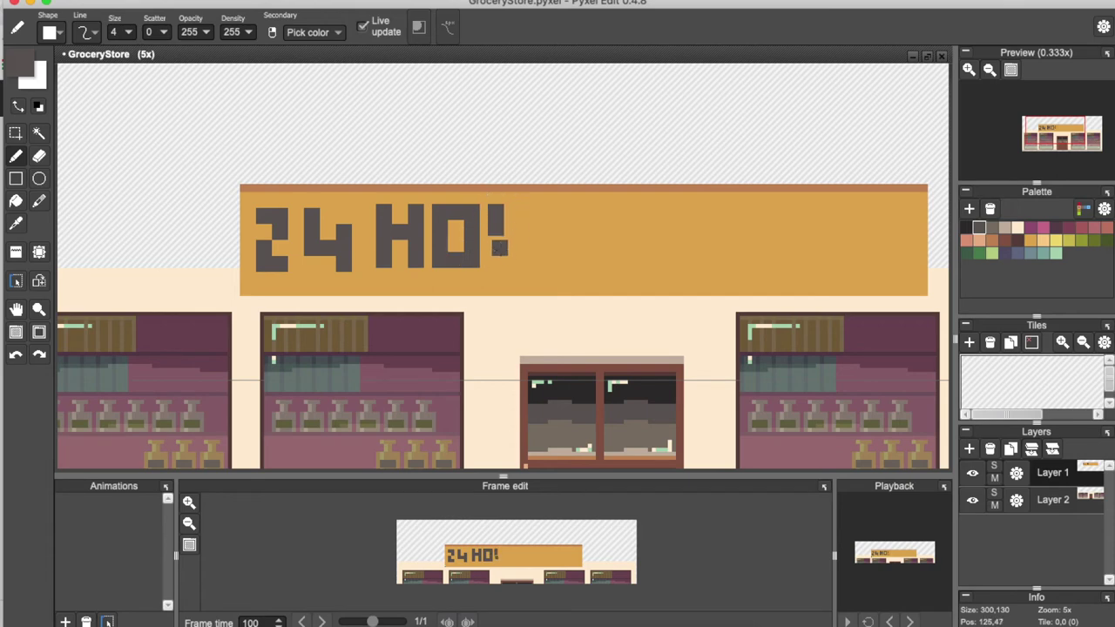
click(503, 255)
click(520, 261)
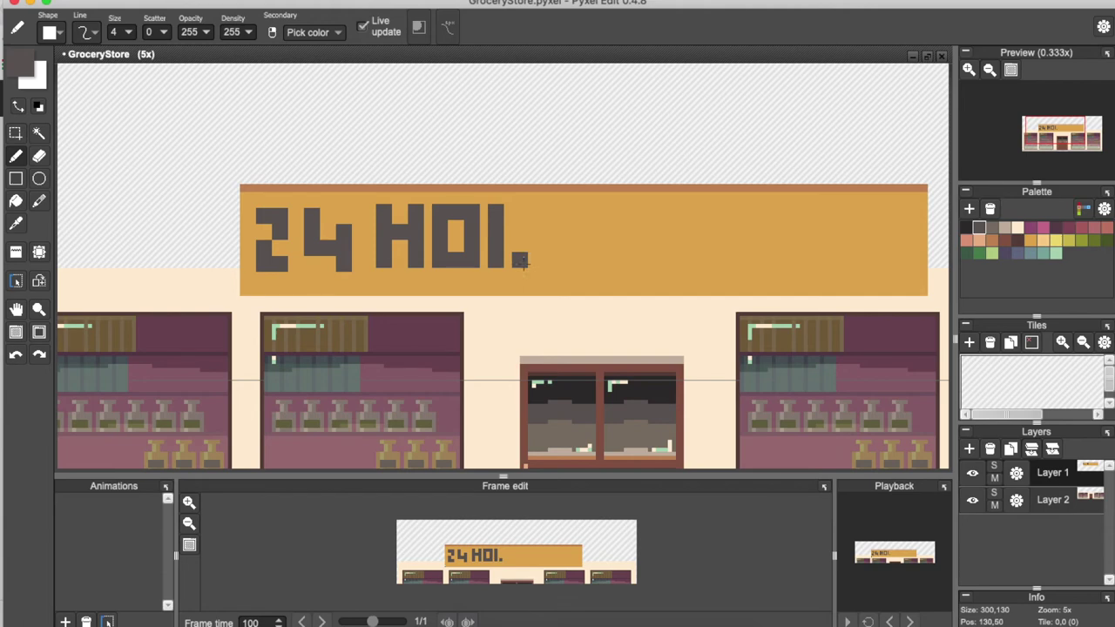
click(536, 261)
click(528, 244)
click(529, 225)
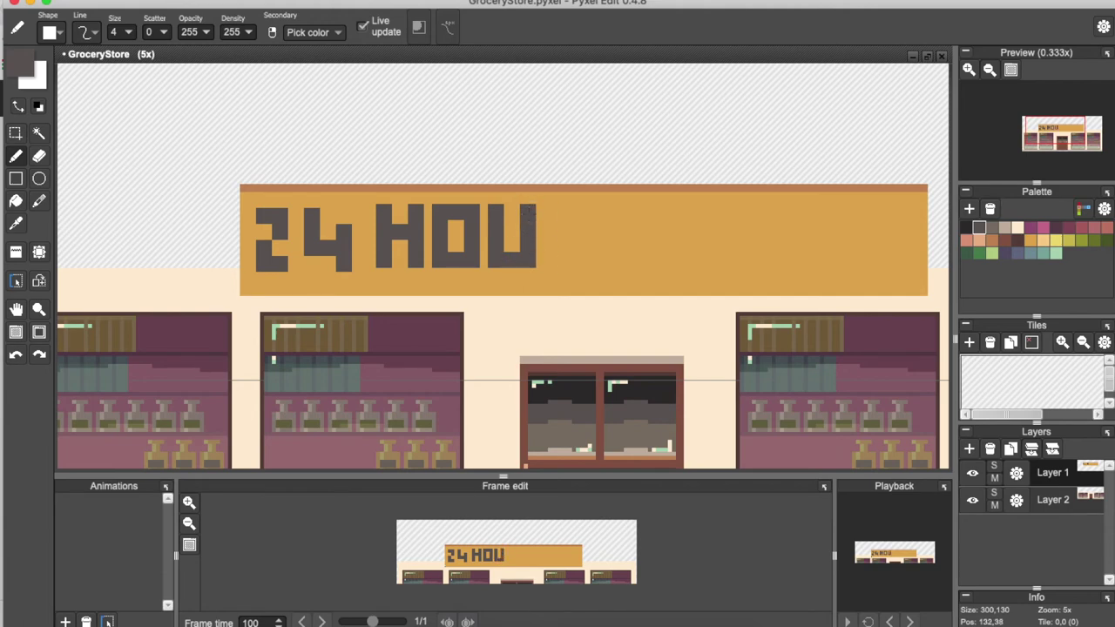
click(547, 215)
click(553, 227)
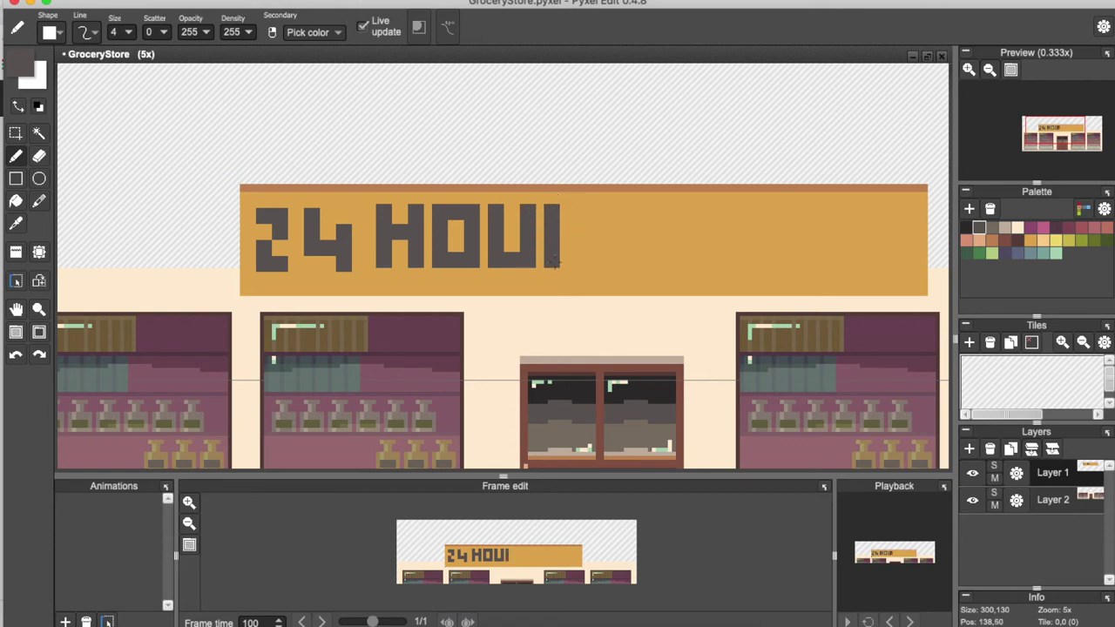
mouse_move(564, 213)
mouse_down()
mouse_move(576, 214)
mouse_move(593, 253)
mouse_up()
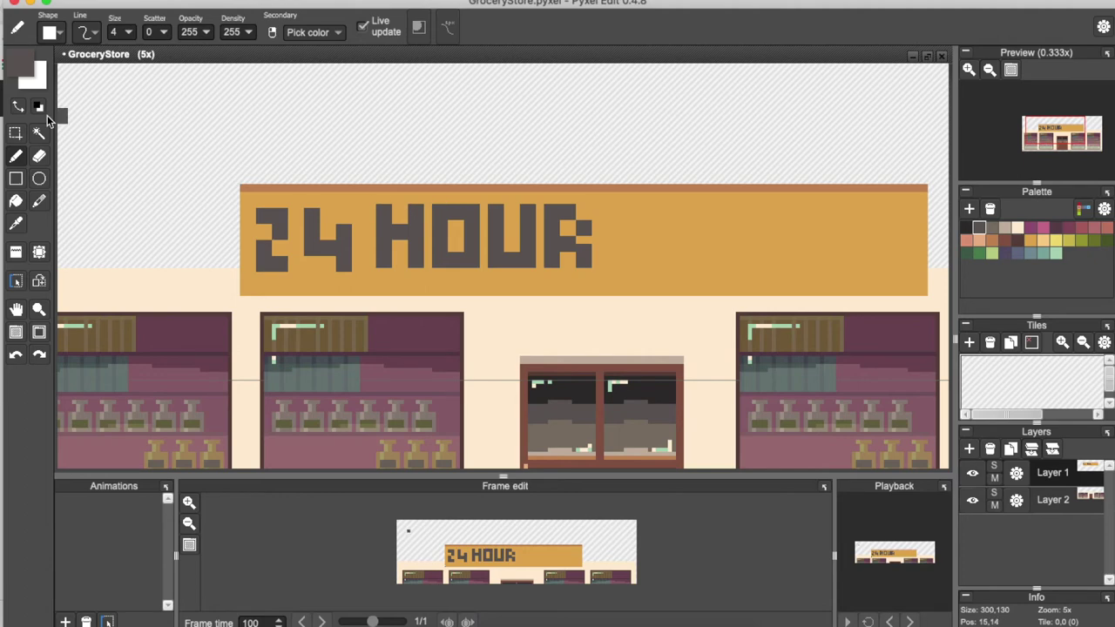
Duplicate the letter O of "HOUR" and place the copy one word gap after the R, then return to the Pencil
click(19, 136)
drag(430, 204, 479, 268)
key(Right)
key(Right)
key(Right)
key(Right)
key(Right)
key(Right)
key(Right)
key(Right)
key(Right)
key(Right)
key(Right)
key(Right)
key(Right)
key(Right)
key(Right)
key(Right)
key(Right)
key(Right)
key(Right)
key(Right)
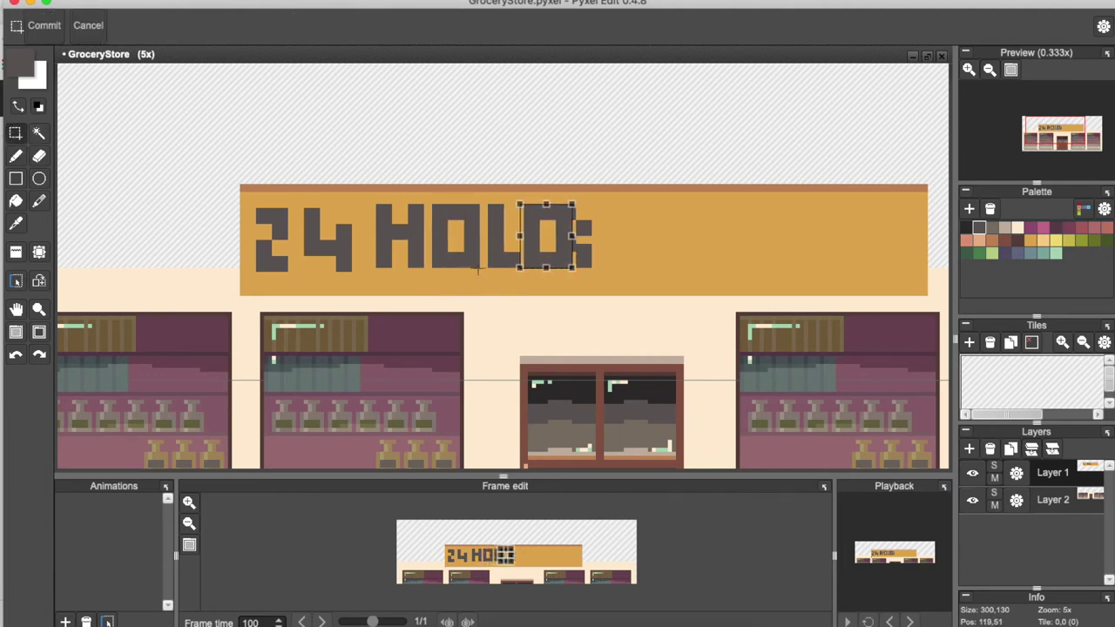
key(Right)
key(Right)
key(Right)
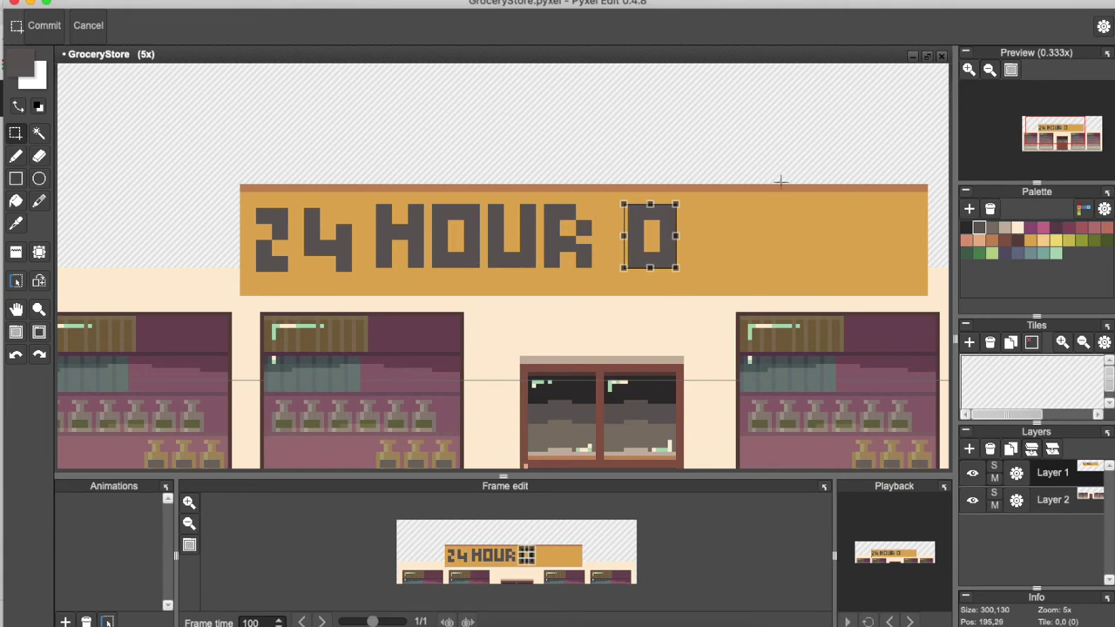
click(17, 157)
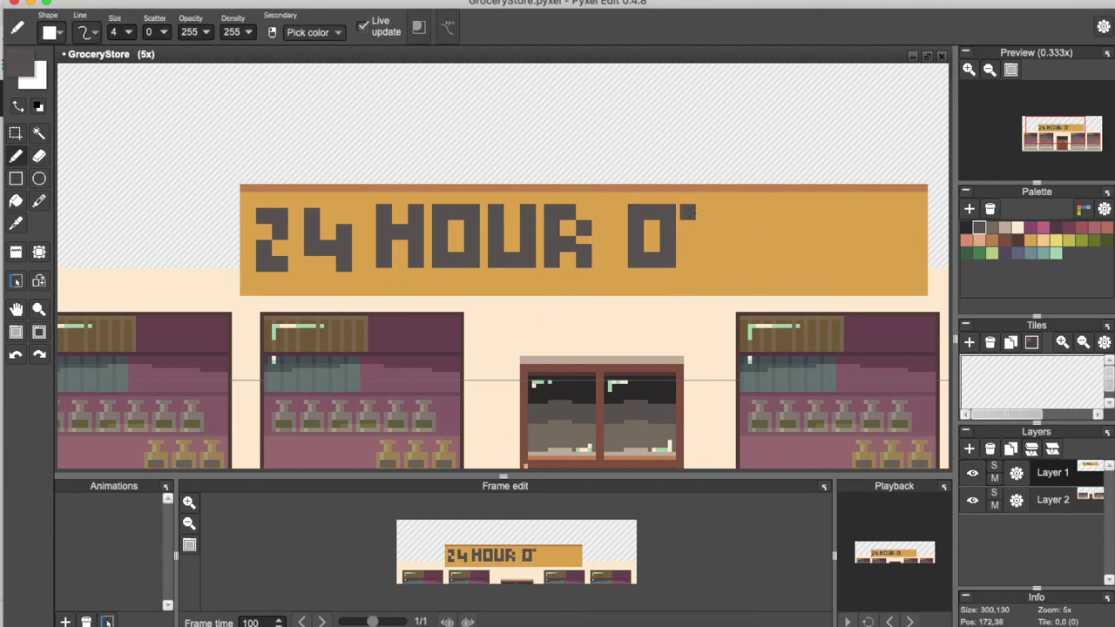
Draw the block letters "PE" in dark grey after the copied O on the sign board
drag(691, 212, 695, 259)
click(712, 214)
click(728, 228)
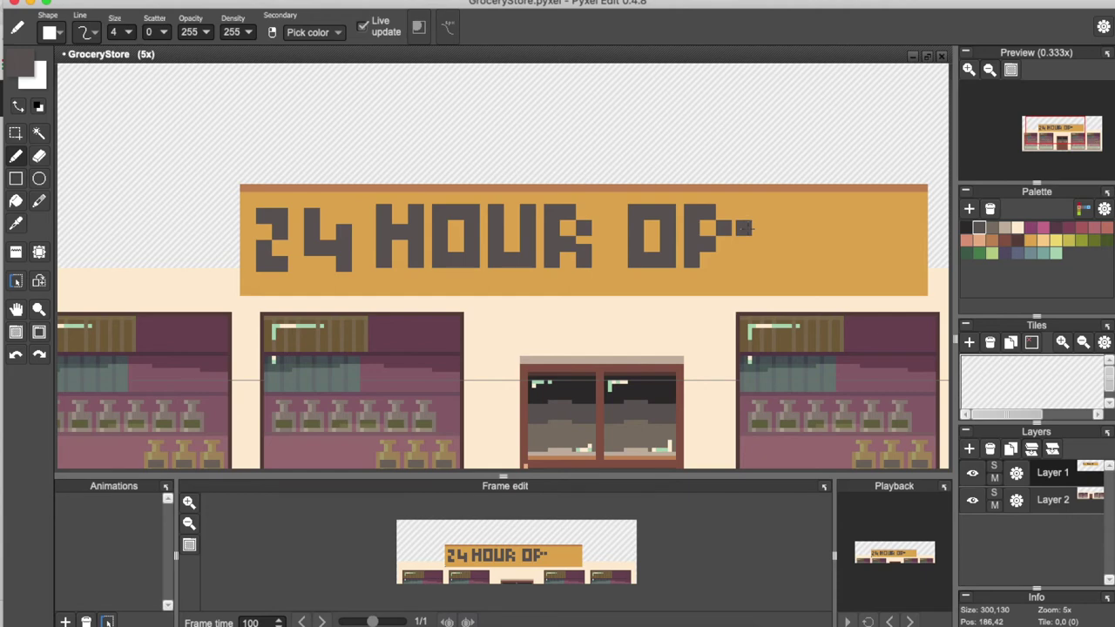
click(747, 228)
click(752, 247)
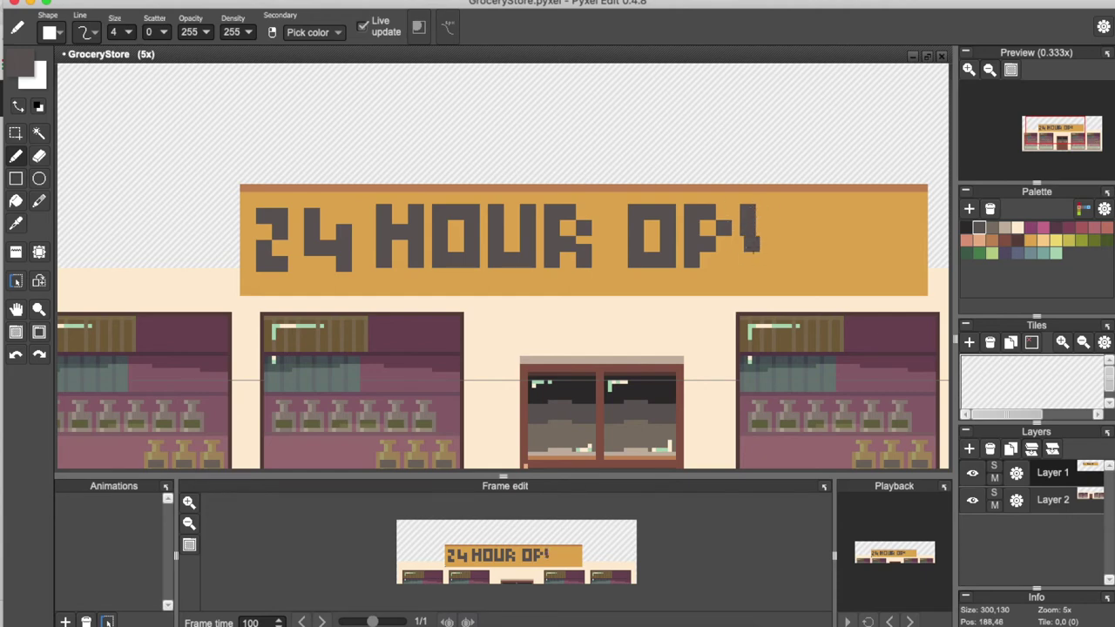
mouse_move(753, 251)
mouse_down()
mouse_move(750, 261)
mouse_move(763, 265)
mouse_up()
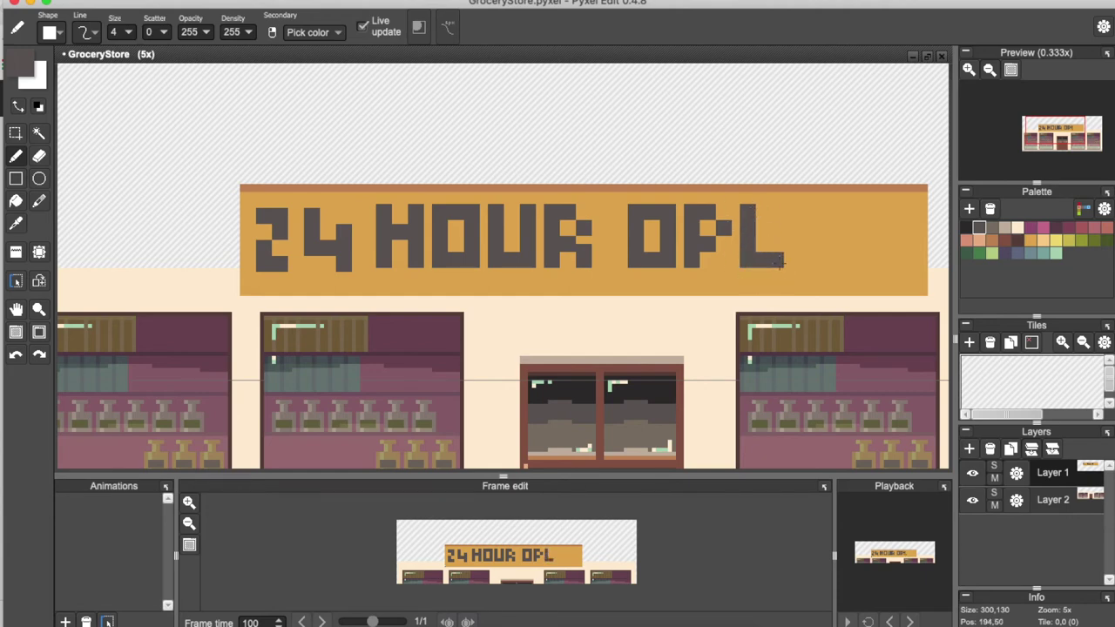
drag(767, 214, 777, 213)
click(764, 237)
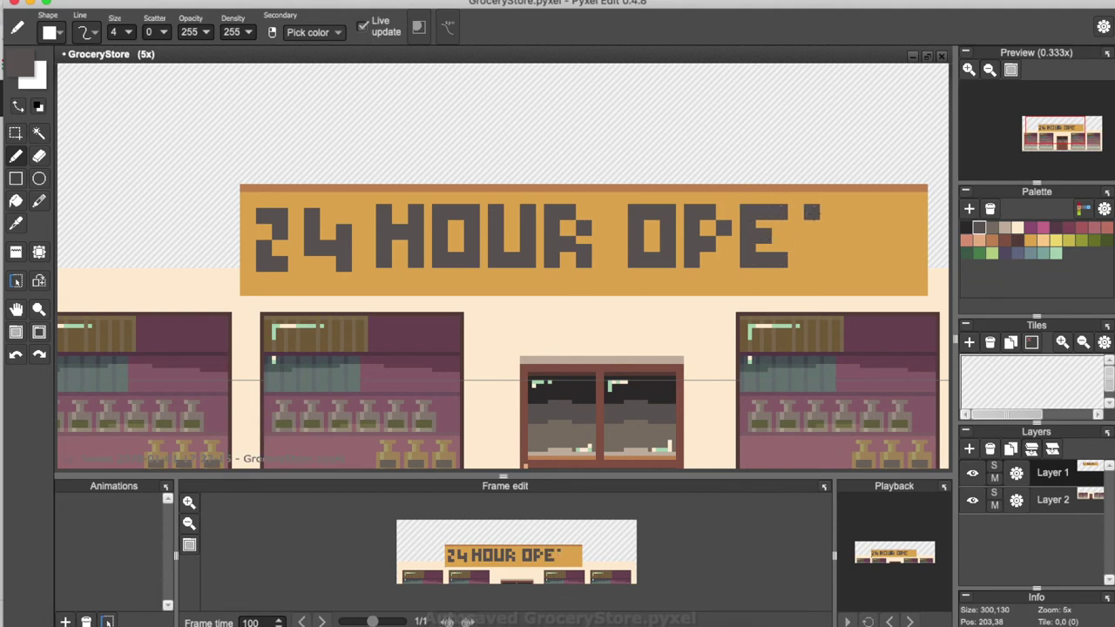
Draw the block letter N in dark grey after the E to complete the word "OPEN"
click(807, 230)
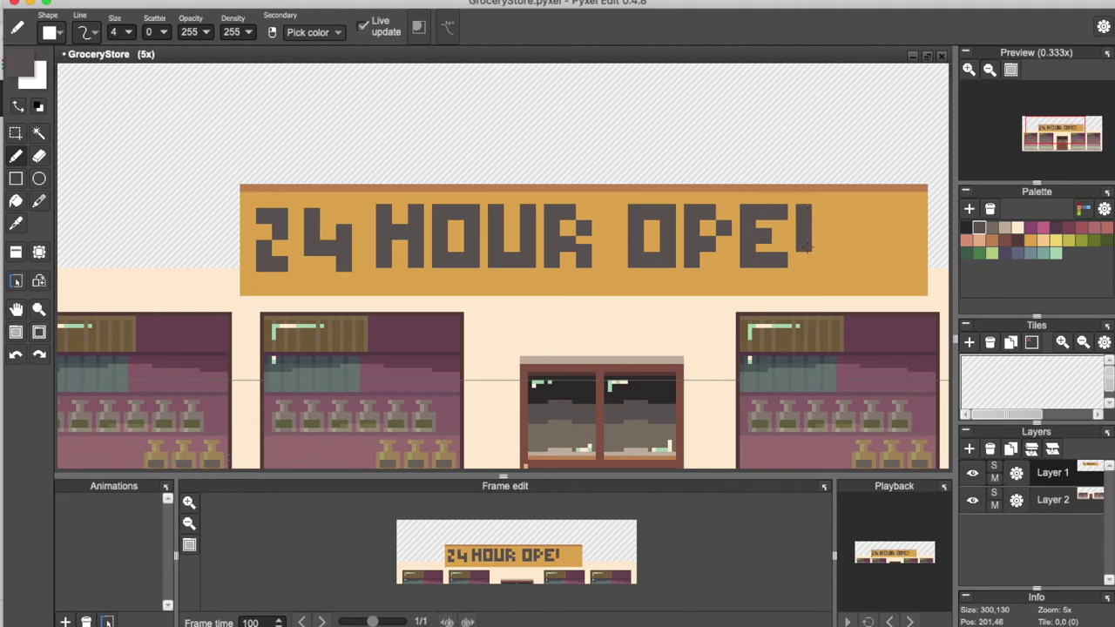
drag(807, 255, 805, 245)
click(821, 229)
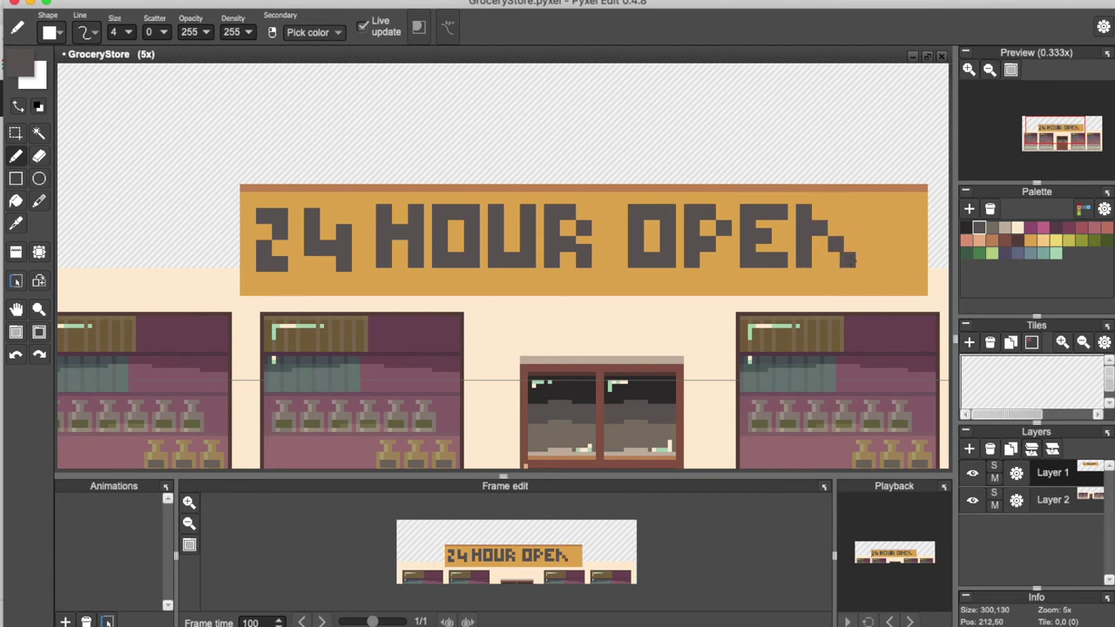
drag(852, 251, 854, 229)
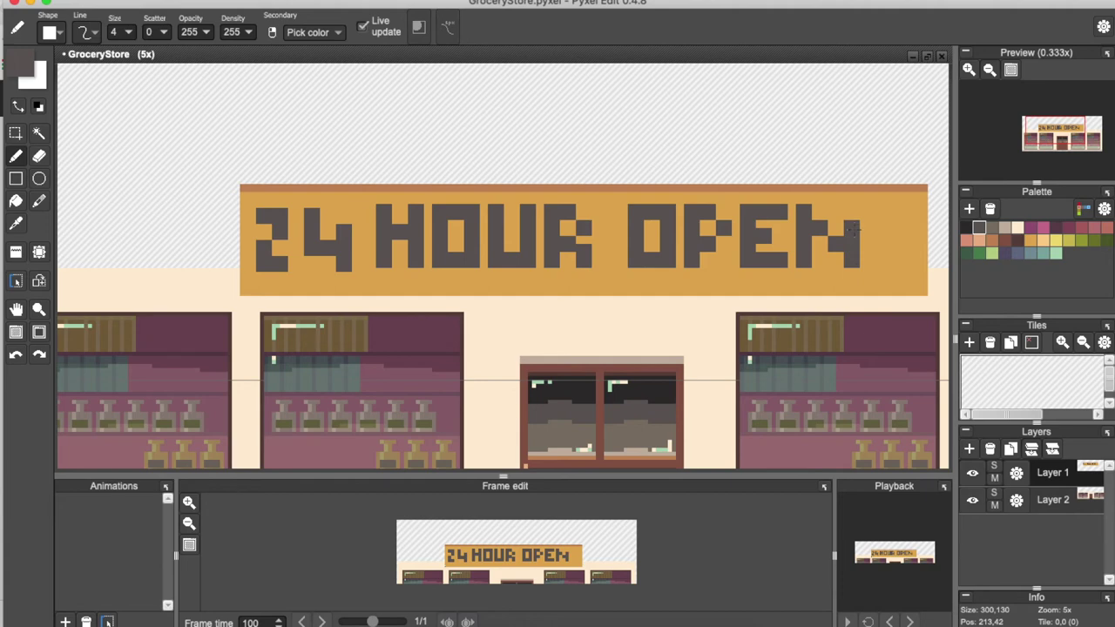
Select the word "OPEN" and move it about 5 pixels right and 1 pixel down on the sign board
key(s)
drag(622, 208, 863, 271)
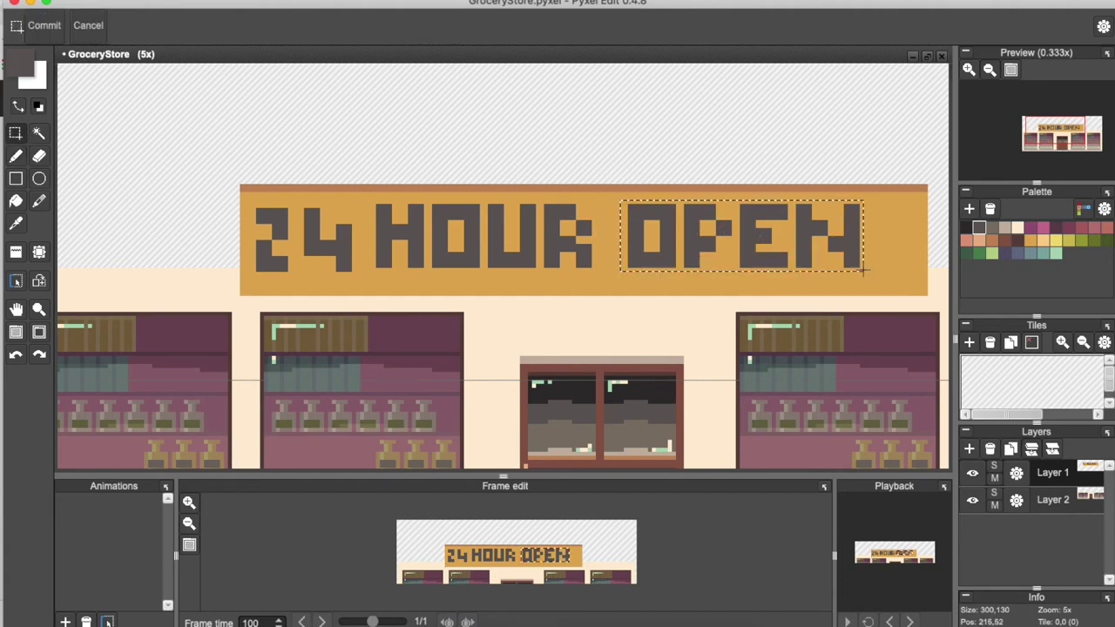
key(Delete)
key(super+z)
key(super+z)
key(Right)
key(Right)
key(Right)
key(Right)
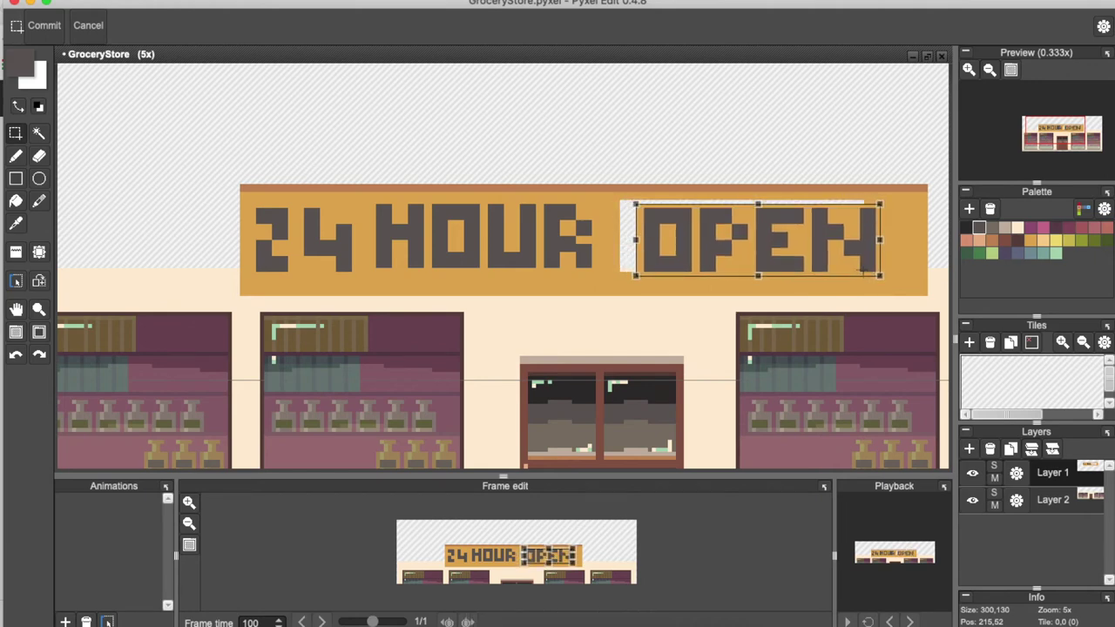
key(Return)
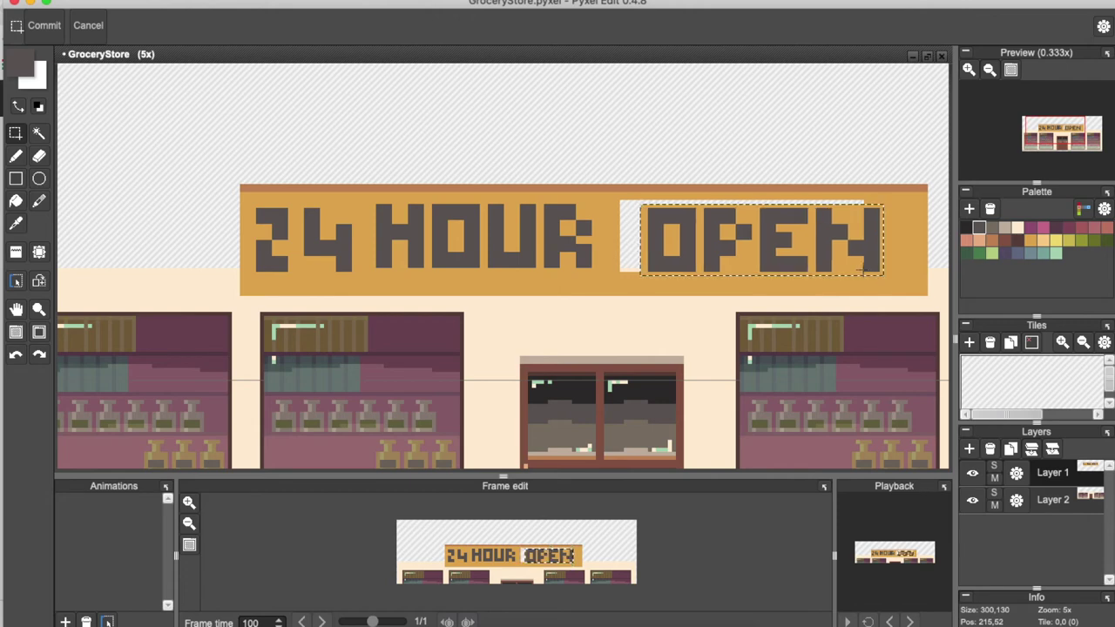
Move the word "HOUR" about 7 pixels right and 1 pixel down, leaving a small gap before "OPEN"
drag(368, 205, 602, 273)
key(Right)
key(Right)
key(Right)
key(Right)
key(Right)
key(Right)
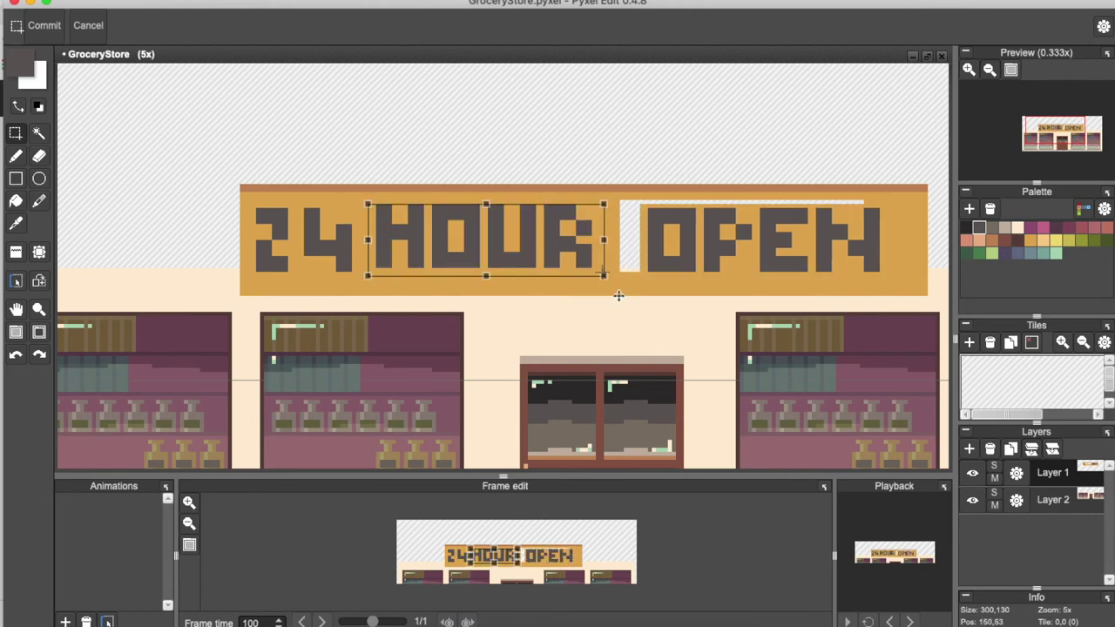
key(Right)
key(Right)
key(Right)
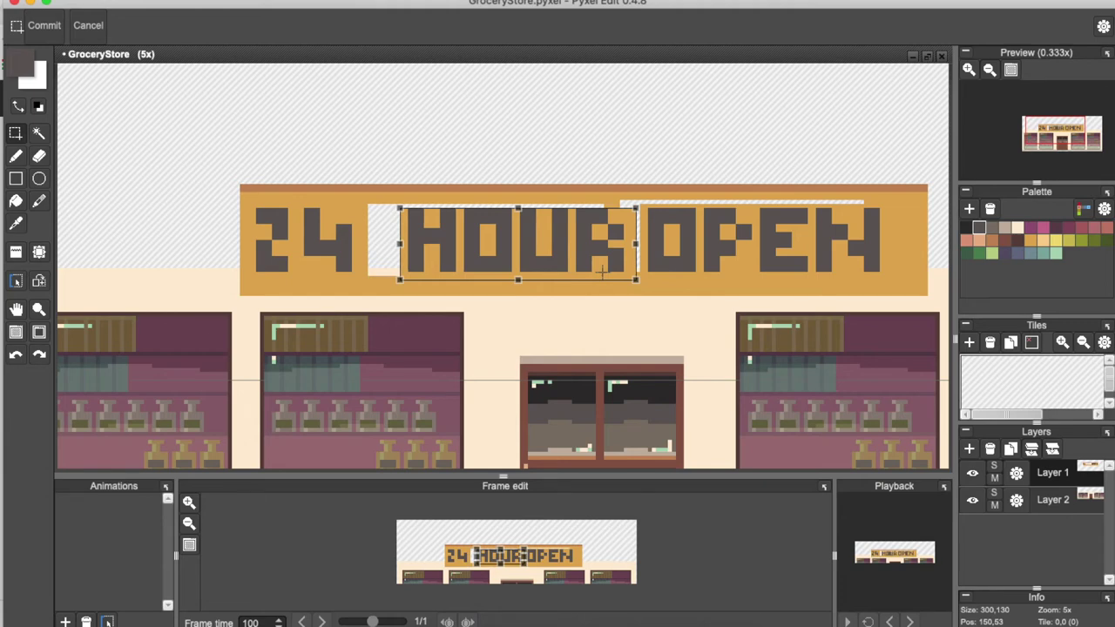
key(Left)
key(Left)
key(Return)
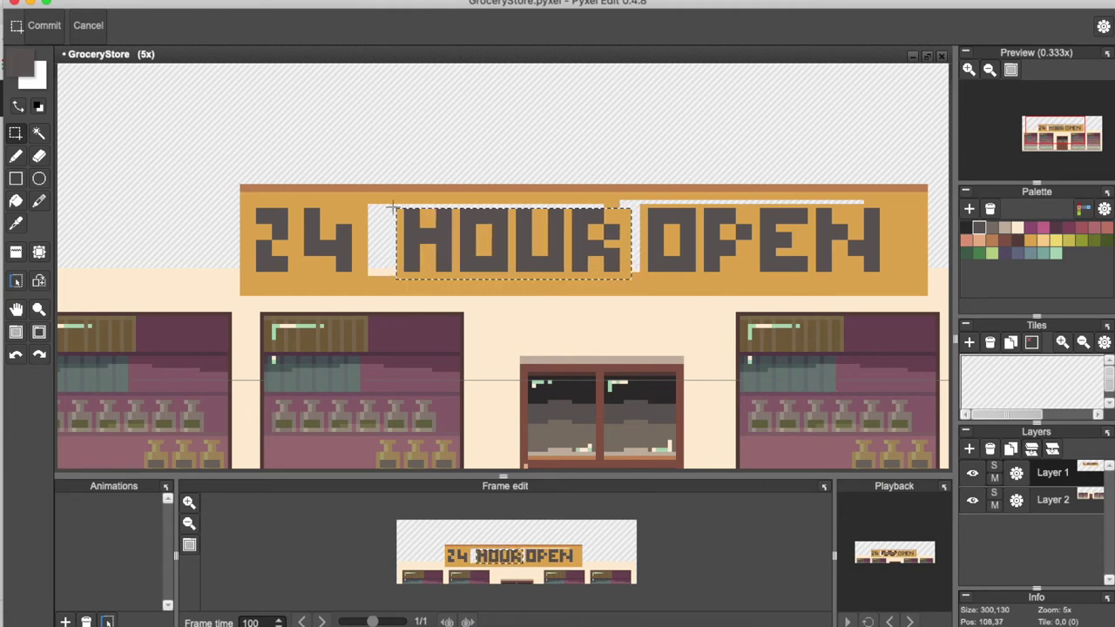
Move the number "24" about 7 pixels right, closer to the word "HOUR"
drag(249, 206, 348, 276)
key(Right)
key(Right)
key(Right)
key(Right)
key(Right)
key(Right)
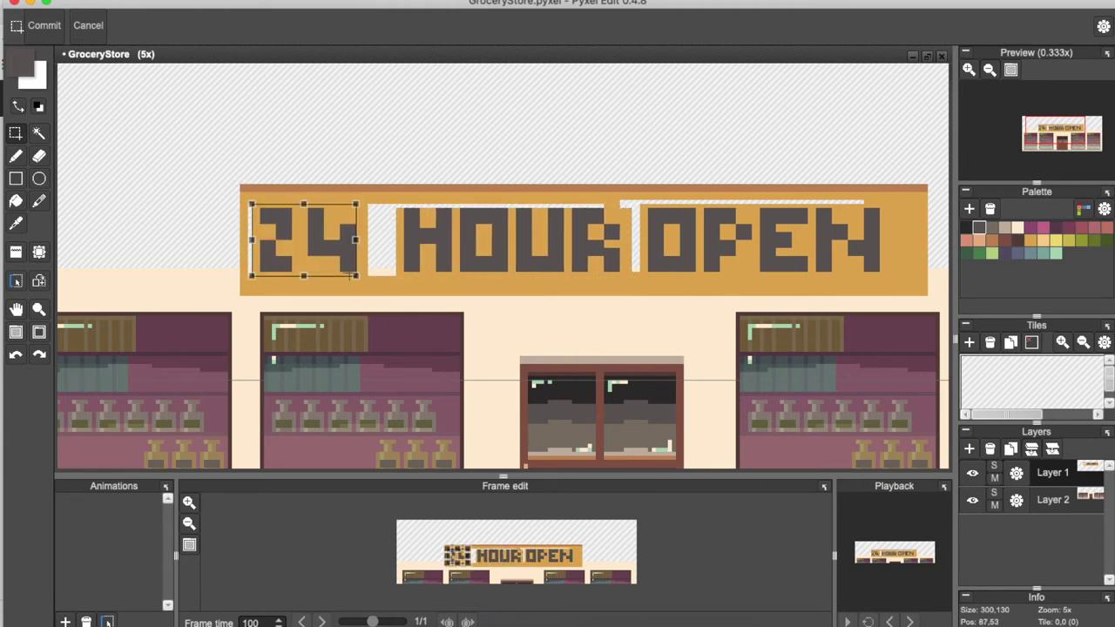
key(Return)
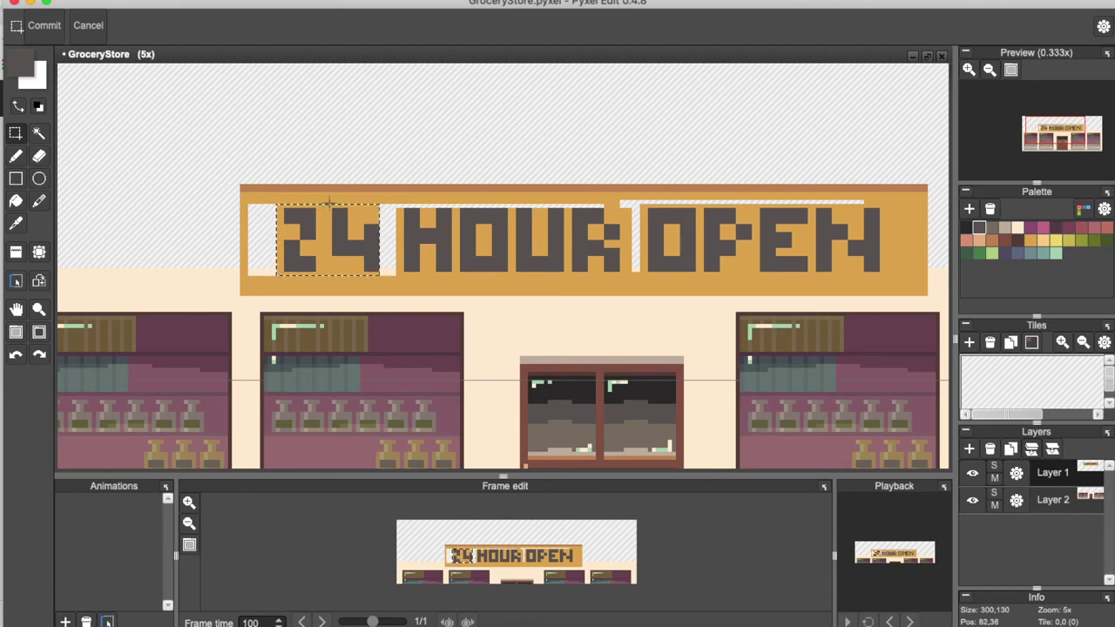
Move only the digit 2 slightly right to narrow its gap to the 4
drag(277, 201, 319, 275)
key(Delete)
key(ctrl+z)
key(Right)
key(Right)
key(Right)
key(Return)
Sample the sign's golden orange and fill the transparent gaps left around the moved words
click(15, 202)
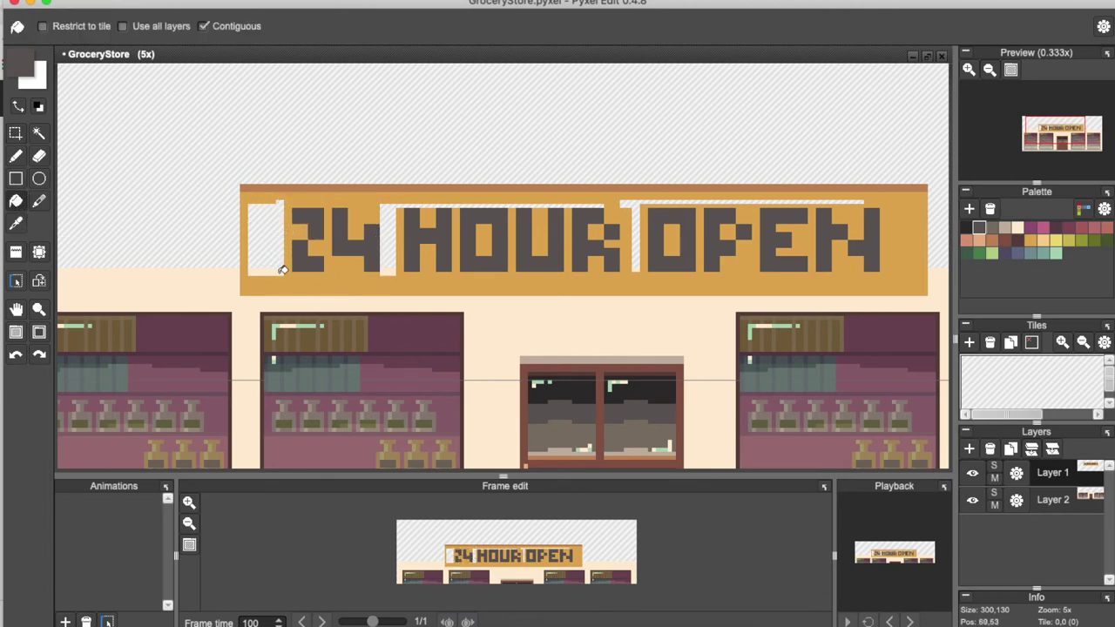
right_click(284, 278)
click(272, 243)
click(392, 223)
click(640, 218)
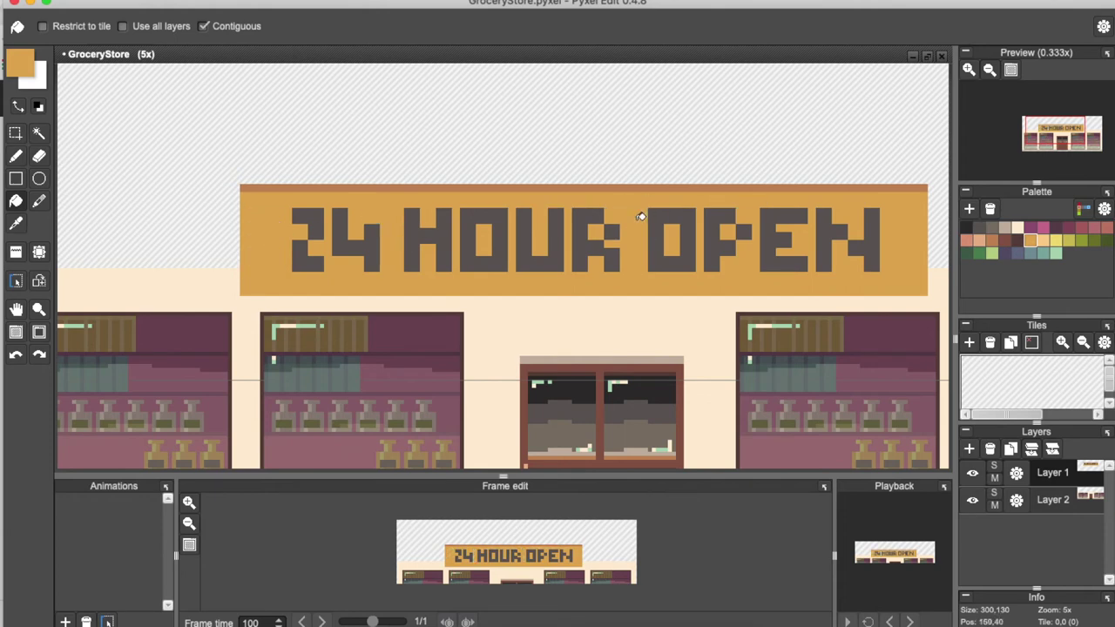
Add a new layer directly above the storefront layer, below the sign's Layer 1
scroll(602, 236, down, 5)
scroll(559, 246, up, 3)
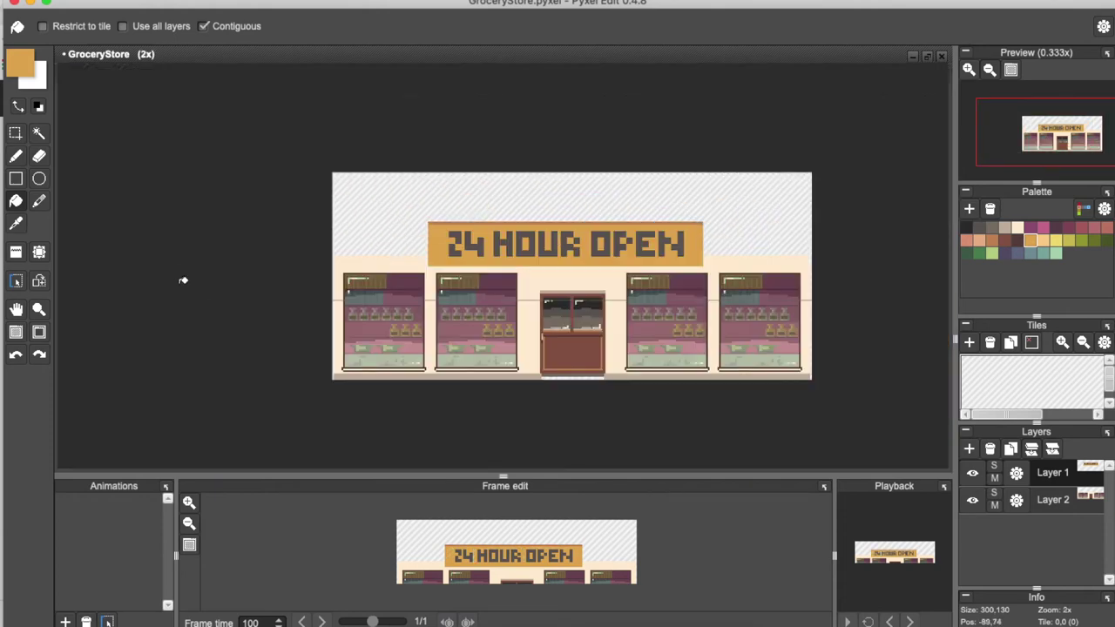
click(18, 138)
click(1051, 510)
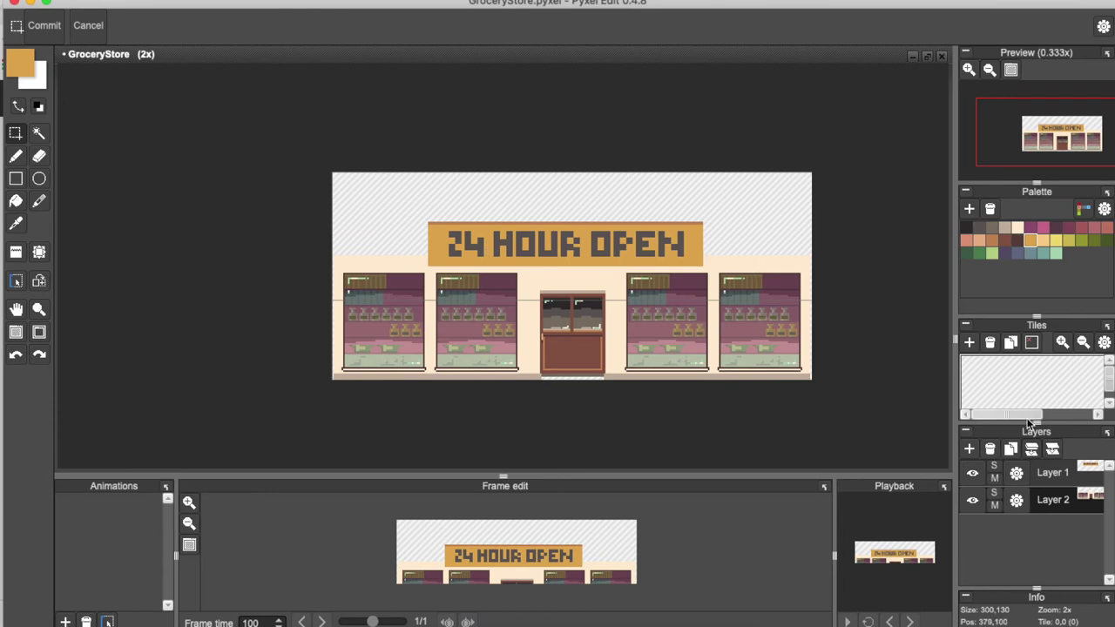
click(971, 449)
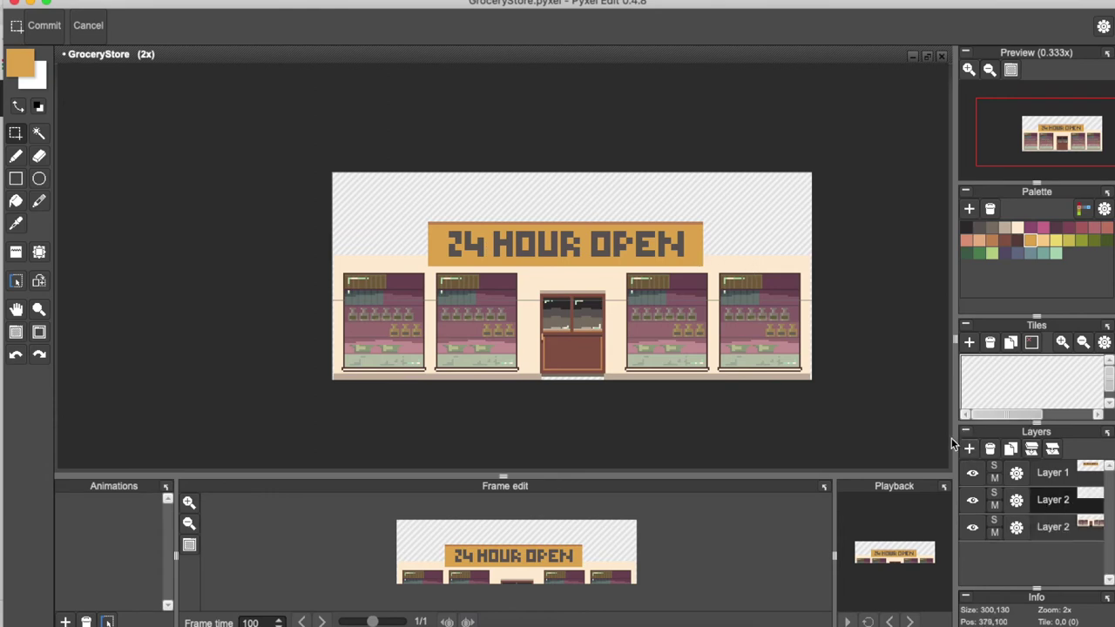
Draw a 4-pixel light taupe vertical strip along the right edge of the empty area above the wall
scroll(775, 237, up, 2)
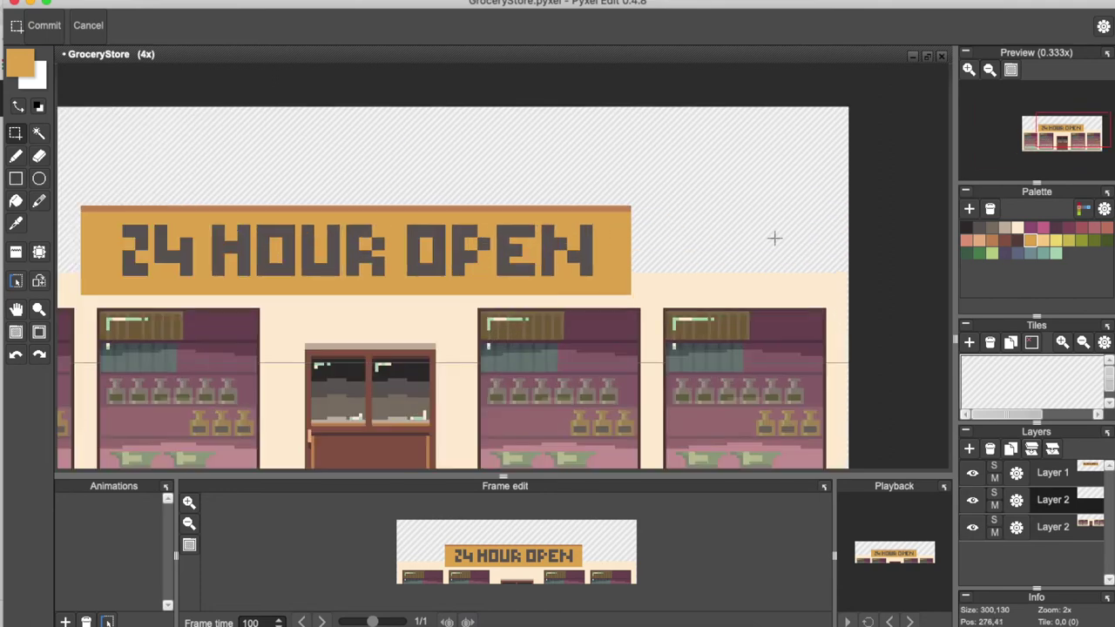
drag(839, 272, 573, 112)
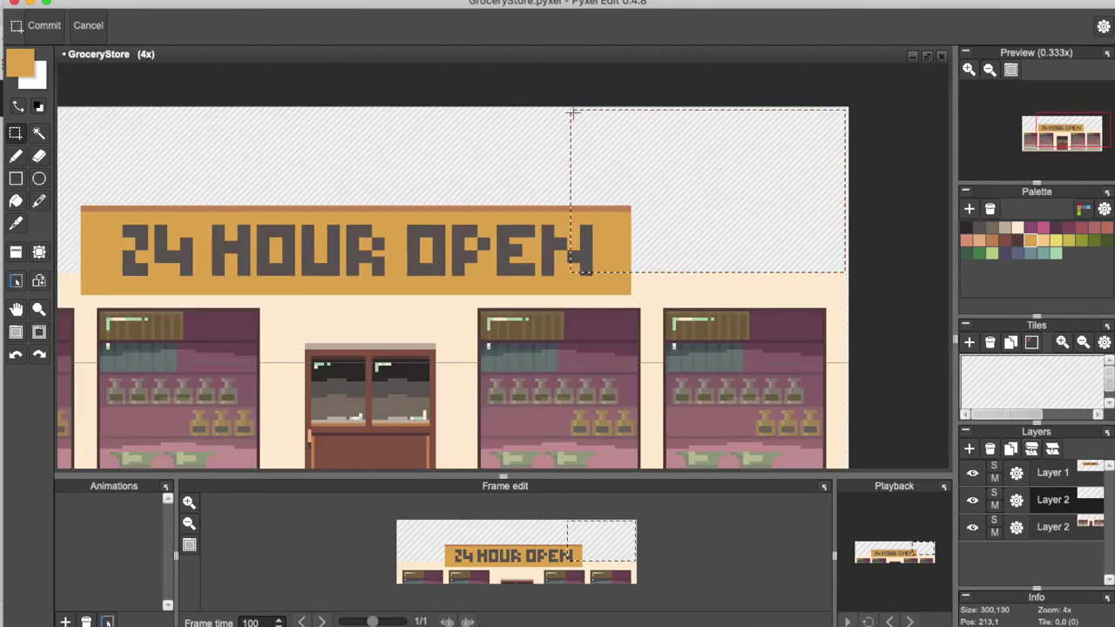
click(15, 159)
click(1007, 226)
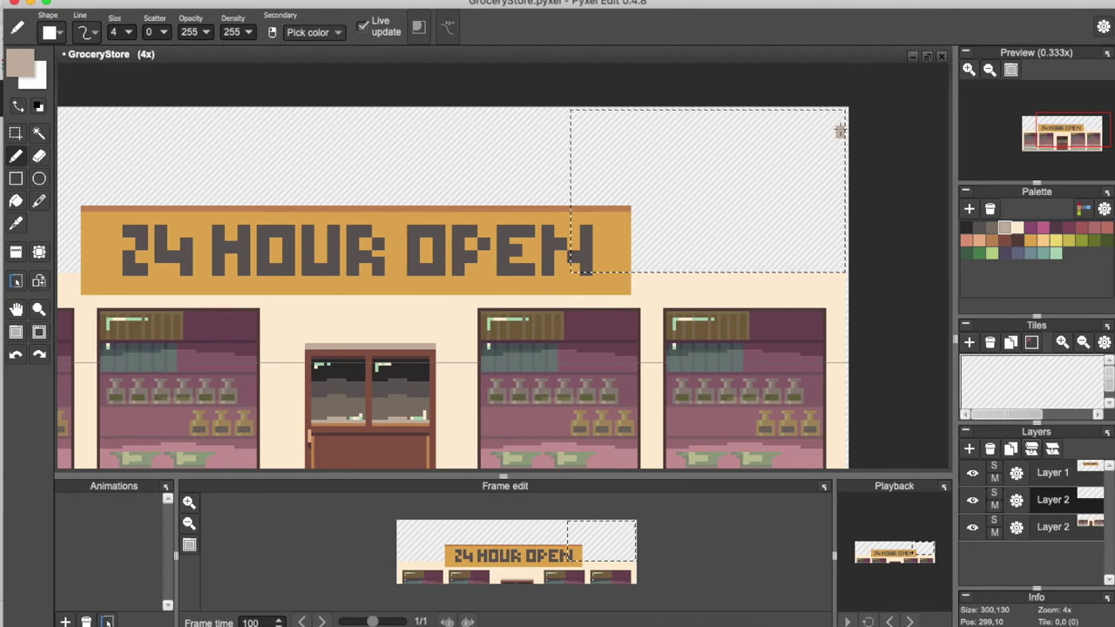
drag(840, 113, 842, 257)
key(super+d)
Draw a matching 4-pixel light taupe vertical strip along the left edge, from the wall up to the canvas top
scroll(459, 252, down, 2)
key(space)
drag(391, 242, 621, 247)
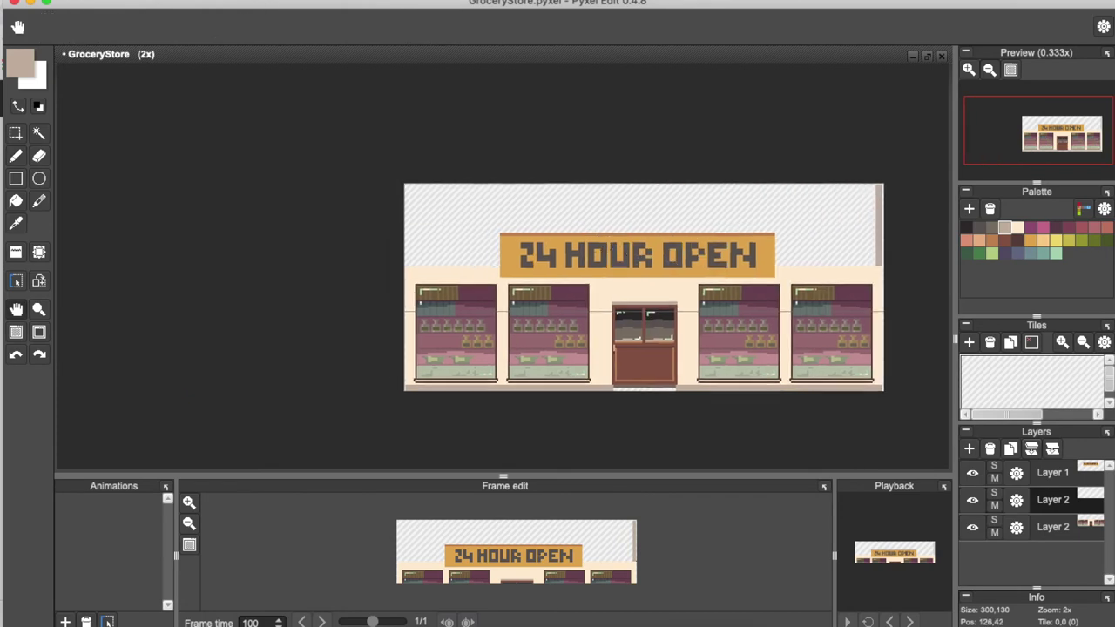
key(b)
scroll(428, 243, up, 5)
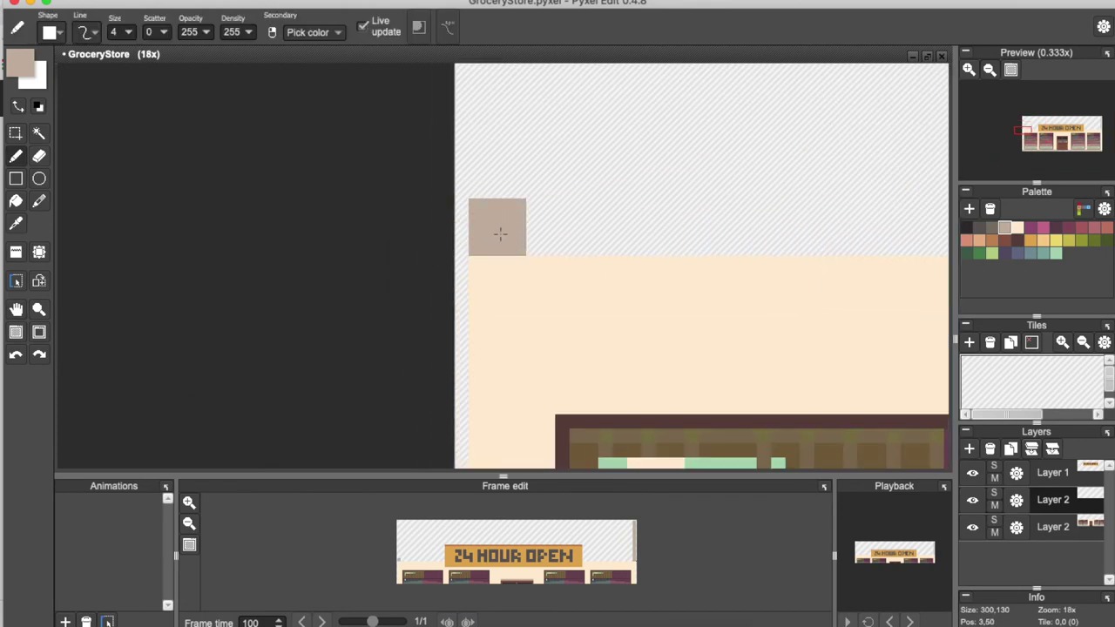
scroll(500, 233, down, 4)
drag(497, 232, 500, 84)
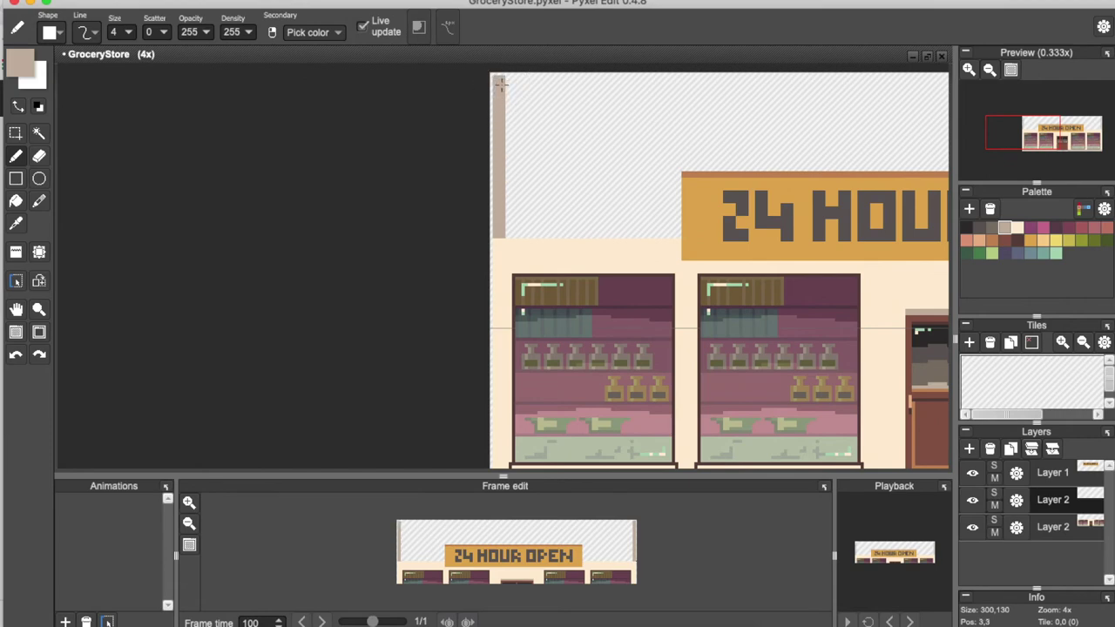
scroll(513, 231, down, 2)
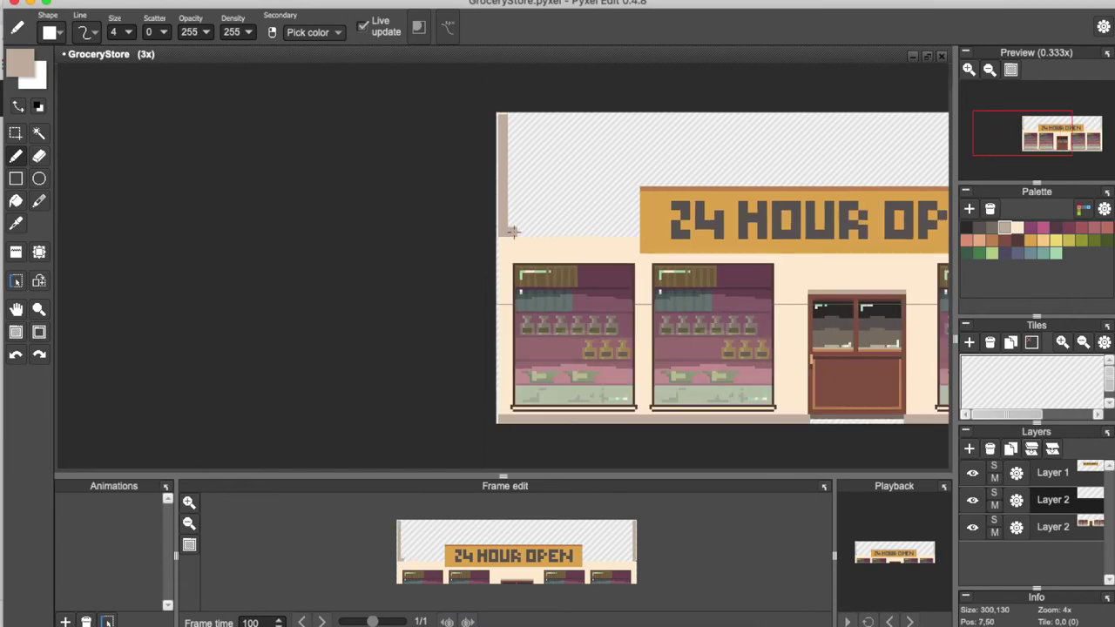
Join the two vertical strips with horizontal taupe bars along the wall's upper edge and the canvas top
key(space)
drag(691, 283, 506, 289)
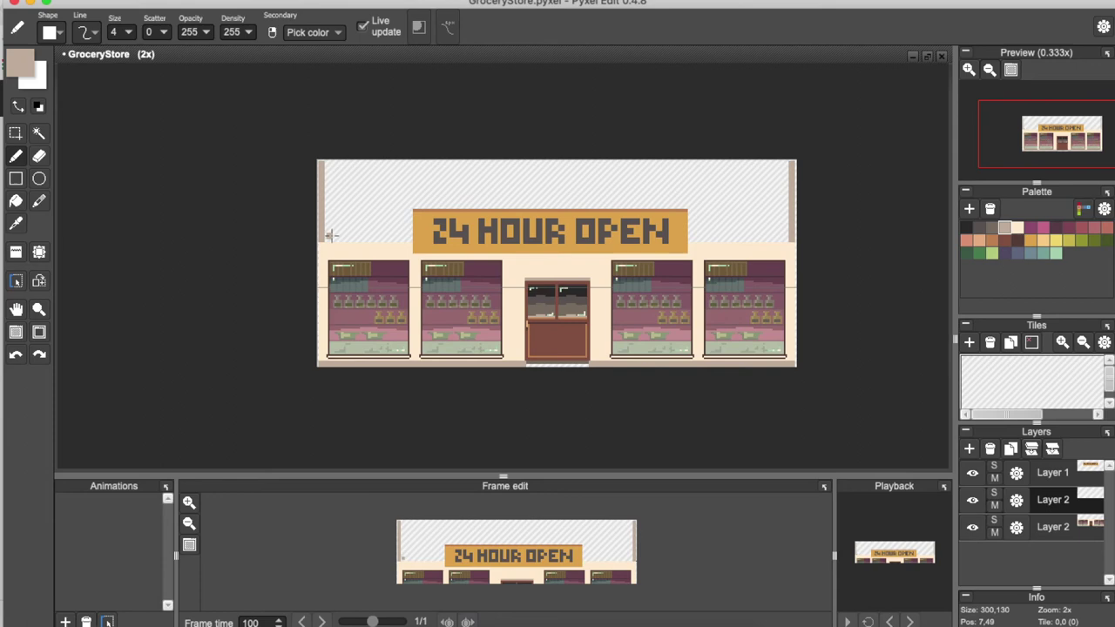
drag(330, 238, 789, 239)
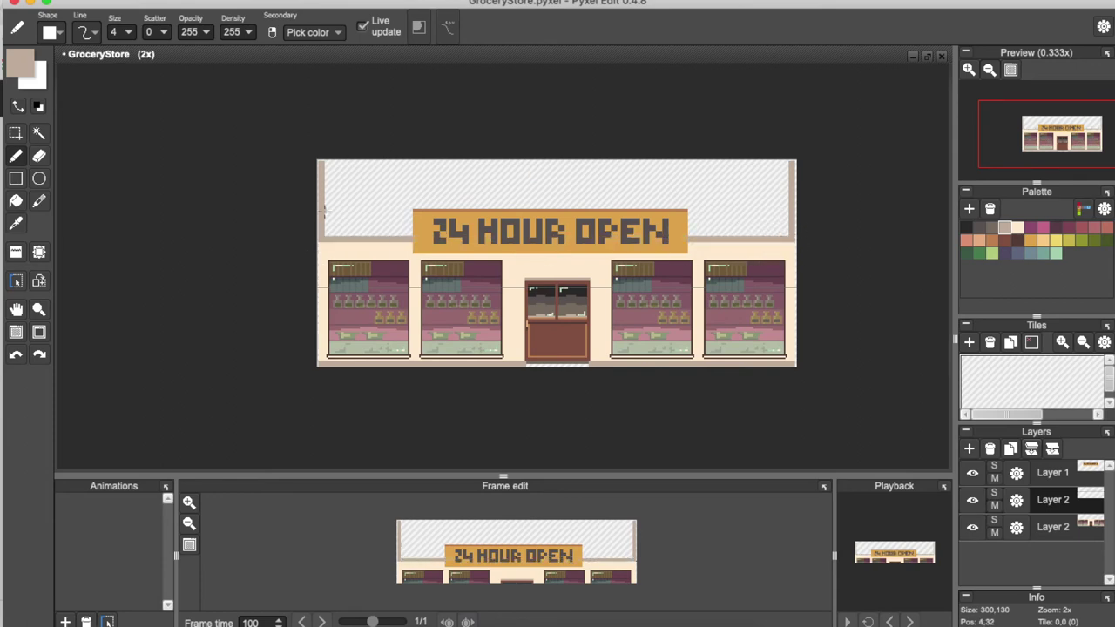
drag(322, 164, 793, 162)
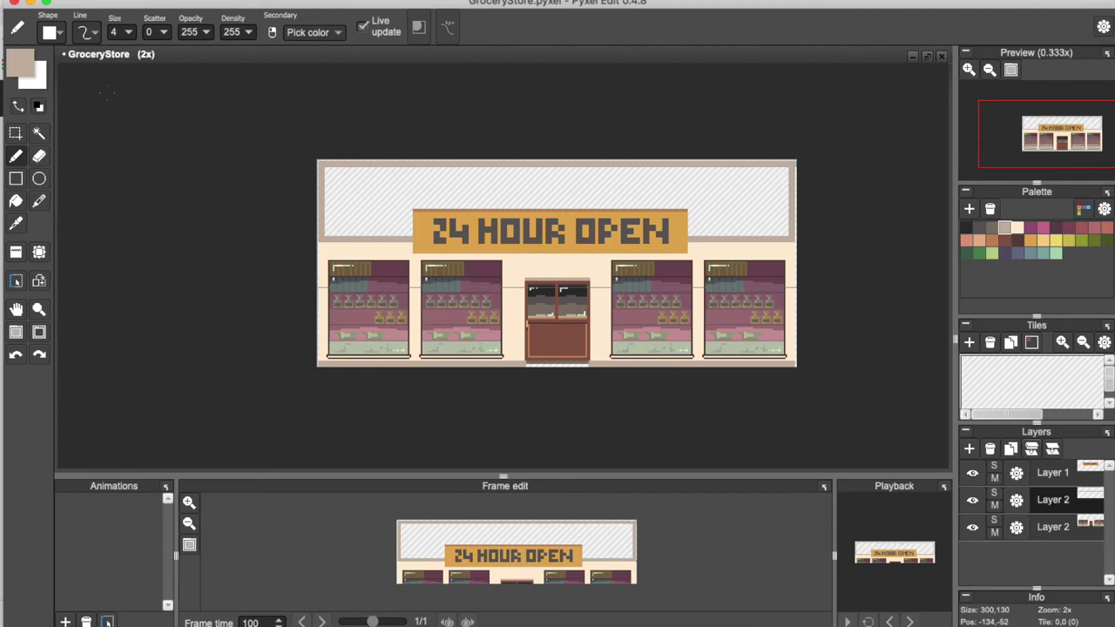
Erase the stray taupe pixels beyond the frame's upper right corner with a 1-pixel eraser and save the file
key(e)
scroll(841, 172, up, 2)
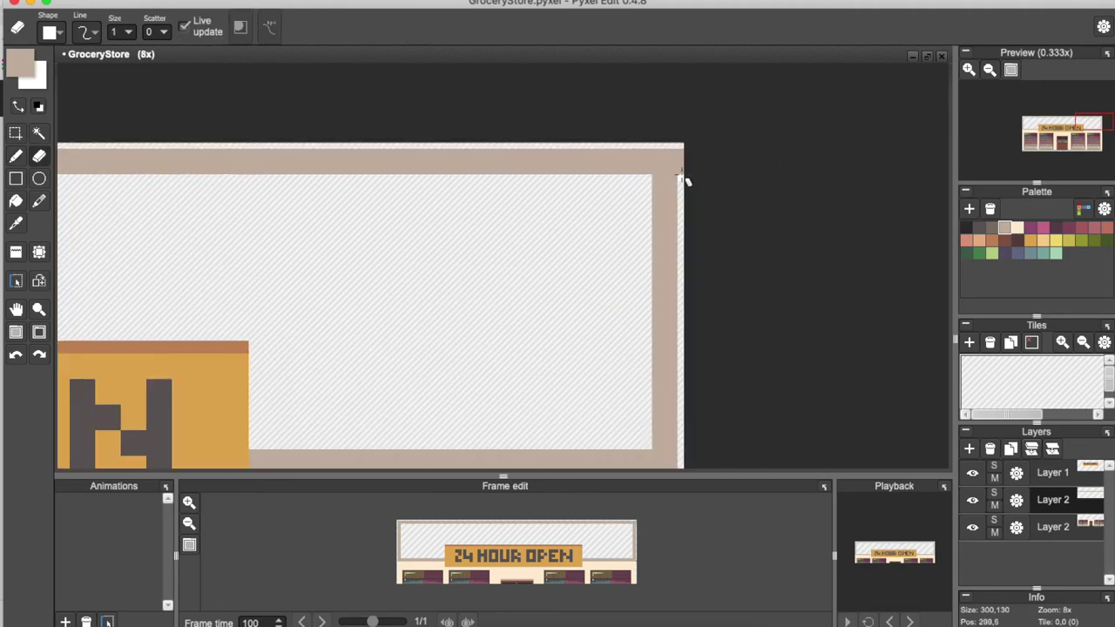
scroll(414, 113, down, 2)
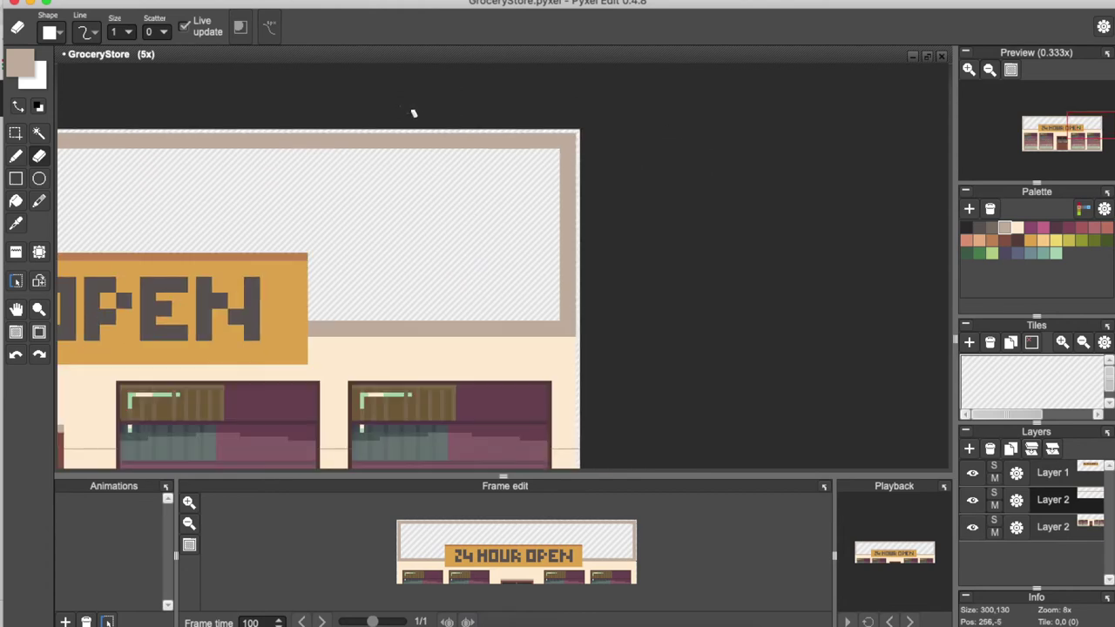
scroll(473, 259, down, 4)
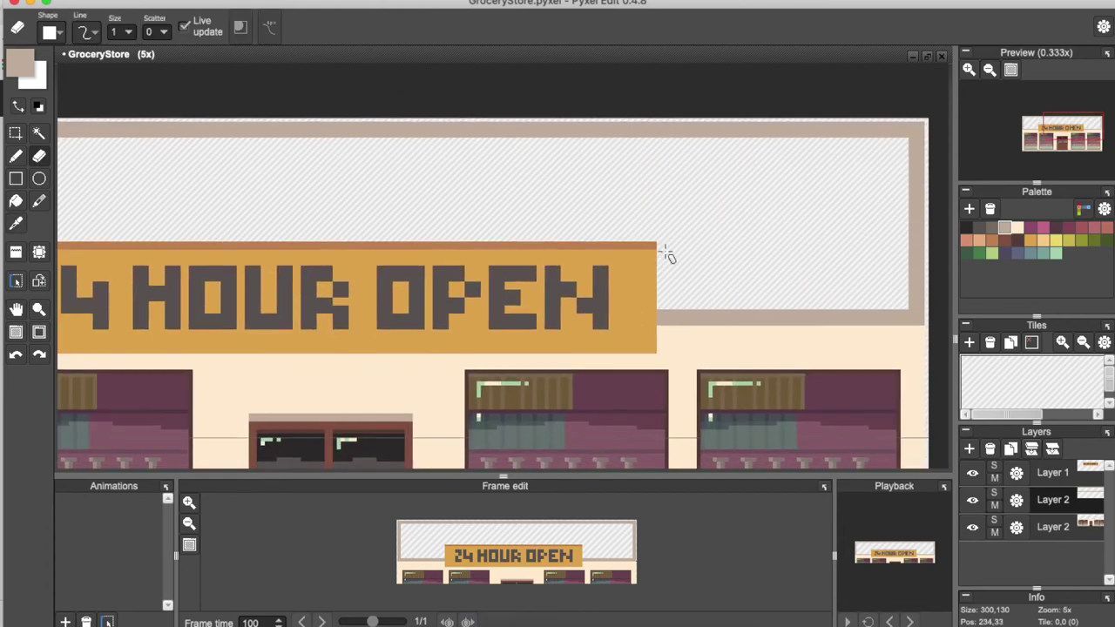
scroll(598, 331, up, 2)
key(super+s)
scroll(510, 315, down, 2)
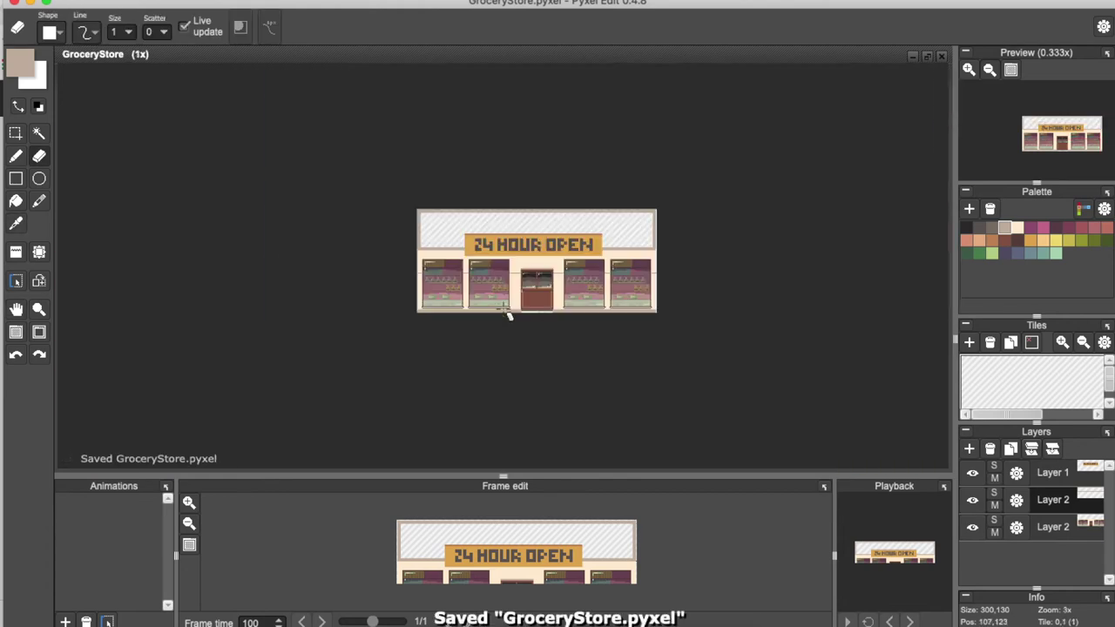
On Layer 1, shift the "24 HOUR OPEN" sign a few pixels right to centre it on the storefront
scroll(505, 222, up, 1)
click(1070, 476)
click(1062, 502)
click(1063, 477)
click(17, 133)
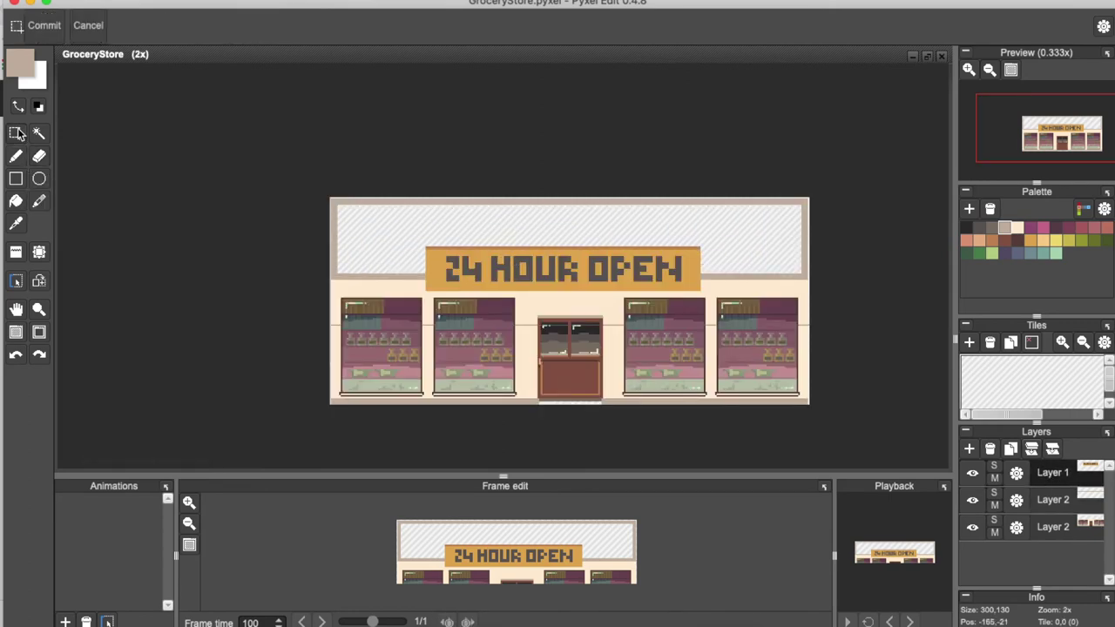
drag(412, 238, 705, 292)
key(Right)
key(Right)
key(Right)
click(784, 267)
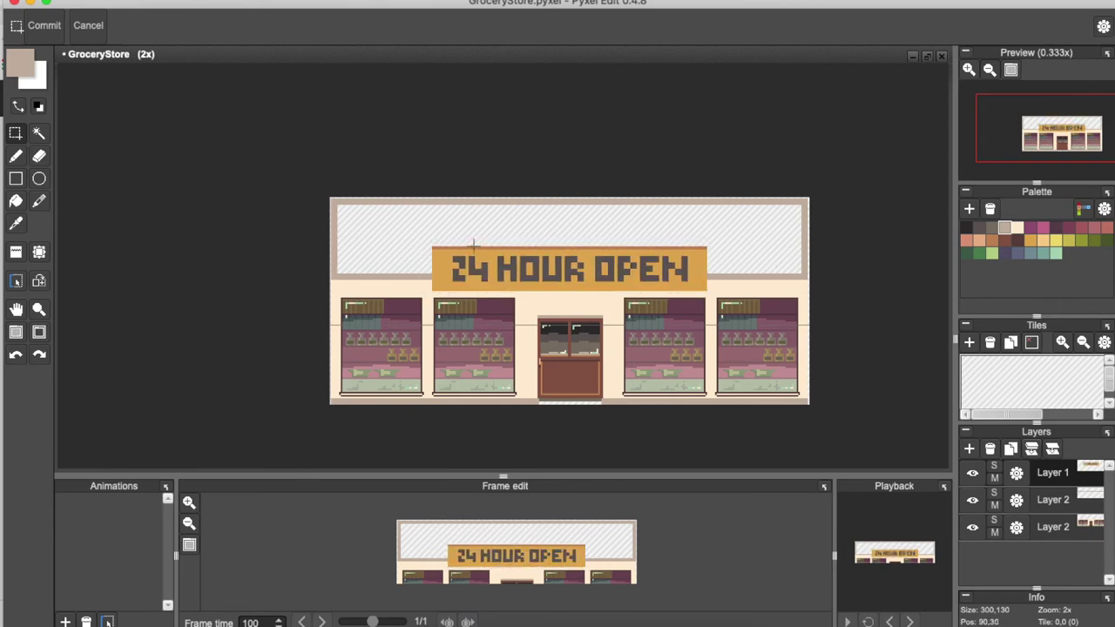
Stamp a 3-by-2 checkerboard of light green and teal 20-pixel squares inside the taupe frame, beside the sign's left edge
scroll(379, 283, up, 1)
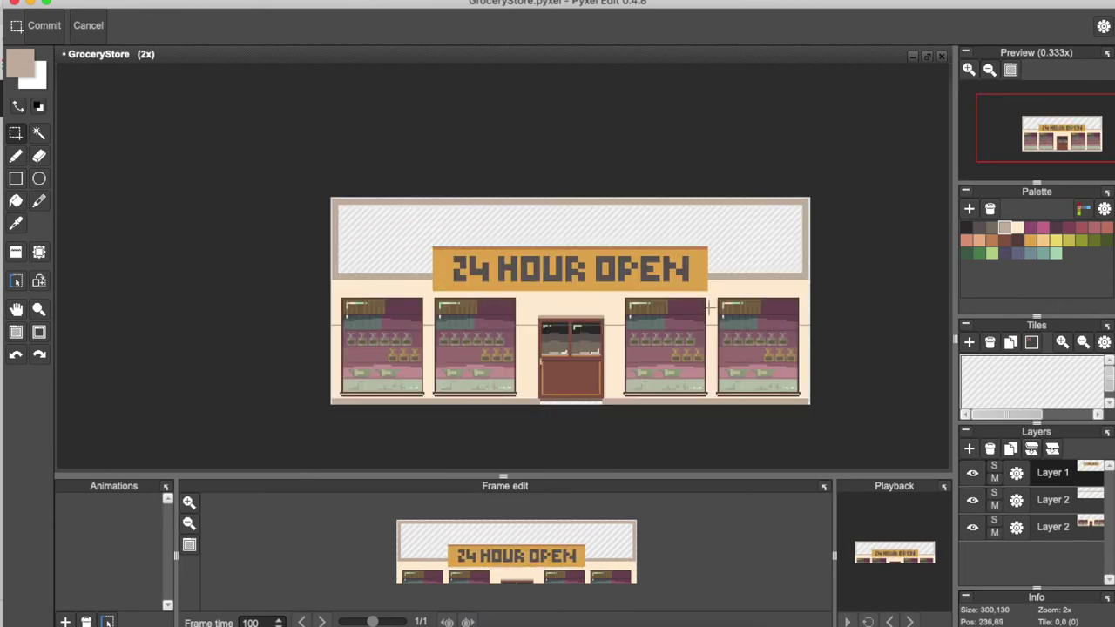
click(1056, 253)
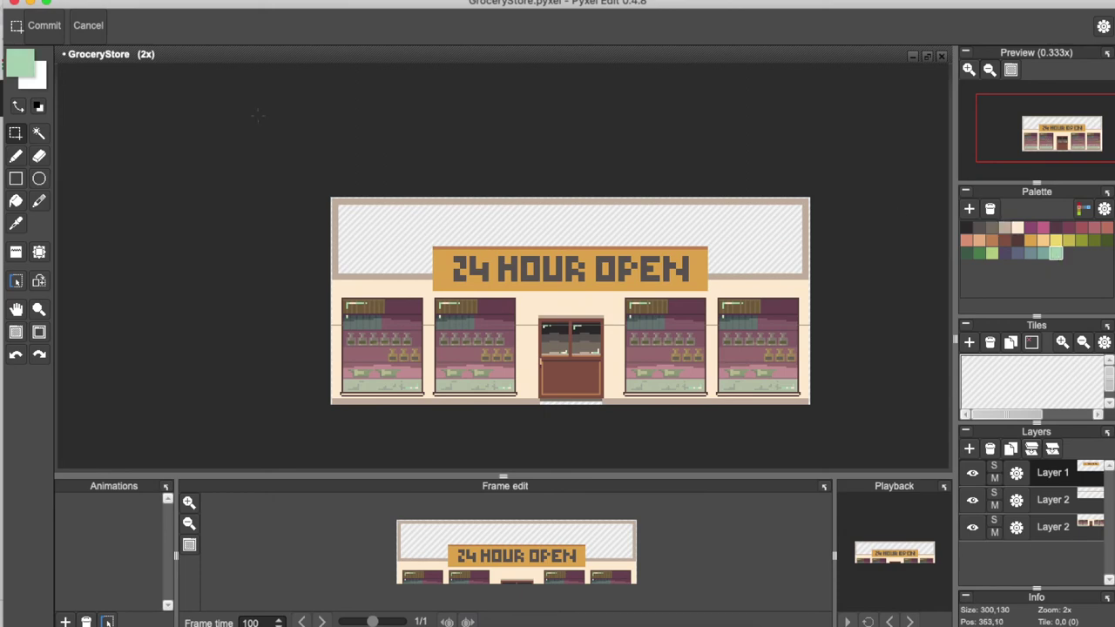
click(16, 157)
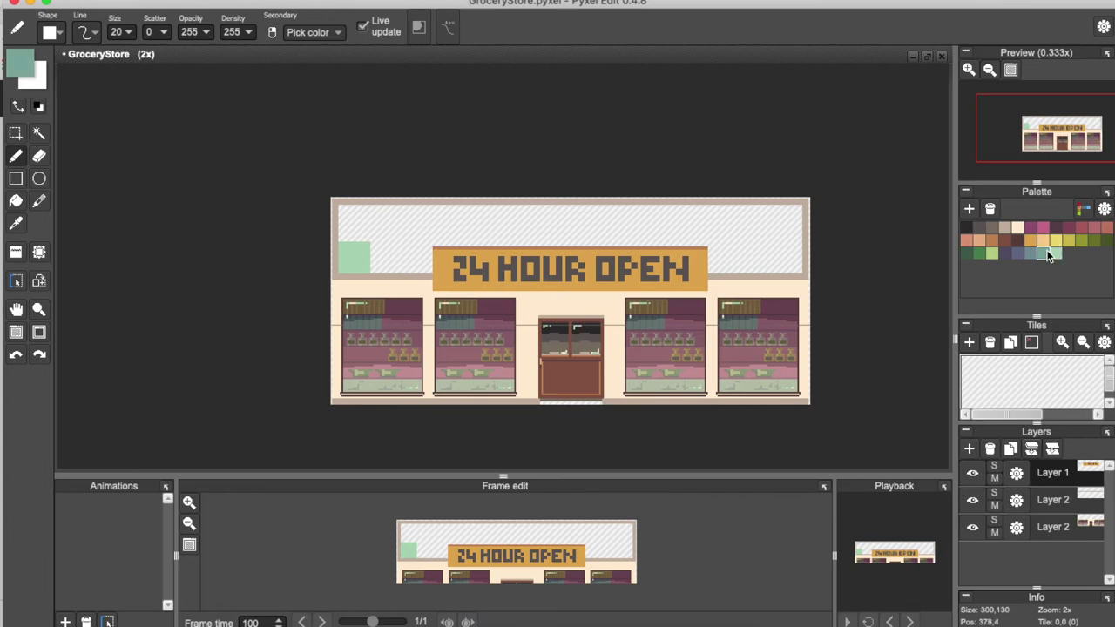
scroll(375, 261, up, 3)
click(384, 229)
alt+click(282, 228)
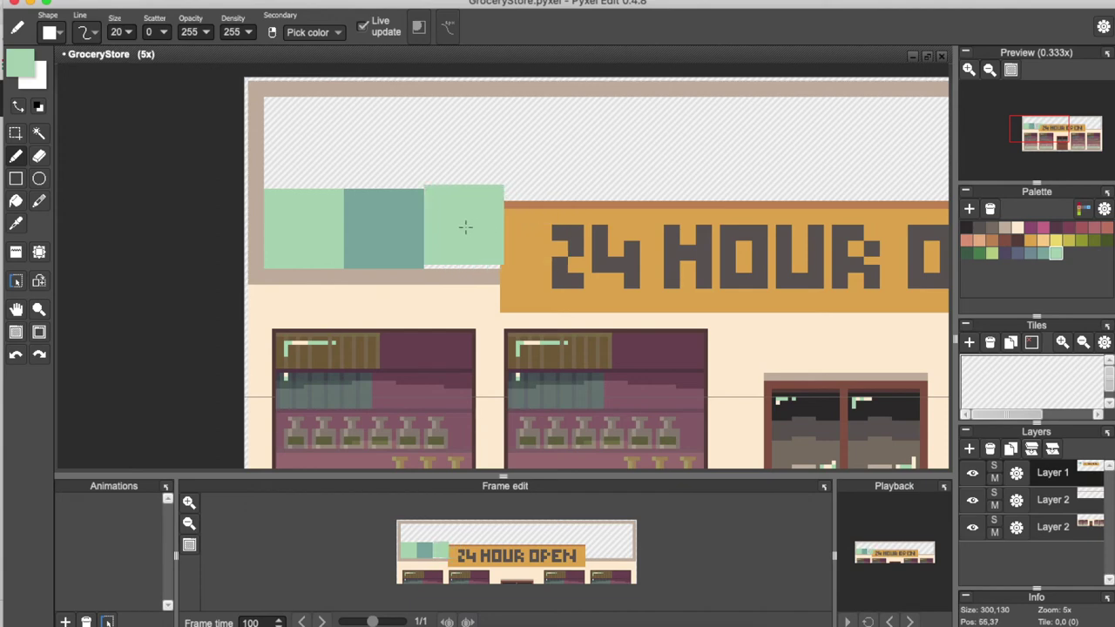
click(384, 148)
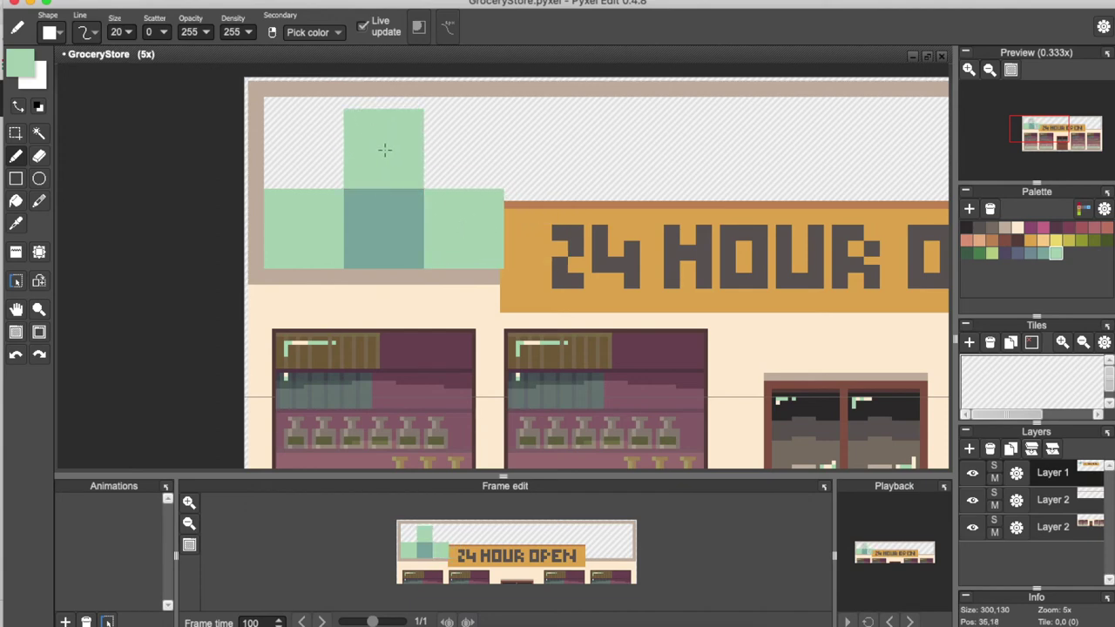
alt+click(368, 237)
click(466, 149)
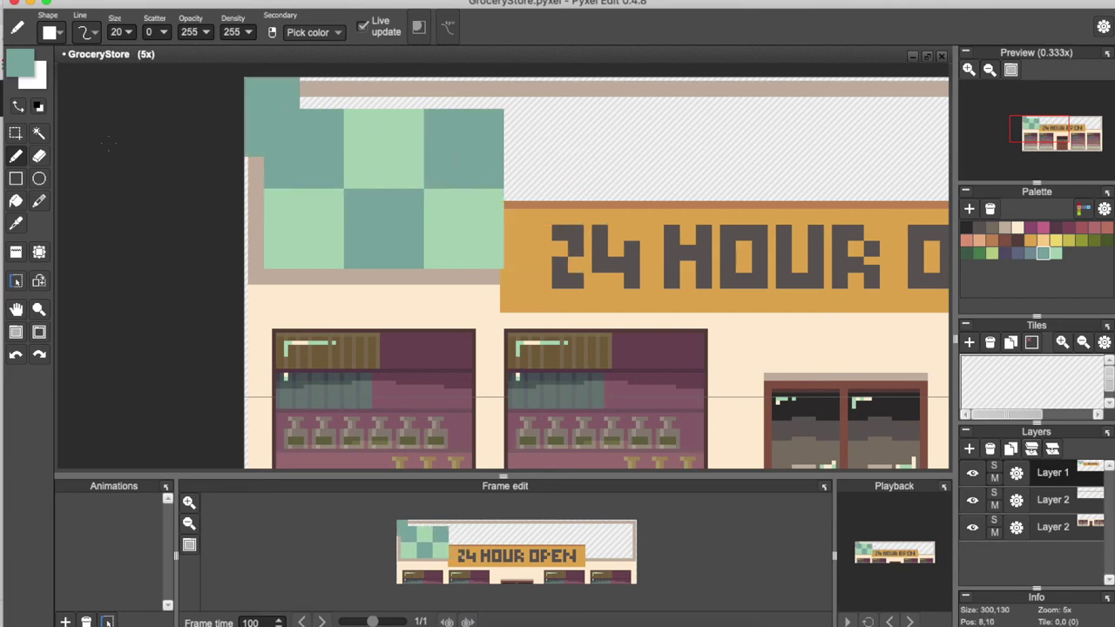
click(18, 136)
drag(290, 105, 296, 104)
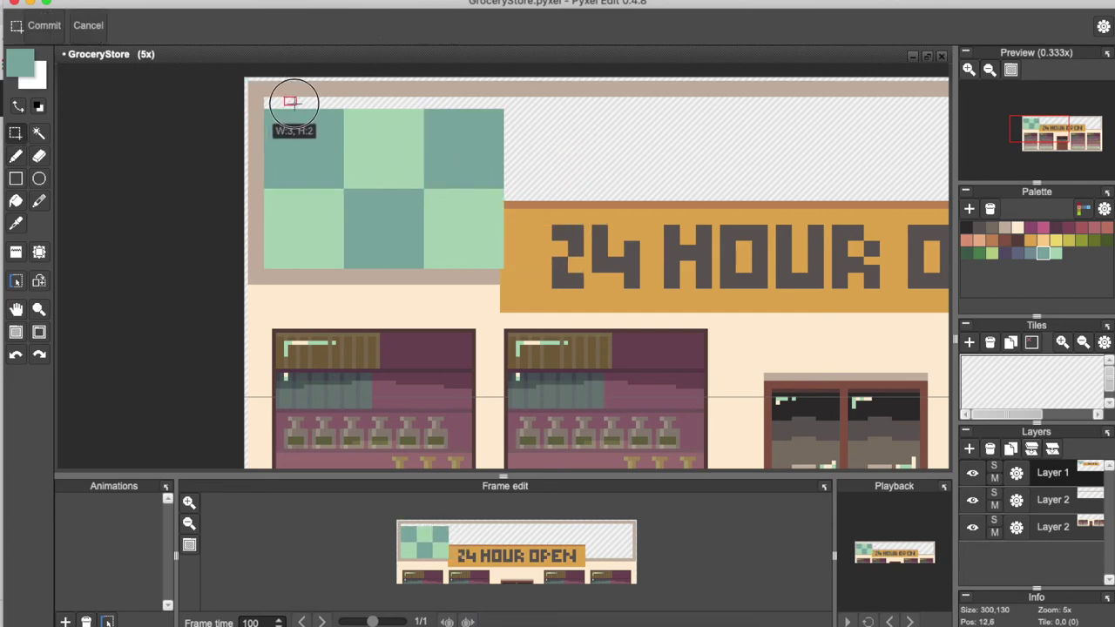
drag(265, 191, 500, 198)
key(Up)
key(Up)
key(Up)
key(Up)
key(Up)
key(Up)
key(Up)
key(Up)
key(Up)
key(Up)
key(Up)
key(Up)
key(Up)
key(Up)
key(Up)
key(Up)
key(Up)
key(Up)
key(Up)
key(Up)
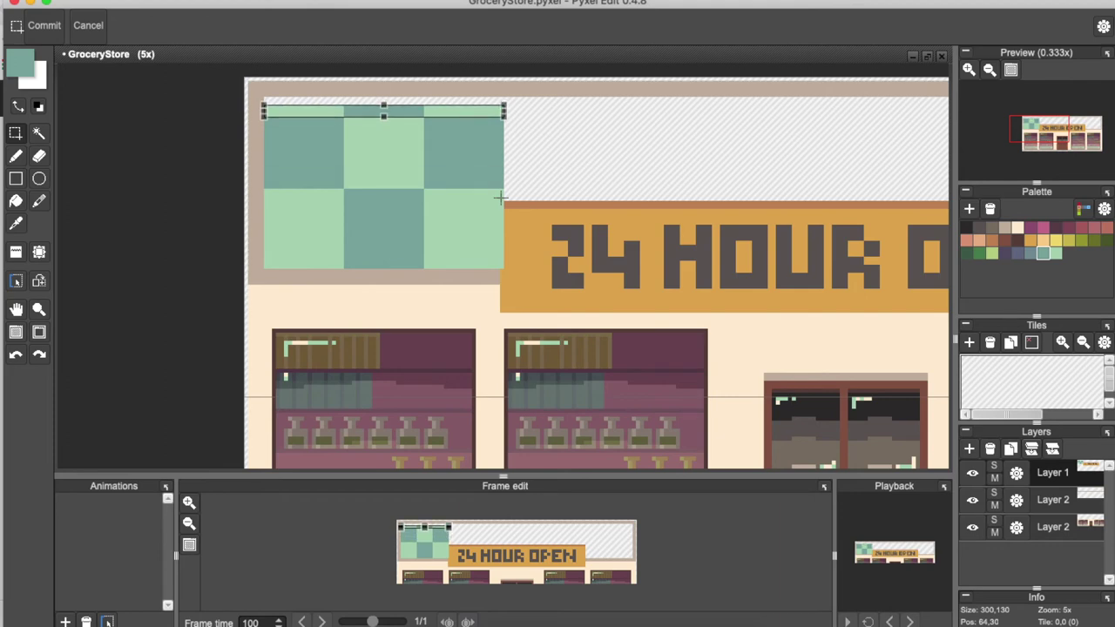
key(super+z)
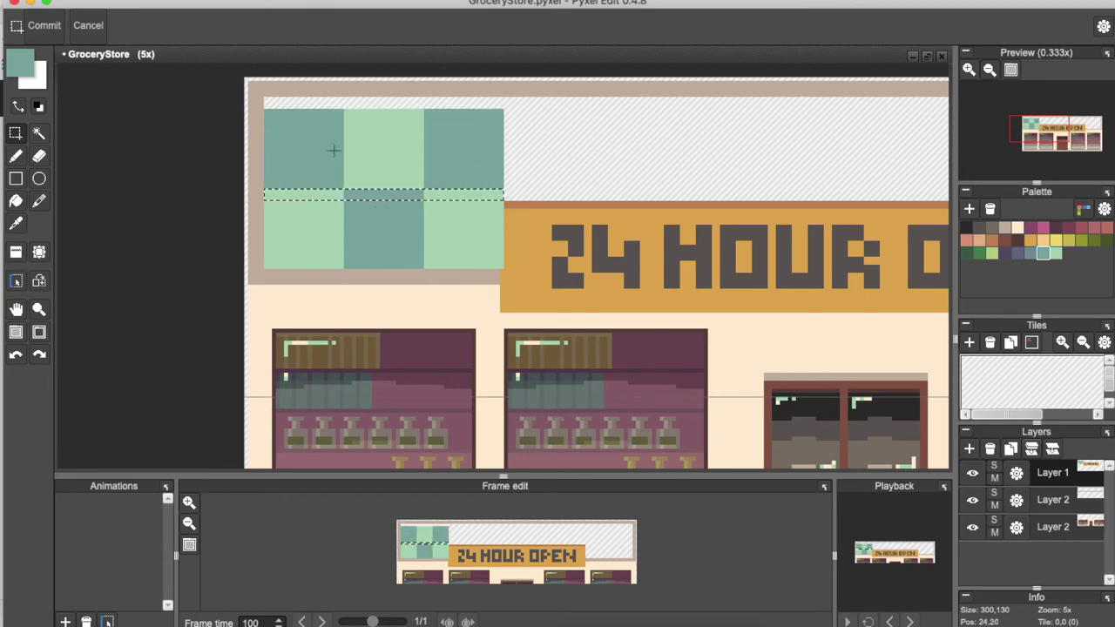
Cut the whole green checkerboard block from Layer 1 and paste it in place onto a new layer below the sign
scroll(272, 113, down, 3)
drag(269, 112, 366, 171)
scroll(322, 103, up, 2)
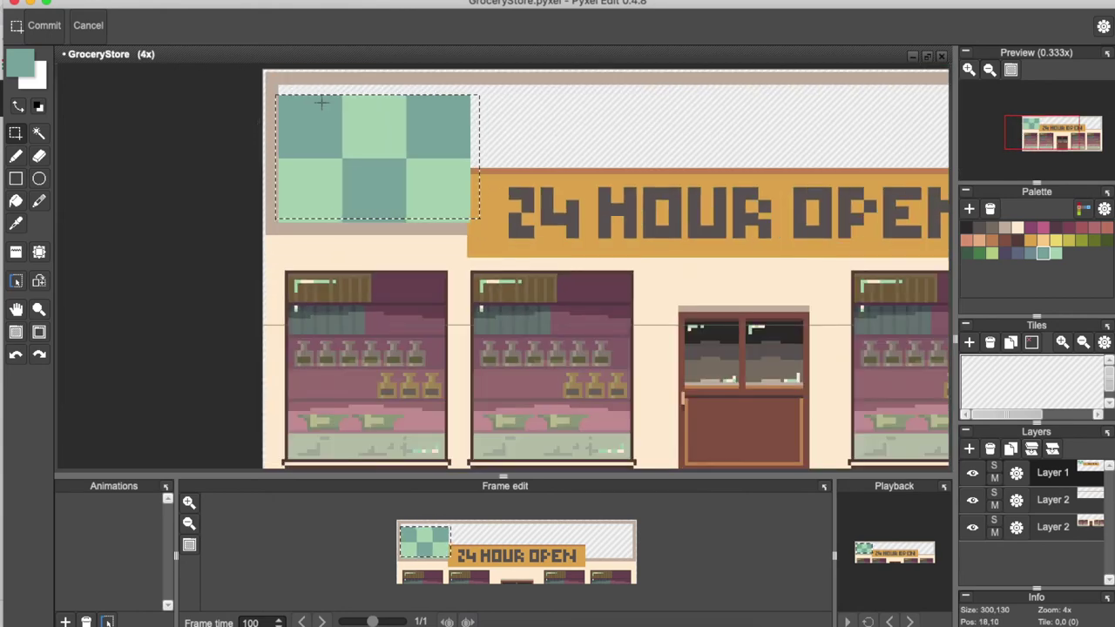
scroll(521, 108, down, 2)
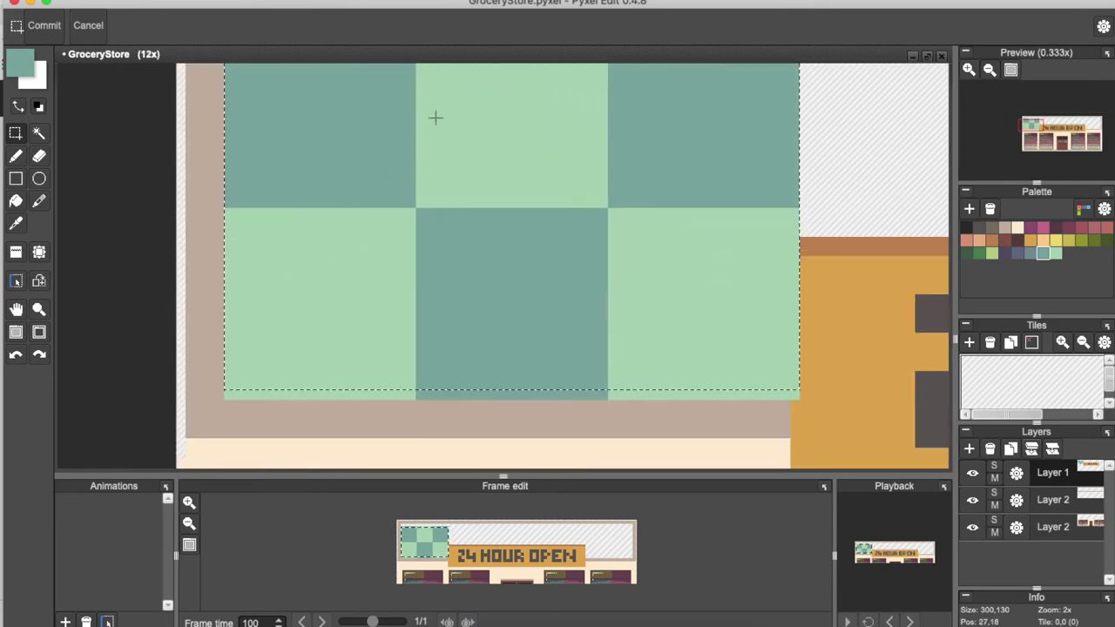
scroll(438, 119, up, 2)
drag(448, 168, 456, 249)
click(402, 114)
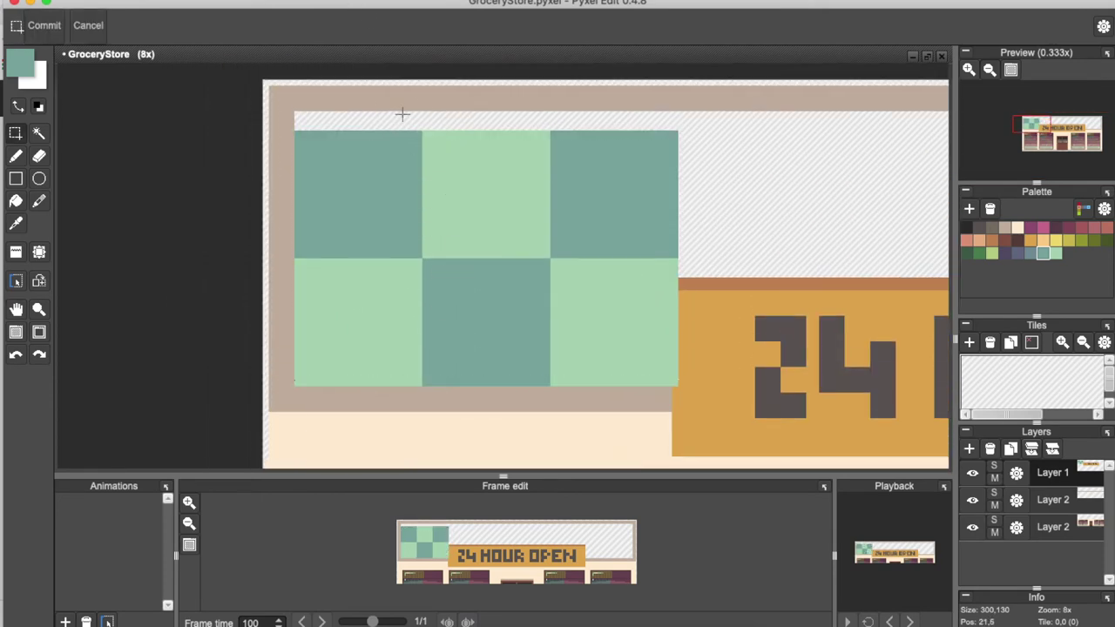
drag(294, 131, 677, 383)
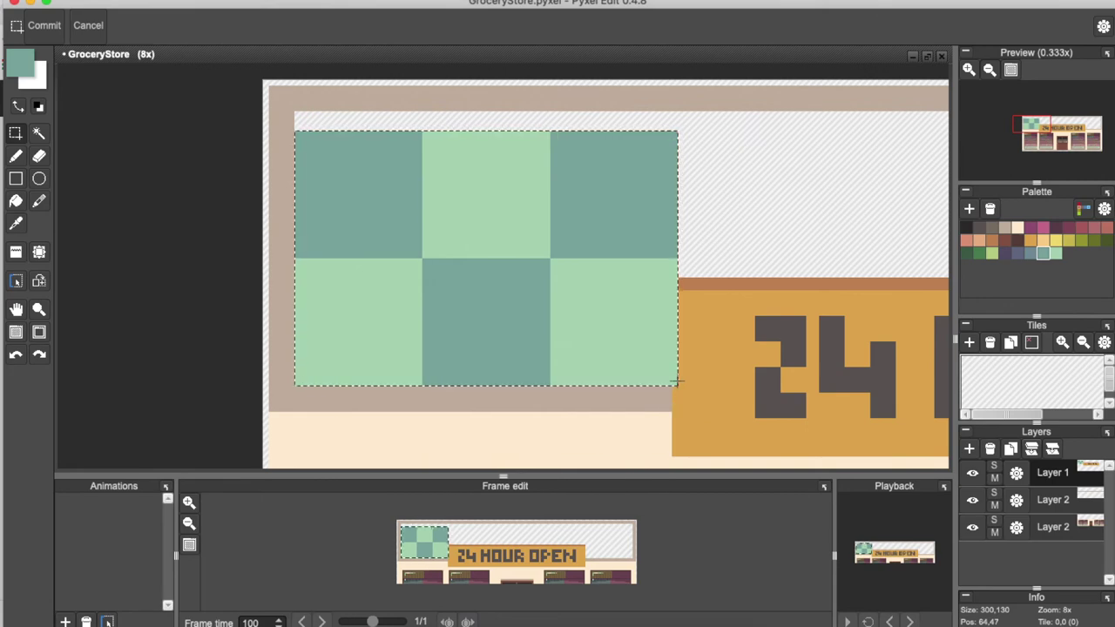
key(Delete)
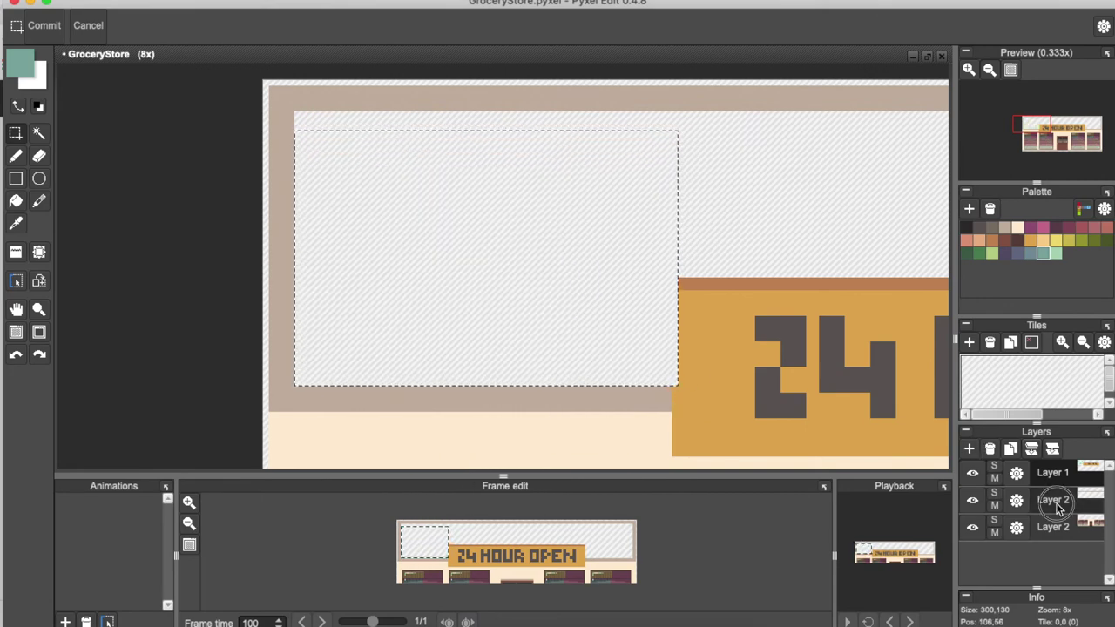
click(971, 450)
key(super+v)
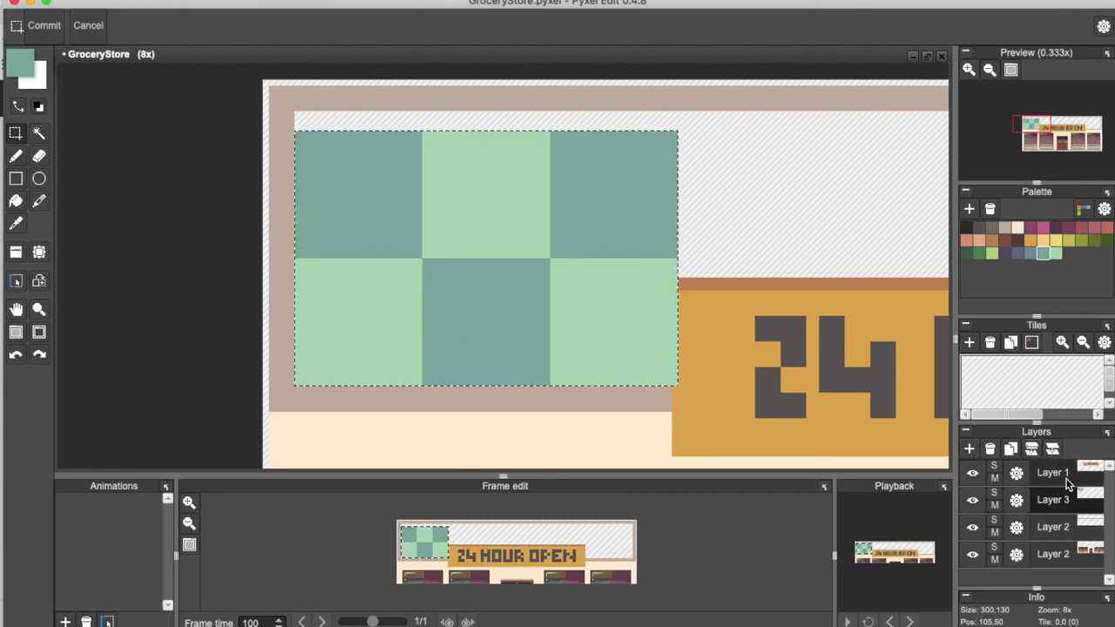
Restore the missing left edge of the orange sign on Layer 1 by extending a narrow strip of it leftward
click(1067, 479)
key(b)
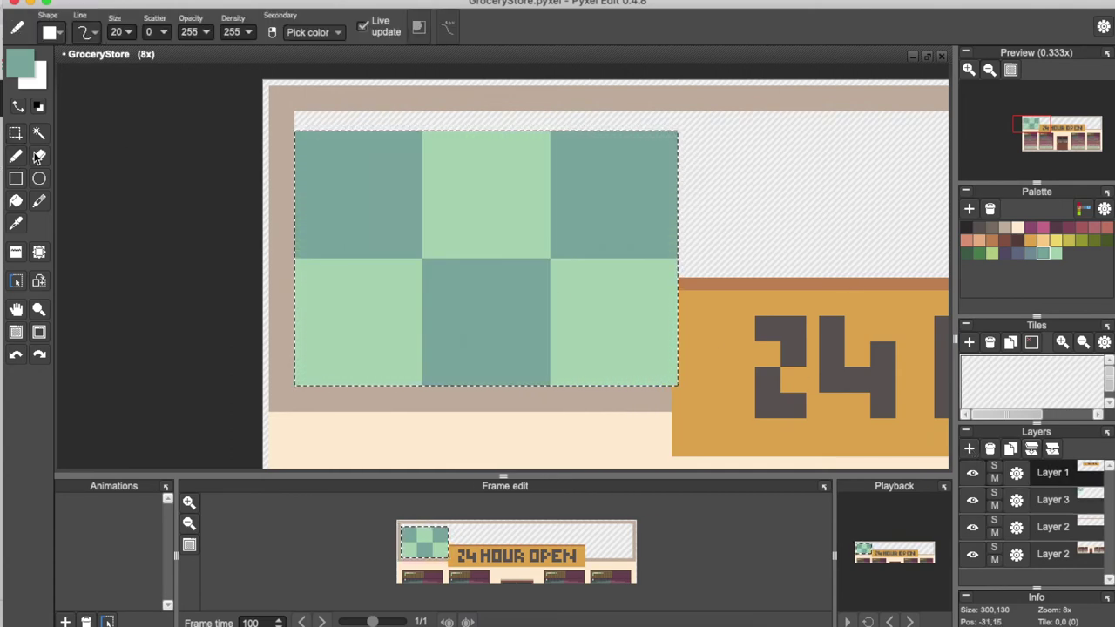
click(19, 134)
drag(719, 278, 712, 453)
key(Left)
key(Left)
key(Left)
key(Left)
key(Left)
key(Left)
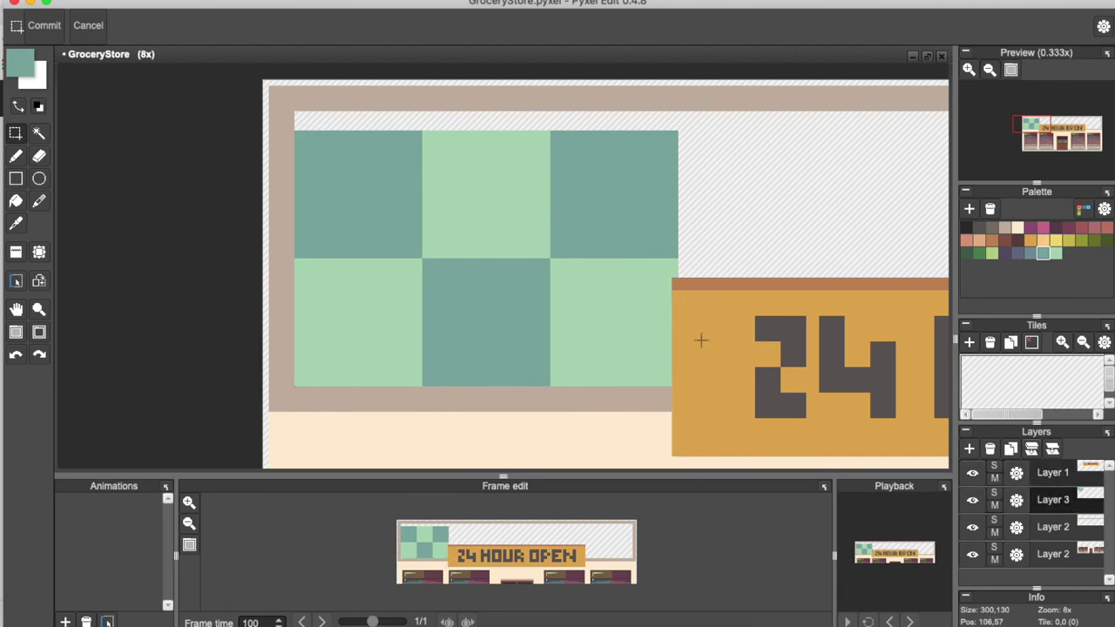
Duplicate the checkerboard block on Layer 3 and place the copy flush against the original's right side
drag(295, 131, 672, 383)
scroll(671, 383, down, 3)
key(Right)
key(Right)
key(Right)
key(Right)
key(Right)
key(Right)
key(Right)
key(Right)
key(Right)
key(Right)
key(Right)
key(Right)
key(Right)
key(Right)
key(Right)
key(Right)
key(Right)
key(Right)
key(Right)
key(Right)
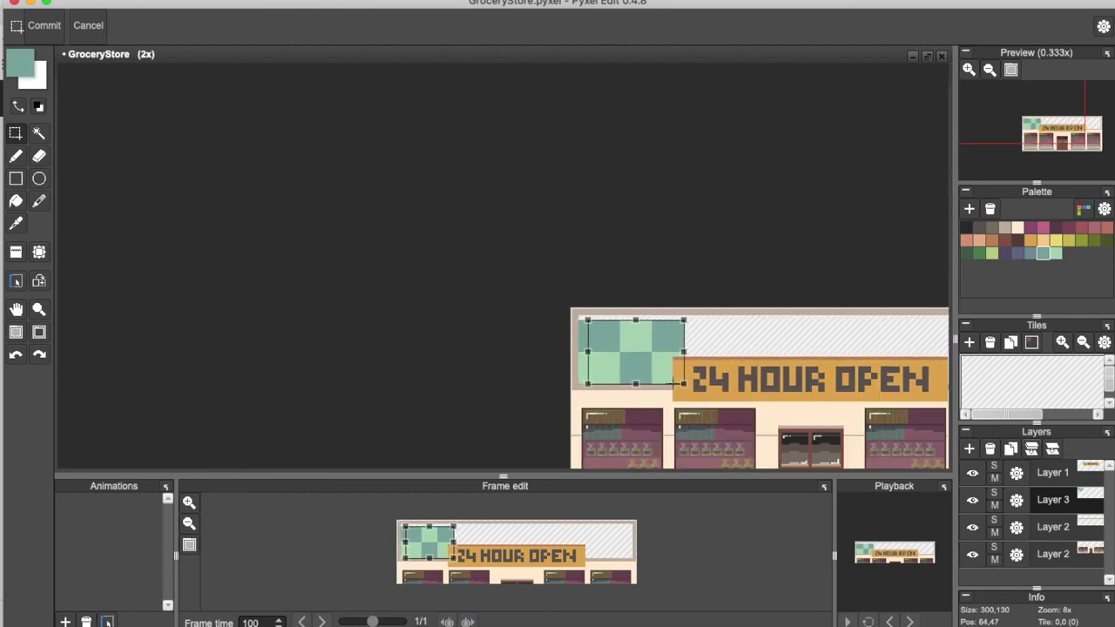
key(Right)
key(Right)
key(Right)
key(Right)
key(Right)
key(Right)
key(Right)
key(Right)
key(Right)
key(Right)
key(Right)
key(Right)
key(Right)
key(Right)
key(Right)
key(Right)
key(Right)
key(Right)
key(Right)
key(Right)
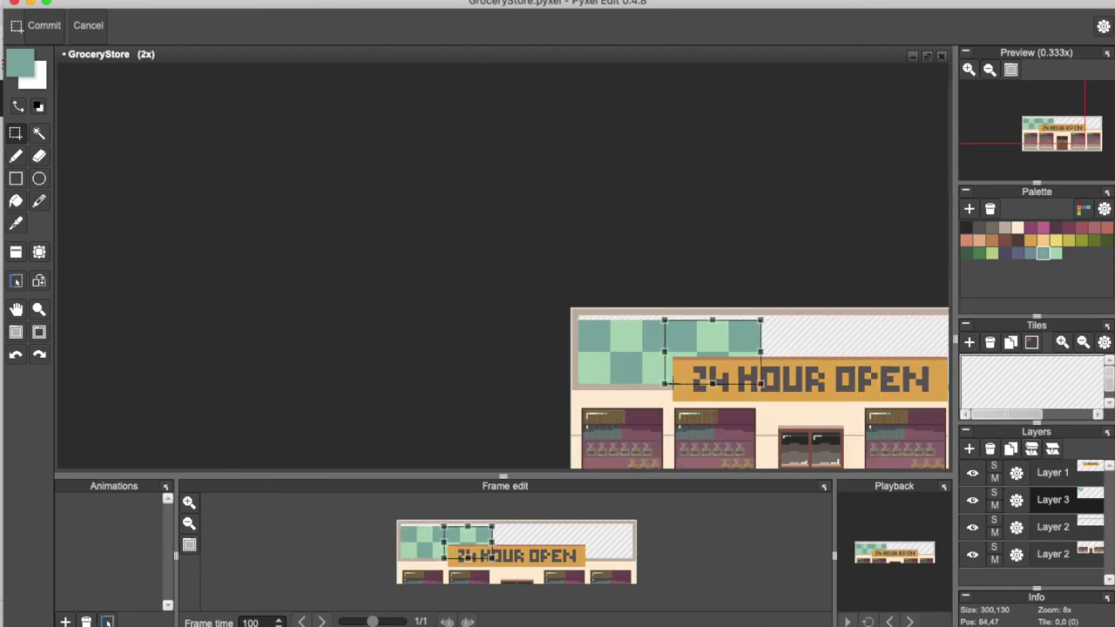
key(Left)
key(Left)
key(Left)
key(Left)
key(Left)
key(Left)
key(Left)
scroll(651, 366, up, 3)
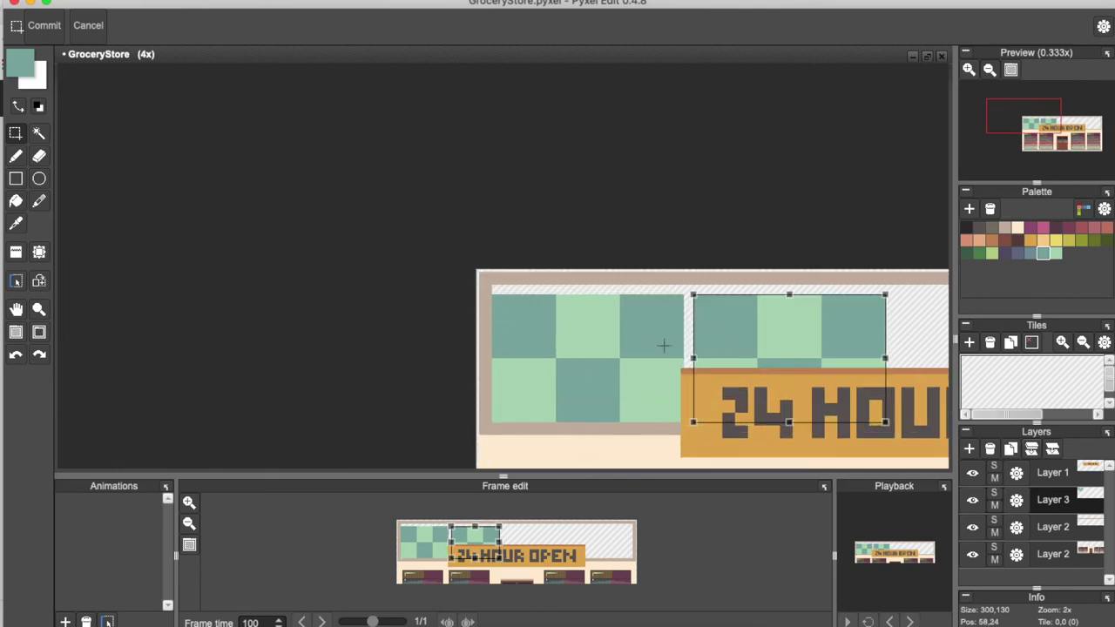
key(Left)
key(Left)
key(Left)
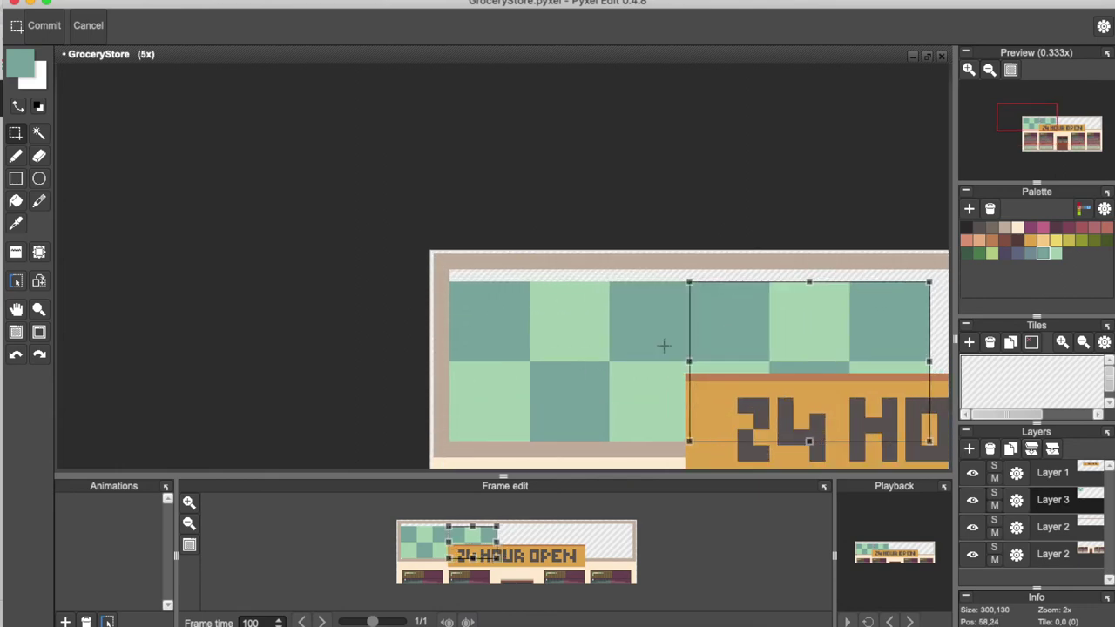
Move the copied checkerboard block further right to leave a gap one square wide between it and the original
key(Right)
key(Right)
key(Right)
key(Right)
key(Right)
key(Right)
key(Right)
key(Right)
key(Right)
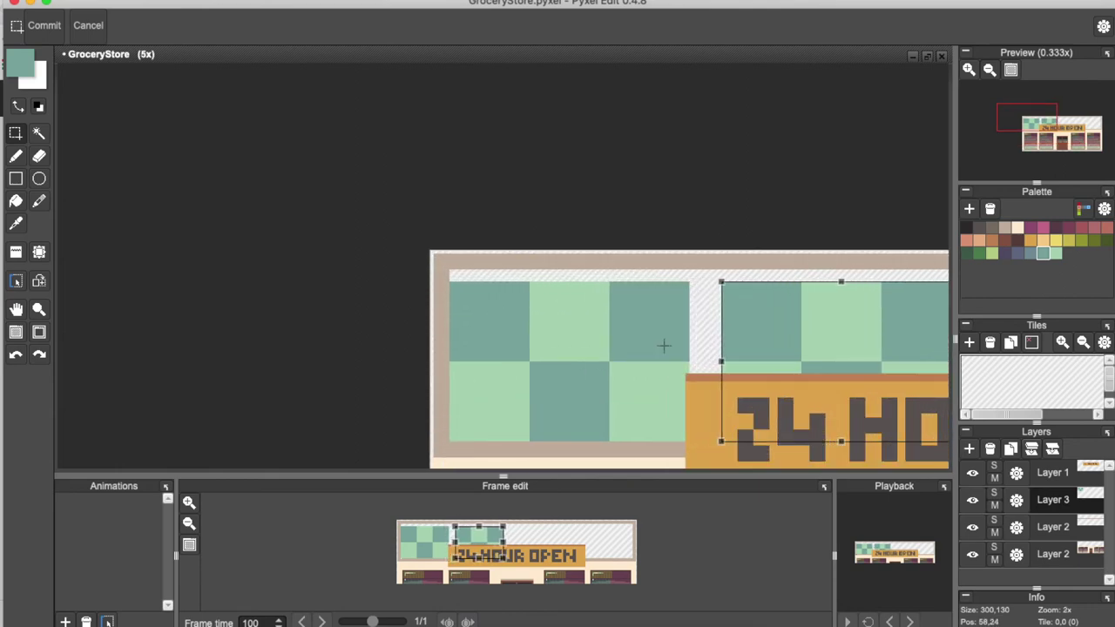
key(Right)
key(Right)
key(Right)
key(Right)
key(Right)
key(Right)
key(Right)
key(Right)
key(Right)
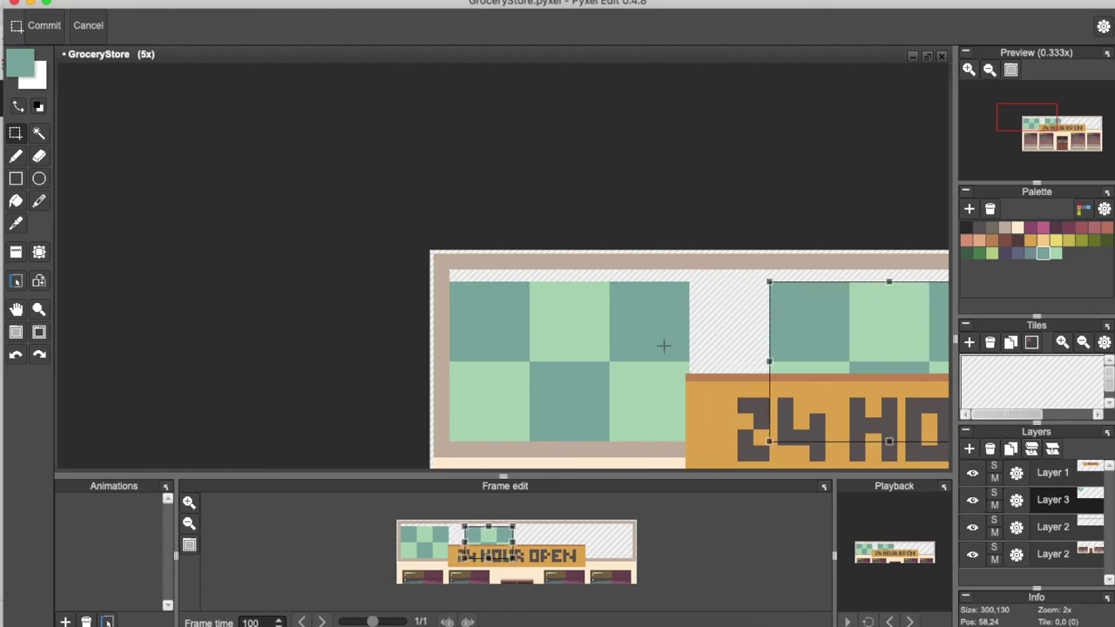
Copy the second column of the green checkerboard on Layer 3 and place it in the one-square gap between the two blocks
drag(528, 288, 615, 440)
key(Right)
key(Right)
key(Right)
key(Right)
key(Right)
key(Right)
key(Right)
key(Right)
key(Right)
key(Right)
key(Right)
key(Right)
key(Right)
key(Right)
key(Right)
key(Right)
key(Right)
key(Right)
key(Right)
key(Right)
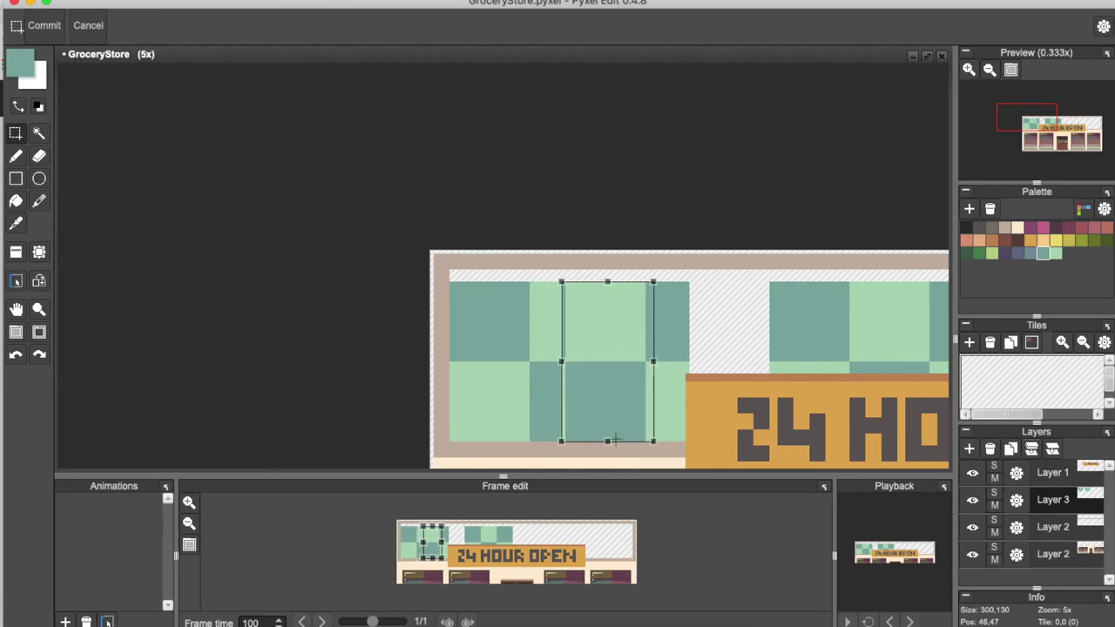
key(Right)
key(Right)
key(Right)
key(Right)
key(Right)
key(Right)
key(Right)
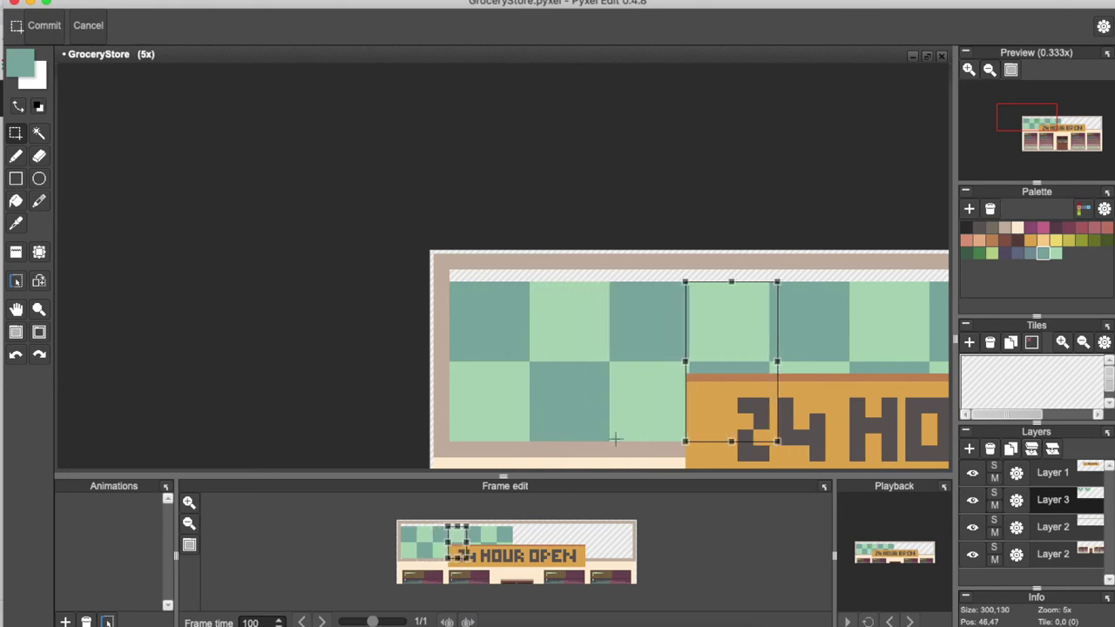
key(Right)
key(Right)
key(Left)
key(Left)
key(Return)
Copy the six leftmost checkerboard columns and place the copy six squares to the right, continuing the pattern behind the sign
scroll(787, 327, down, 1)
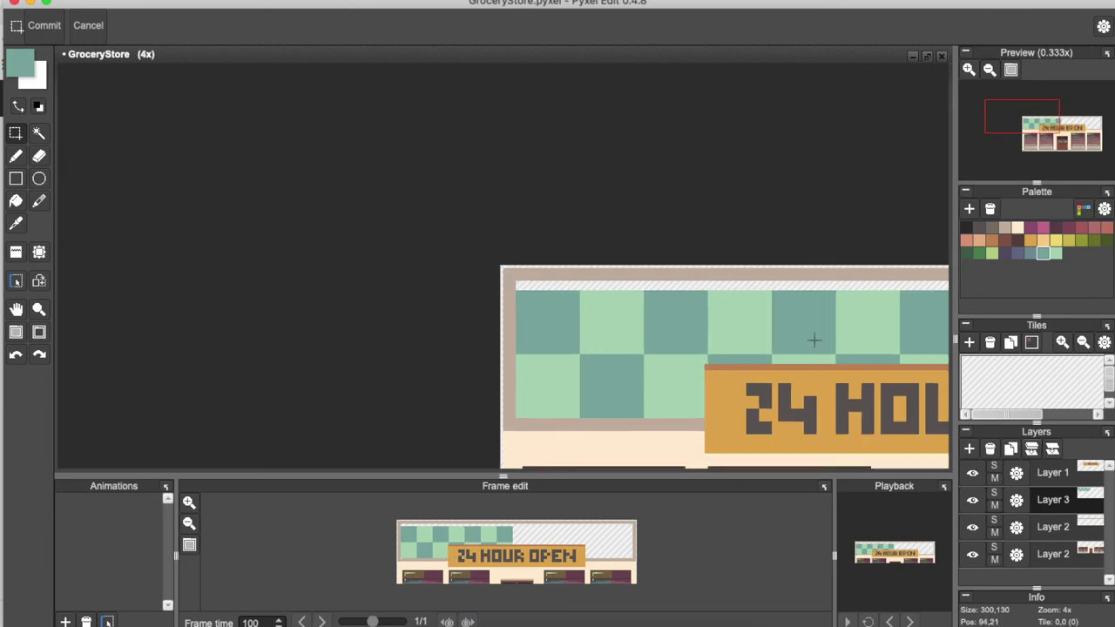
key(space)
drag(819, 352, 462, 357)
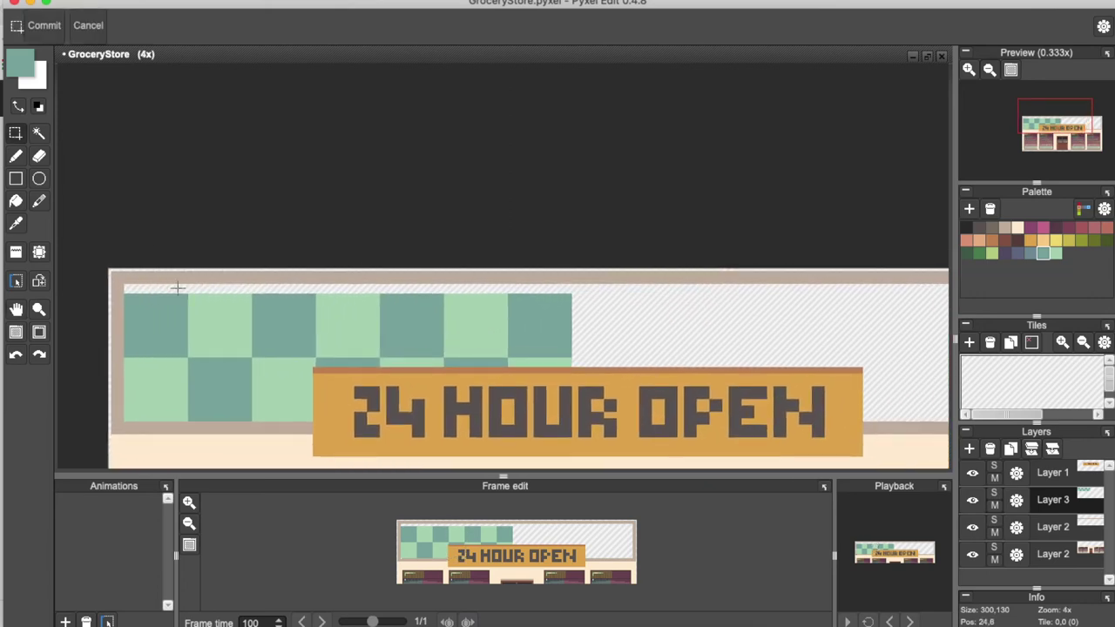
drag(125, 296, 252, 392)
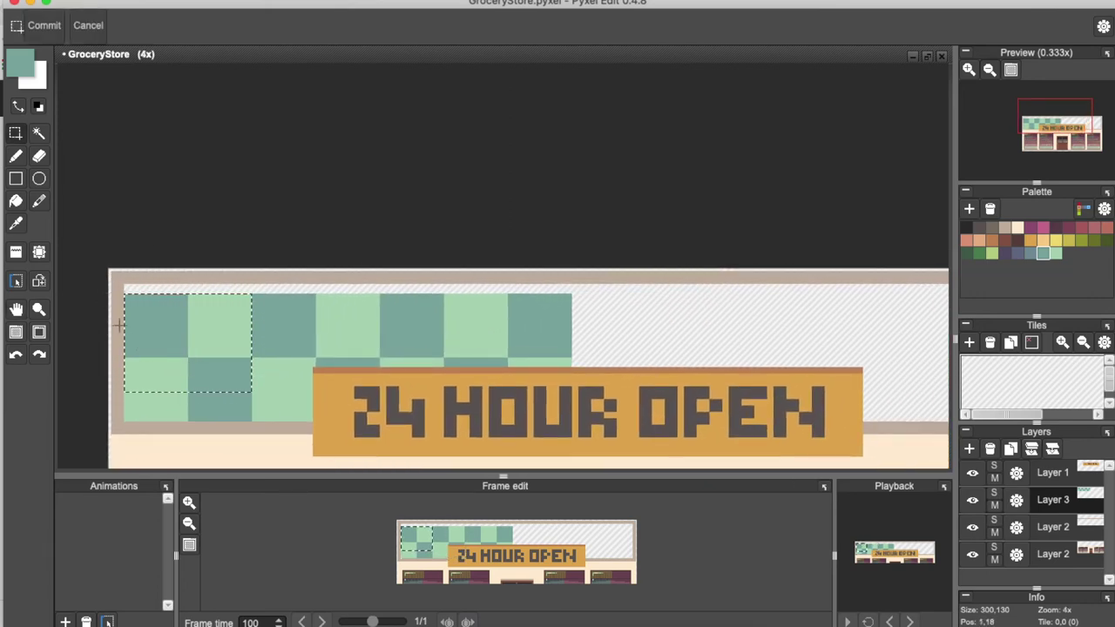
drag(129, 298, 508, 419)
drag(366, 348, 751, 349)
key(Return)
Copy the last two checkerboard columns to the right end and fill the remaining narrow strip beside the frame with the matching pattern
key(space)
drag(766, 244, 498, 236)
click(661, 344)
drag(497, 287, 622, 413)
click(367, 286)
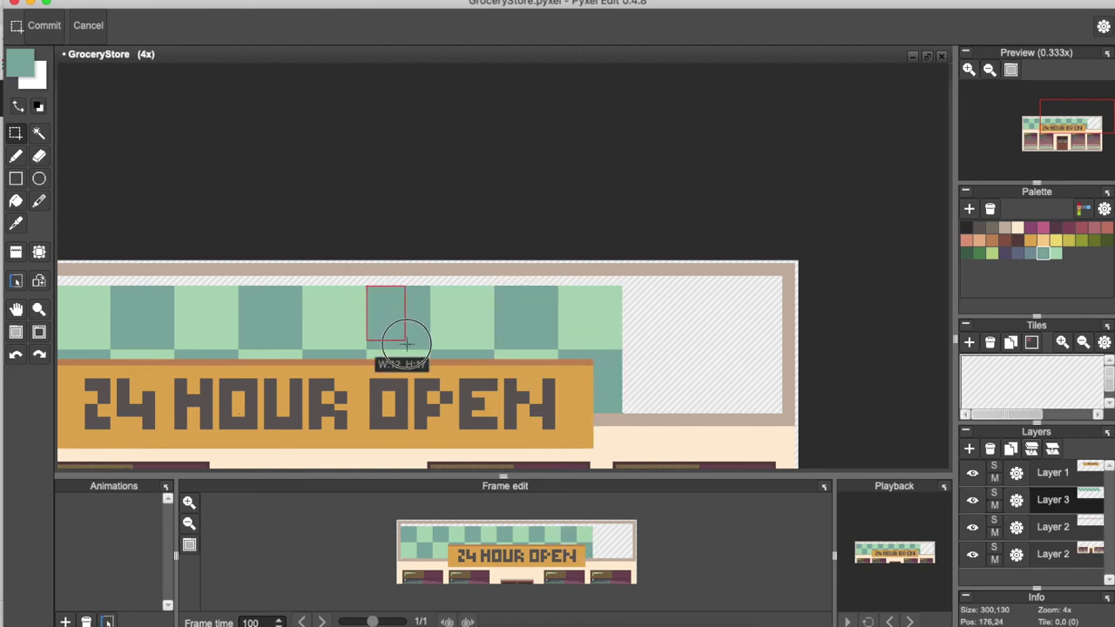
drag(496, 286, 558, 334)
click(483, 314)
drag(494, 287, 622, 412)
drag(567, 353, 713, 373)
click(598, 331)
drag(751, 288, 774, 390)
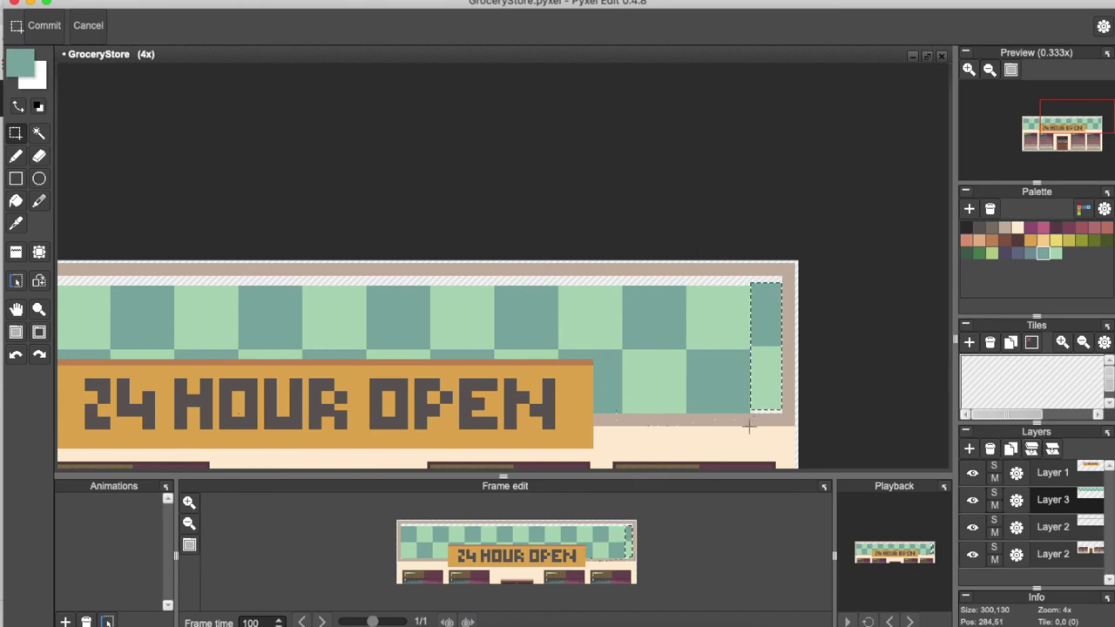
Resize the canvas to 300 px high, adding the extra space below the storefront
scroll(748, 424, down, 2)
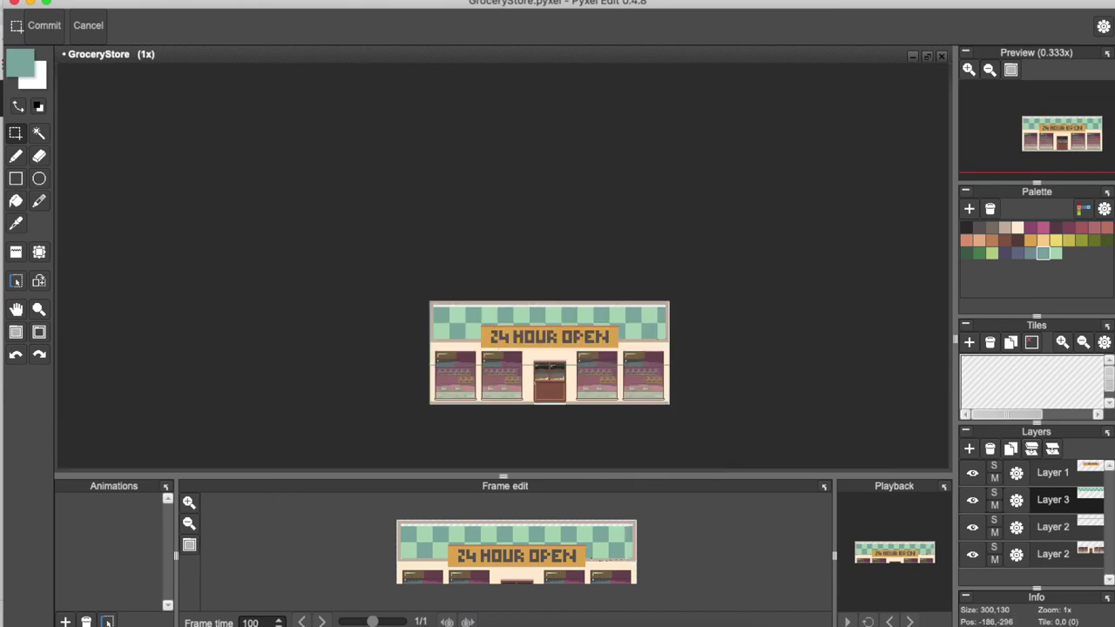
click(195, 6)
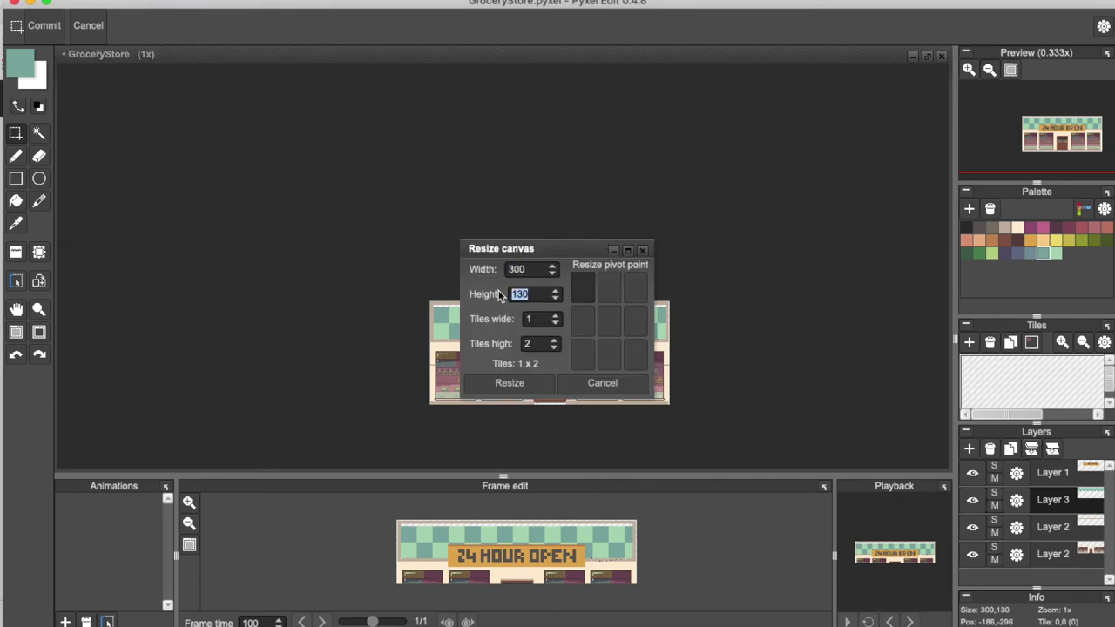
click(510, 383)
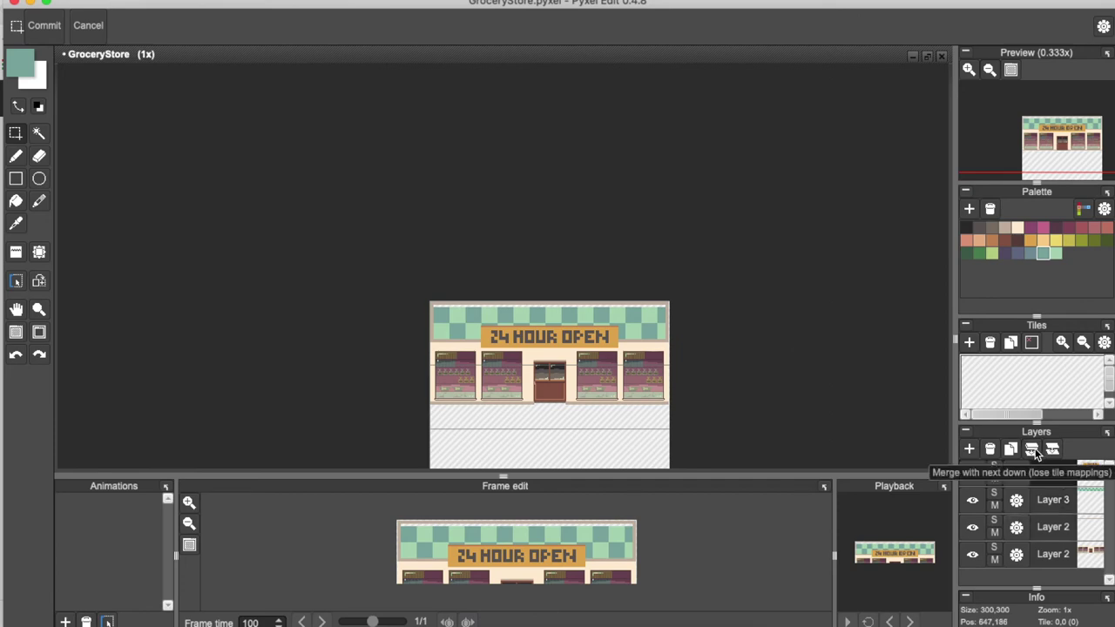
Duplicate the checkerboard's Layer 3 and move the copy to the top of the layer stack, above Layer 1
click(1059, 554)
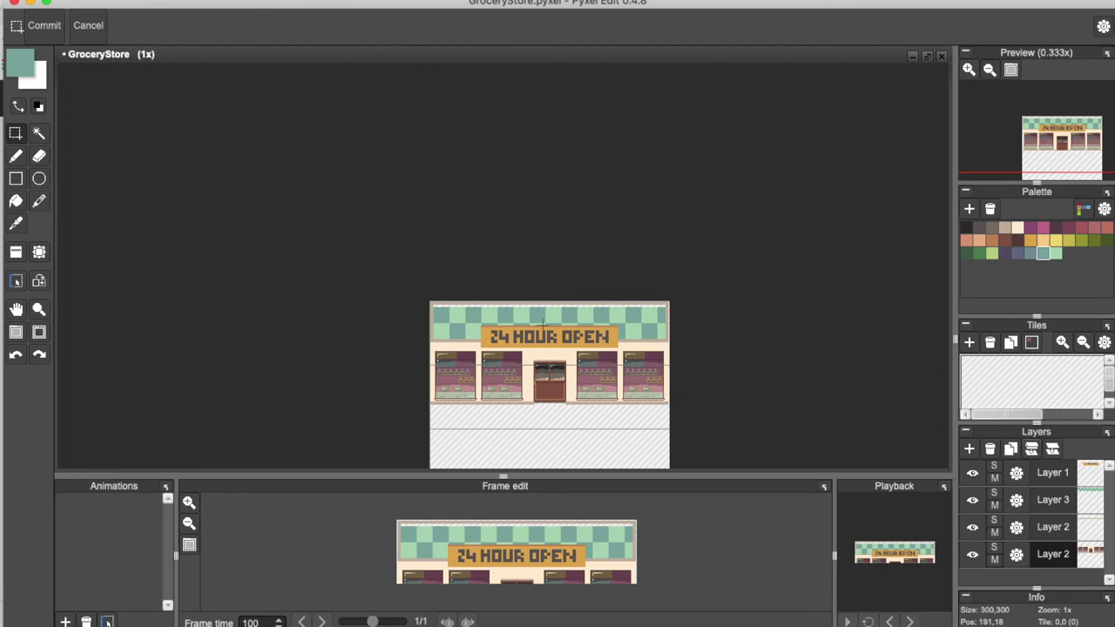
click(1050, 504)
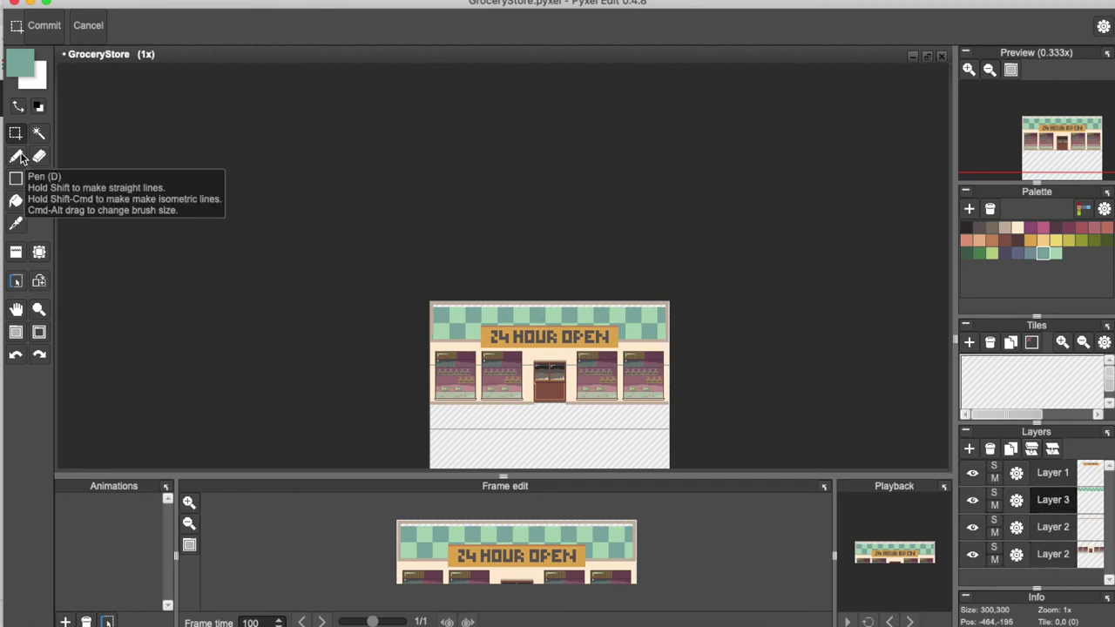
scroll(427, 375, up, 3)
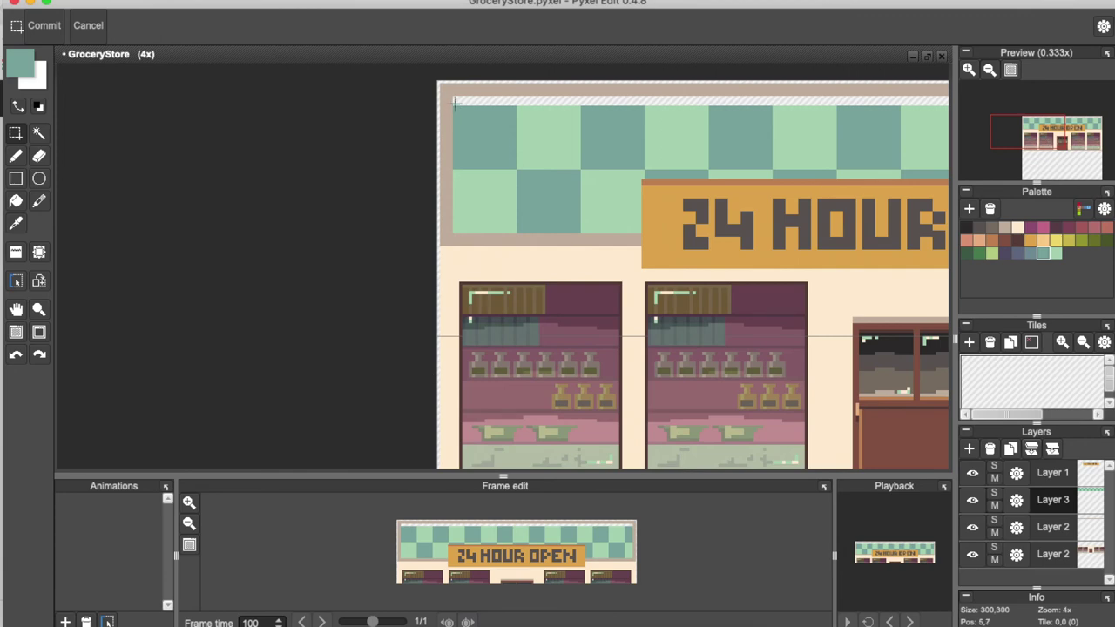
double_click(1036, 530)
click(1025, 516)
right_click(1055, 500)
click(1026, 525)
drag(1057, 504, 1058, 476)
Merge Layer 1 with all three layers beneath it, keeping the Layer 3 copy separate
scroll(690, 262, down, 3)
click(1055, 501)
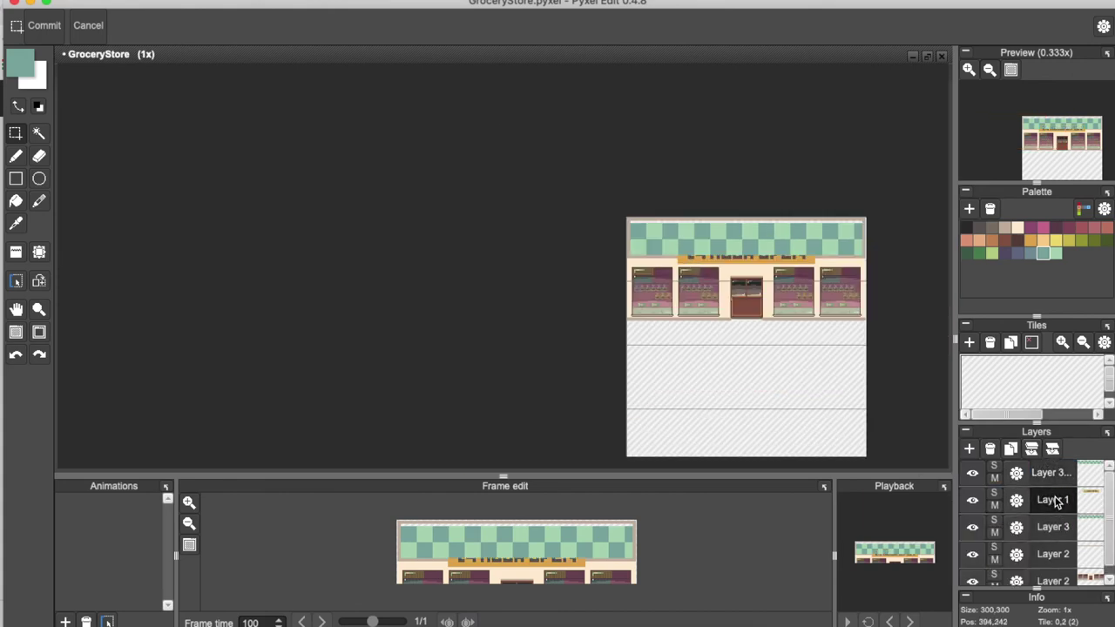
click(1029, 451)
click(1026, 450)
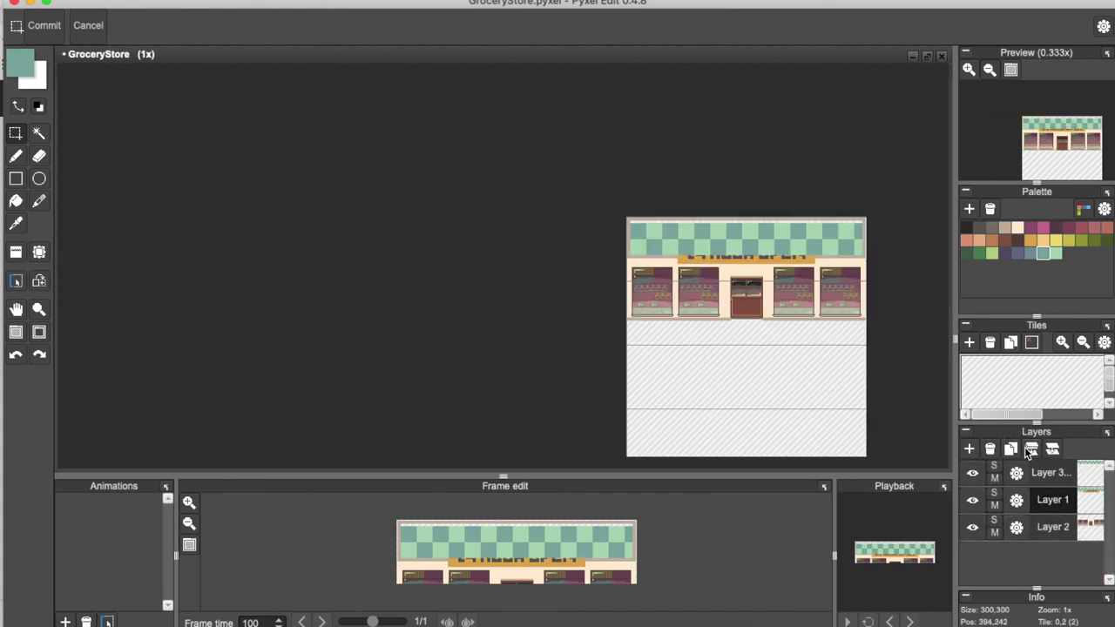
click(1026, 450)
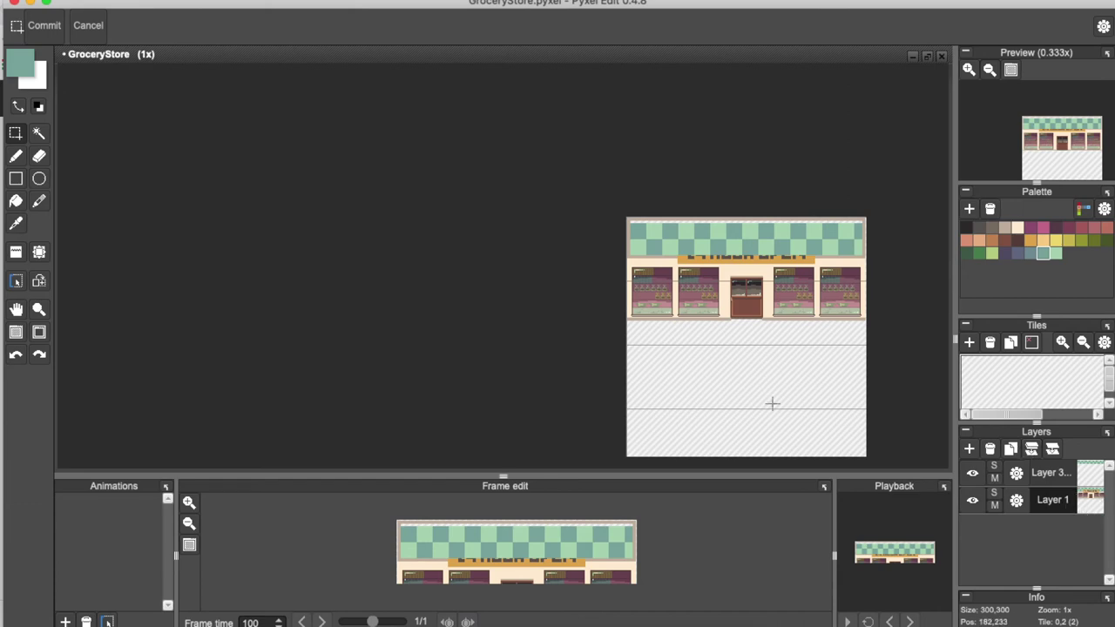
Cut and paste the whole storefront on Layer 1 and move it straight down, leaving empty canvas above the upper facade
drag(704, 413, 434, 325)
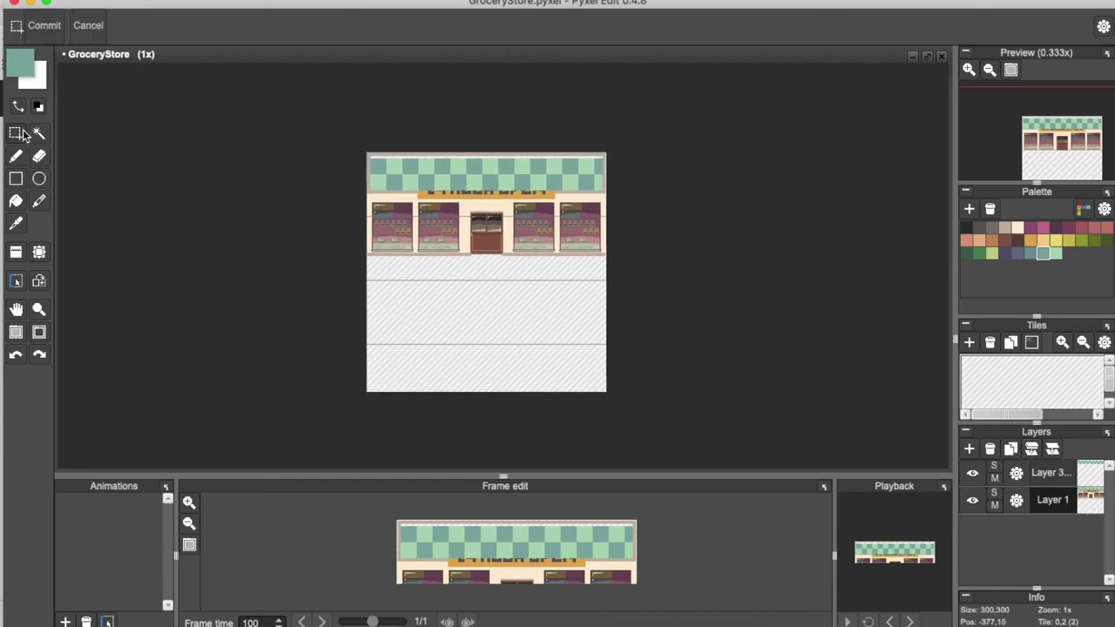
key(super+a)
key(super+x)
key(super+v)
key(Down)
key(Down)
key(Down)
key(Down)
key(Down)
key(Down)
key(Down)
key(Down)
key(Down)
key(Down)
key(Down)
key(Down)
key(Down)
key(Down)
key(Down)
key(Down)
key(Down)
key(Down)
key(Down)
key(Down)
key(Down)
key(Down)
key(Down)
key(Down)
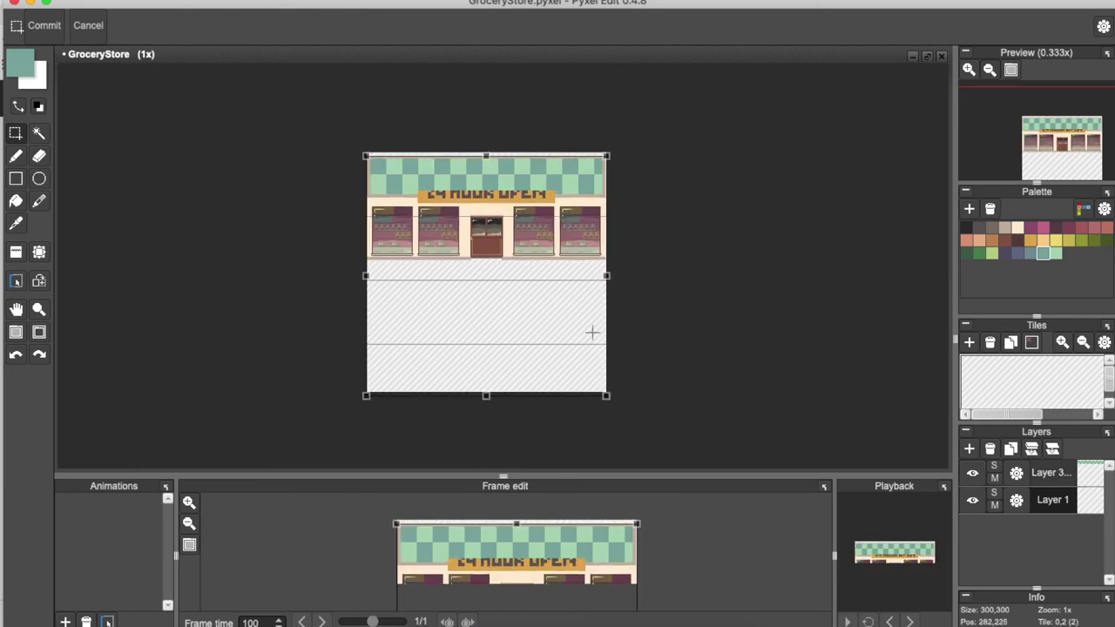
key(Down)
key(Down)
key(Down)
key(Down)
key(Down)
key(Down)
key(Down)
key(Down)
key(Down)
key(Down)
key(Down)
key(Down)
key(Down)
key(Down)
key(Down)
key(Down)
key(Down)
key(Down)
key(Down)
key(Down)
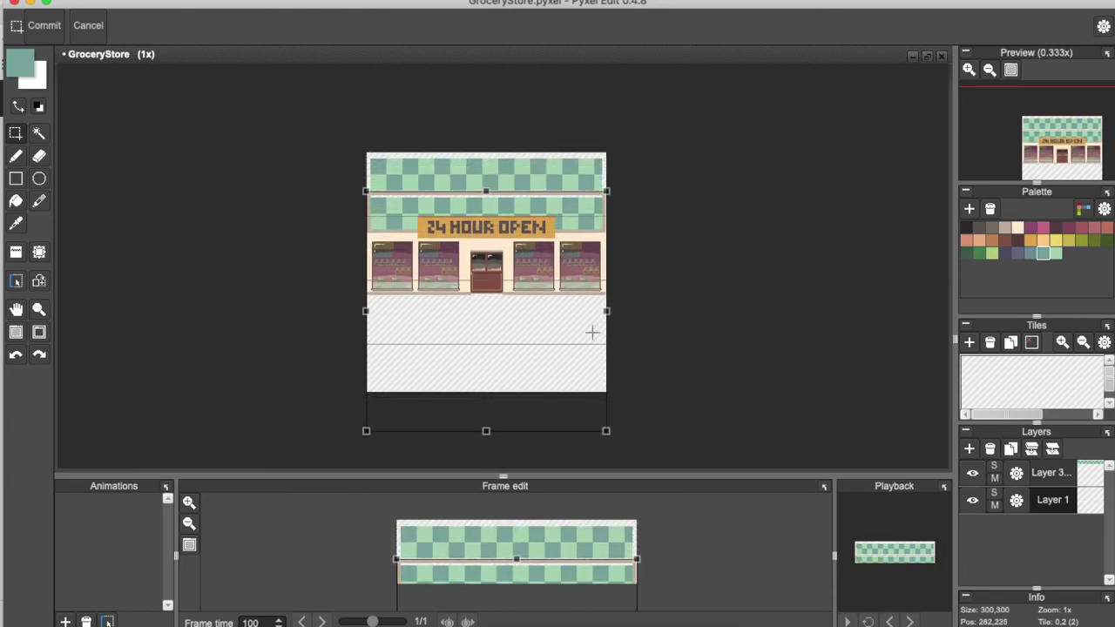
key(Down)
key(Down)
key(Down)
key(Down)
key(Down)
key(Down)
key(Down)
key(Down)
key(Down)
key(Down)
key(Down)
key(Down)
key(Down)
key(Down)
key(Down)
key(Down)
key(Down)
key(Down)
key(Down)
key(Down)
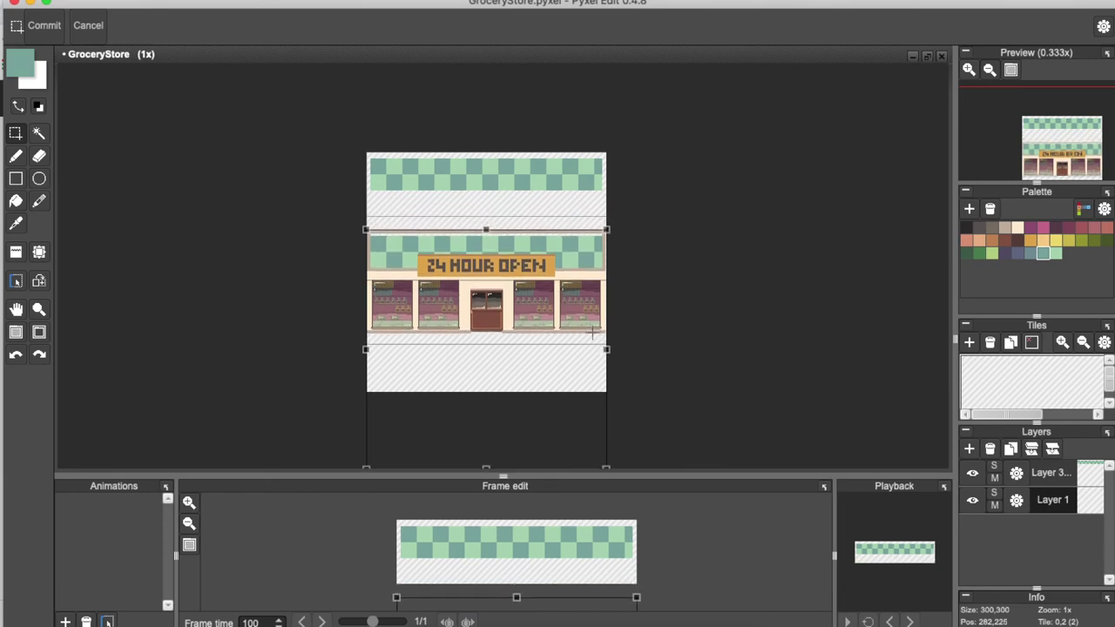
key(Down)
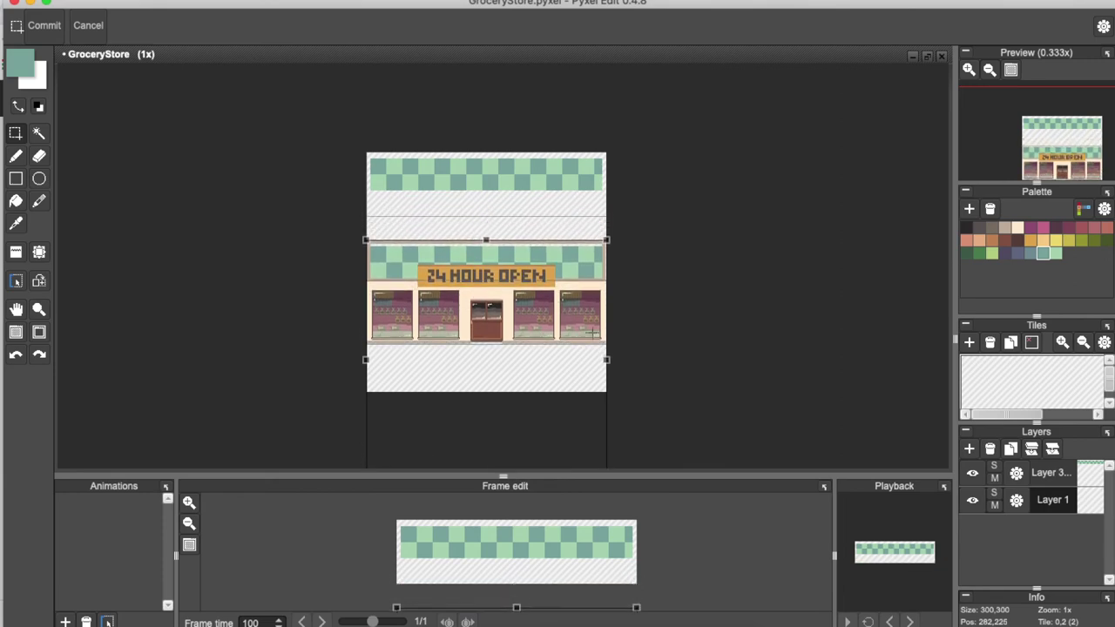
key(Return)
Cut the full checkerboard strip from the Layer 3 copy at the top of the canvas
click(1061, 475)
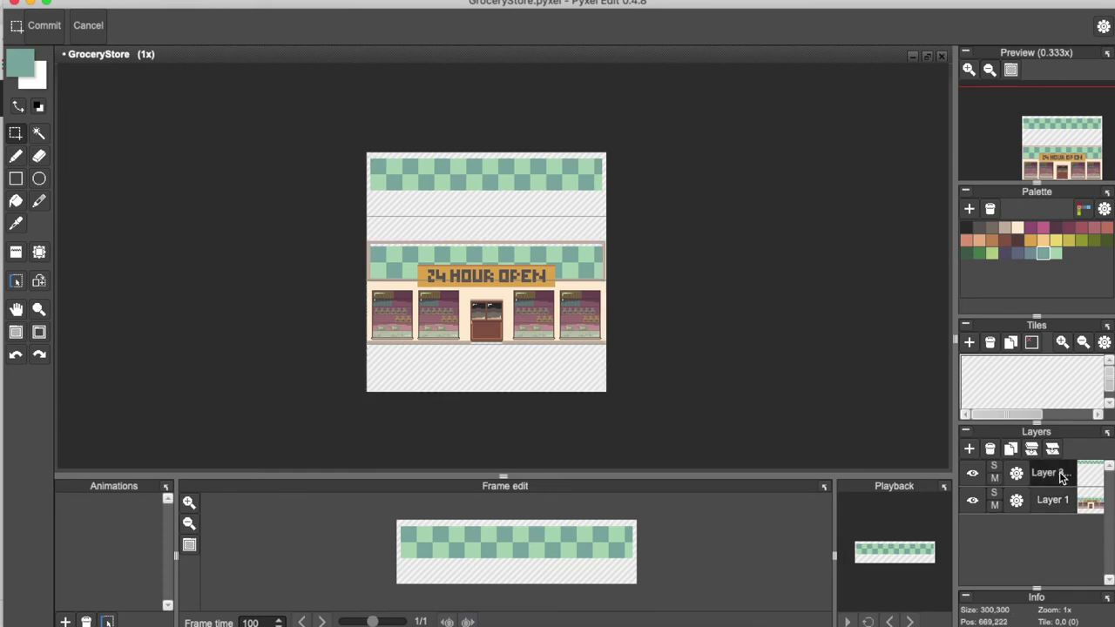
drag(370, 158, 604, 193)
scroll(581, 165, up, 3)
key(Up)
scroll(379, 144, down, 4)
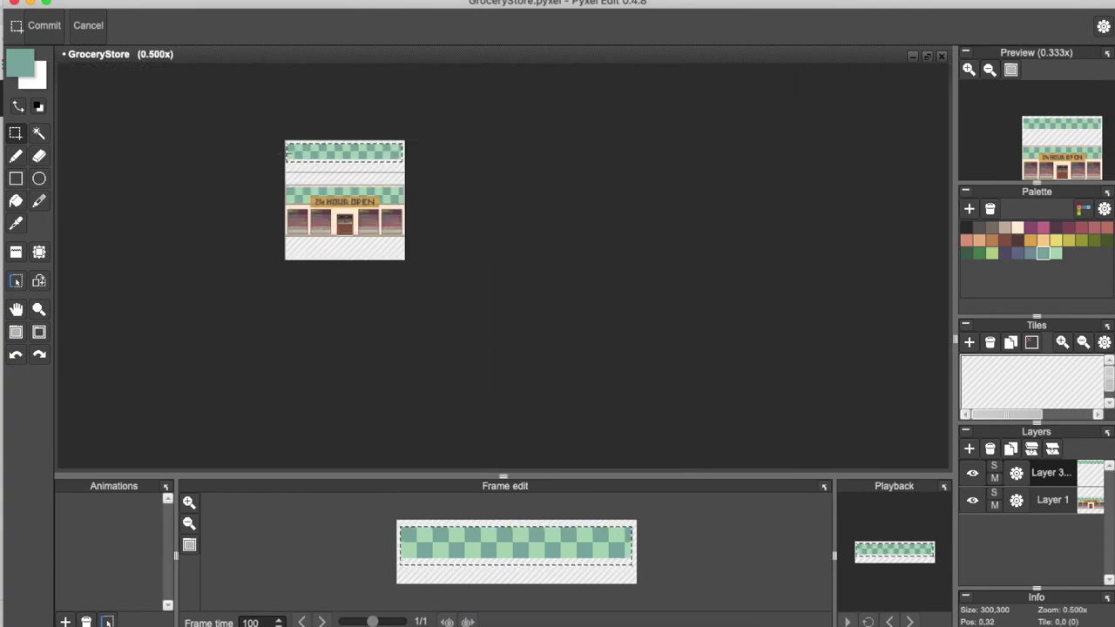
scroll(286, 154, up, 5)
scroll(286, 154, down, 1)
key(Delete)
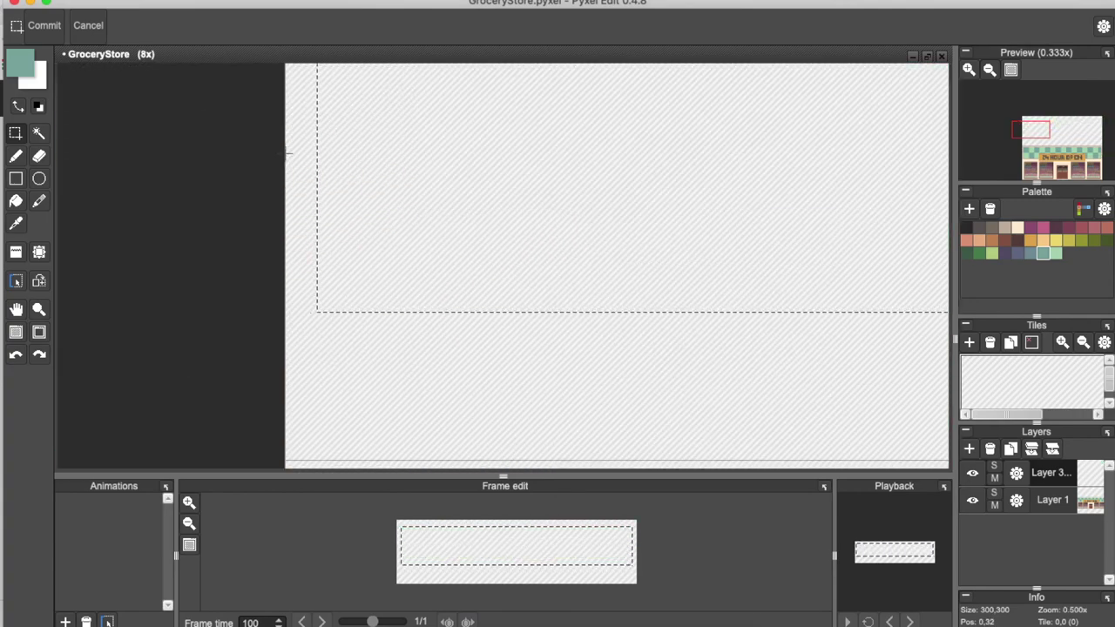
Paste the checkerboard strip on the Layer 3 copy and align it directly above the existing facade squares so the pattern continues
scroll(320, 252, down, 2)
key(super+v)
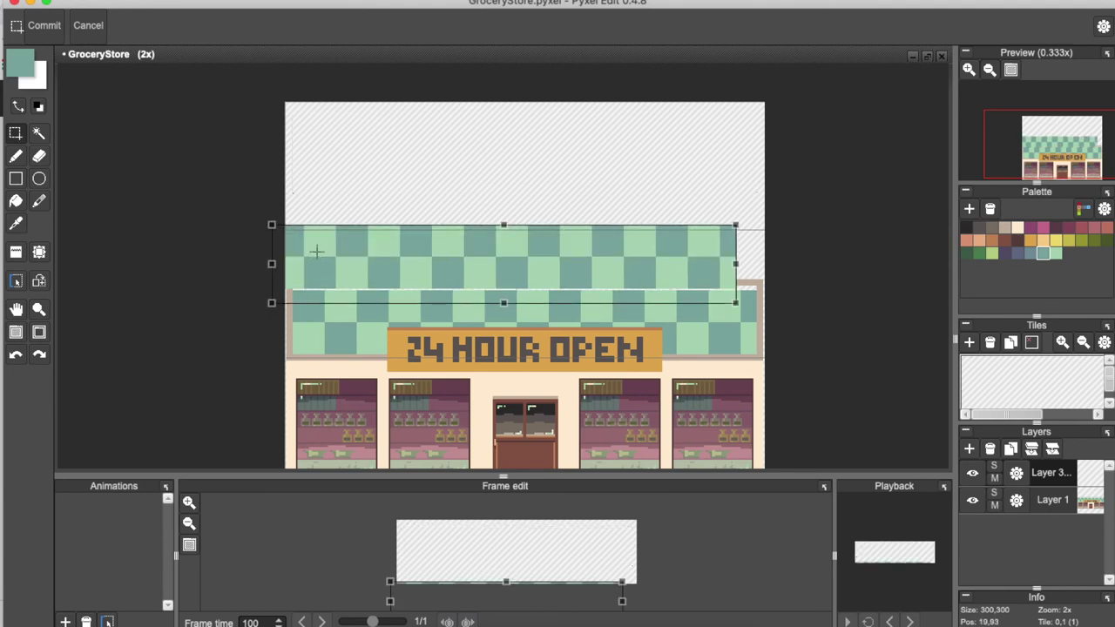
key(Right)
key(Right)
key(Right)
key(Right)
key(Right)
key(Right)
key(Right)
key(Right)
key(Down)
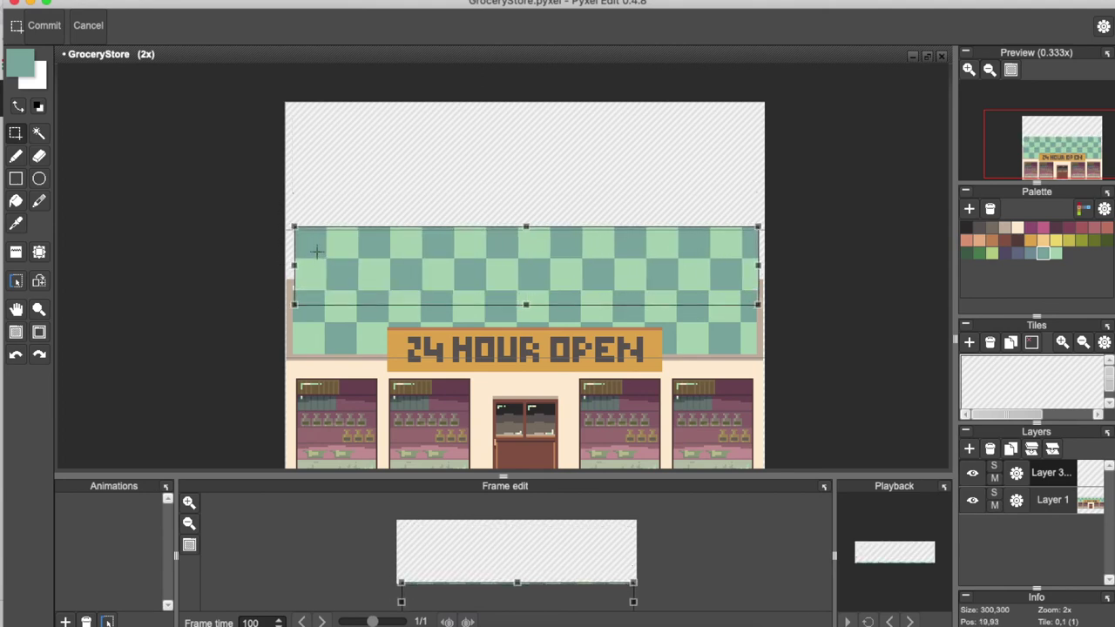
scroll(294, 281, up, 2)
scroll(293, 282, down, 4)
scroll(505, 275, up, 4)
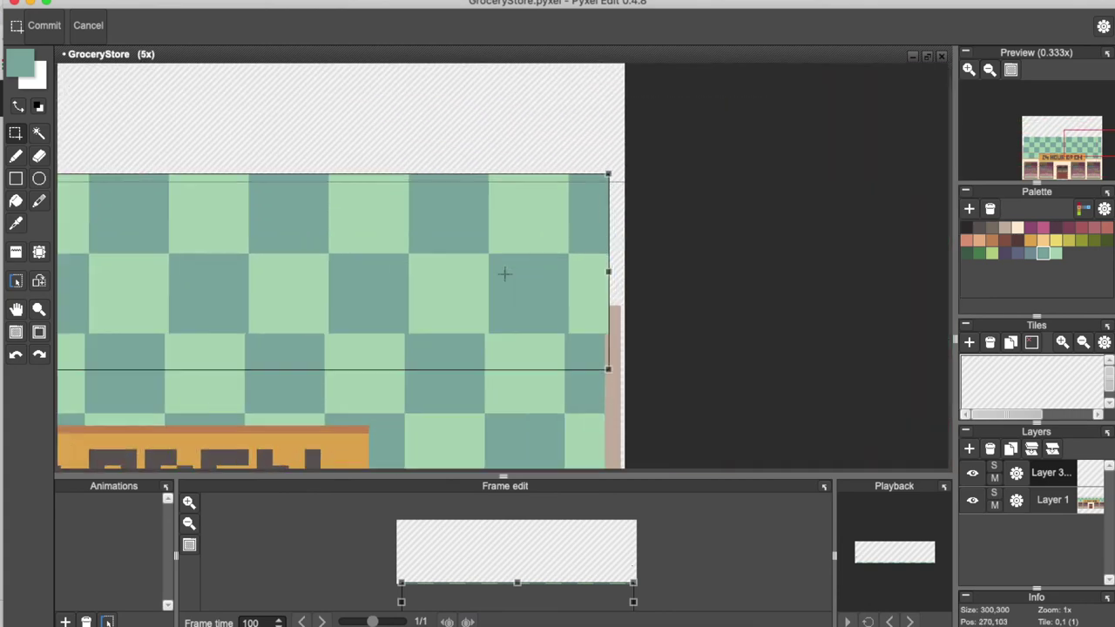
Paste a second copy of the checkerboard strip and move it straight up so its squares continue the pattern above the first strip
scroll(351, 190, down, 3)
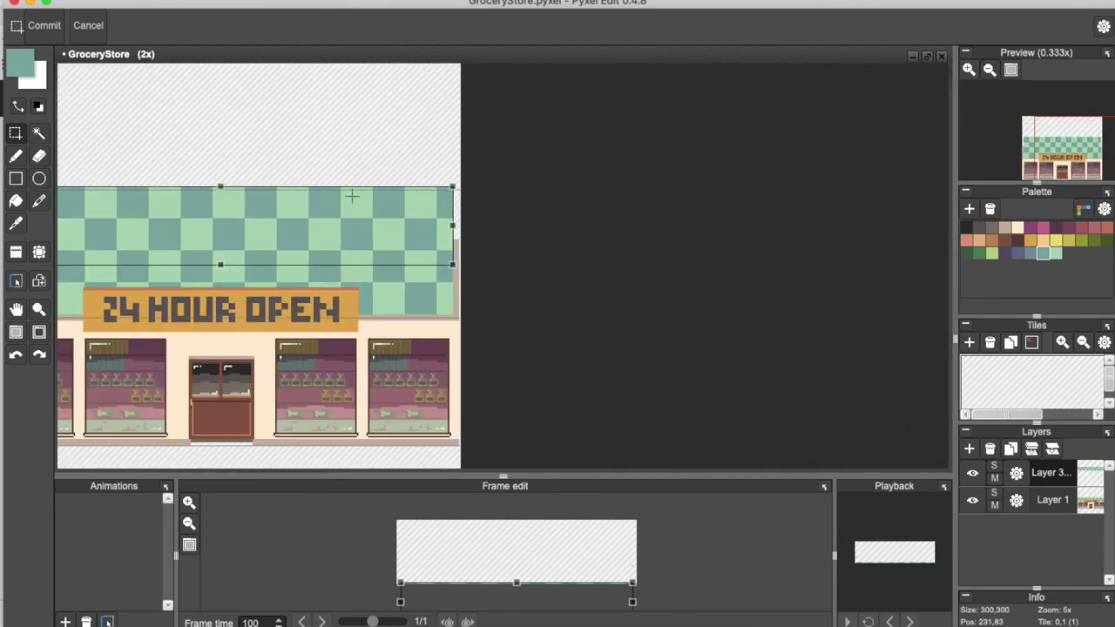
key(Up)
key(Up)
key(Up)
key(Up)
key(Up)
key(Up)
key(Up)
key(Up)
key(Up)
key(Up)
key(Up)
key(Up)
key(Up)
key(Up)
key(Up)
key(Up)
key(Up)
key(Up)
key(Up)
key(Up)
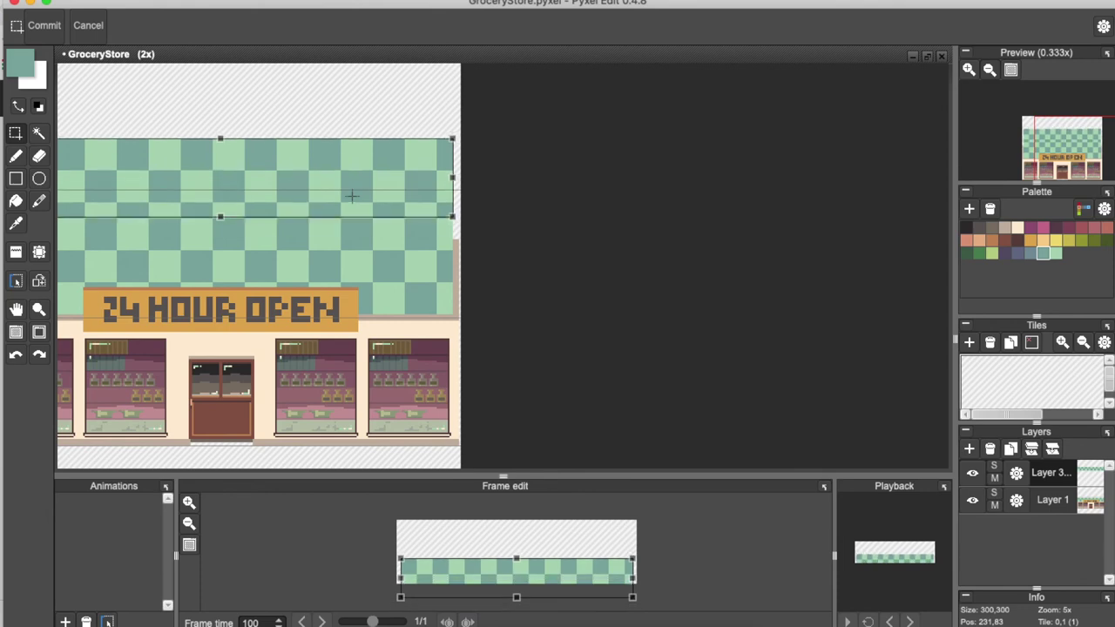
key(Down)
key(Down)
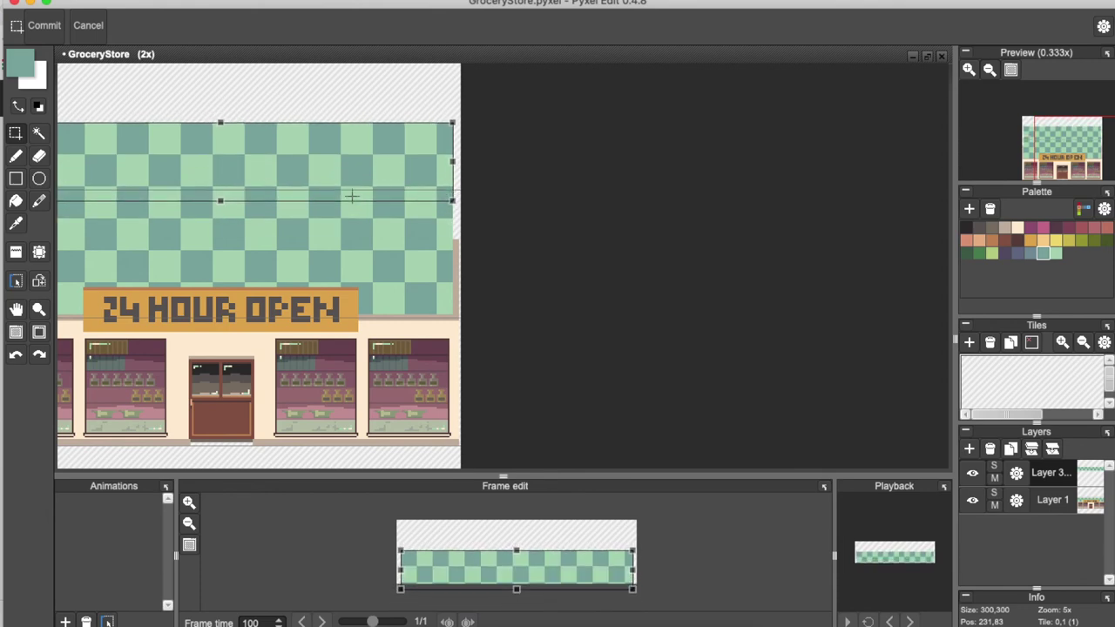
scroll(324, 214, down, 2)
scroll(271, 176, up, 2)
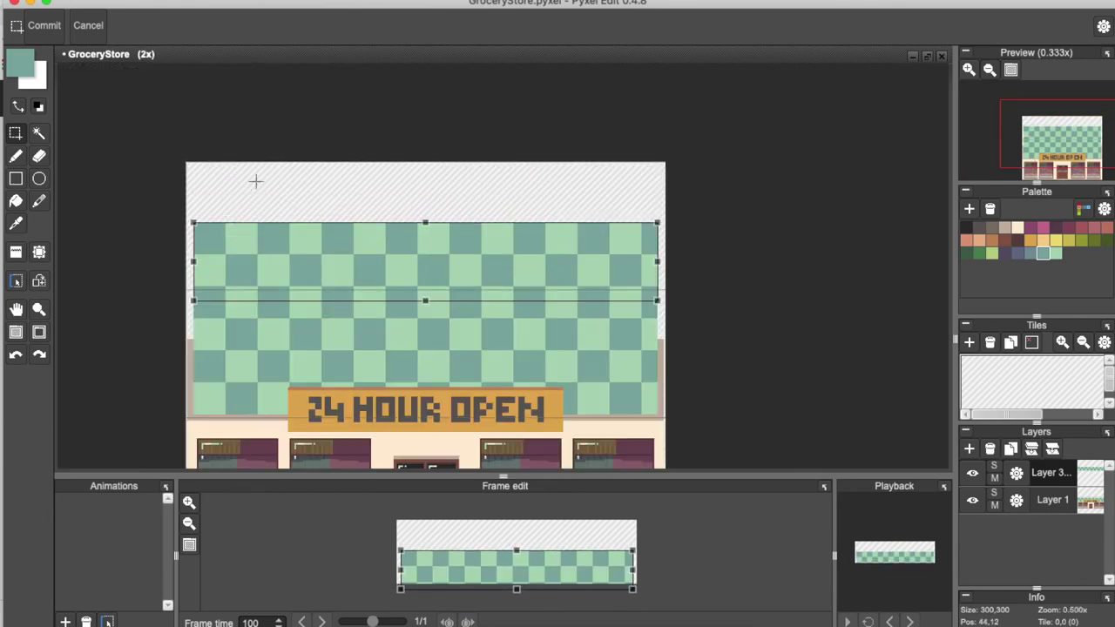
drag(190, 342, 190, 419)
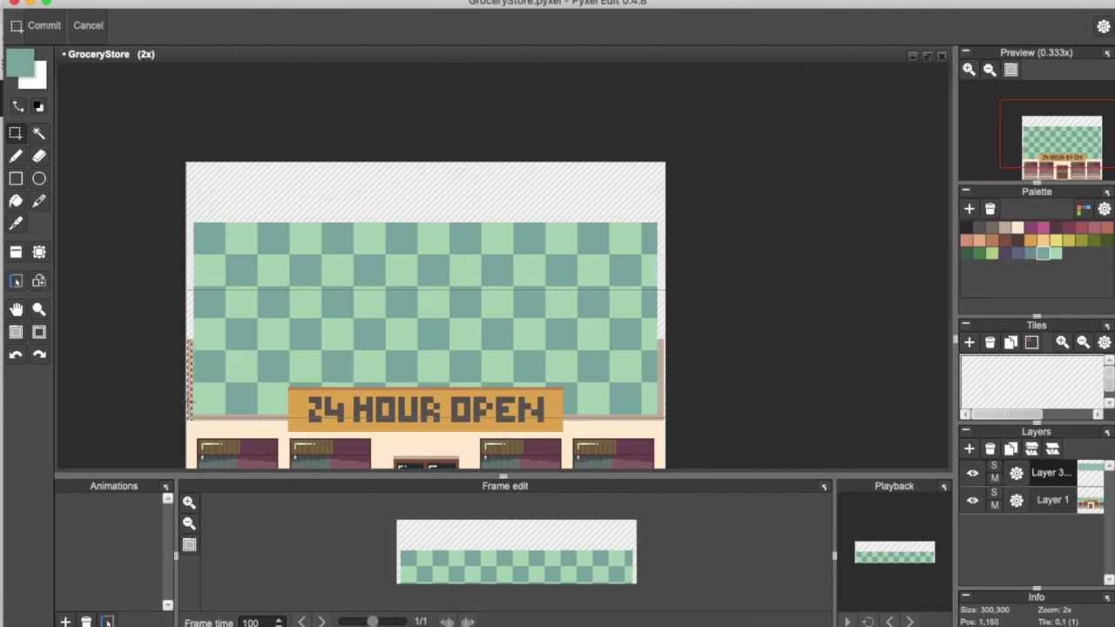
scroll(186, 402, up, 1)
scroll(189, 308, up, 1)
key(space)
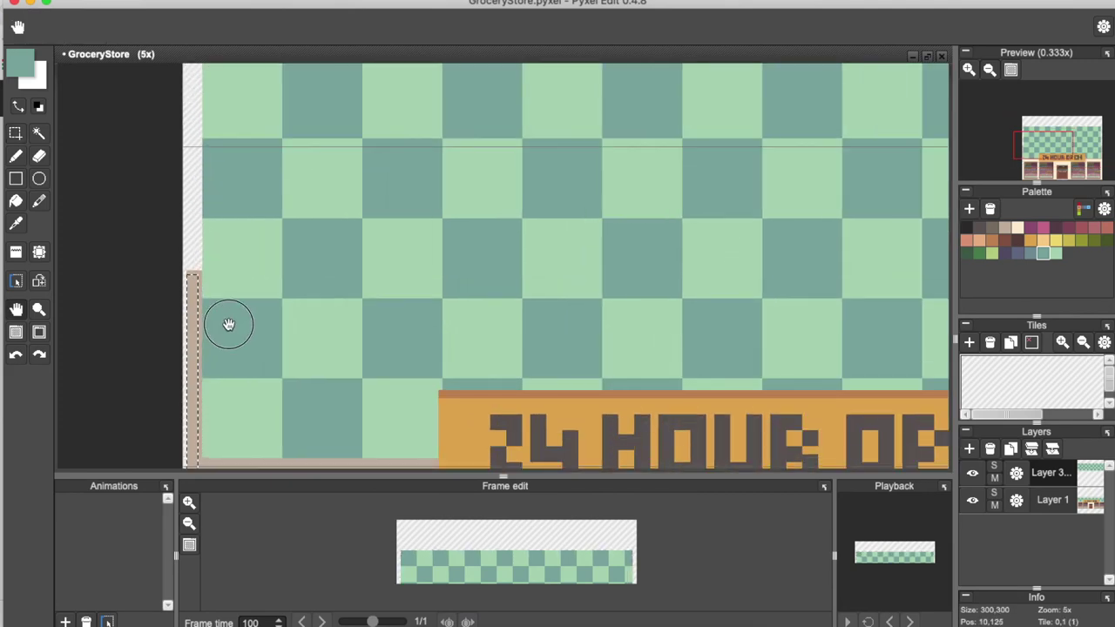
drag(229, 325, 271, 252)
drag(244, 377, 232, 159)
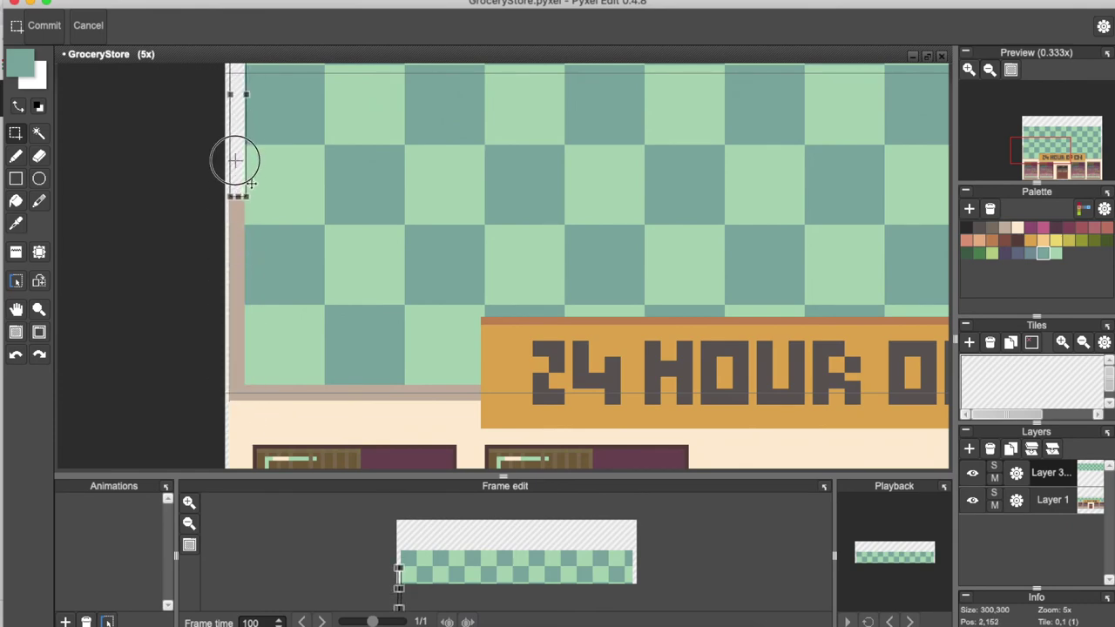
key(Return)
Copy the facade's left tan border on Layer 1 and stack the copies upward to extend it past the top of the checkerboard
drag(240, 170, 236, 391)
click(1061, 504)
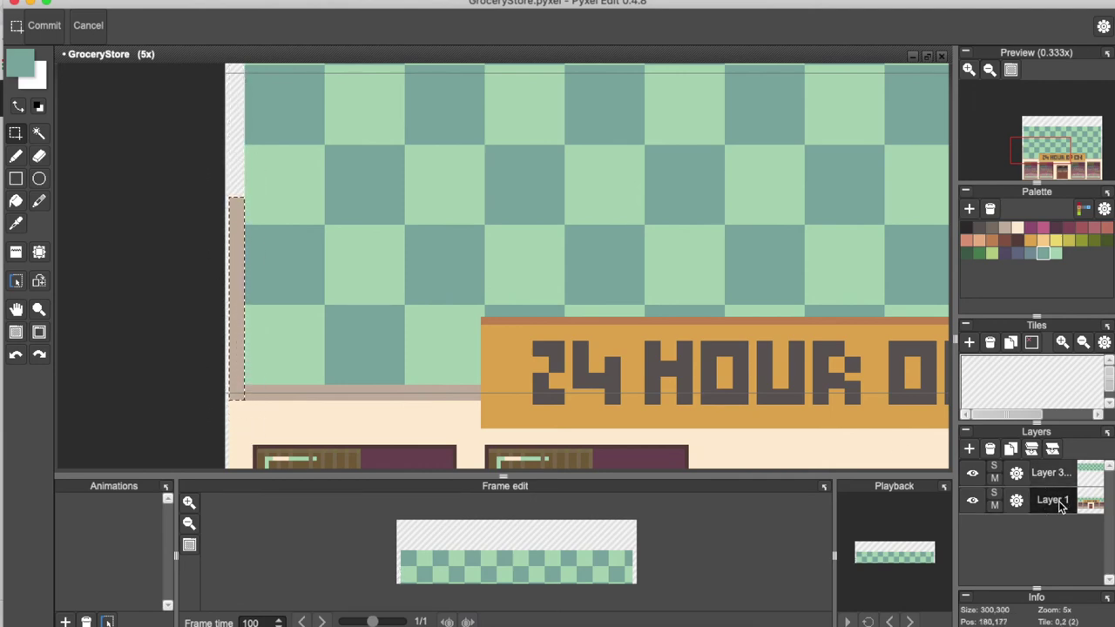
drag(251, 374, 254, 170)
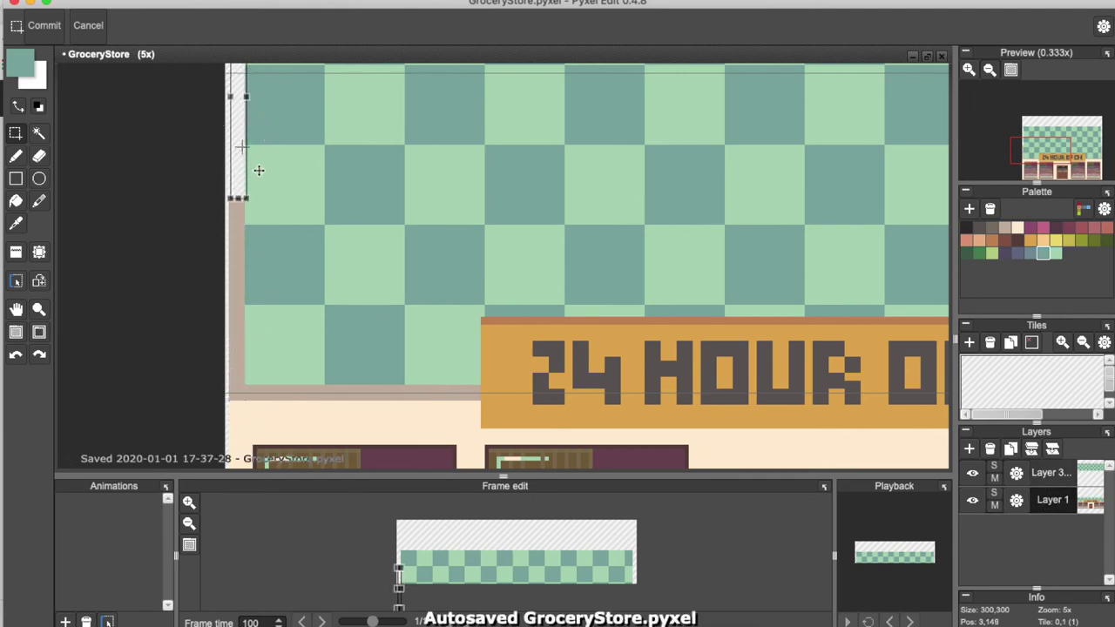
mouse_move(240, 183)
mouse_down()
mouse_move(236, 391)
mouse_move(234, 132)
mouse_move(233, 166)
mouse_up()
scroll(264, 279, down, 4)
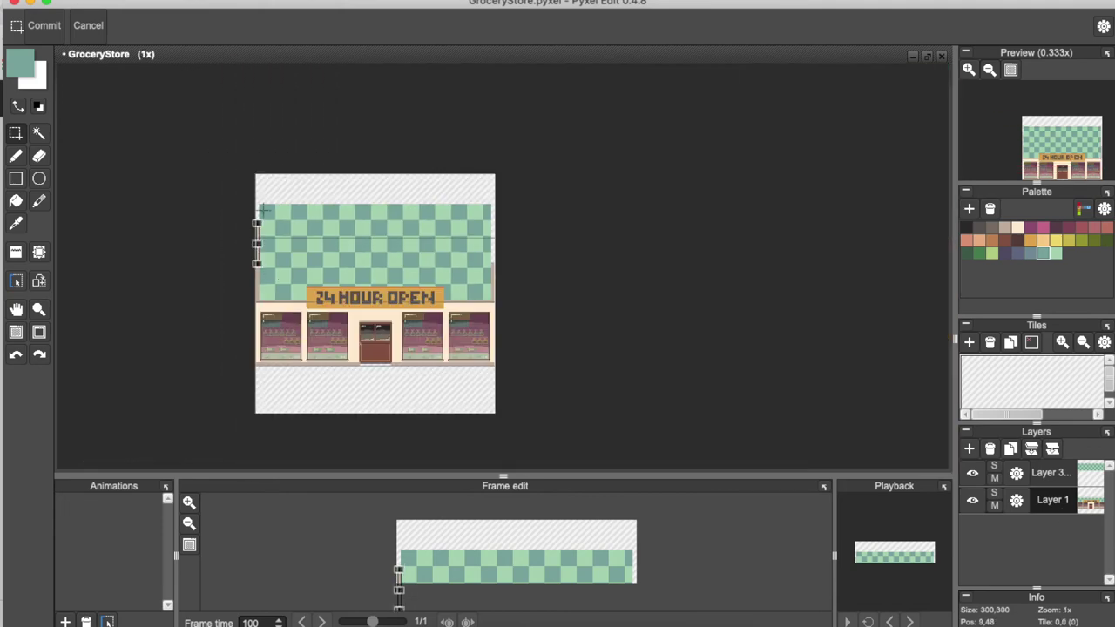
scroll(278, 235, up, 5)
drag(268, 349, 273, 109)
scroll(408, 130, down, 5)
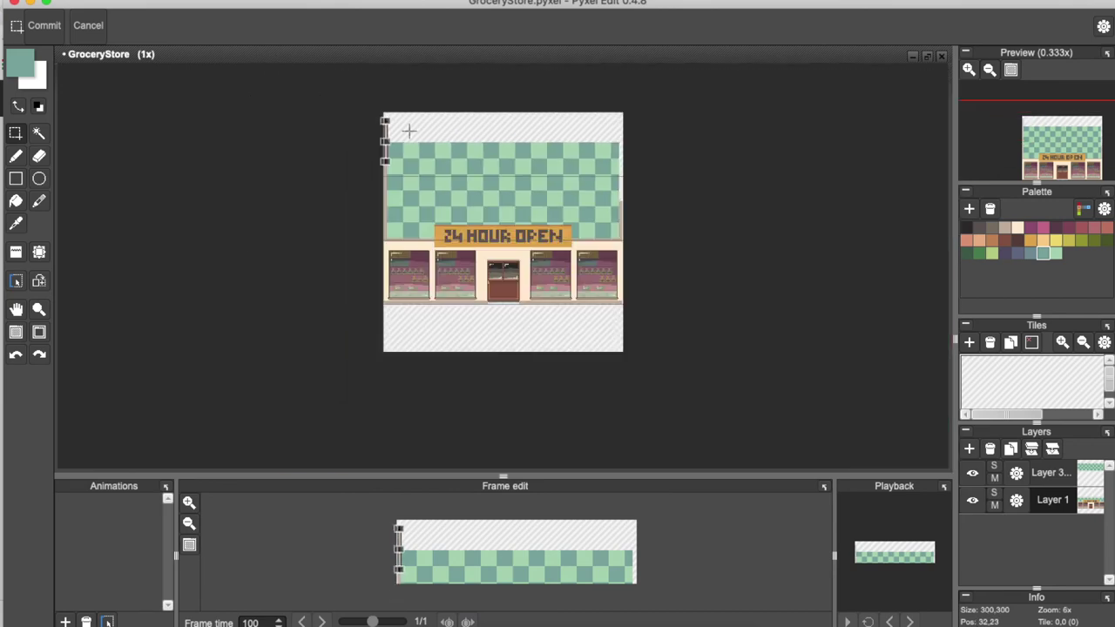
Extend the facade's right tan border upward on Layer 1 with copies of the border piece, matching the left side
drag(405, 172, 622, 111)
scroll(621, 190, up, 3)
scroll(621, 189, down, 3)
scroll(622, 110, up, 6)
scroll(622, 111, down, 5)
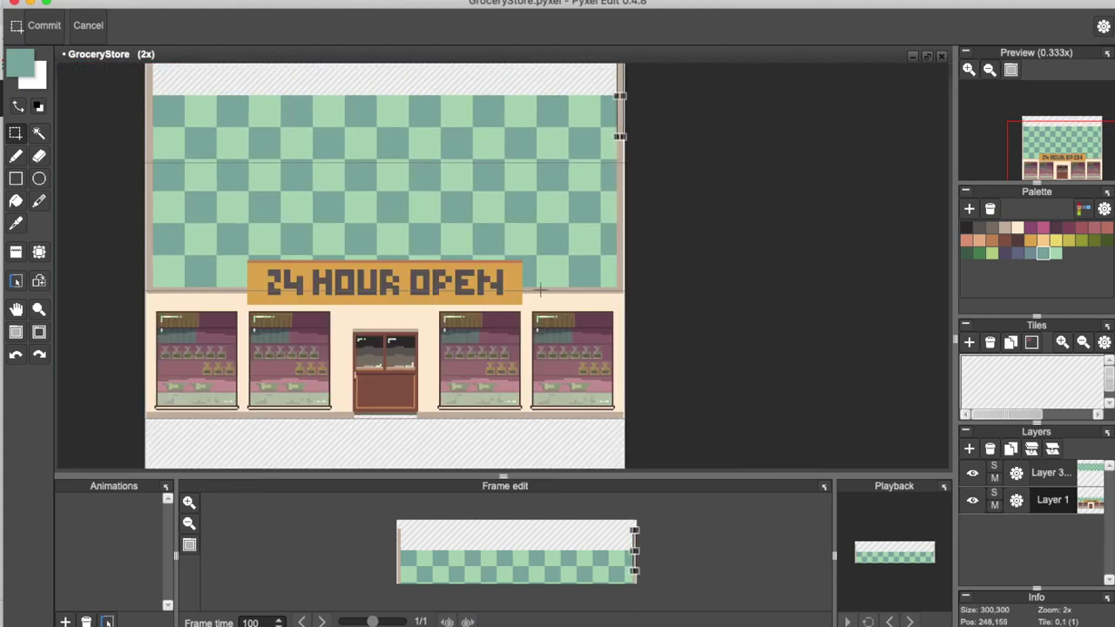
Paint a straight tan bar with a size 4 pencil across the top of the facade, joining the two side borders
key(space)
drag(336, 90, 392, 182)
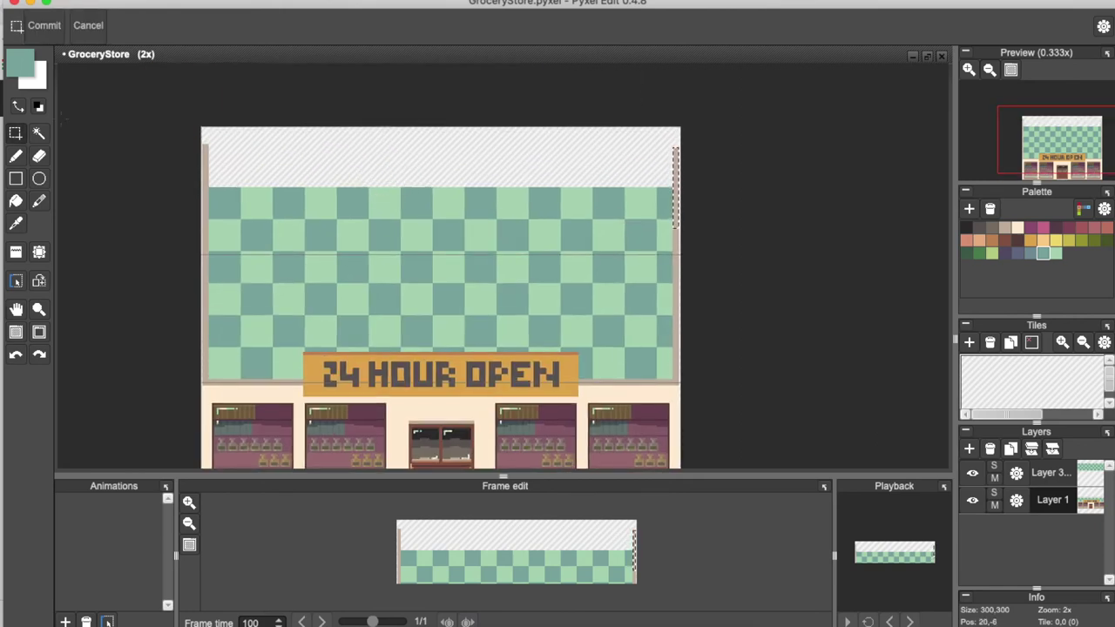
click(15, 156)
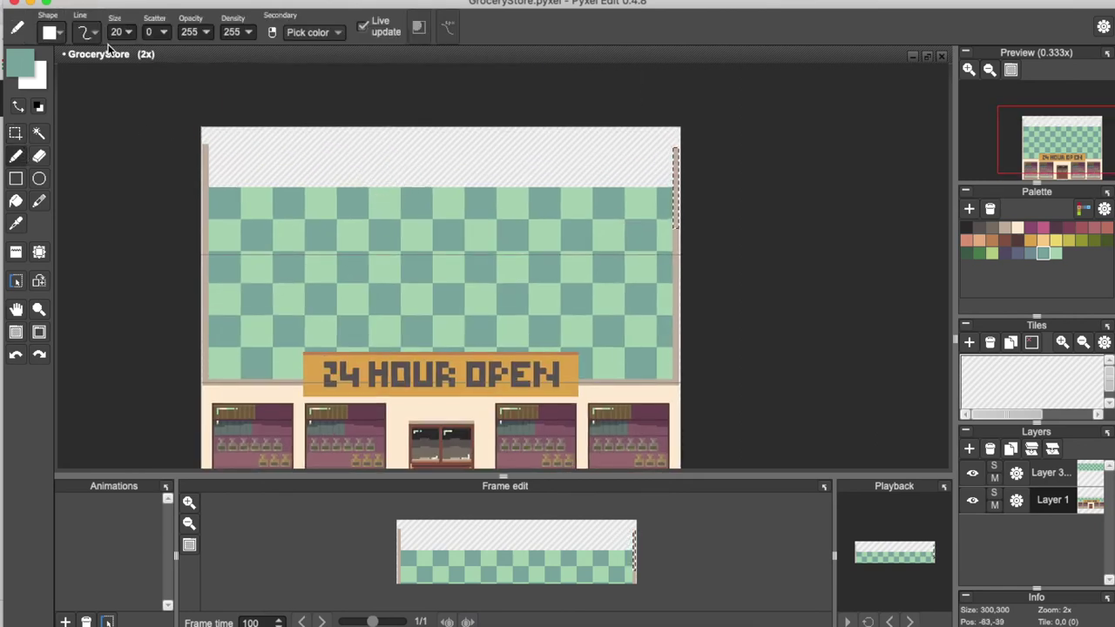
click(1005, 227)
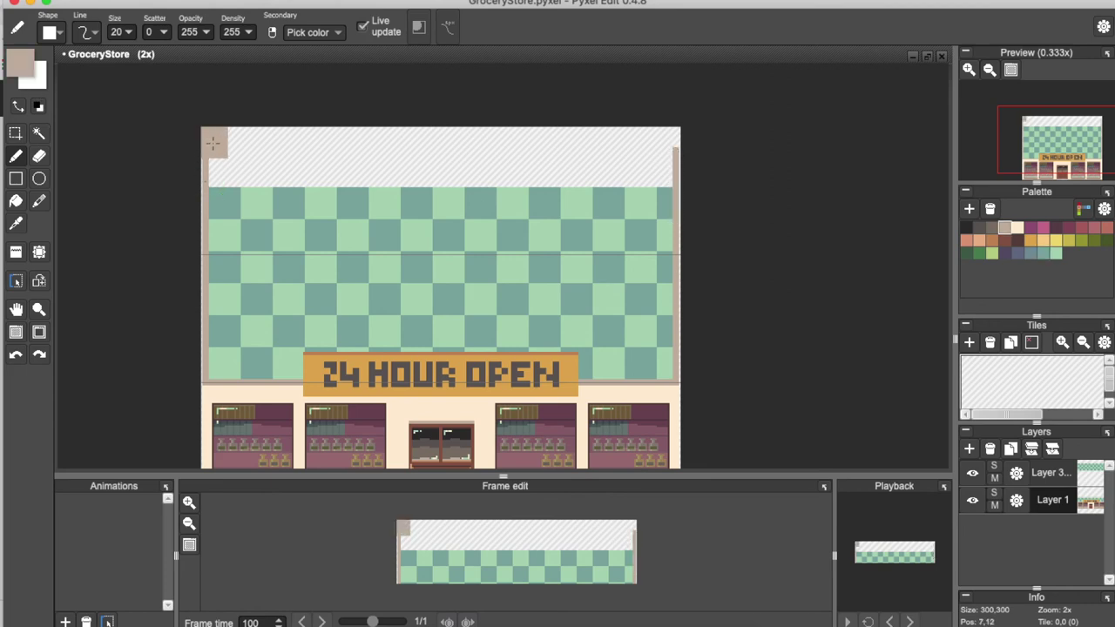
scroll(213, 144, up, 3)
drag(126, 35, 96, 41)
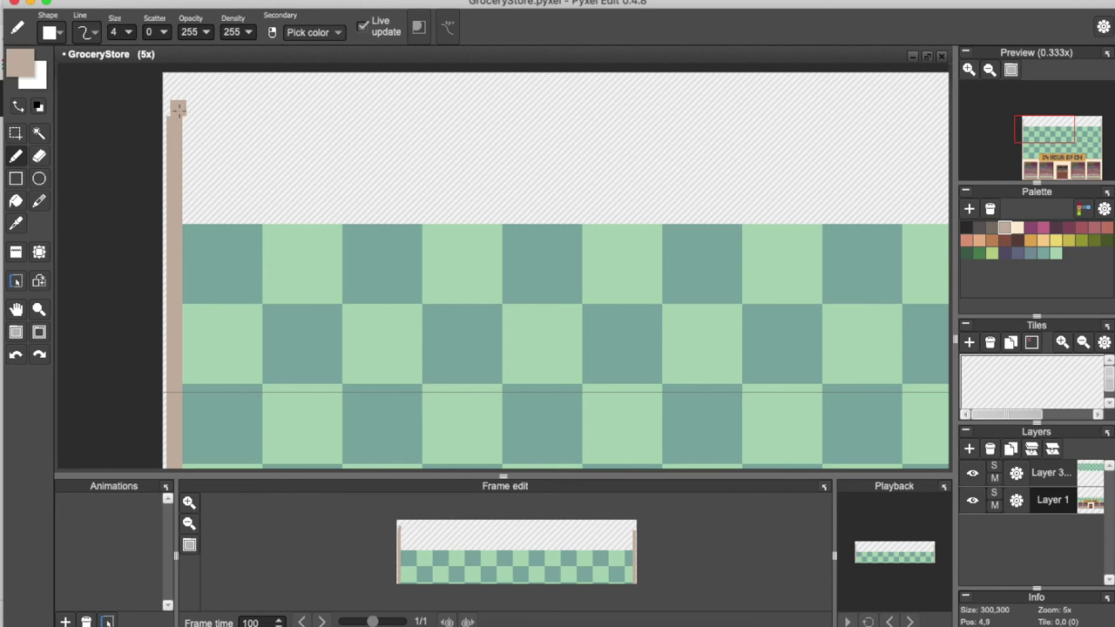
scroll(174, 107, down, 2)
mouse_move(179, 106)
mouse_down()
mouse_move(872, 119)
mouse_move(882, 109)
mouse_up()
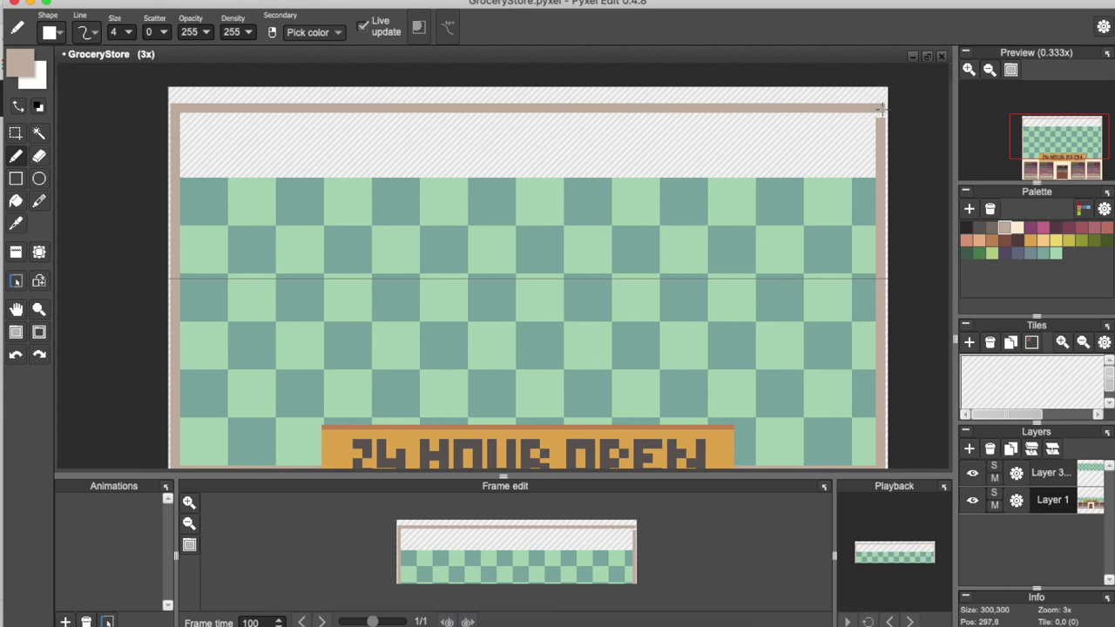
Fill the empty band between the top tan bar and the checkerboard with dark grey on Layer 1
key(m)
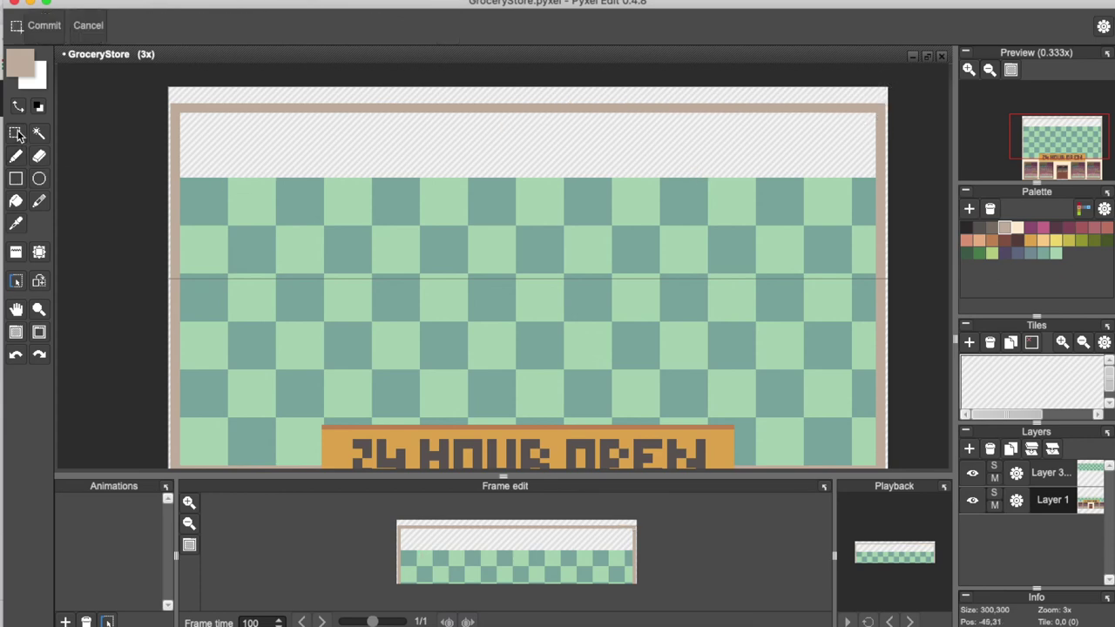
drag(179, 113, 876, 178)
click(980, 227)
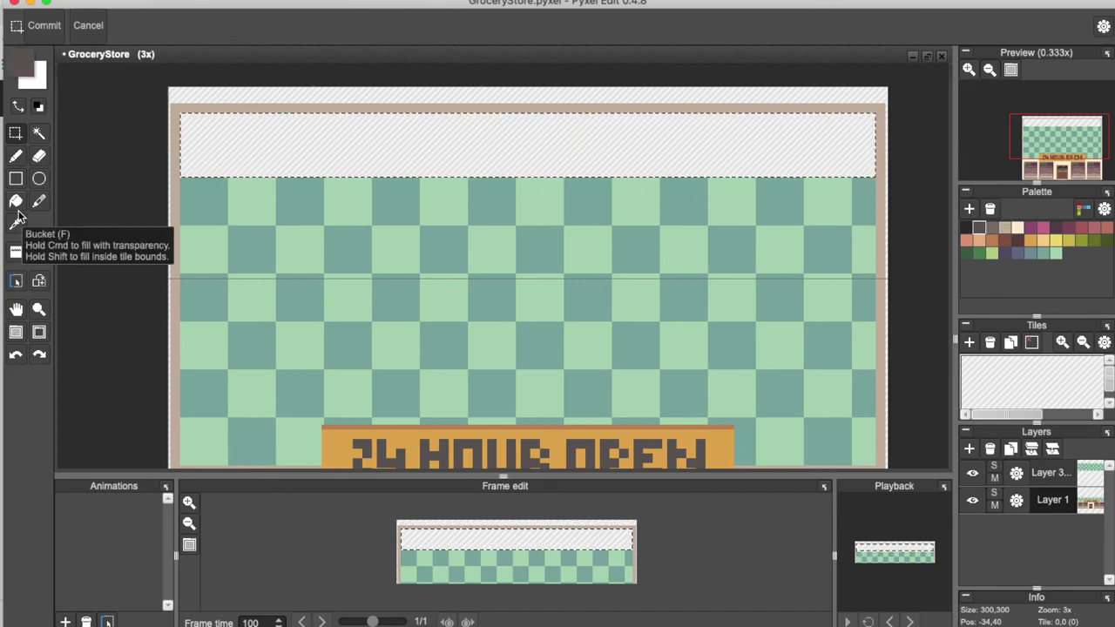
click(15, 201)
click(324, 137)
scroll(194, 207, down, 4)
scroll(193, 207, up, 1)
scroll(193, 207, up, 1)
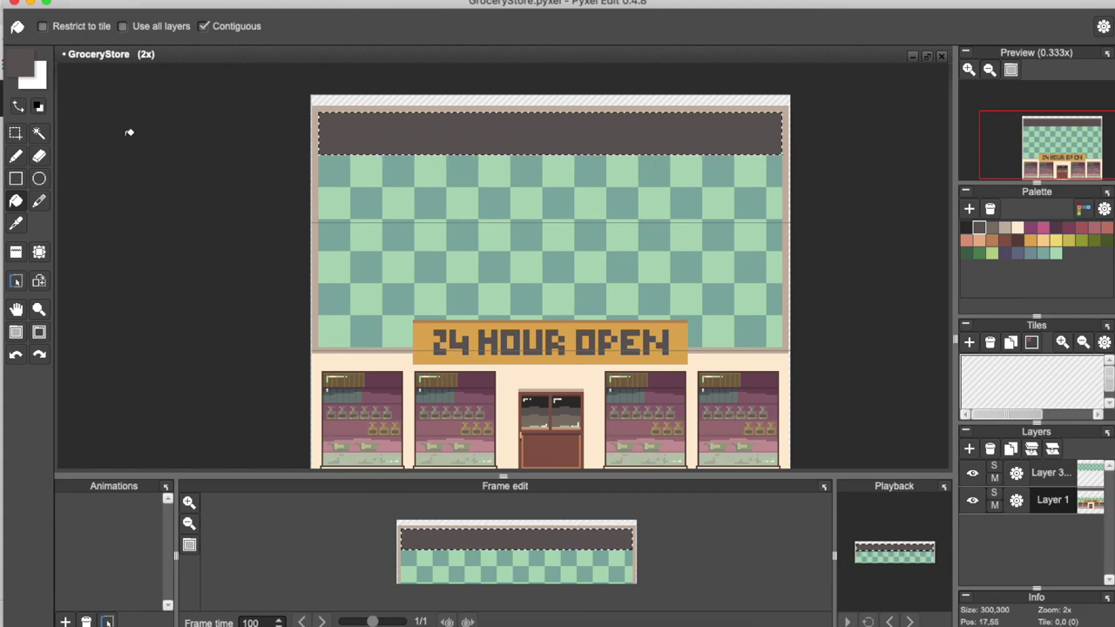
Extend the checkerboard on the Layer 3 copy one row upward over the lower part of the dark grey band, keeping the pattern aligned
click(15, 133)
scroll(340, 166, up, 1)
scroll(341, 166, up, 1)
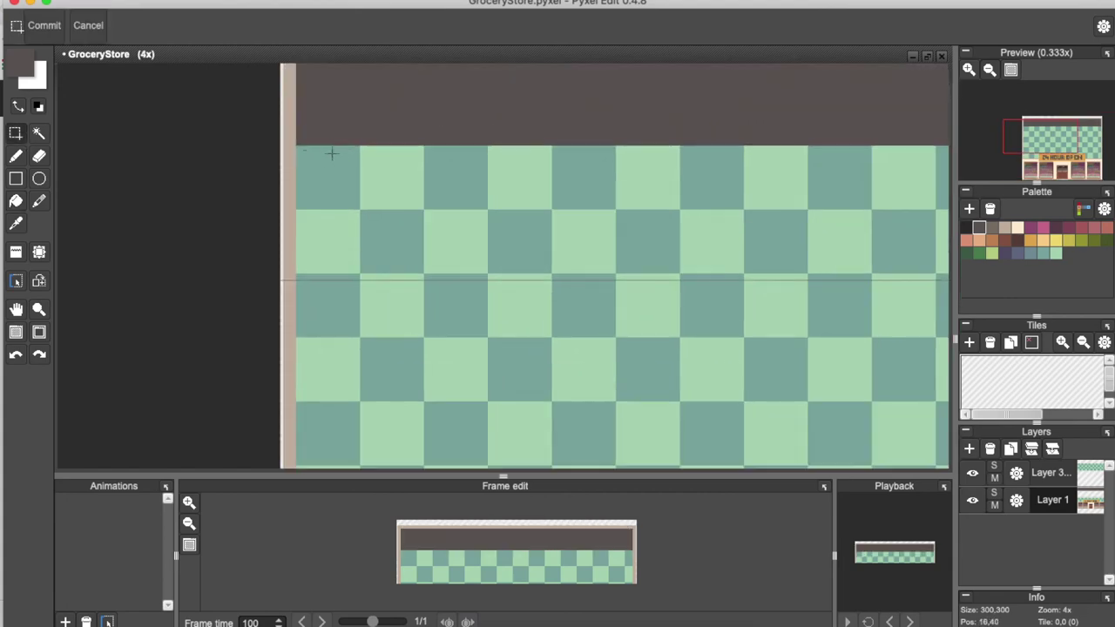
scroll(332, 153, down, 1)
key(space)
drag(573, 186, 411, 195)
drag(133, 217, 833, 250)
click(1048, 476)
key(Up)
key(Up)
key(Up)
key(Up)
key(Up)
key(Up)
key(Up)
key(Up)
key(Up)
key(Up)
key(Up)
key(Up)
key(Up)
key(Up)
key(Up)
key(Up)
key(Up)
key(Up)
key(Up)
key(Up)
key(Up)
key(Down)
key(Down)
key(Down)
key(Return)
key(super+d)
scroll(453, 342, down, 3)
scroll(454, 401, up, 3)
scroll(350, 173, down, 2)
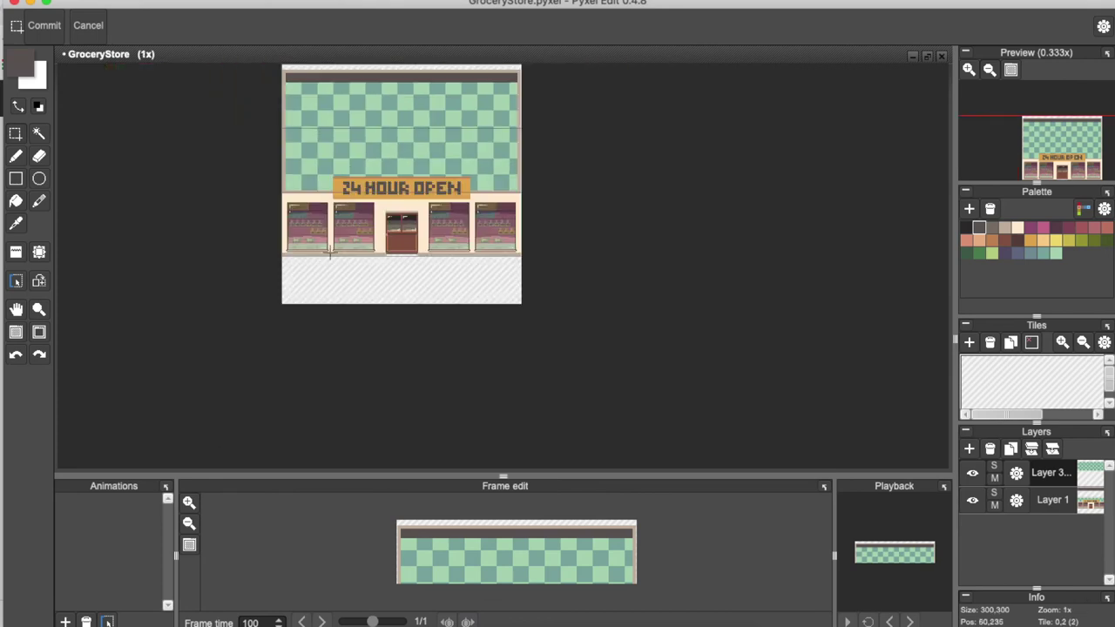
Add a new layer above Layer 1 and fill a tall rectangle with amber over the leftmost shop window as a poster
click(1055, 500)
click(1030, 241)
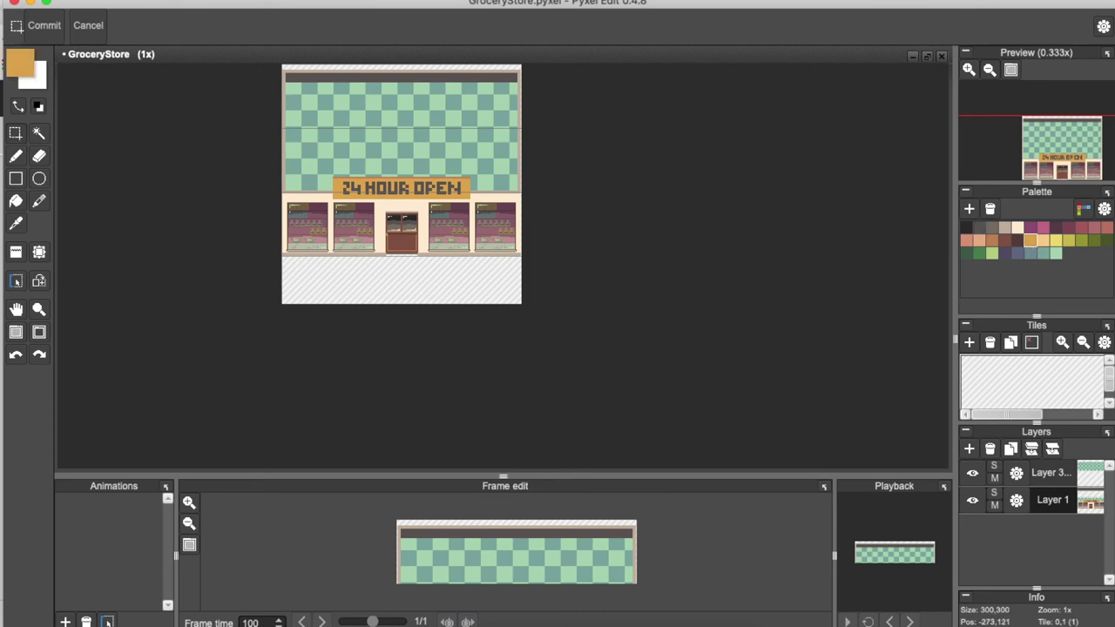
key(b)
scroll(302, 234, up, 2)
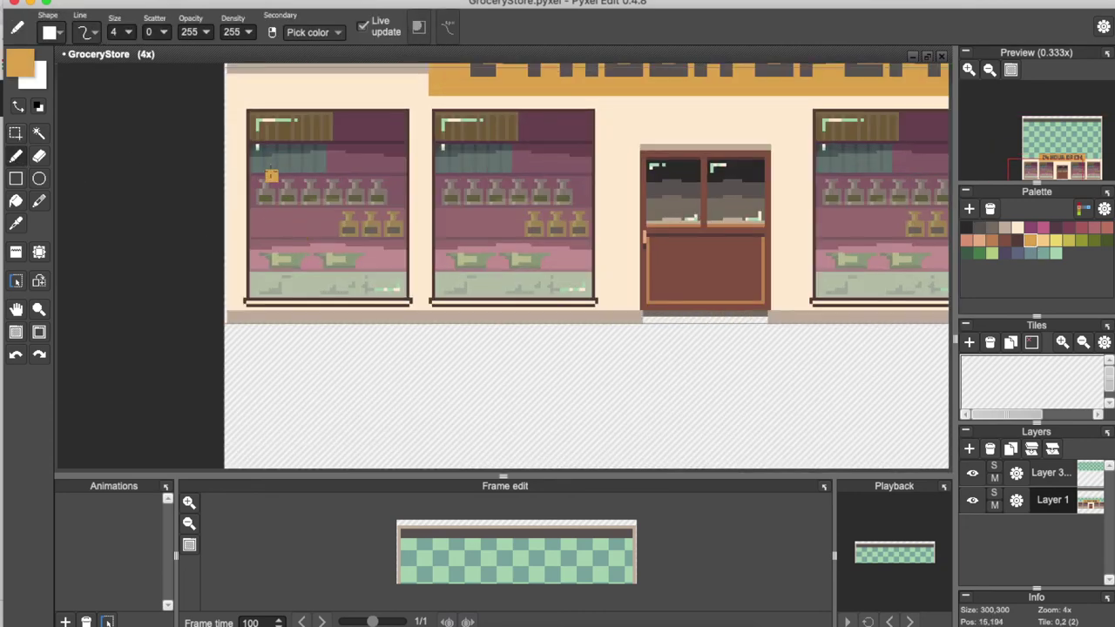
click(131, 37)
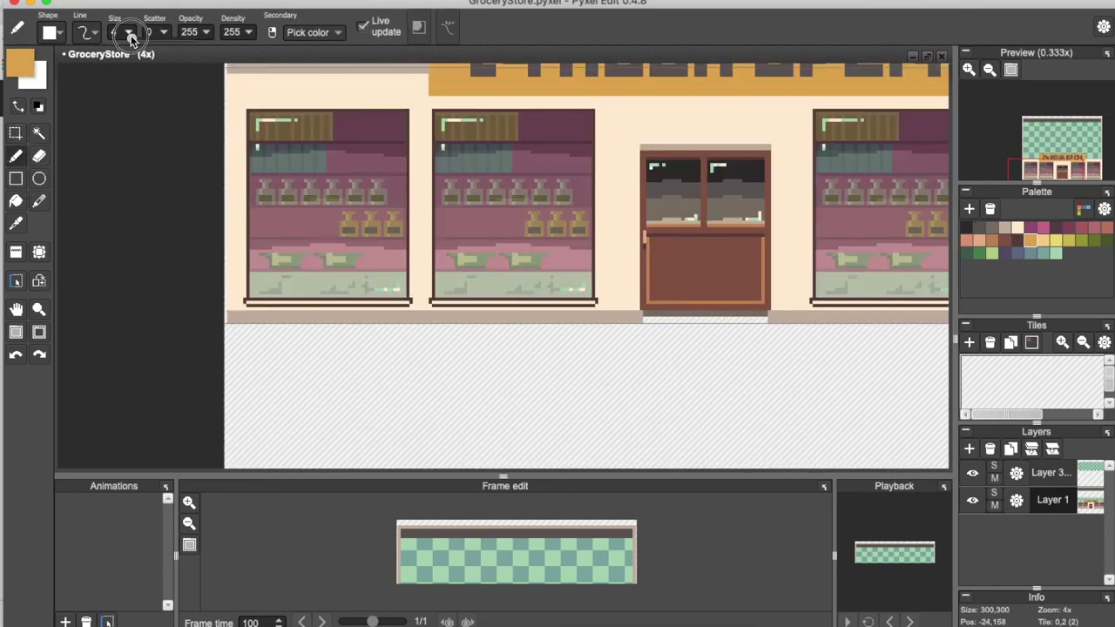
click(14, 131)
mouse_move(256, 166)
mouse_down()
mouse_move(311, 270)
mouse_move(341, 288)
mouse_up()
click(16, 201)
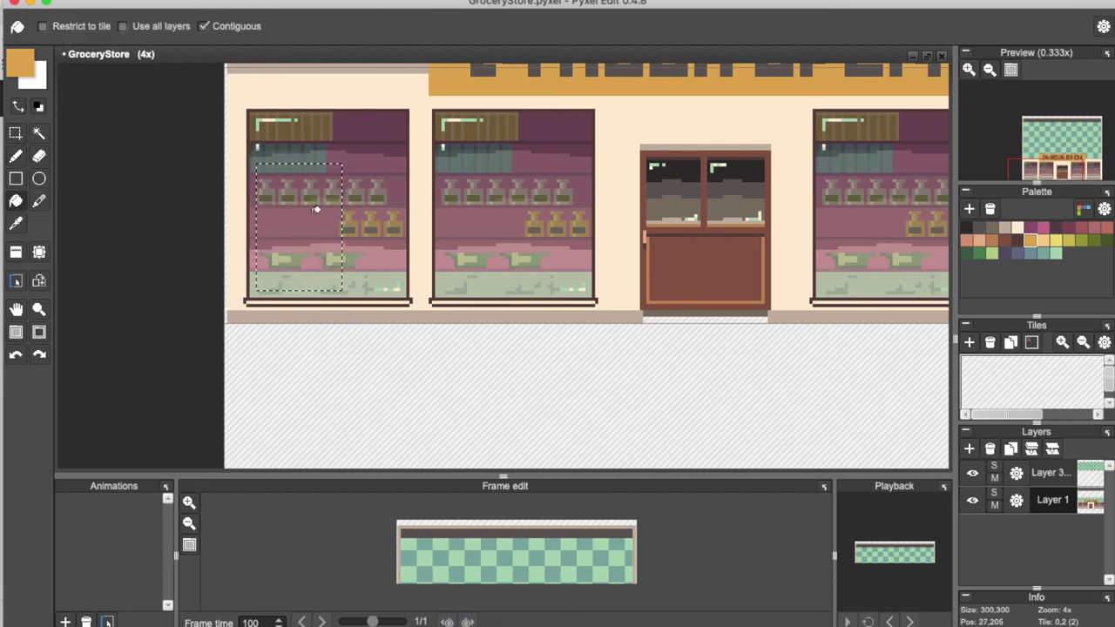
click(969, 449)
click(335, 256)
Draw a cream pixel letter N on the amber poster near its upper-left corner with the size 1 pencil
key(b)
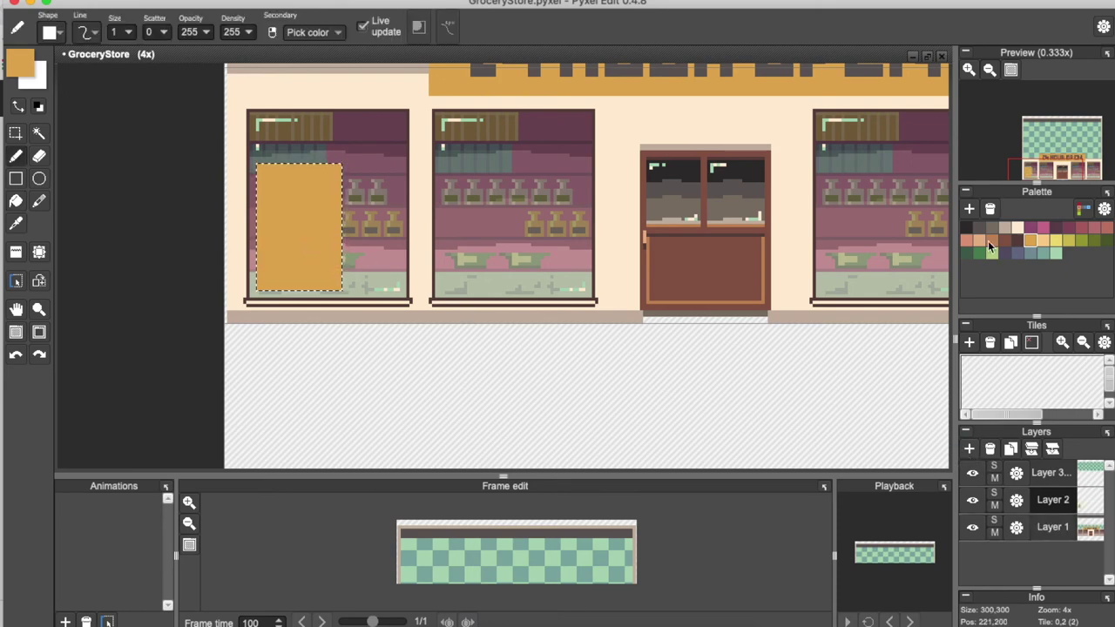
click(1018, 228)
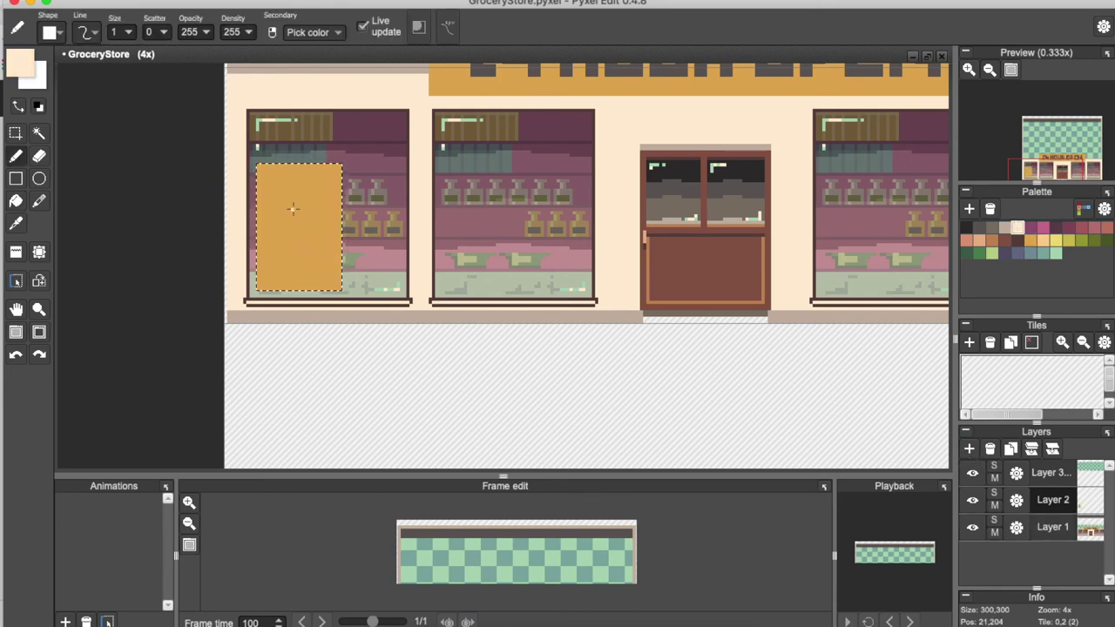
scroll(293, 209, up, 3)
scroll(289, 207, down, 2)
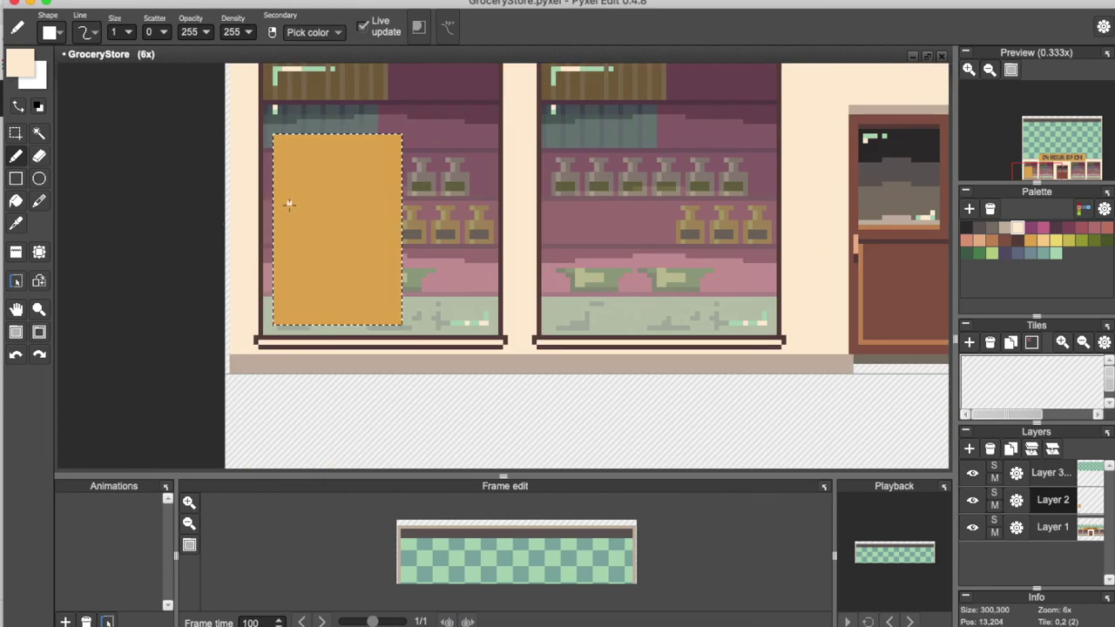
drag(290, 190, 290, 166)
click(296, 165)
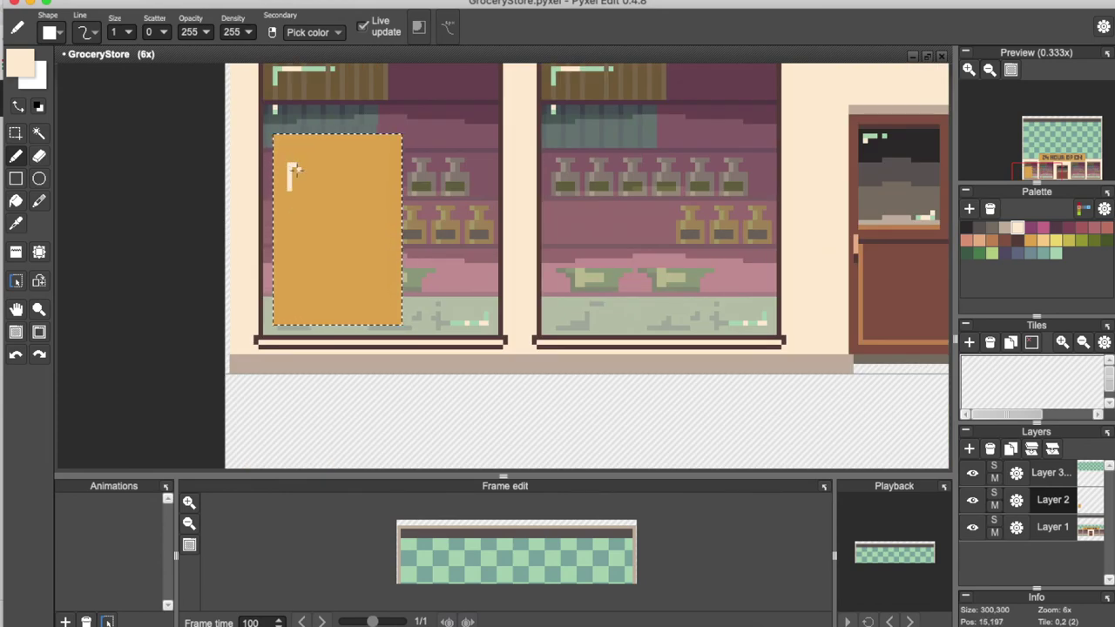
click(301, 175)
click(304, 183)
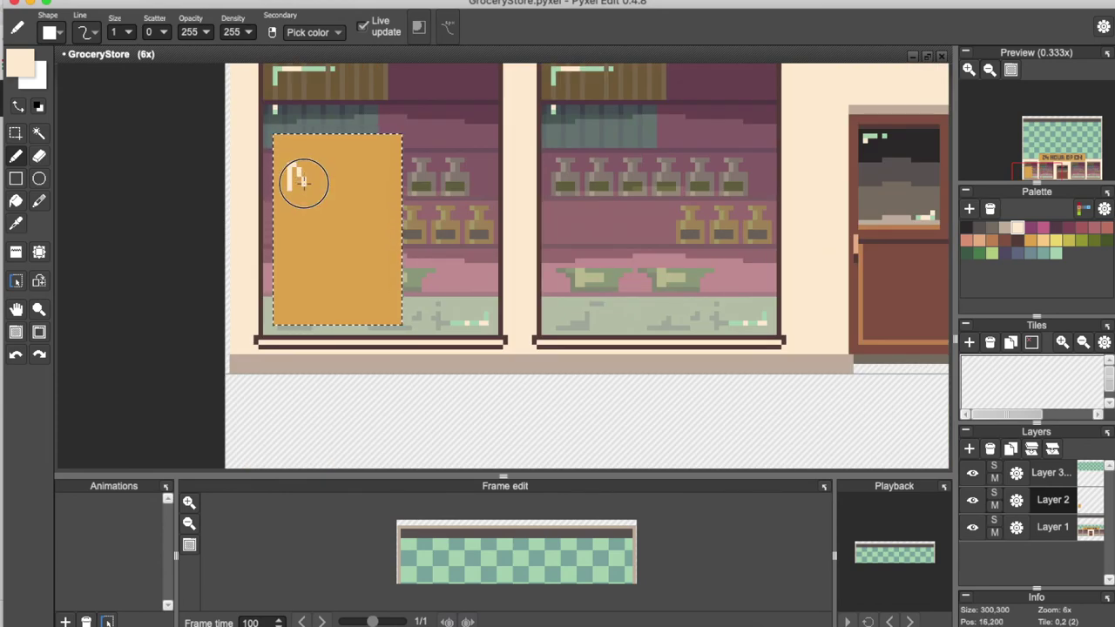
mouse_move(308, 190)
mouse_down()
mouse_move(310, 164)
mouse_move(322, 171)
mouse_move(348, 148)
mouse_up()
Draw a cream O and W beside the N so the poster's first row reads NOW
scroll(318, 174, up, 3)
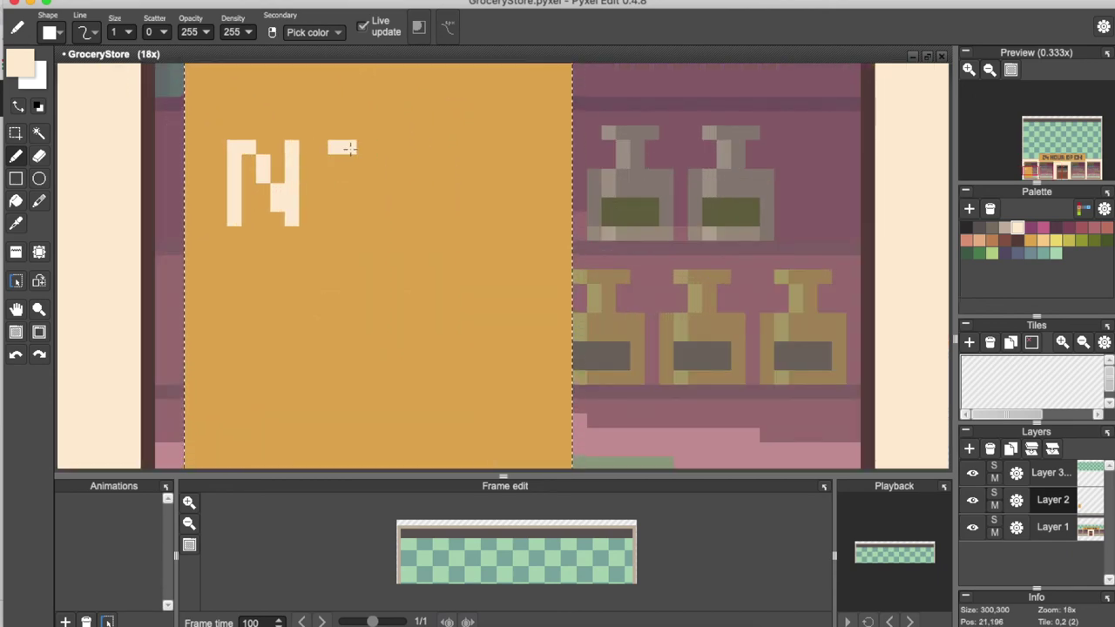
mouse_move(336, 178)
mouse_down()
mouse_move(337, 219)
mouse_move(366, 219)
mouse_up()
drag(370, 163, 363, 199)
key(super+z)
drag(374, 147, 379, 218)
drag(421, 147, 458, 220)
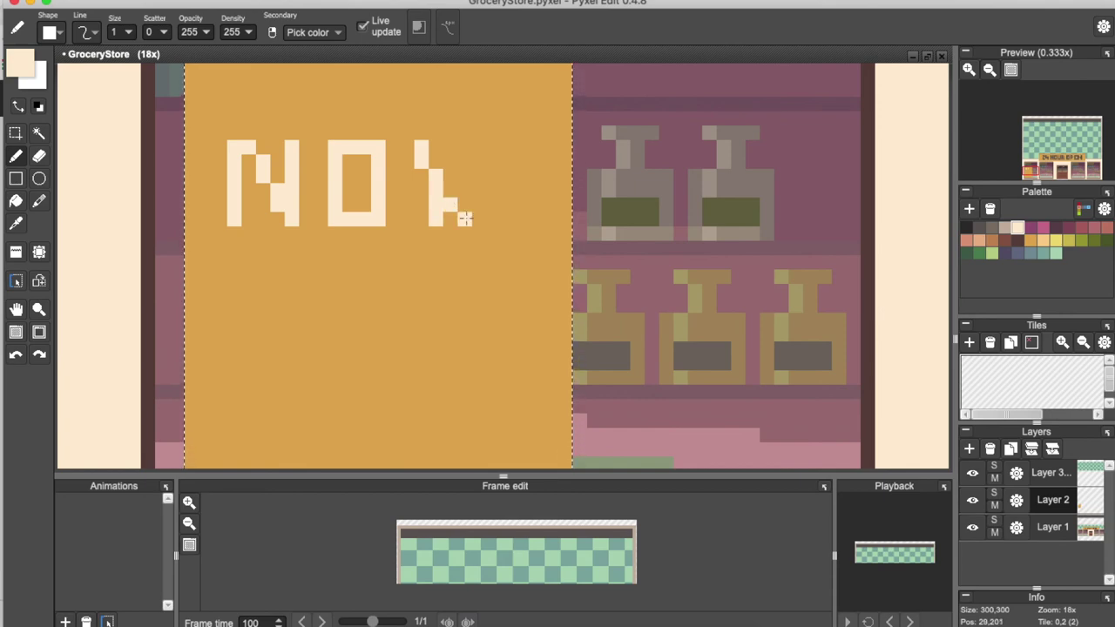
mouse_move(465, 218)
mouse_down()
mouse_move(492, 219)
mouse_move(507, 203)
mouse_move(507, 216)
mouse_move(521, 150)
mouse_up()
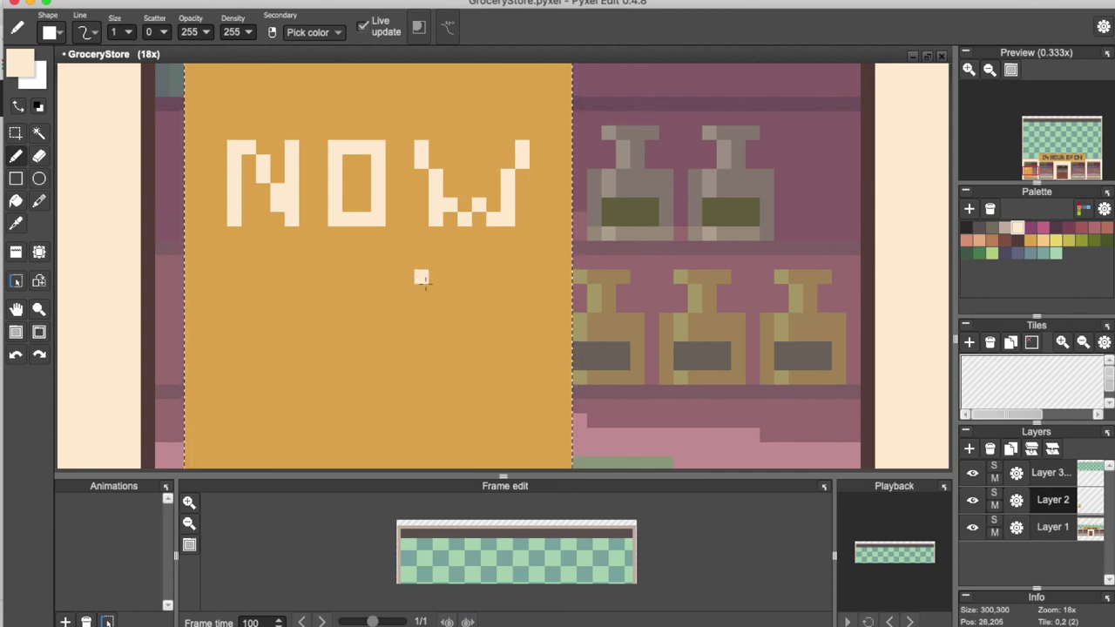
click(16, 134)
drag(501, 141, 517, 202)
click(479, 87)
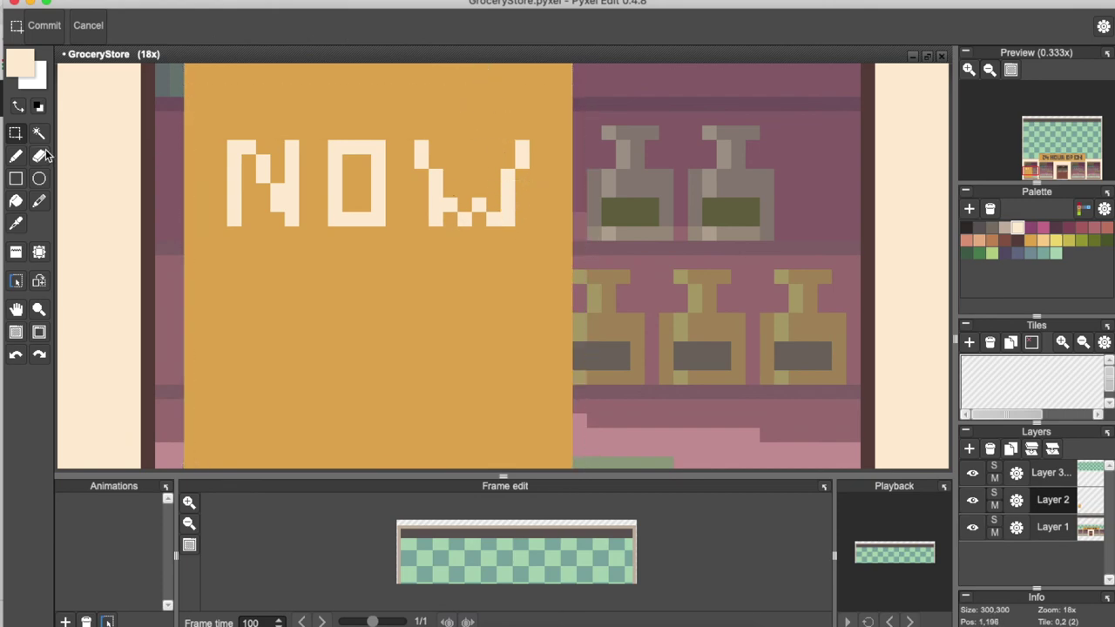
click(16, 155)
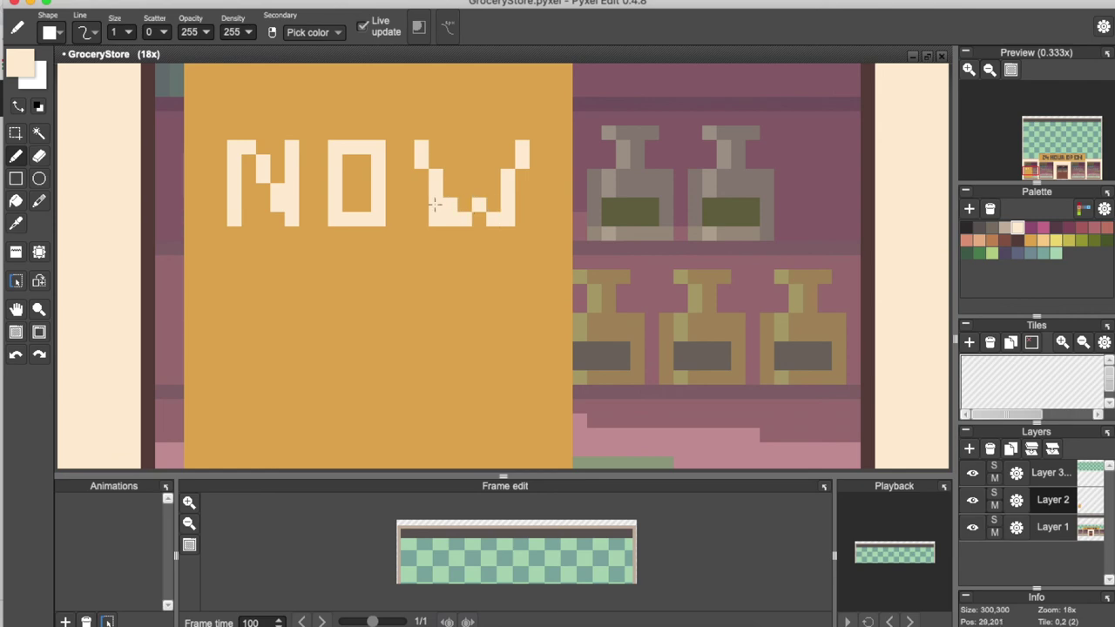
Shift the right arm of the W in NOW one pixel left to narrow the letter
click(16, 133)
key(ctrl+z)
drag(487, 127, 523, 225)
key(Delete)
key(Left)
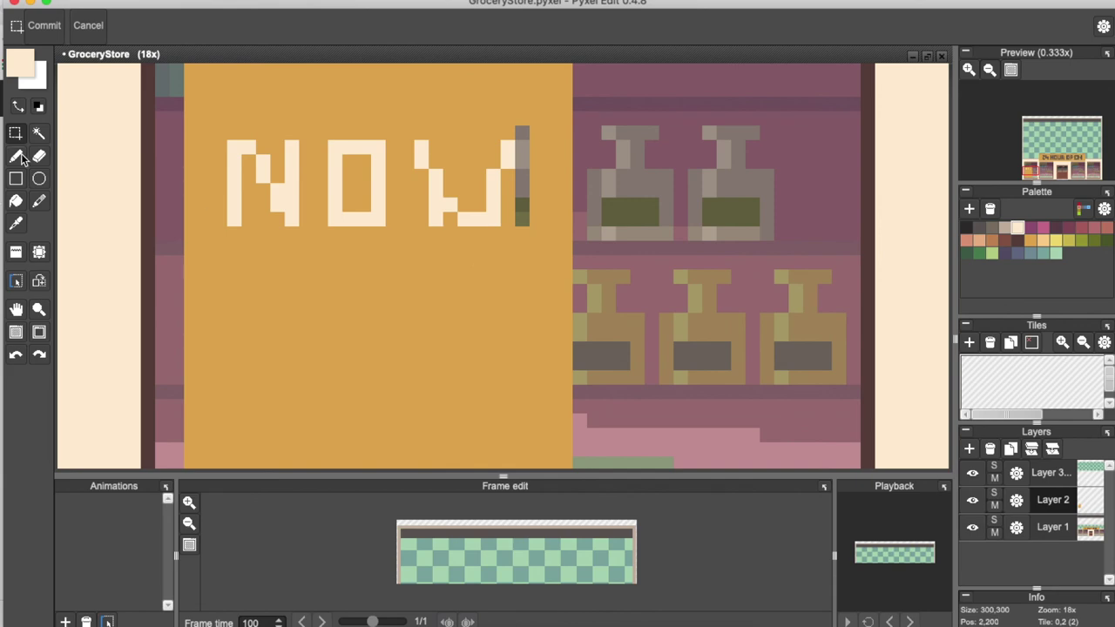
Paint over the gap beside the W with the poster's amber and reshape the letter's lower middle in cream and amber
click(18, 156)
right_click(363, 304)
drag(521, 132, 519, 218)
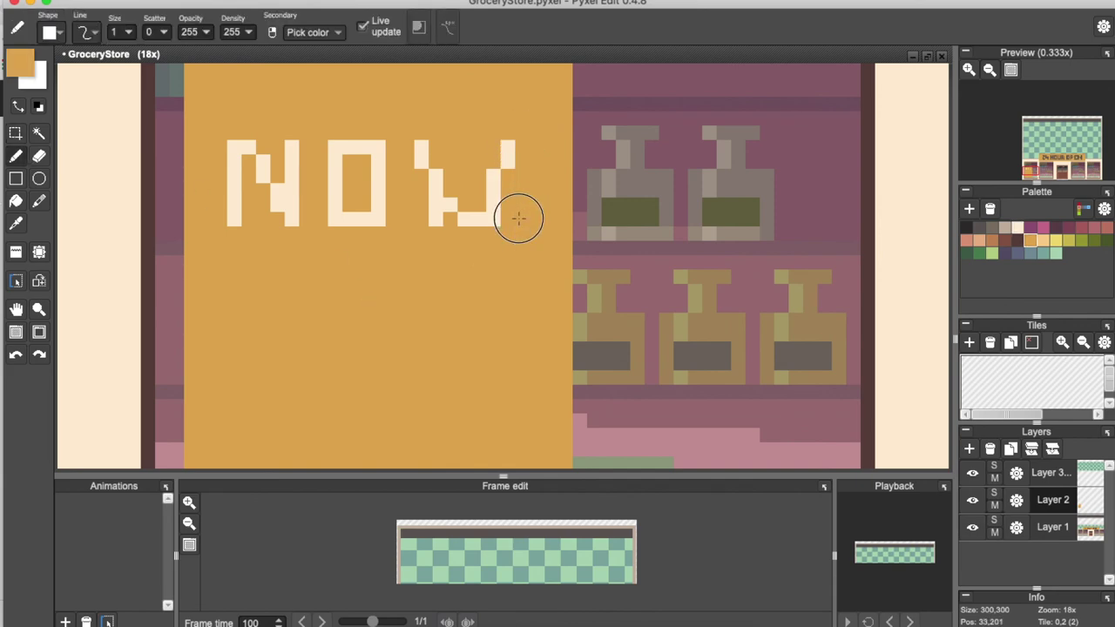
right_click(440, 207)
drag(451, 206, 453, 221)
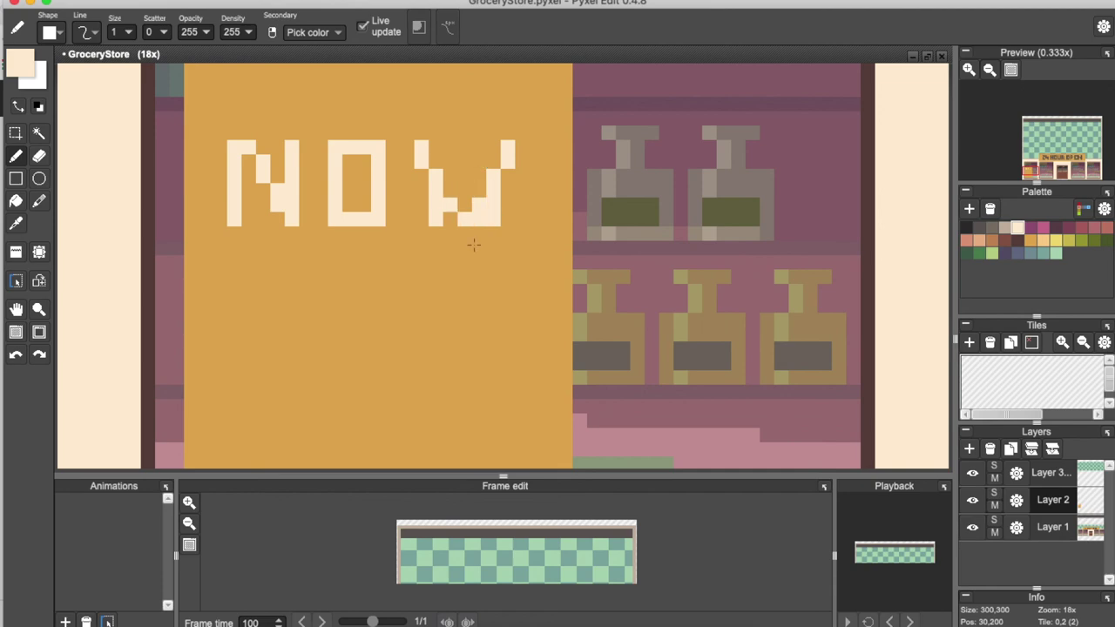
right_click(488, 228)
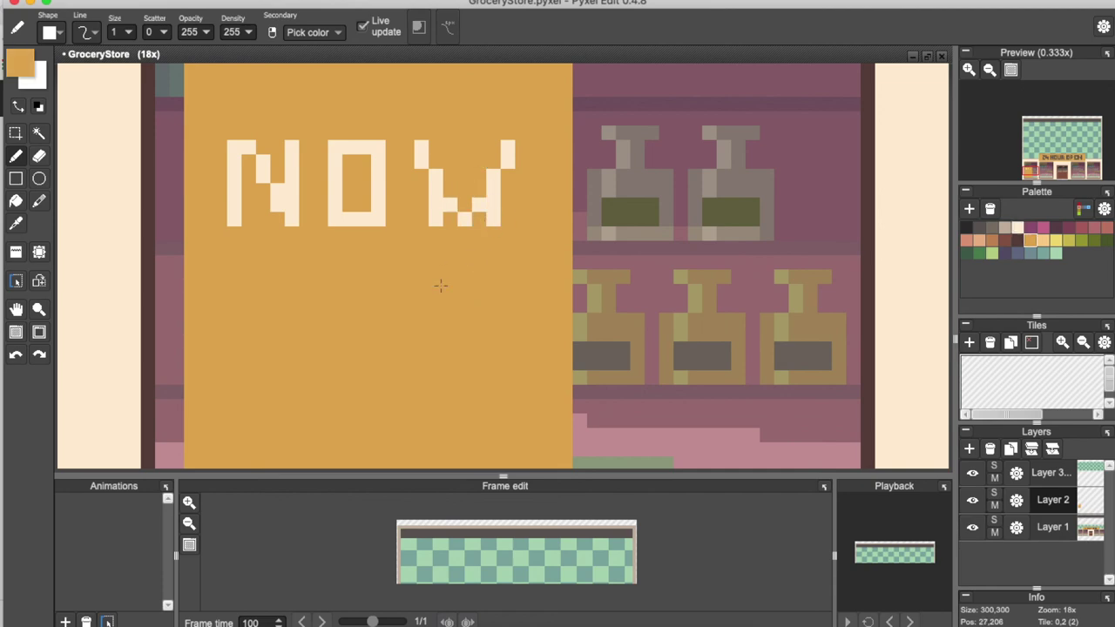
Copy the O of NOW onto a second row of the poster, placed slightly left below the original
scroll(441, 286, down, 3)
right_click(398, 242)
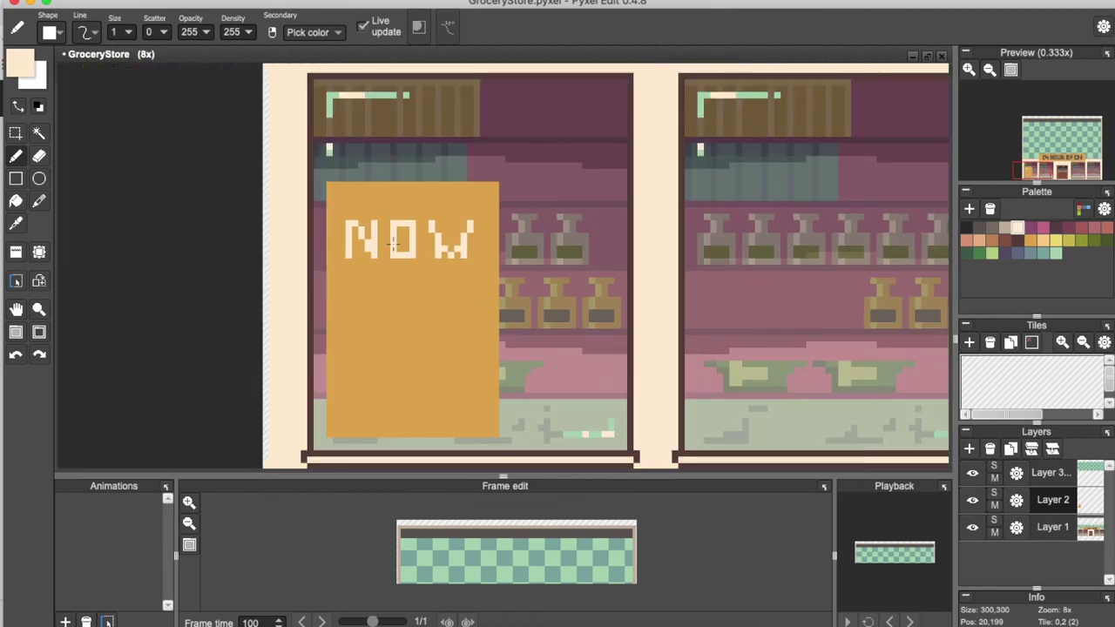
scroll(355, 325, up, 1)
key(s)
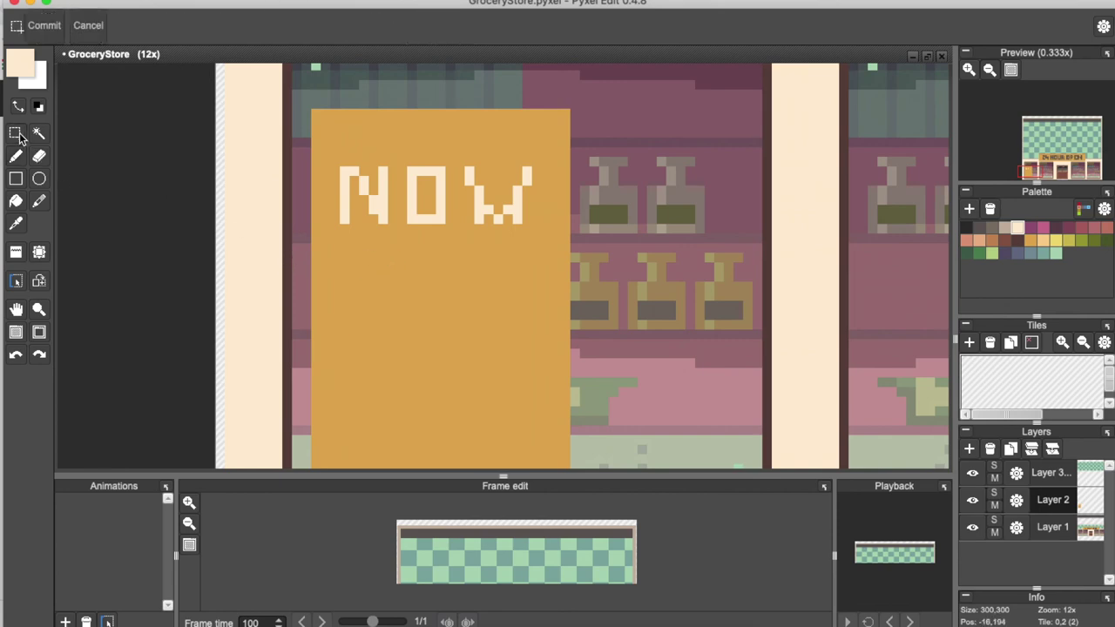
drag(406, 156, 447, 234)
key(Down)
key(Down)
key(Down)
key(Down)
key(Down)
key(Down)
key(Down)
key(Down)
key(Down)
key(Down)
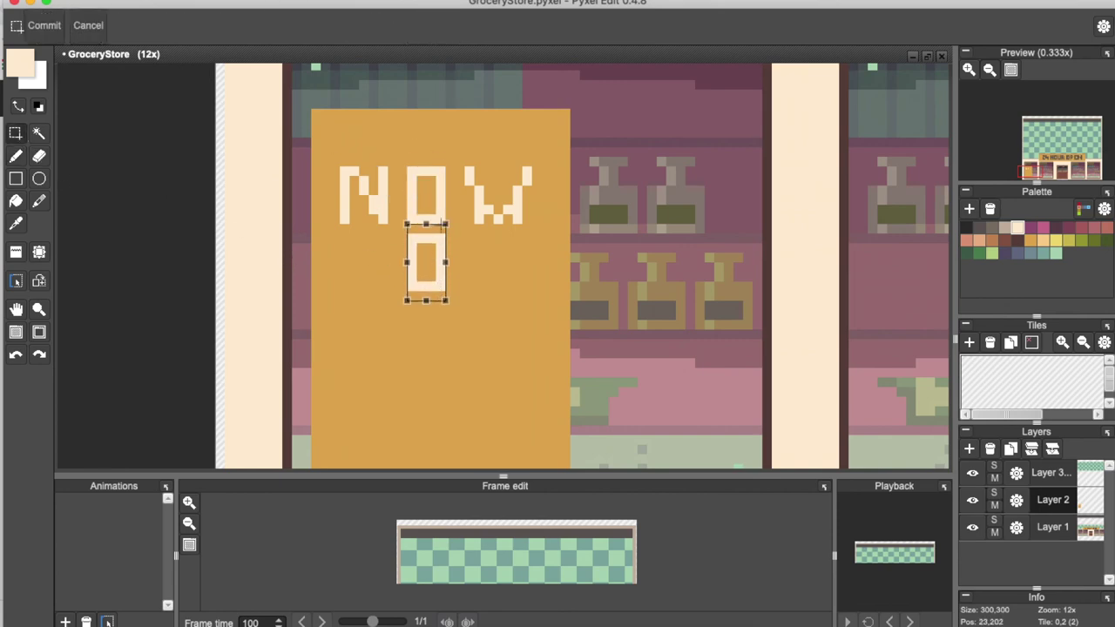
key(Left)
key(Left)
key(Up)
key(Up)
Copy the N of NOW to the right of the second-row O so the row reads ON
drag(335, 162, 394, 232)
drag(386, 156, 482, 231)
click(398, 323)
Draw a cream letter S with the pencil at the left end of a third row below ON
scroll(364, 340, down, 3)
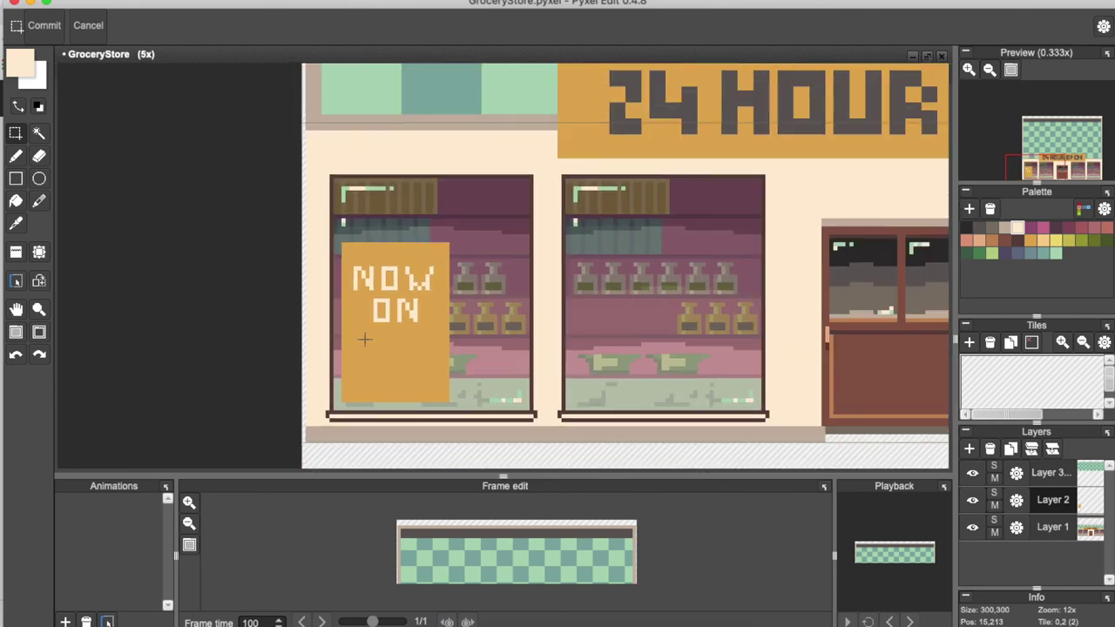
scroll(367, 343, up, 2)
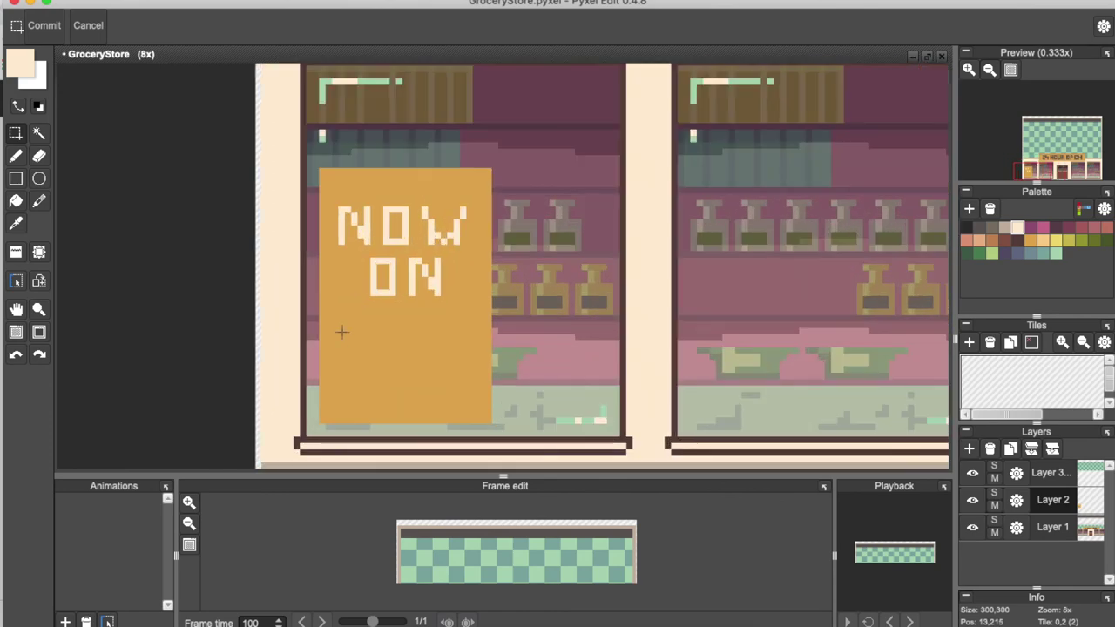
key(b)
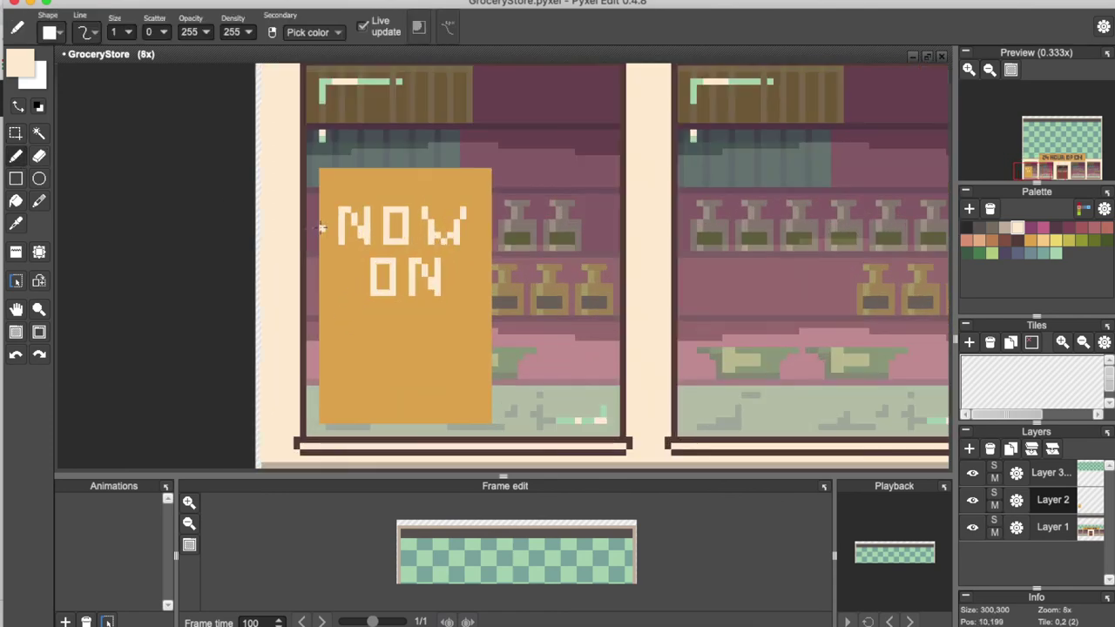
scroll(341, 320, up, 2)
drag(334, 319, 353, 321)
click(342, 365)
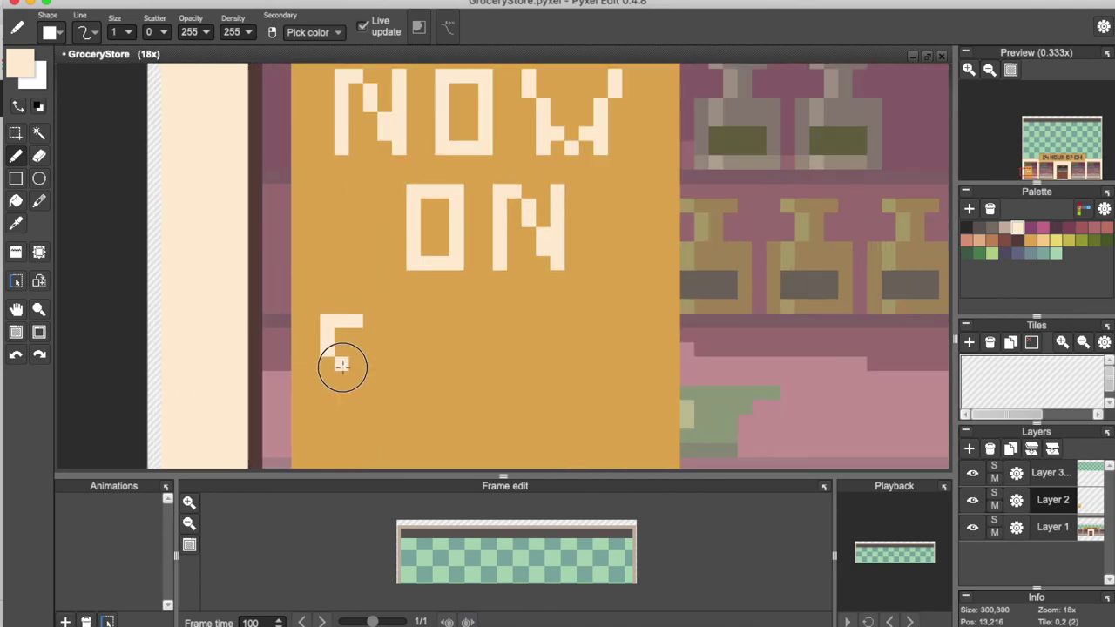
click(366, 336)
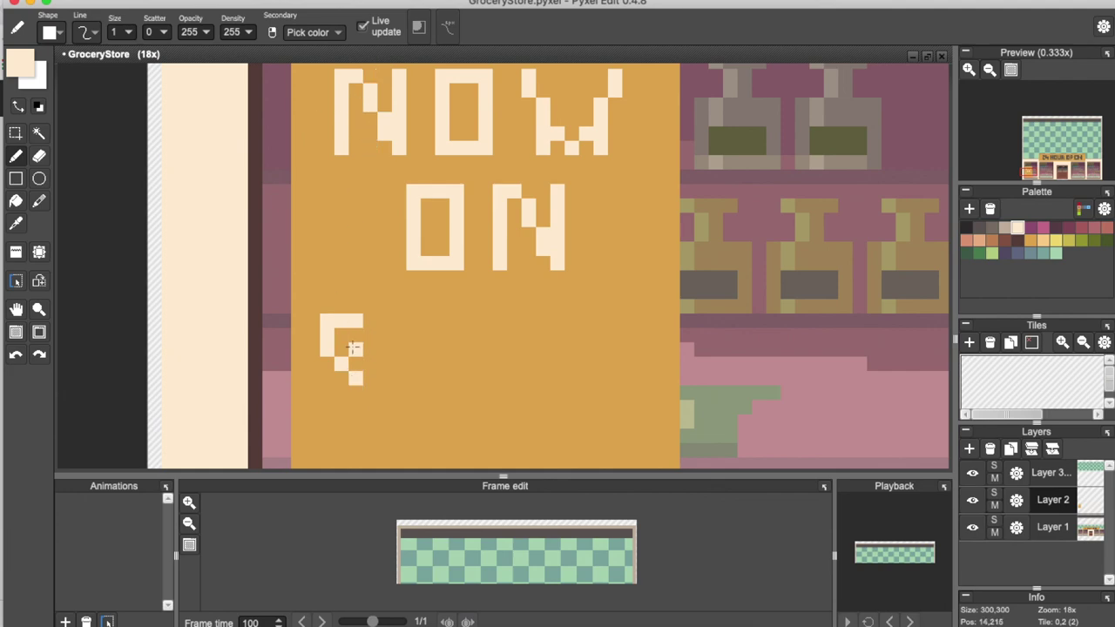
drag(348, 394, 331, 393)
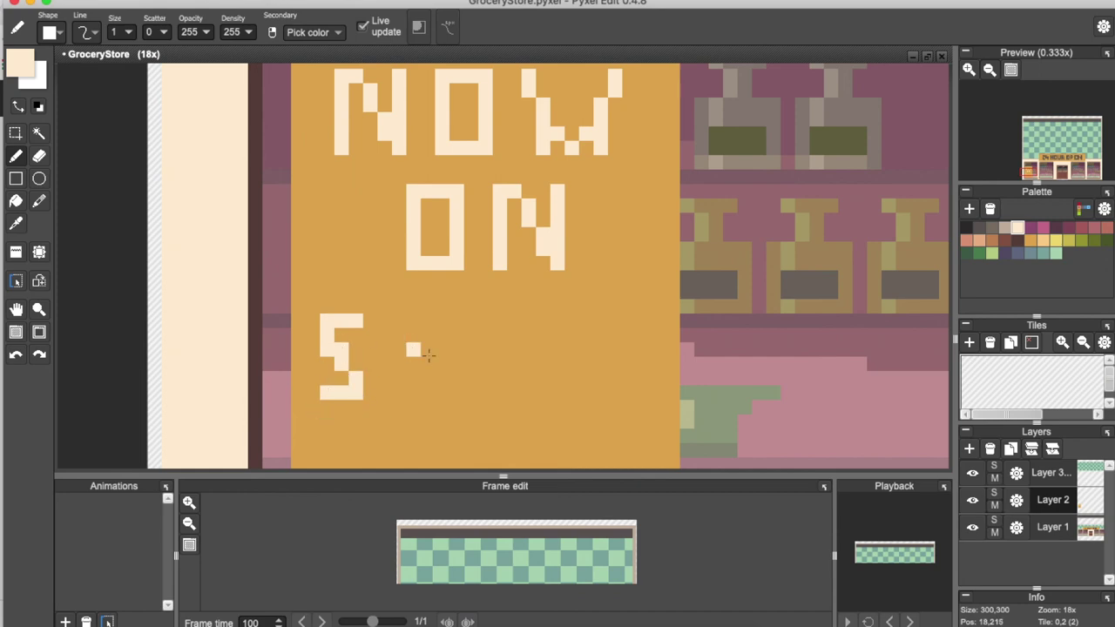
Draw cream letters A, L and E after the S so the poster's third row reads SALE
drag(399, 321, 399, 394)
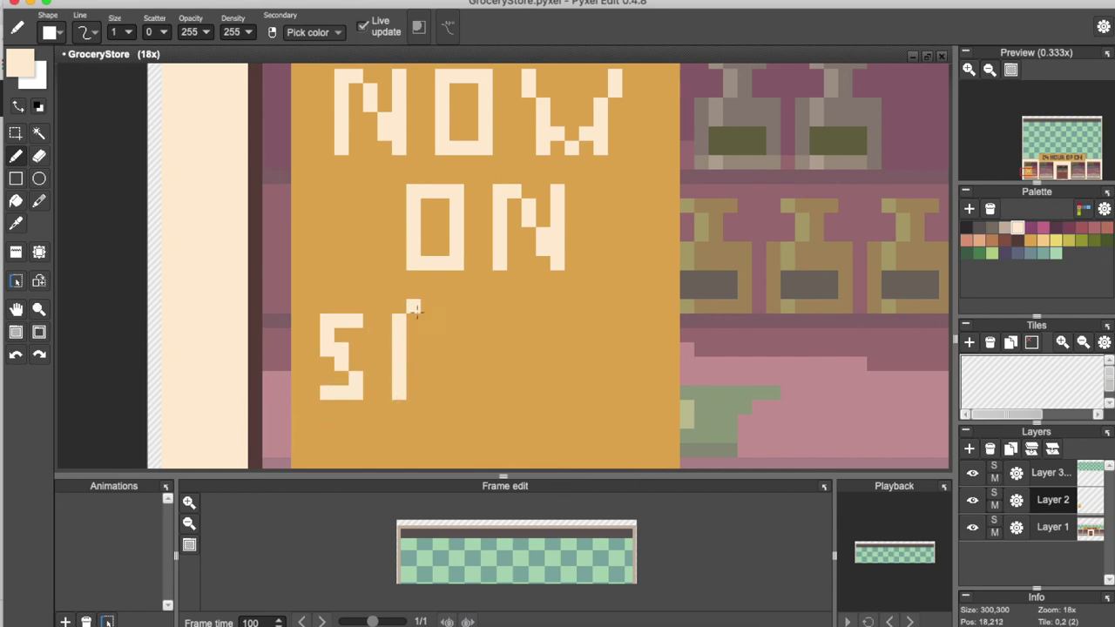
drag(440, 321, 444, 394)
drag(413, 362, 429, 363)
mouse_move(485, 319)
mouse_down()
mouse_move(483, 388)
mouse_move(523, 392)
mouse_up()
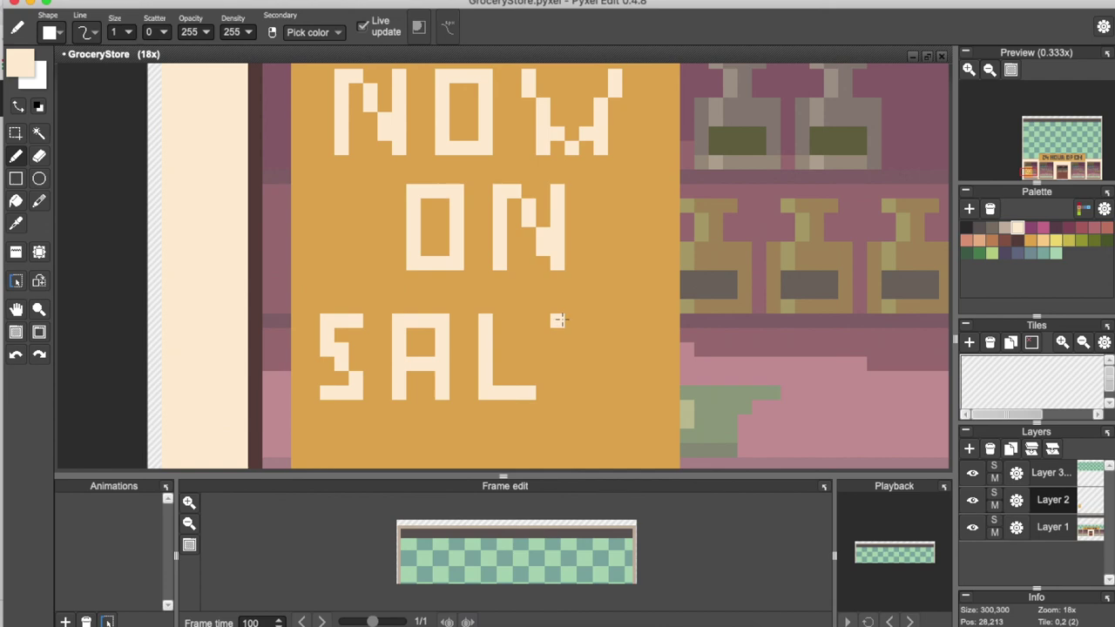
mouse_move(569, 320)
mouse_down()
mouse_move(576, 388)
mouse_move(610, 390)
mouse_move(617, 322)
mouse_up()
click(590, 363)
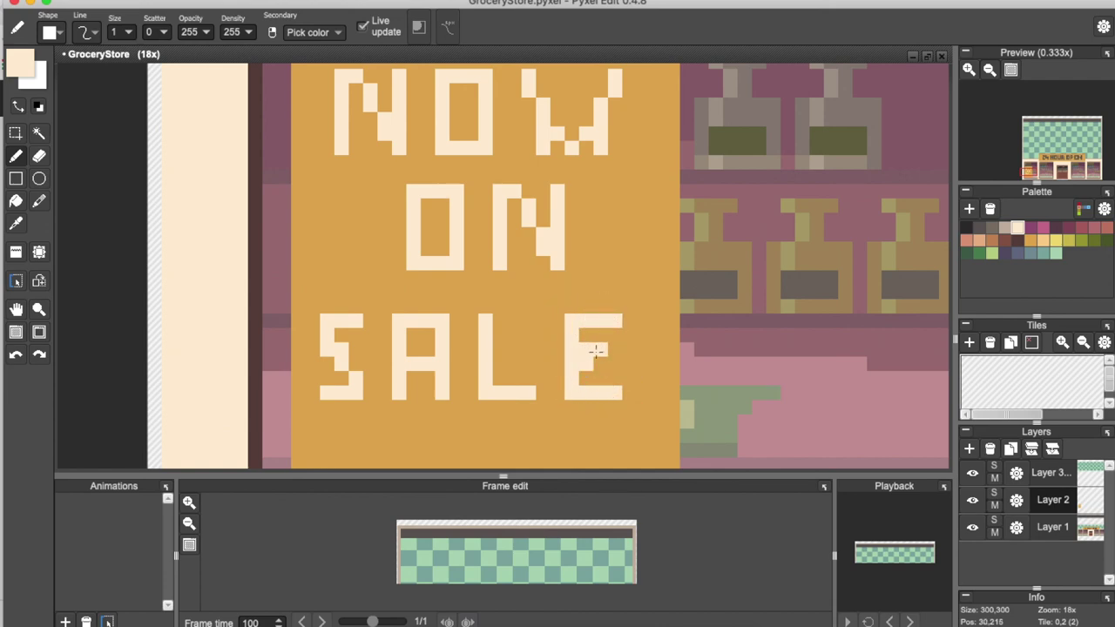
Paint a light orange folded corner at the poster's lower right and erase the pixels outside the fold
scroll(469, 390, down, 2)
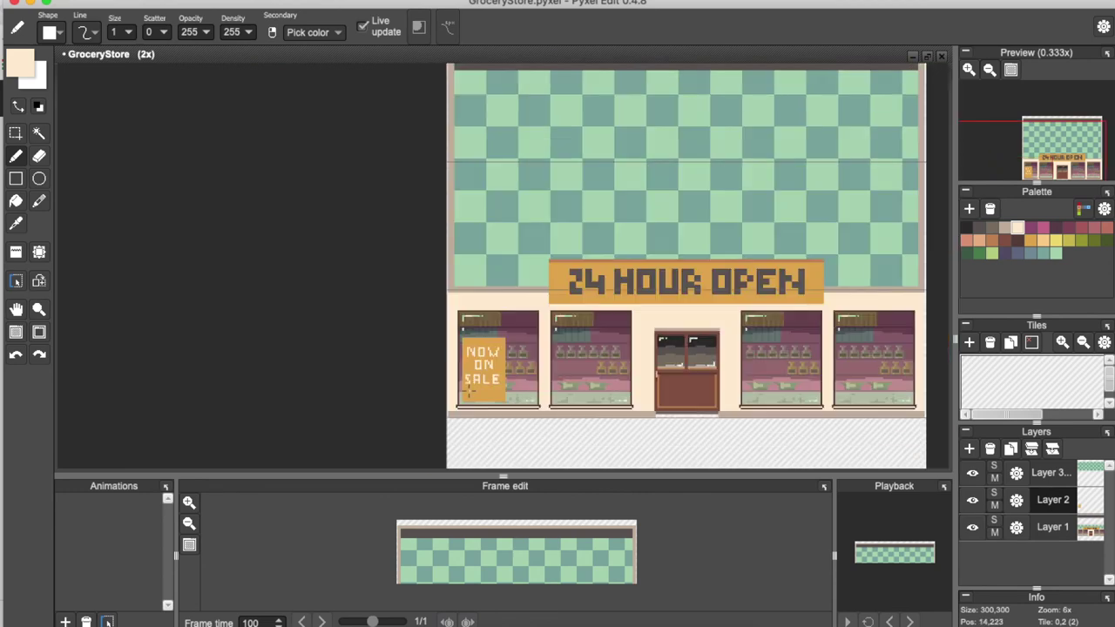
scroll(471, 391, up, 4)
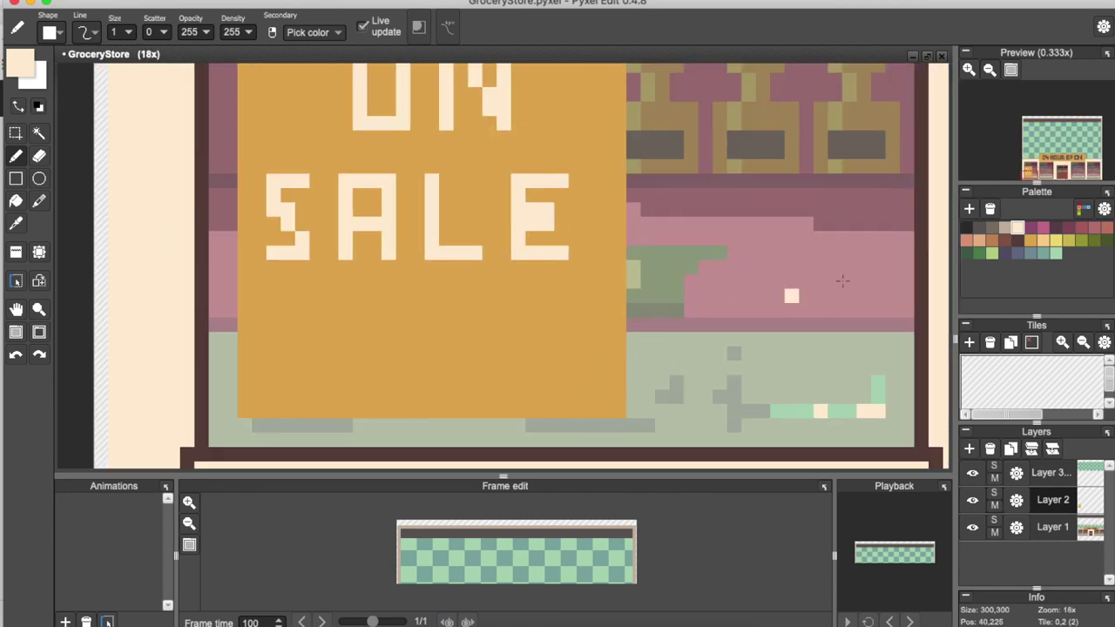
click(1041, 239)
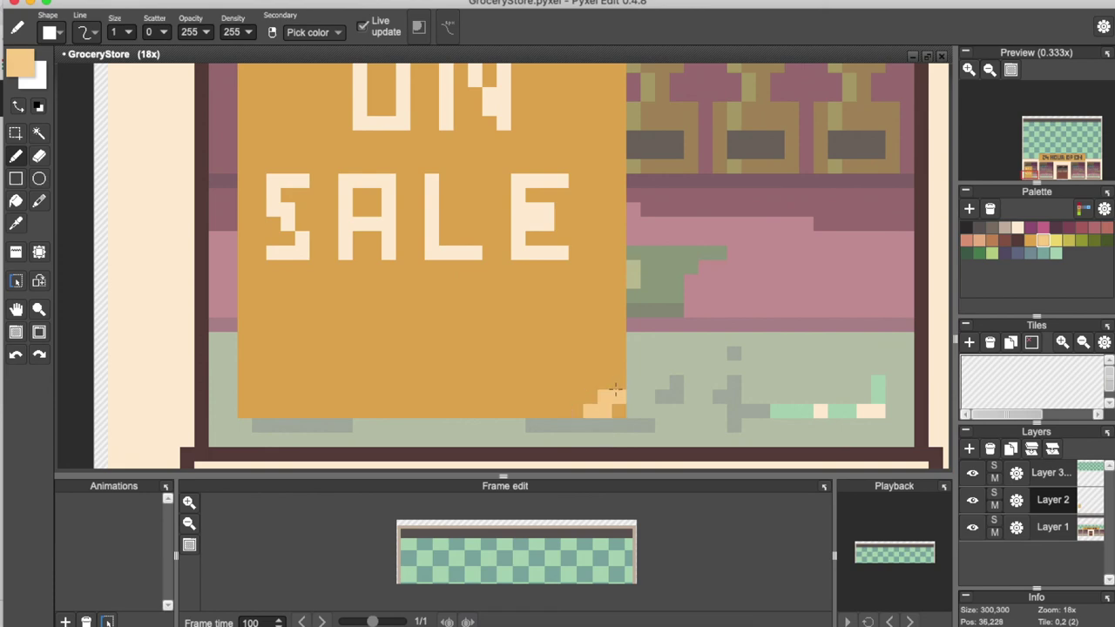
click(37, 155)
scroll(462, 379, down, 2)
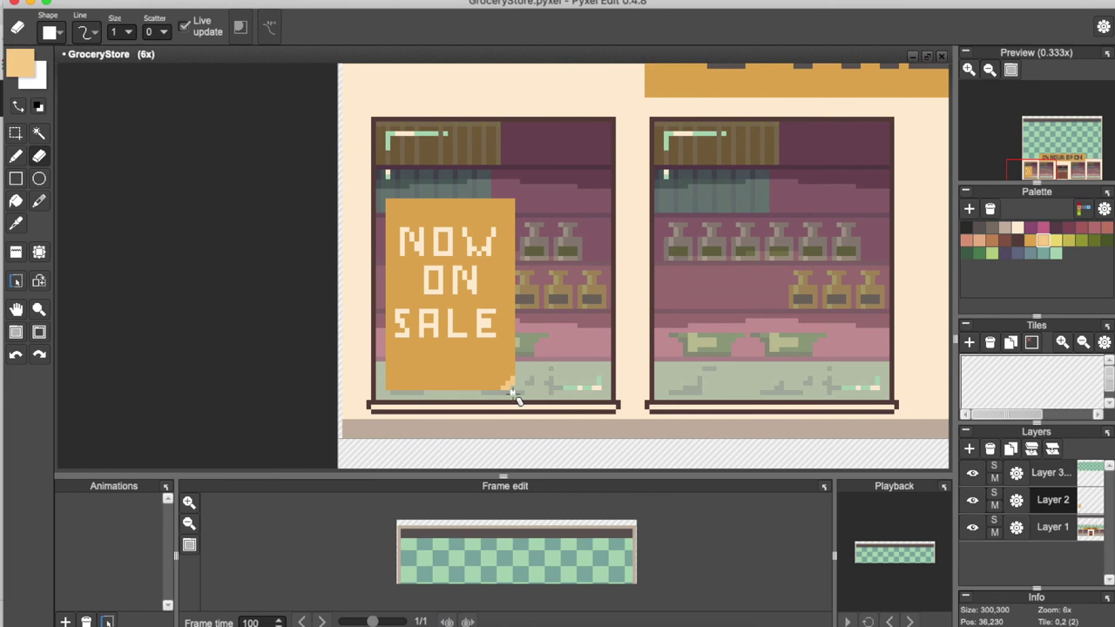
Save GroceryStore.pyxel and review the poster within the whole storefront
key(super+s)
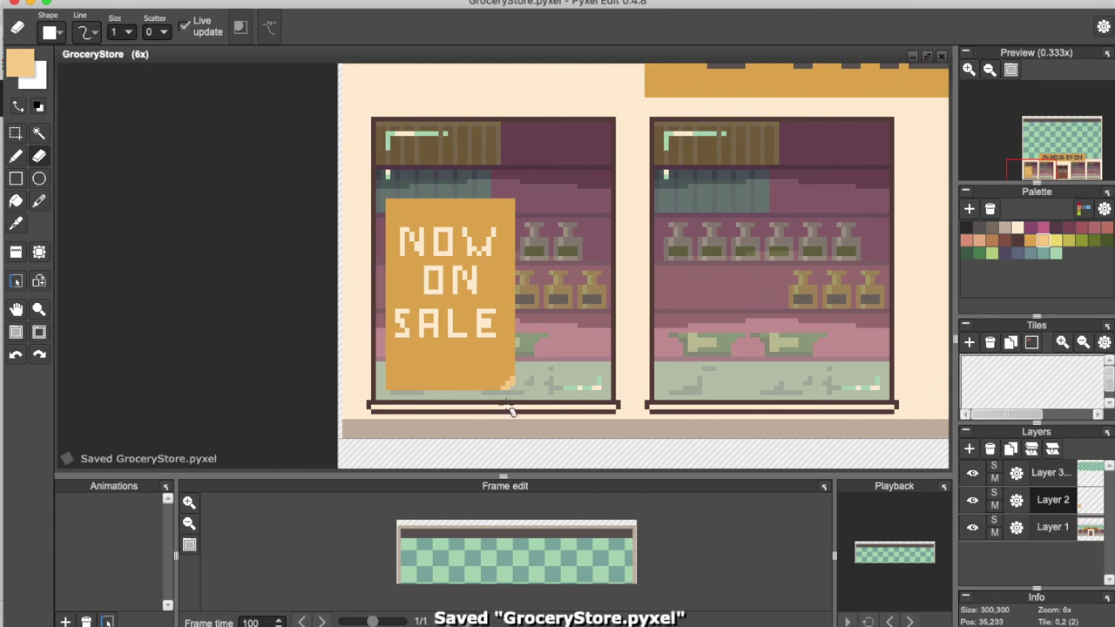
scroll(511, 411, down, 4)
scroll(602, 361, up, 2)
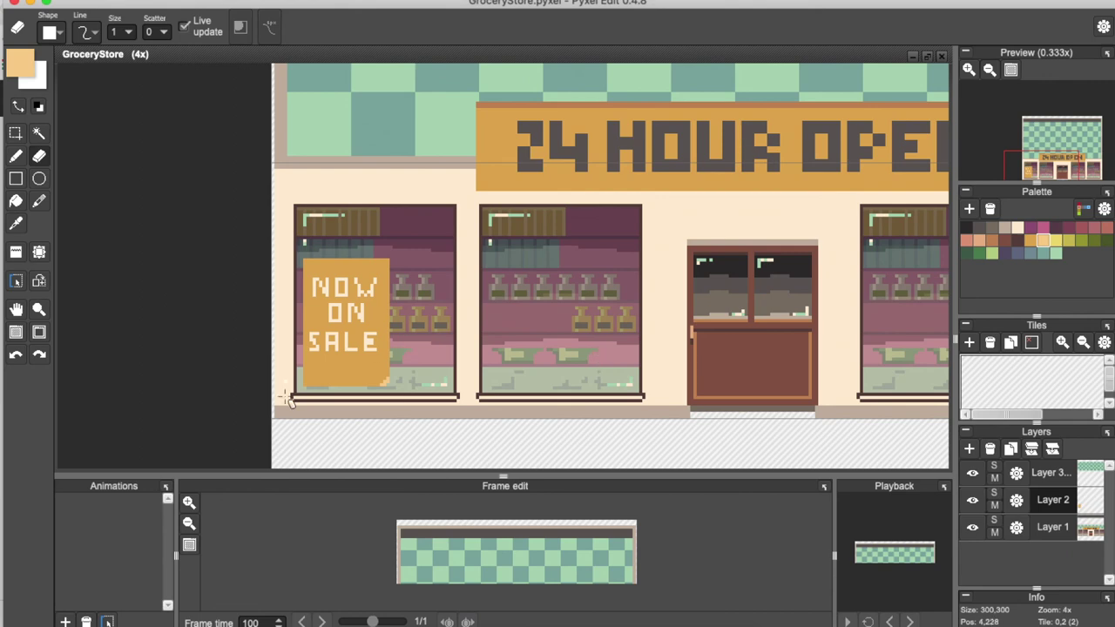
scroll(293, 412, down, 2)
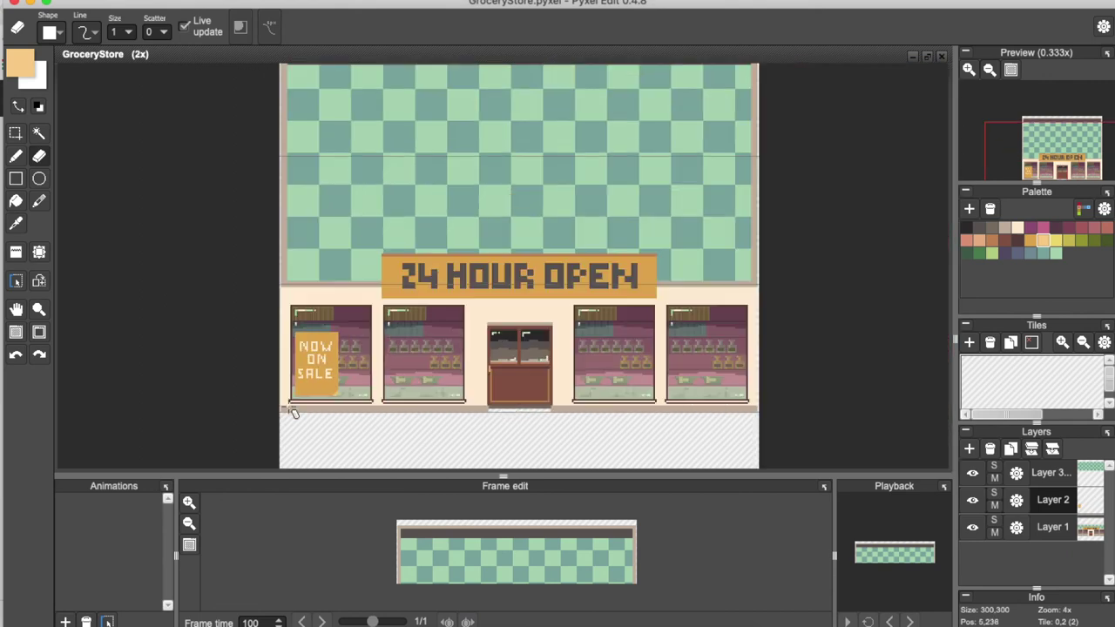
Pencil irregular taupe wear marks onto the cream wall just left of the leftmost window
click(15, 134)
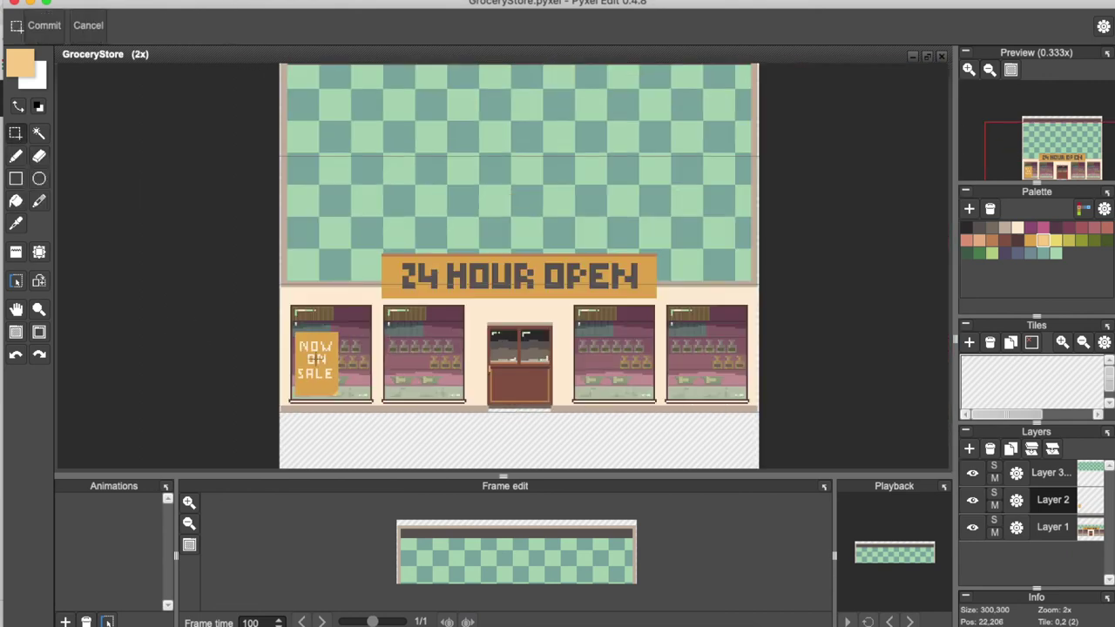
click(16, 156)
click(1004, 227)
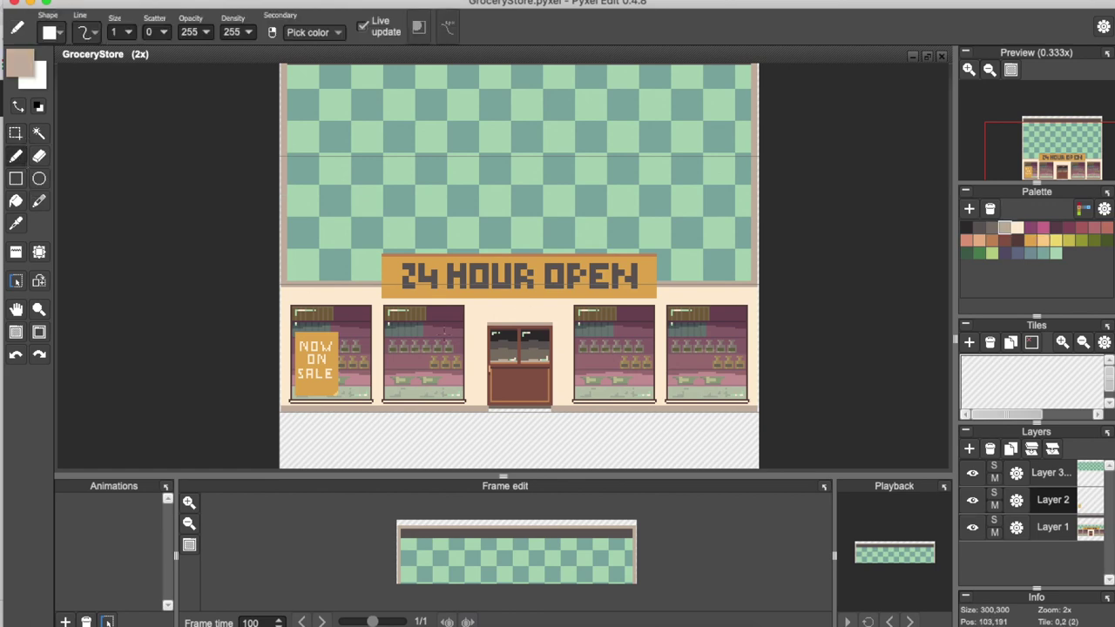
scroll(393, 391, up, 3)
scroll(346, 357, up, 1)
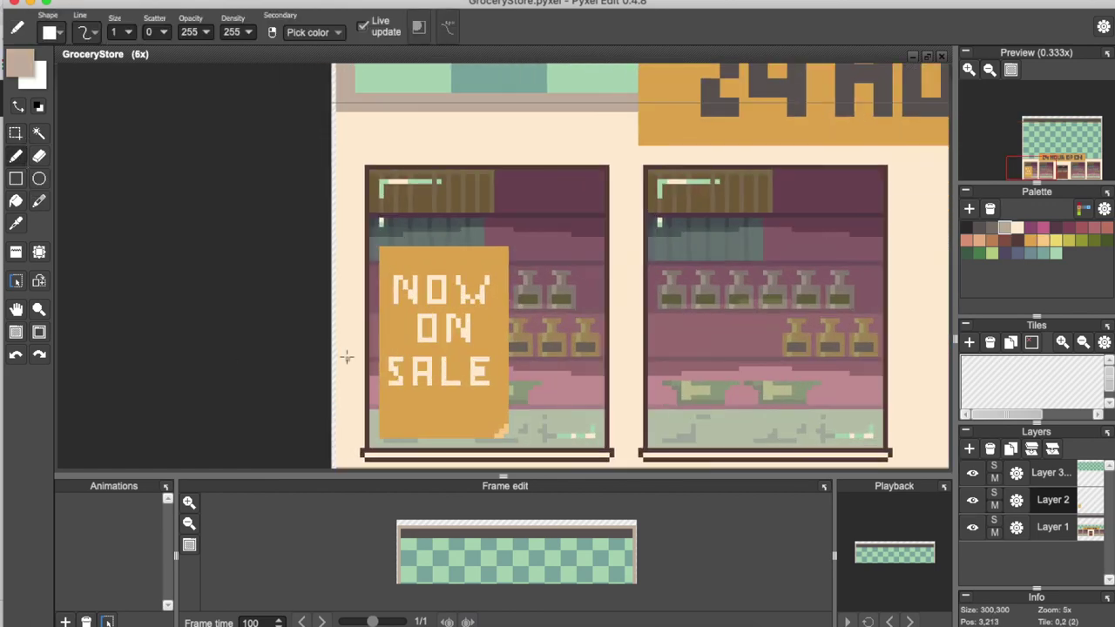
drag(346, 358, 349, 419)
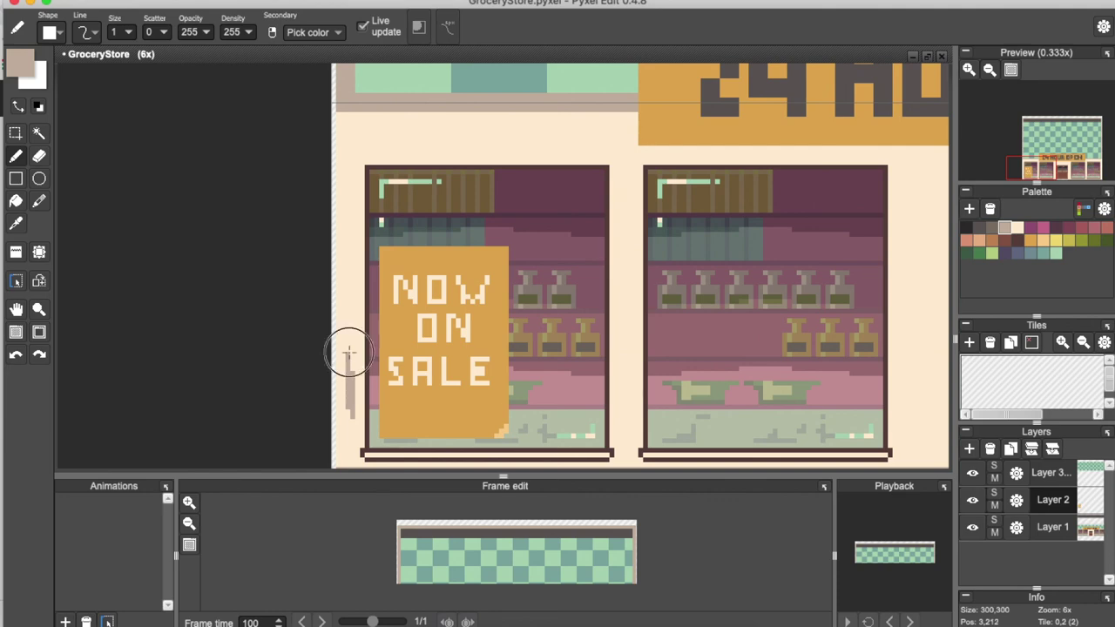
drag(348, 341, 362, 396)
Add taupe wear marks on the cream wall between the two left windows and left of the door
scroll(346, 417, down, 2)
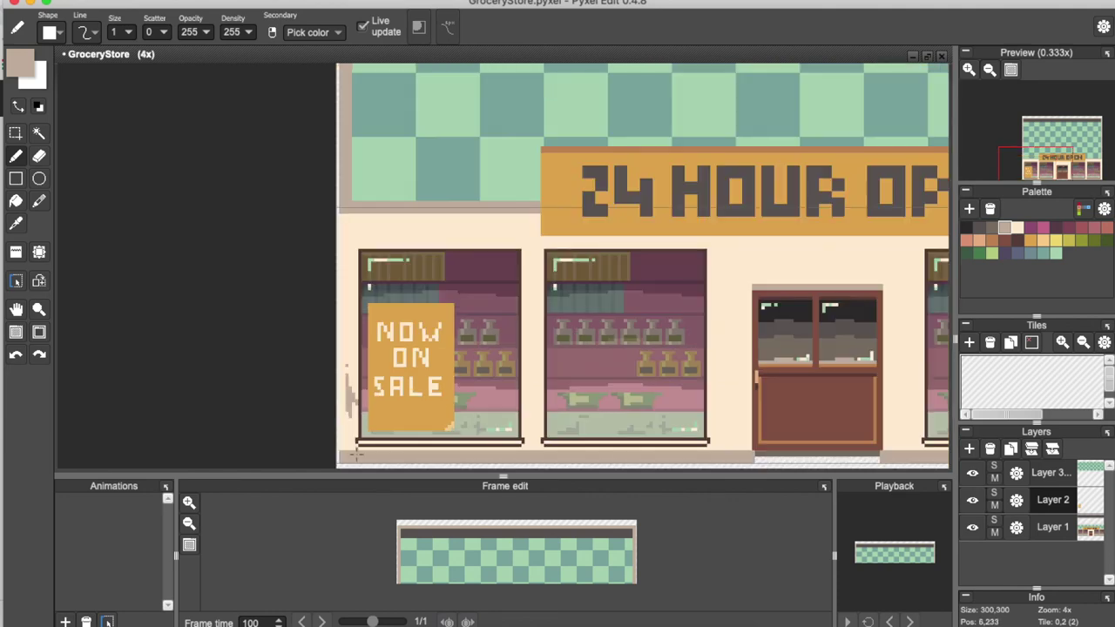
drag(536, 418, 541, 411)
drag(737, 391, 727, 408)
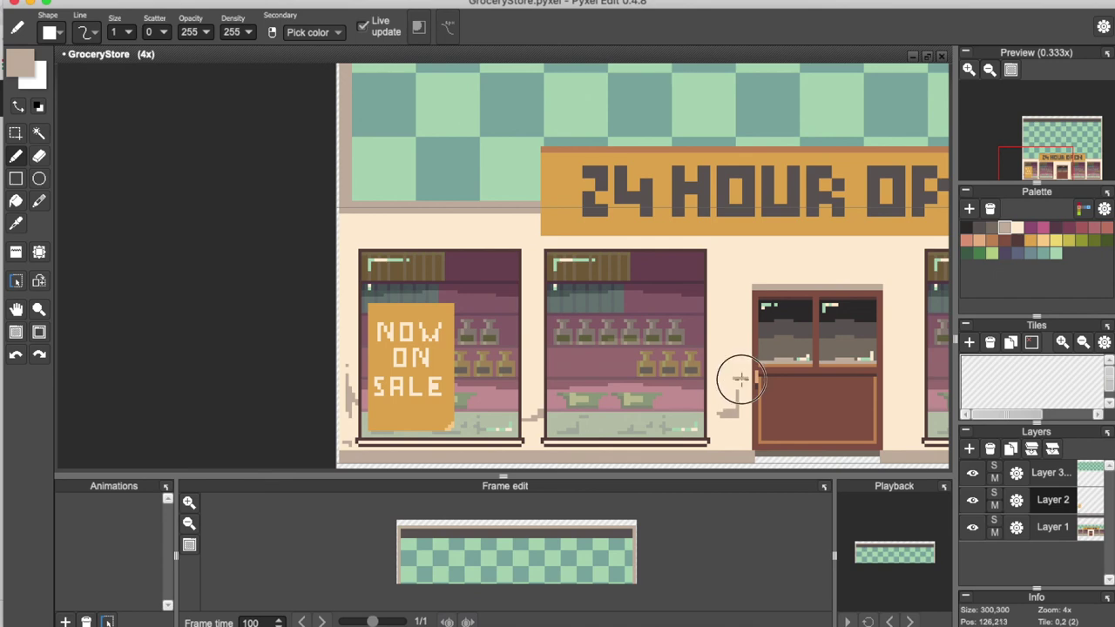
Add a short taupe crack to the wall right of the door and thin the mark left of the door with cream
scroll(723, 362, down, 3)
scroll(776, 391, up, 5)
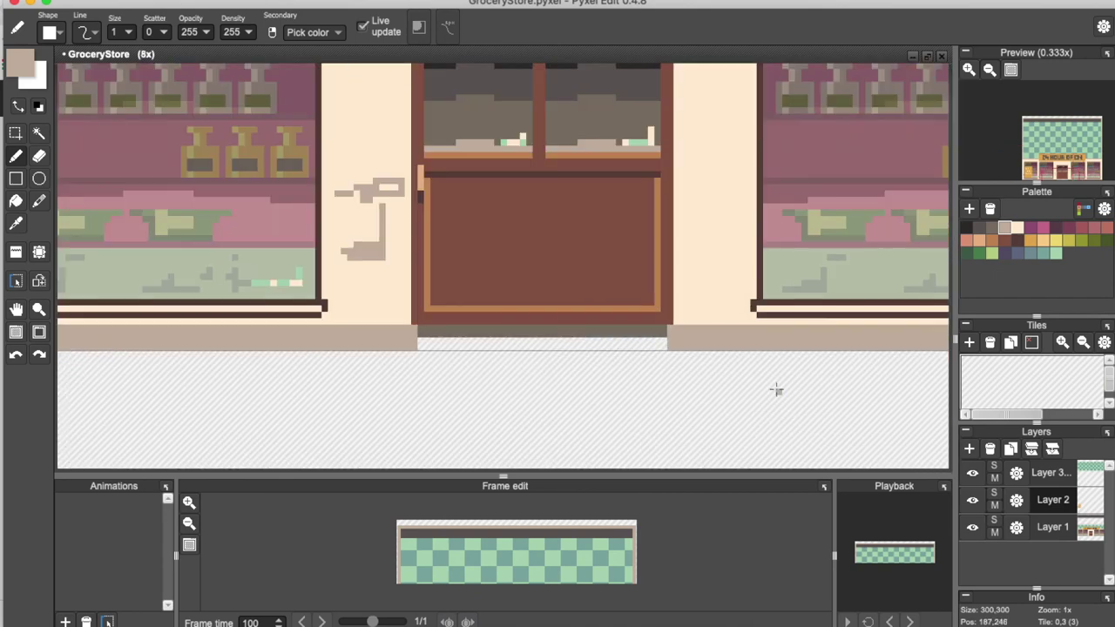
mouse_move(696, 219)
mouse_down()
mouse_move(745, 220)
mouse_move(701, 214)
mouse_up()
click(747, 218)
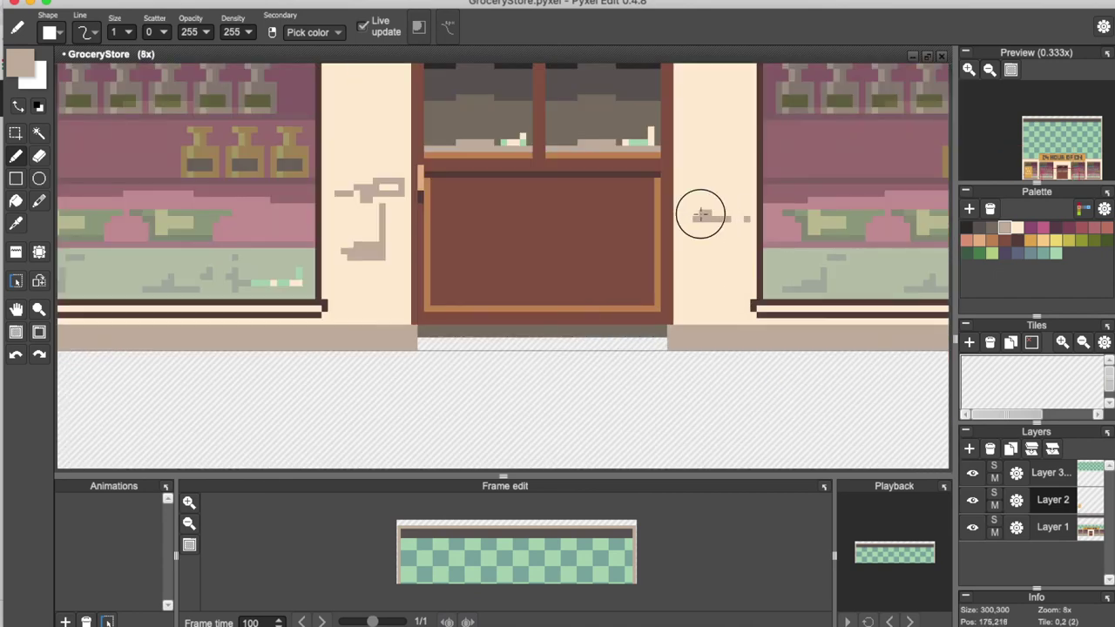
right_click(345, 120)
mouse_move(380, 181)
mouse_down()
mouse_move(363, 245)
mouse_move(381, 252)
mouse_move(351, 256)
mouse_up()
scroll(351, 256, down, 3)
scroll(351, 257, down, 4)
scroll(573, 213, up, 4)
scroll(573, 212, down, 4)
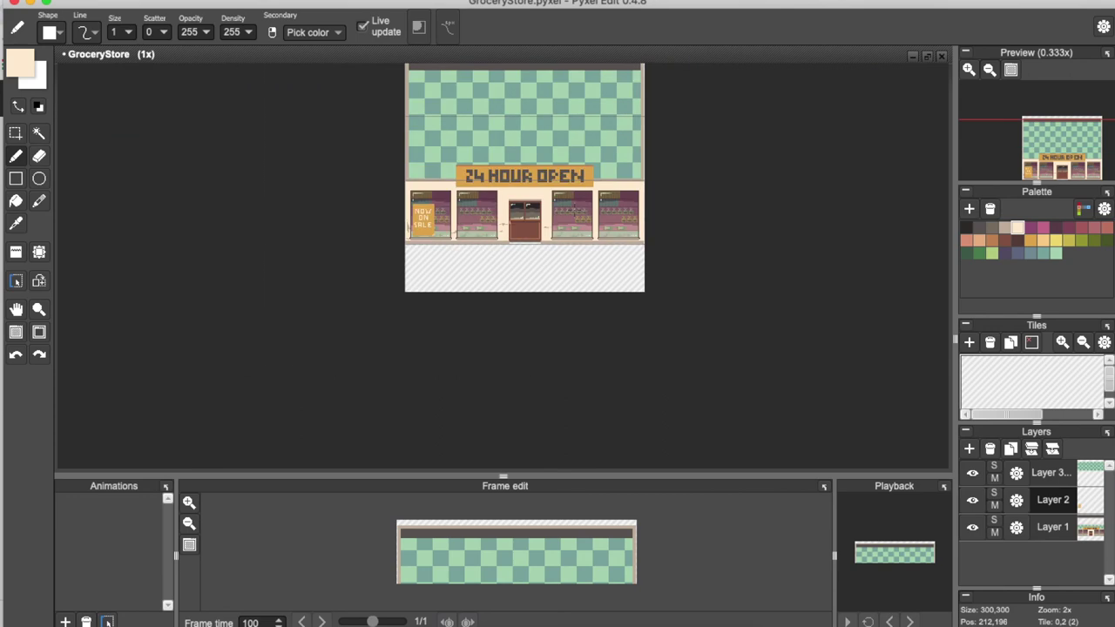
Draw a thin broken taupe crack on the cream wall above the rightmost window
scroll(615, 152, up, 2)
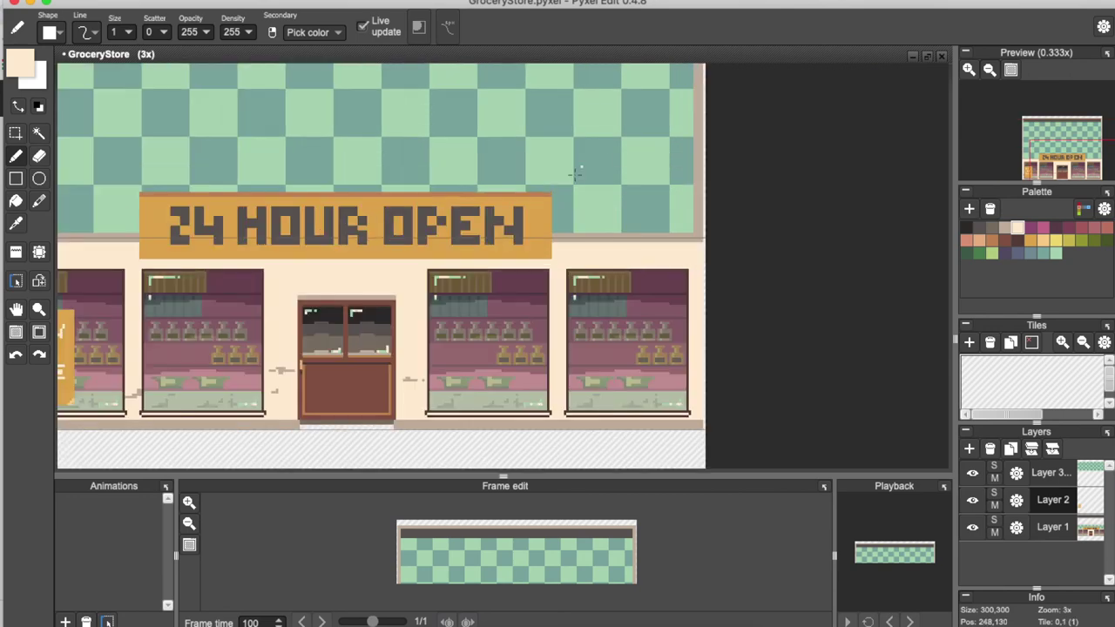
alt+click(624, 239)
mouse_move(623, 254)
mouse_down()
mouse_move(644, 256)
mouse_move(565, 256)
mouse_up()
scroll(643, 255, up, 3)
scroll(660, 255, down, 5)
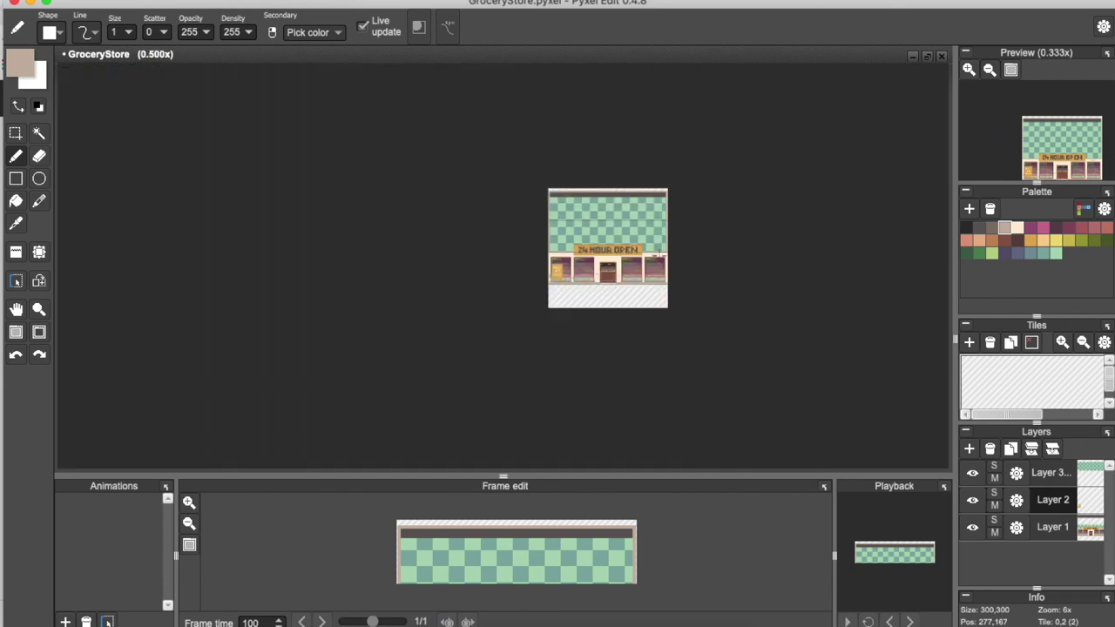
scroll(660, 256, up, 1)
scroll(615, 162, up, 1)
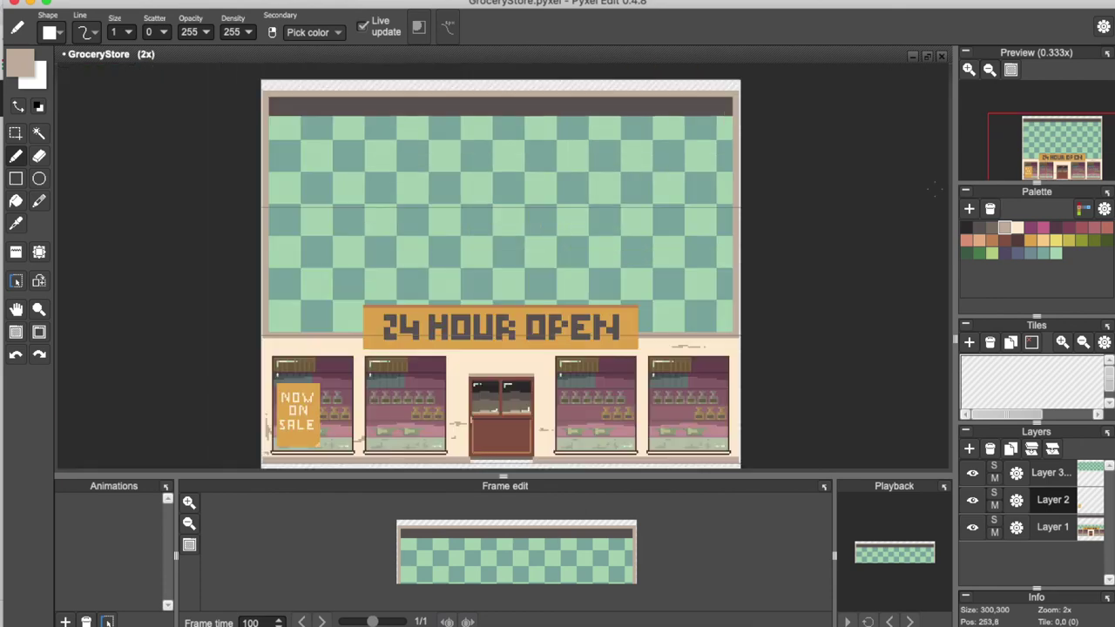
Add a new layer and fill a tall narrow cream rectangle on it near the checkerboard's upper right edge
click(1016, 230)
key(m)
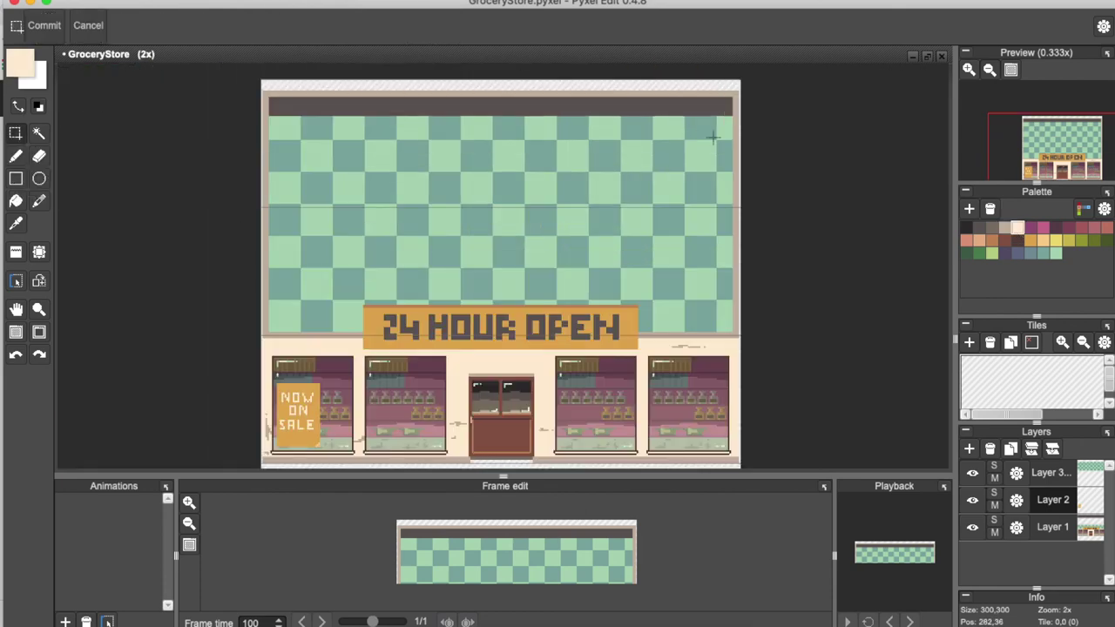
scroll(712, 137, up, 1)
drag(708, 129, 748, 264)
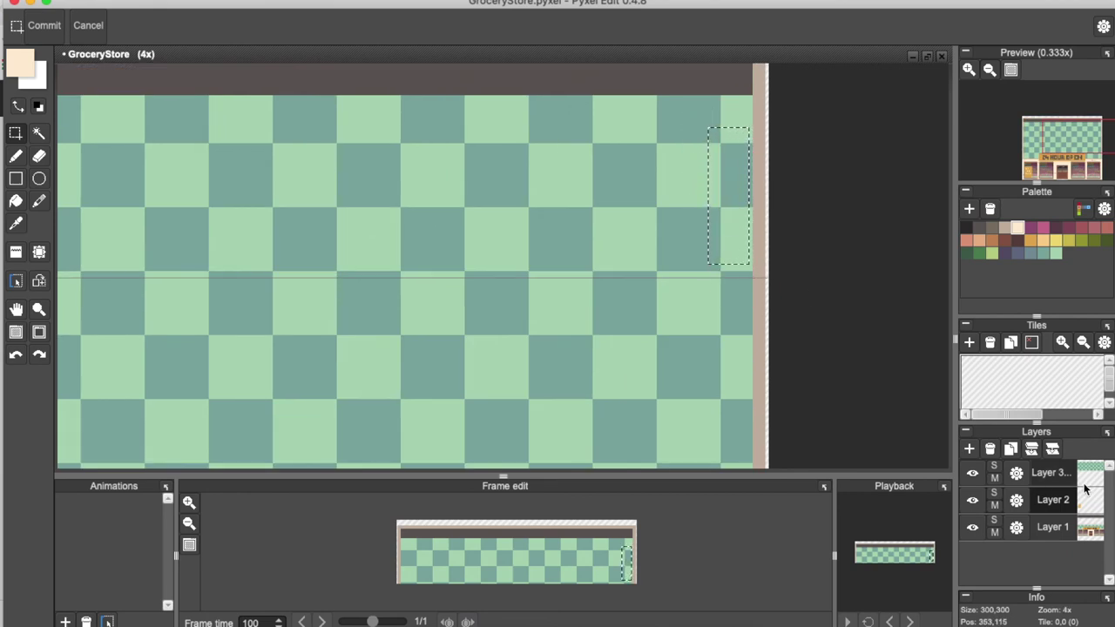
click(969, 449)
key(f)
click(746, 168)
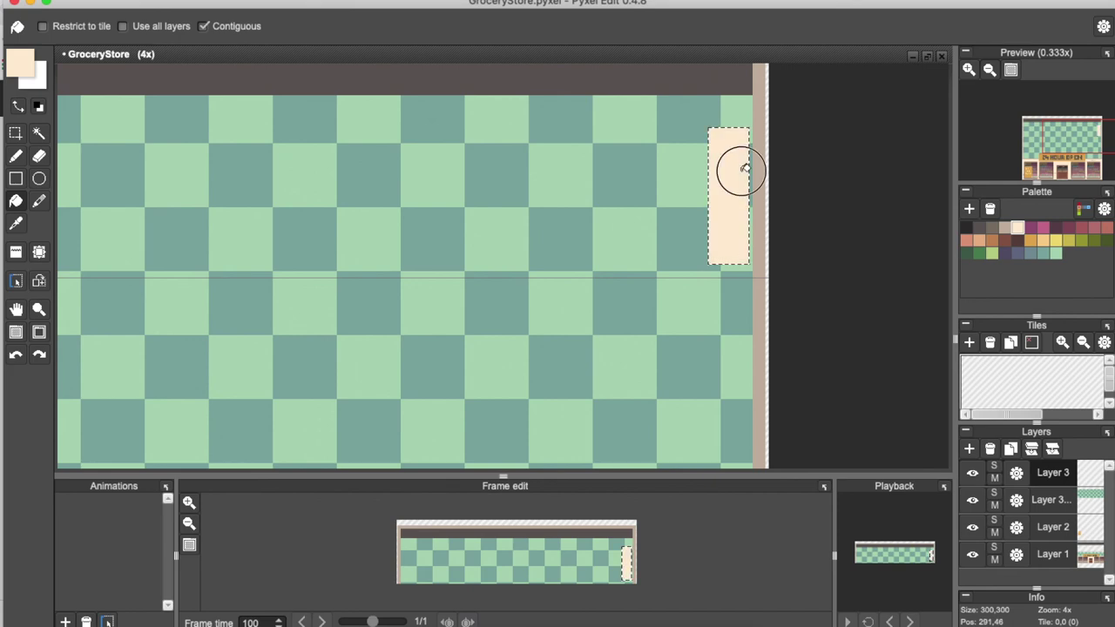
Shift the selection down the cream panel and fill its lower end with taupe to extend the panel
key(Down)
key(Down)
key(Down)
key(Down)
key(Down)
key(Down)
key(Down)
key(Down)
key(Down)
key(Down)
key(Down)
key(Down)
click(1004, 227)
click(738, 283)
scroll(740, 281, down, 2)
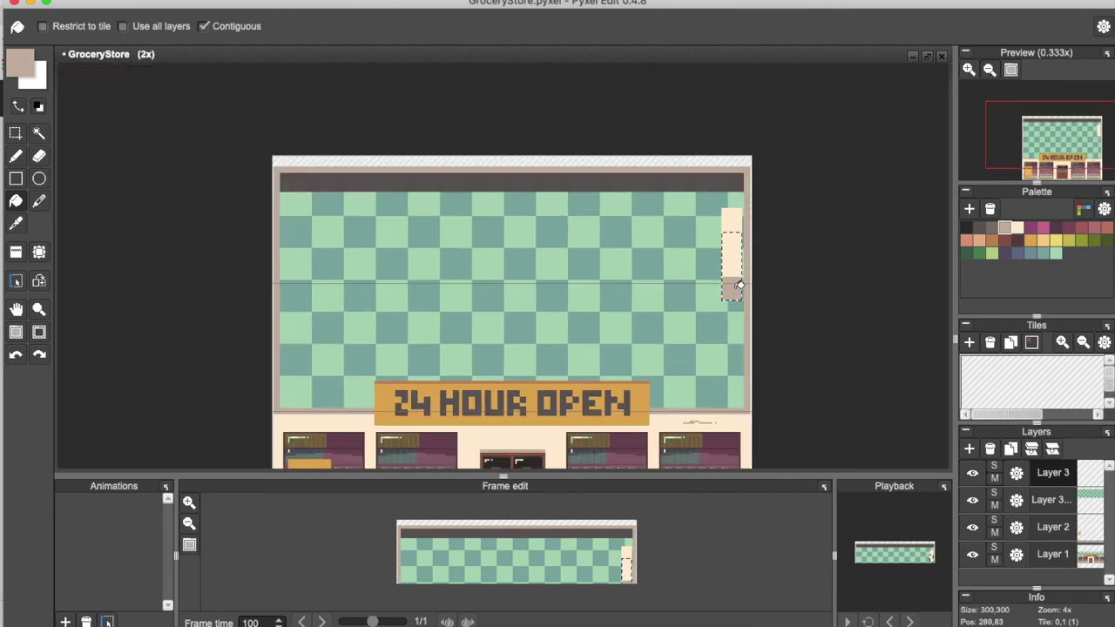
click(16, 132)
drag(720, 206, 742, 302)
scroll(741, 302, up, 3)
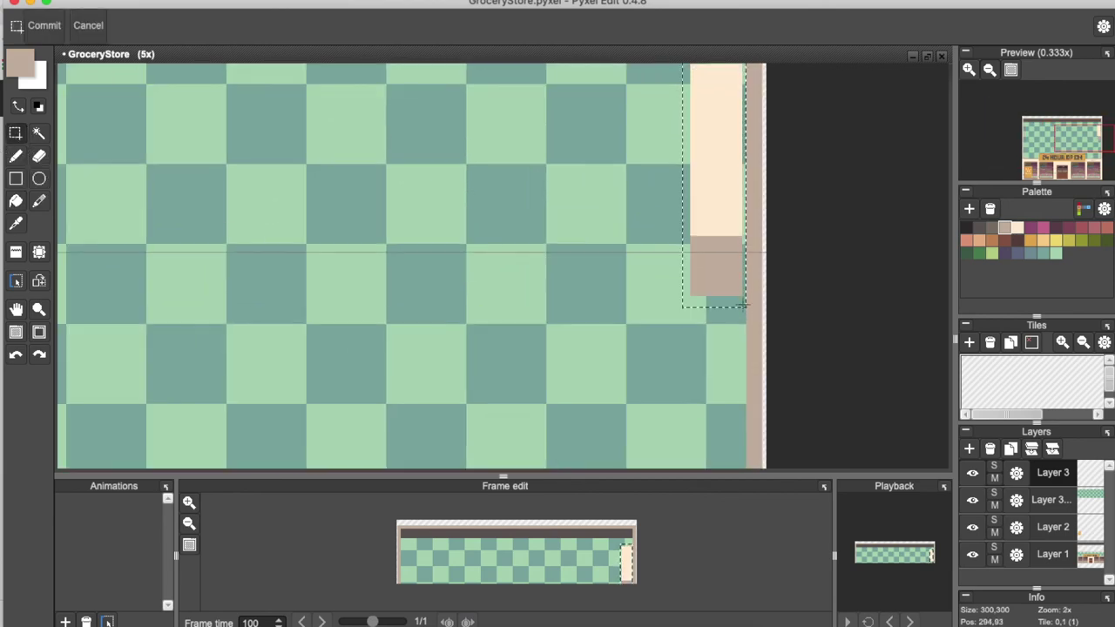
click(639, 232)
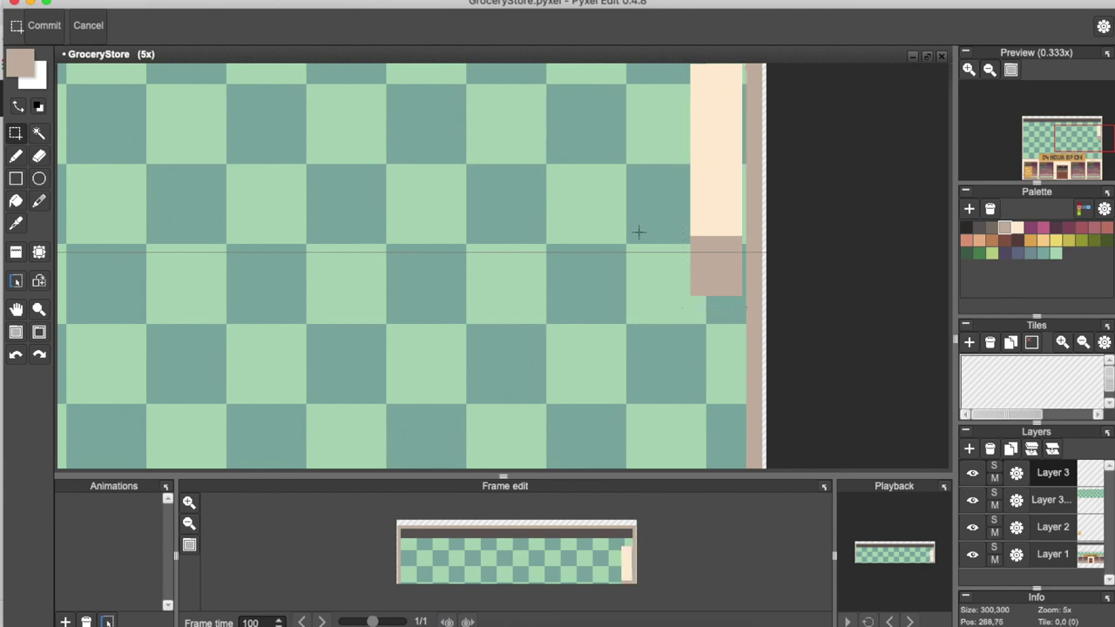
Draw two grey-brown L-shaped brackets with the pencil, each crossing the cream panel and running down its left side
click(991, 228)
click(16, 157)
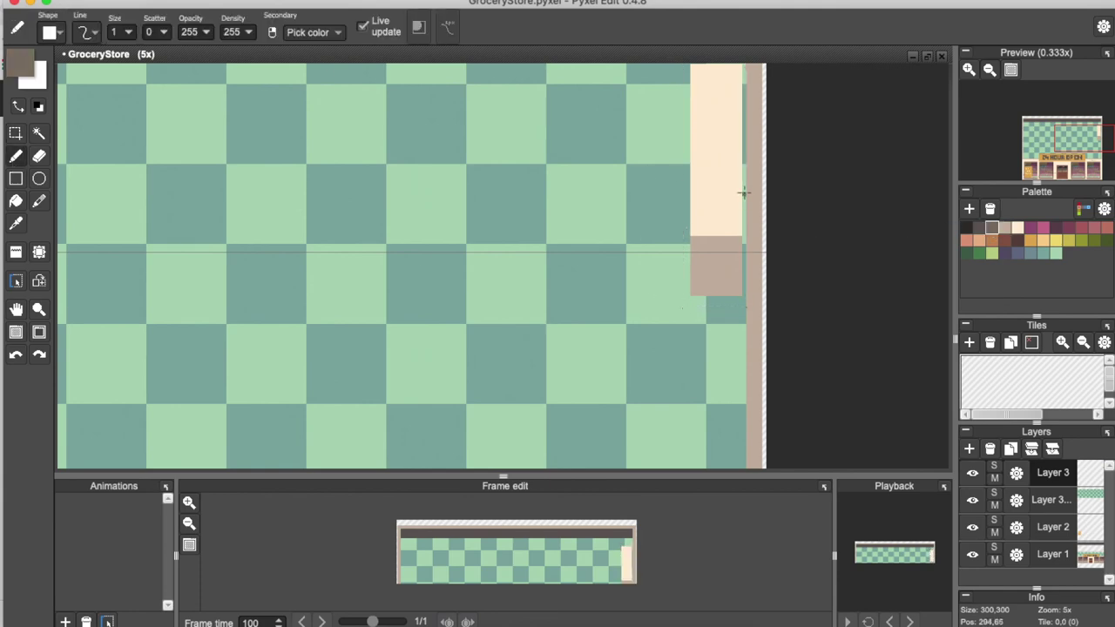
mouse_move(745, 190)
mouse_down()
mouse_move(682, 192)
mouse_move(682, 275)
mouse_up()
drag(682, 192, 682, 274)
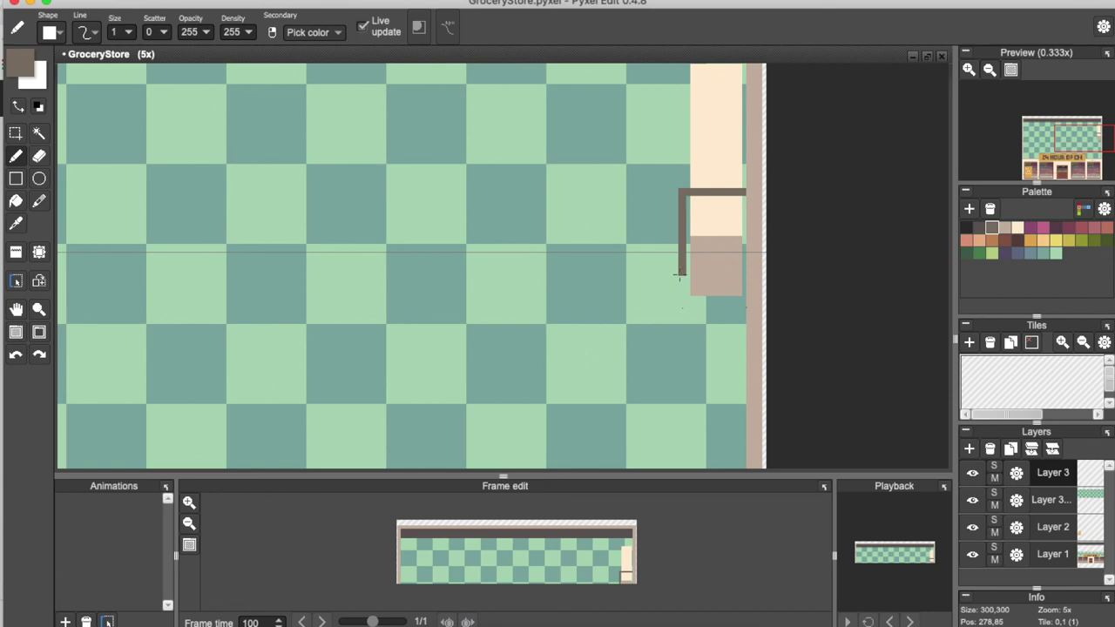
scroll(710, 157, down, 2)
scroll(728, 123, up, 2)
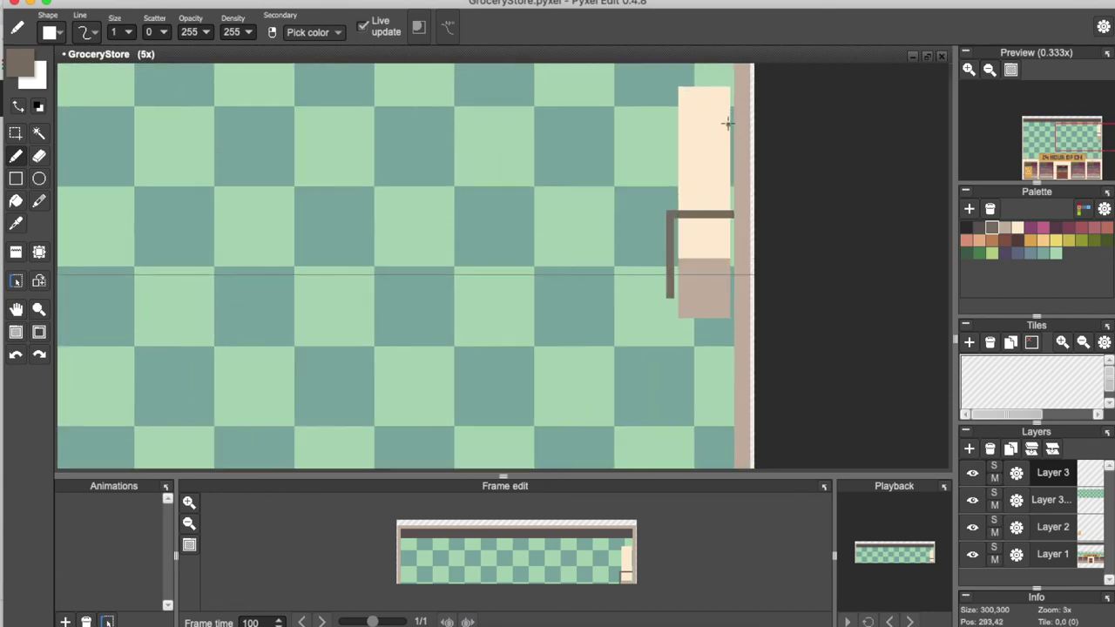
mouse_move(733, 111)
mouse_down()
mouse_move(671, 114)
mouse_move(732, 113)
mouse_move(669, 117)
mouse_move(671, 188)
mouse_up()
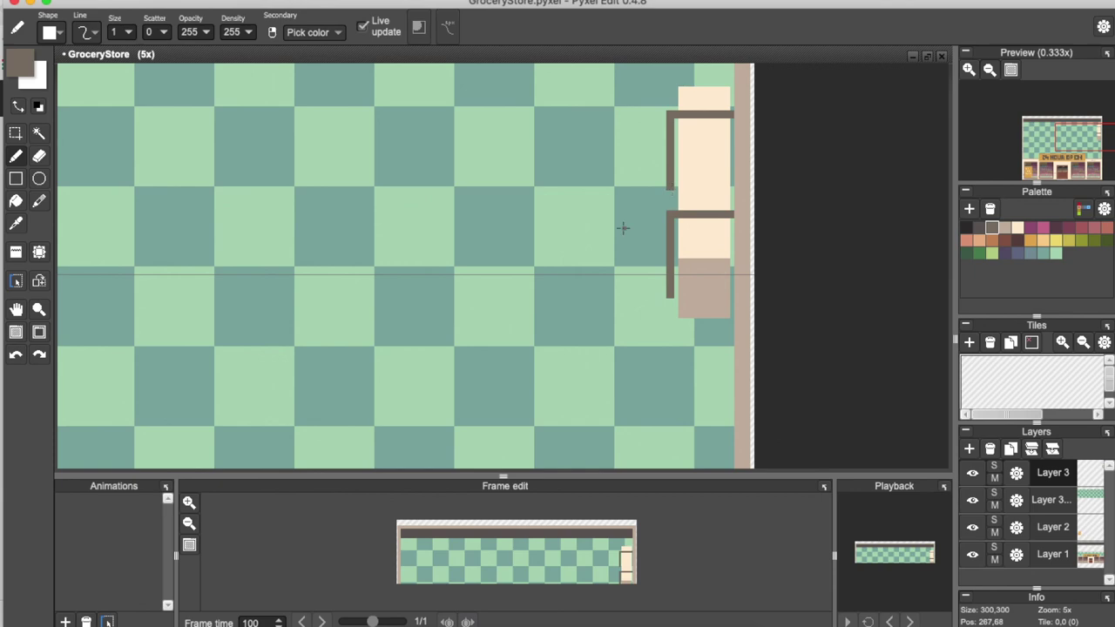
Draw a grey-brown line along the bottom edge of the panel's taupe section
scroll(623, 228, down, 4)
scroll(610, 223, up, 5)
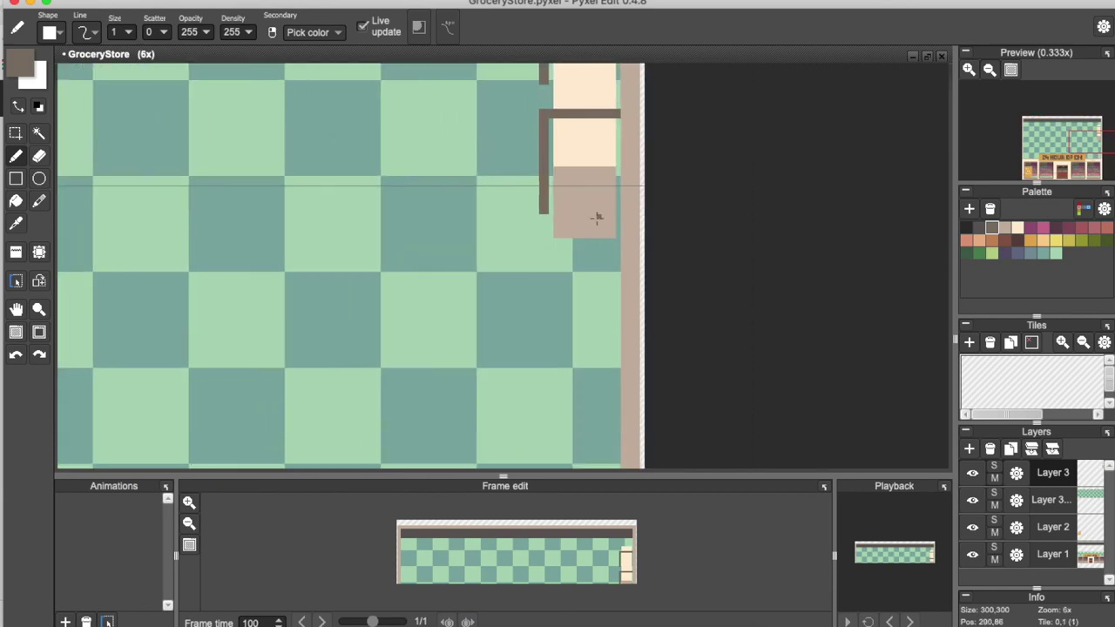
alt+click(597, 218)
click(991, 228)
drag(552, 239, 616, 237)
scroll(617, 236, down, 3)
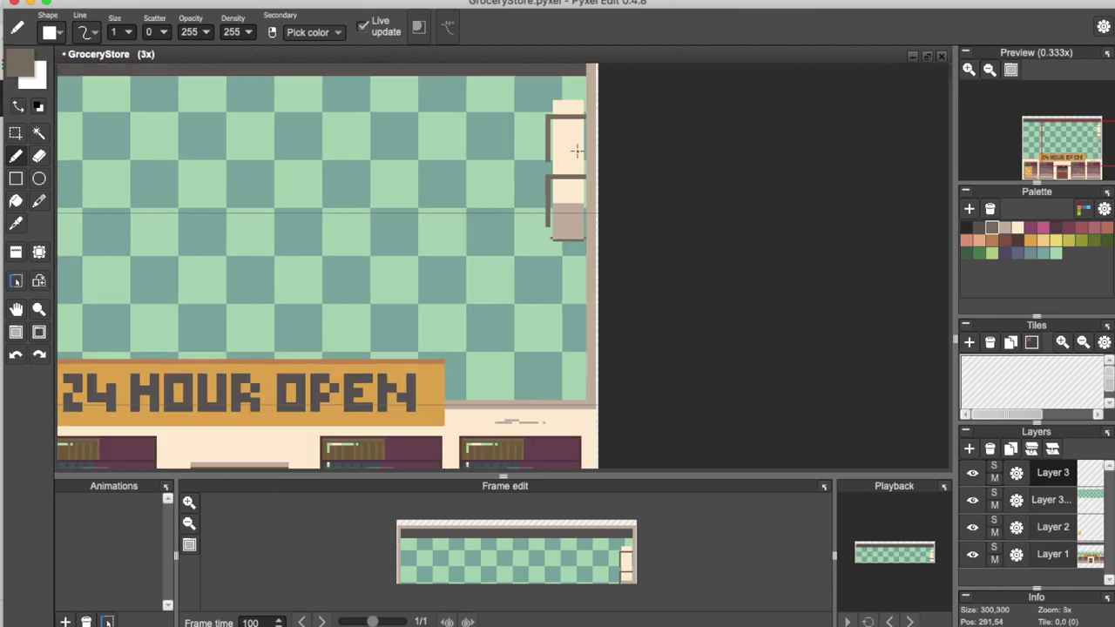
Select the whole bracketed panel and place a copy of it directly below the original, just above the facade's lower frame
click(1018, 241)
scroll(535, 229, up, 2)
scroll(535, 229, down, 2)
click(15, 135)
drag(539, 96, 588, 246)
key(Down)
key(Down)
key(Down)
key(Down)
key(Down)
key(Down)
key(Down)
key(Down)
key(Down)
key(Down)
key(Down)
key(Down)
key(Down)
key(Down)
key(Down)
key(Down)
key(Down)
key(Down)
key(Down)
key(Down)
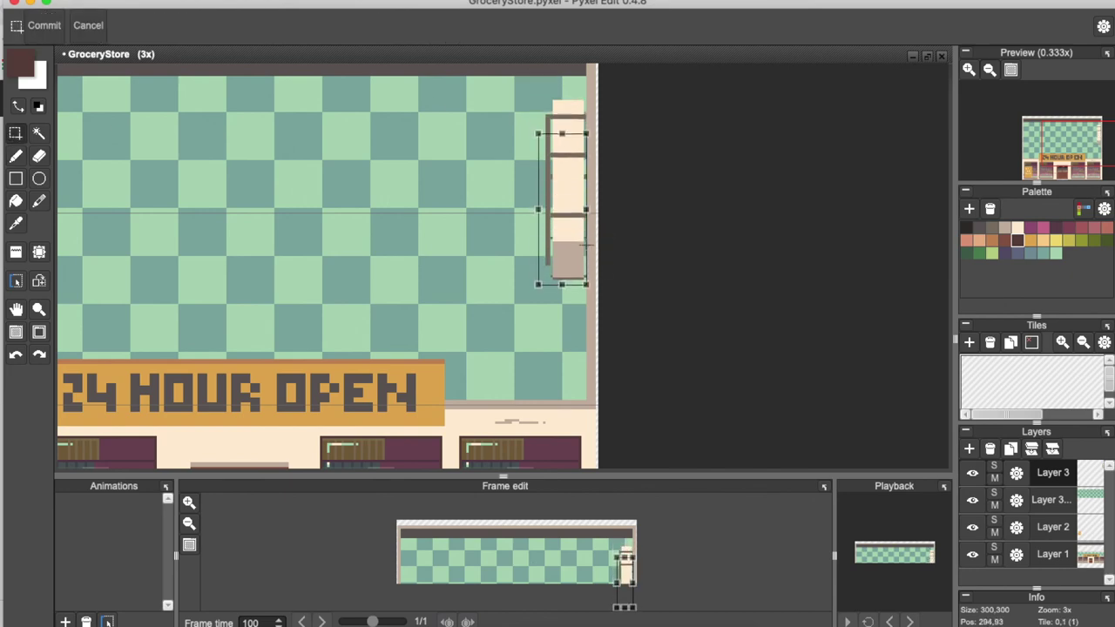
key(Down)
key(Down)
key(Down)
key(Down)
key(Down)
key(Down)
key(Down)
key(Down)
key(Down)
key(Down)
key(Down)
key(Down)
key(Down)
key(Down)
key(Down)
key(Down)
key(Down)
key(Down)
key(Down)
key(Down)
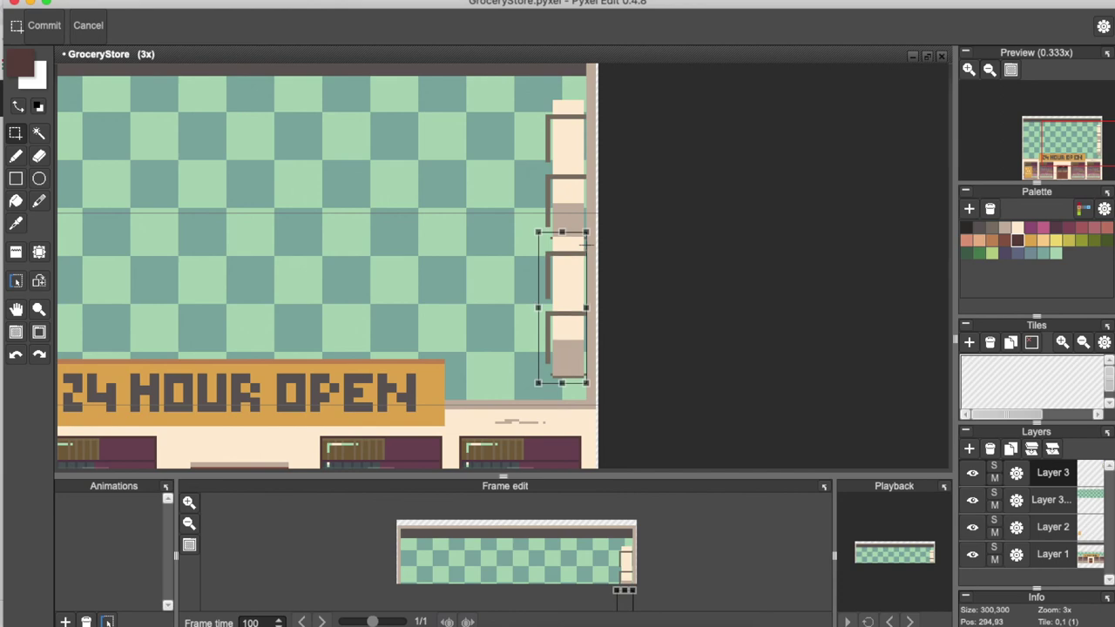
key(Down)
click(560, 236)
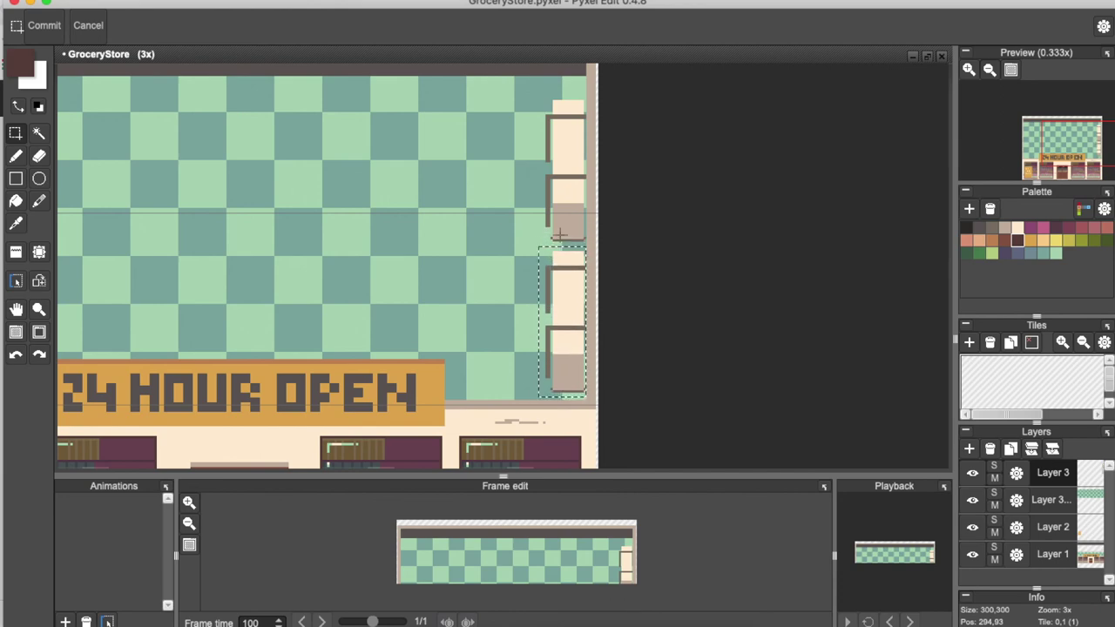
scroll(500, 220, down, 4)
scroll(492, 221, up, 2)
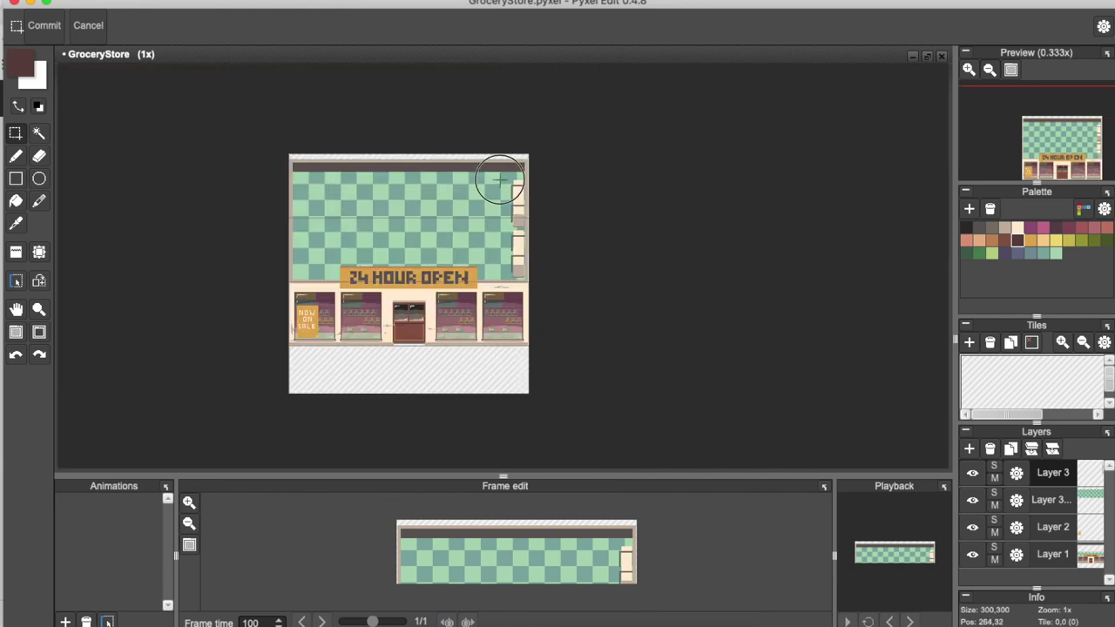
scroll(521, 281, up, 5)
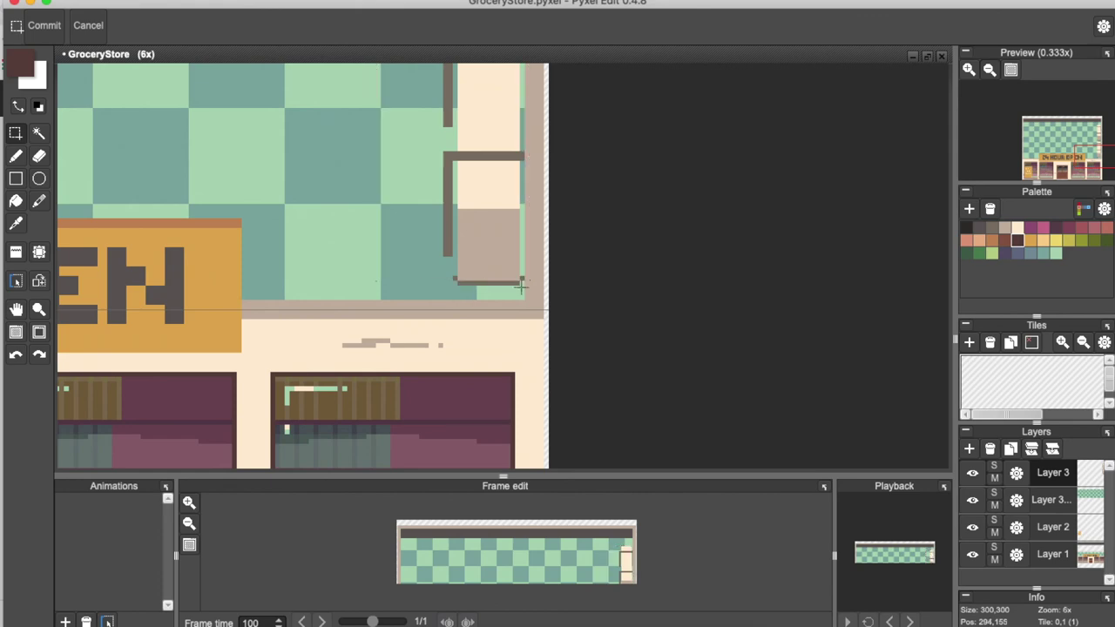
scroll(478, 195, down, 4)
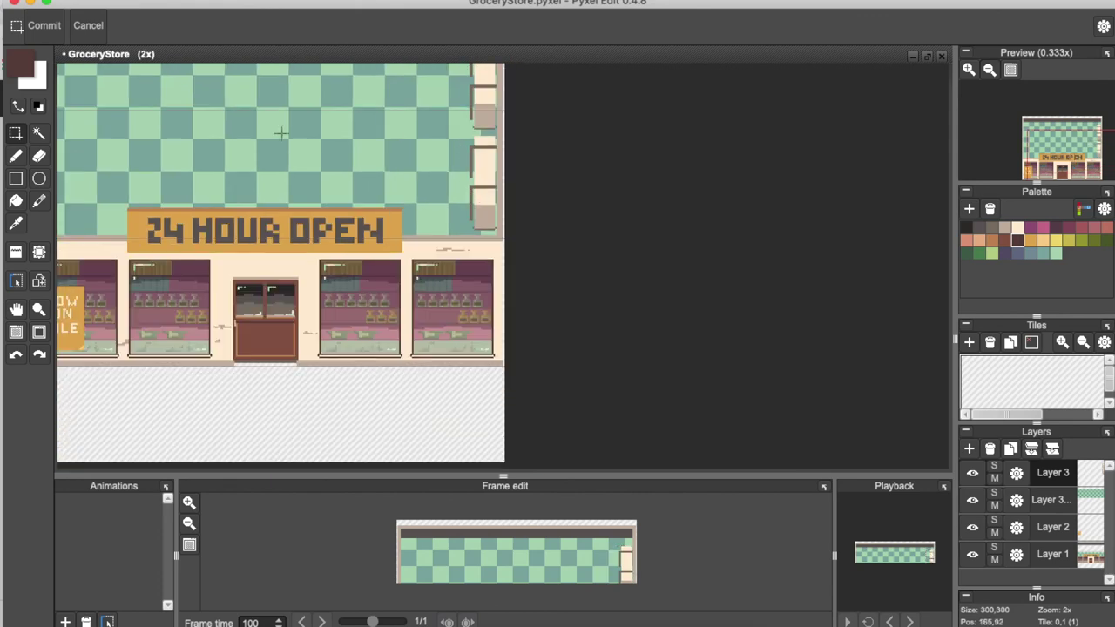
Paste another copy of the panel, flip it horizontally and place it against the facade's left frame
drag(233, 147, 548, 192)
click(369, 197)
key(super+v)
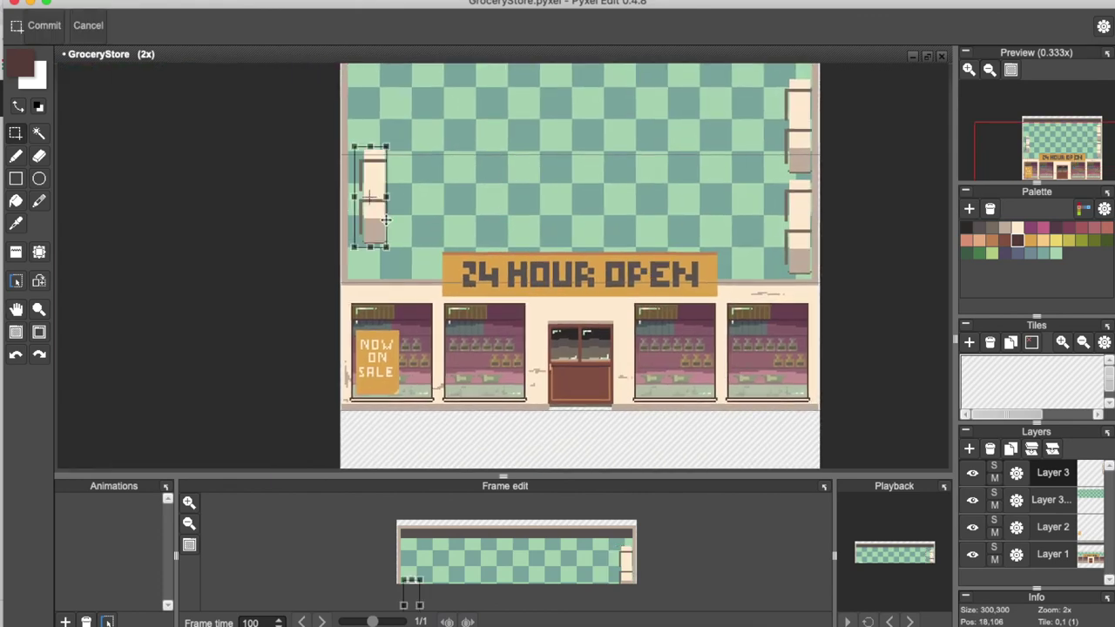
click(398, 125)
click(115, 2)
click(144, 68)
key(Left)
key(Left)
key(Left)
key(Left)
key(Up)
key(Down)
key(Down)
key(Return)
click(478, 140)
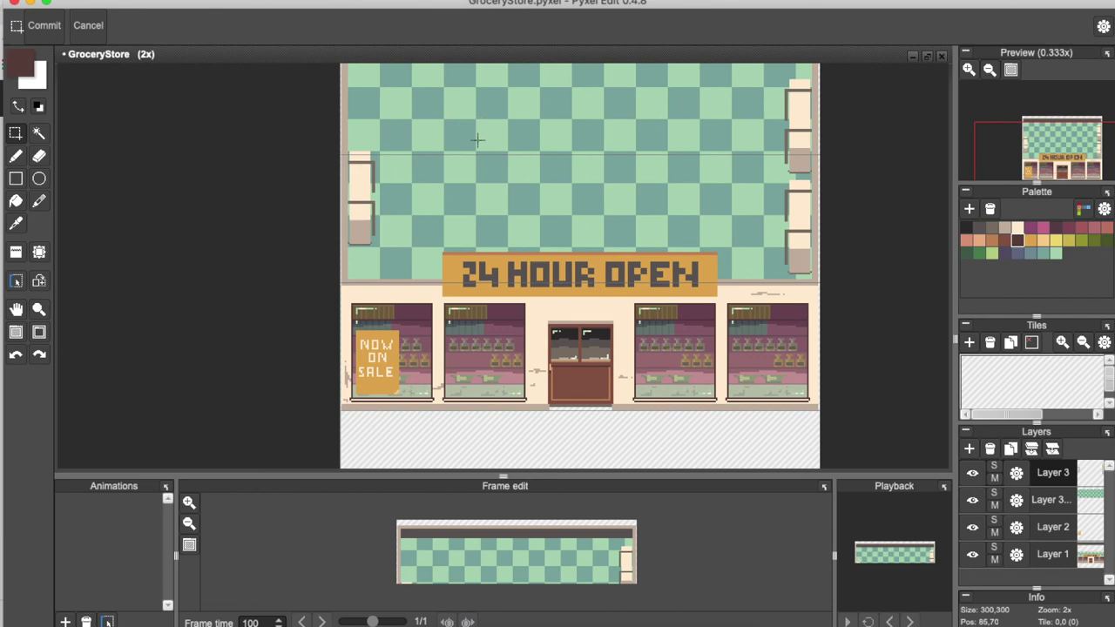
Outline a small rounded purple shape extending left from the base of the upper right panel and fill it with purple
click(15, 157)
click(1030, 228)
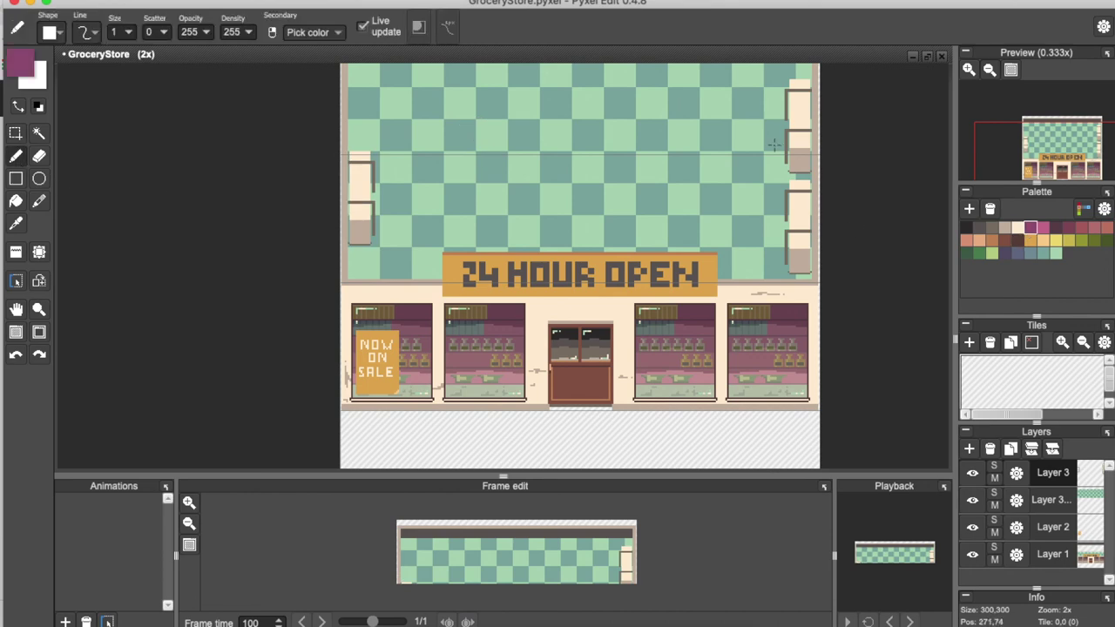
scroll(774, 146, up, 2)
mouse_move(817, 204)
mouse_down()
mouse_move(756, 219)
mouse_move(755, 246)
mouse_move(836, 233)
mouse_up()
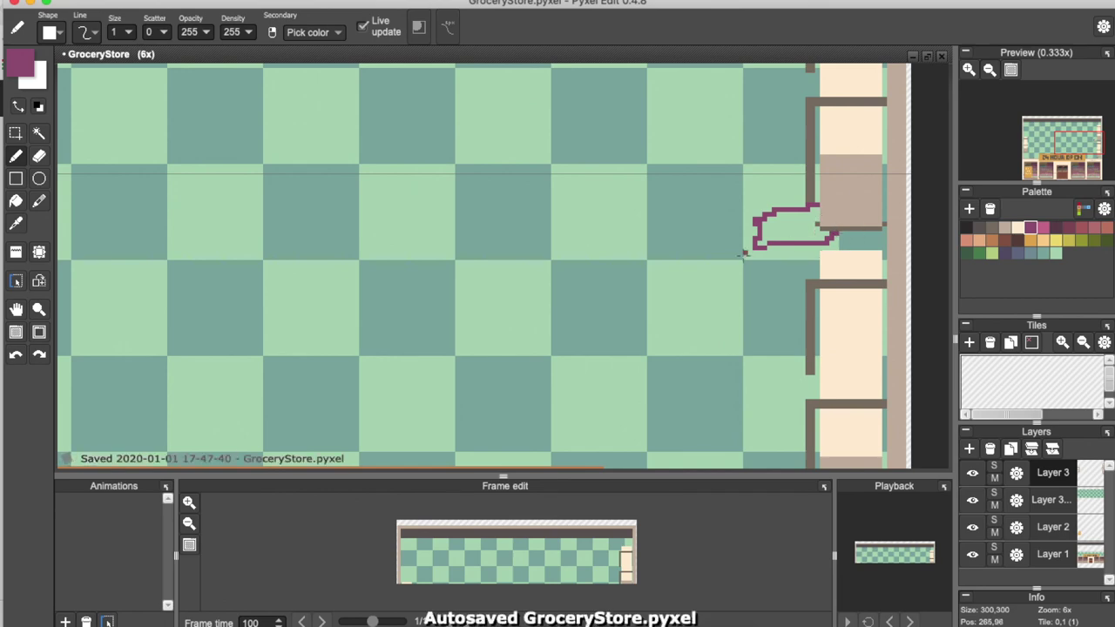
click(15, 201)
click(784, 228)
click(16, 157)
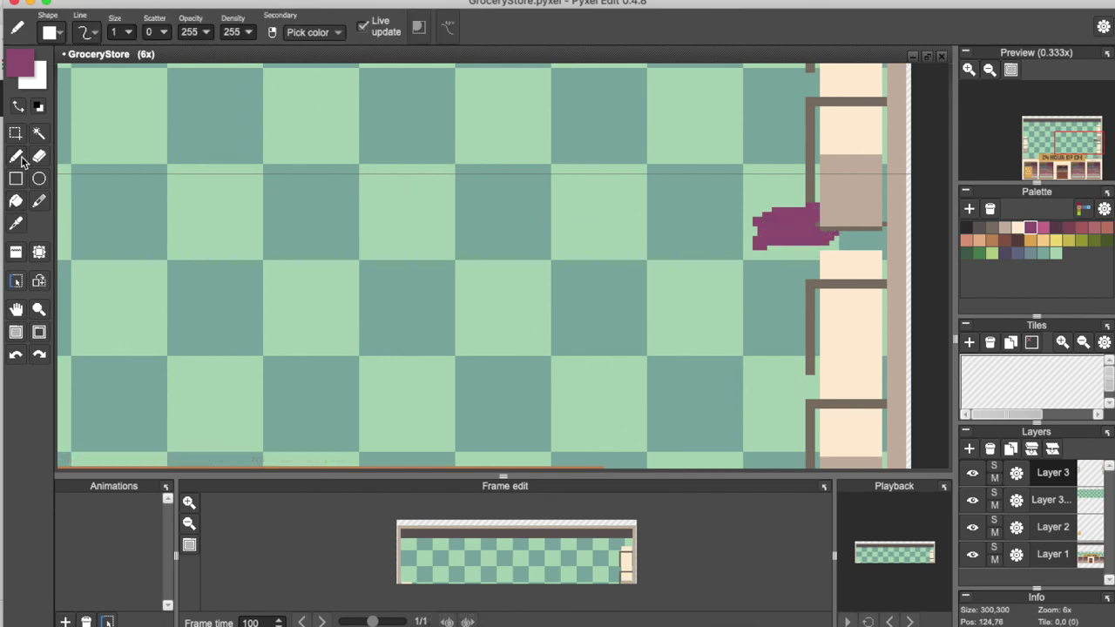
Extend the purple shape with a narrow, tapering tail toward its lower left
mouse_move(780, 228)
mouse_down()
mouse_move(753, 255)
mouse_move(743, 251)
mouse_move(761, 230)
mouse_move(706, 252)
mouse_up()
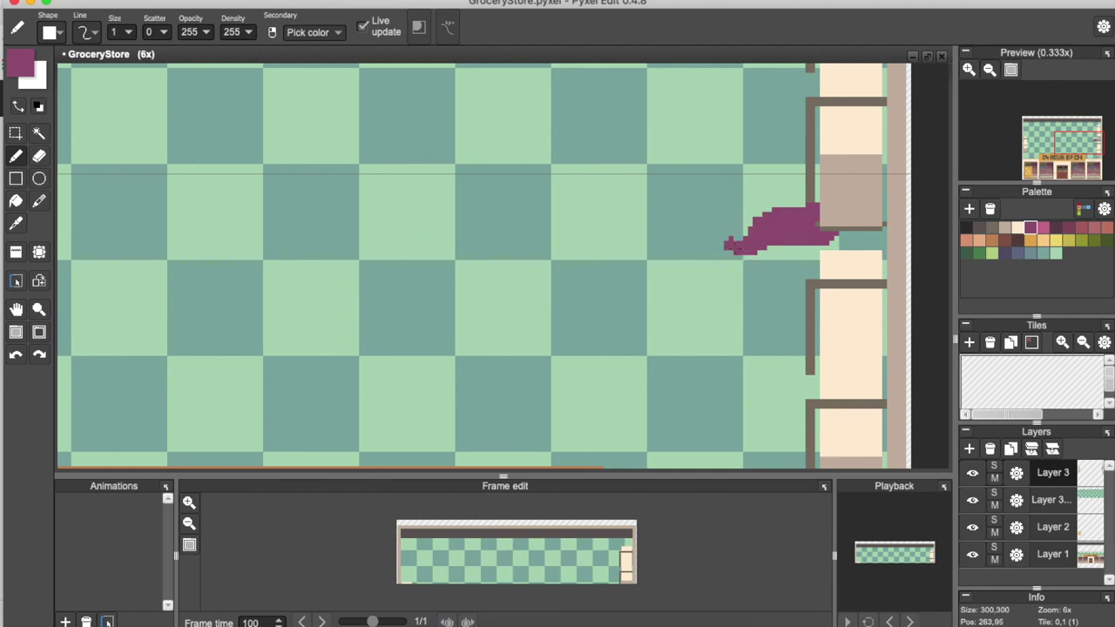
scroll(613, 242, down, 5)
scroll(573, 314, up, 1)
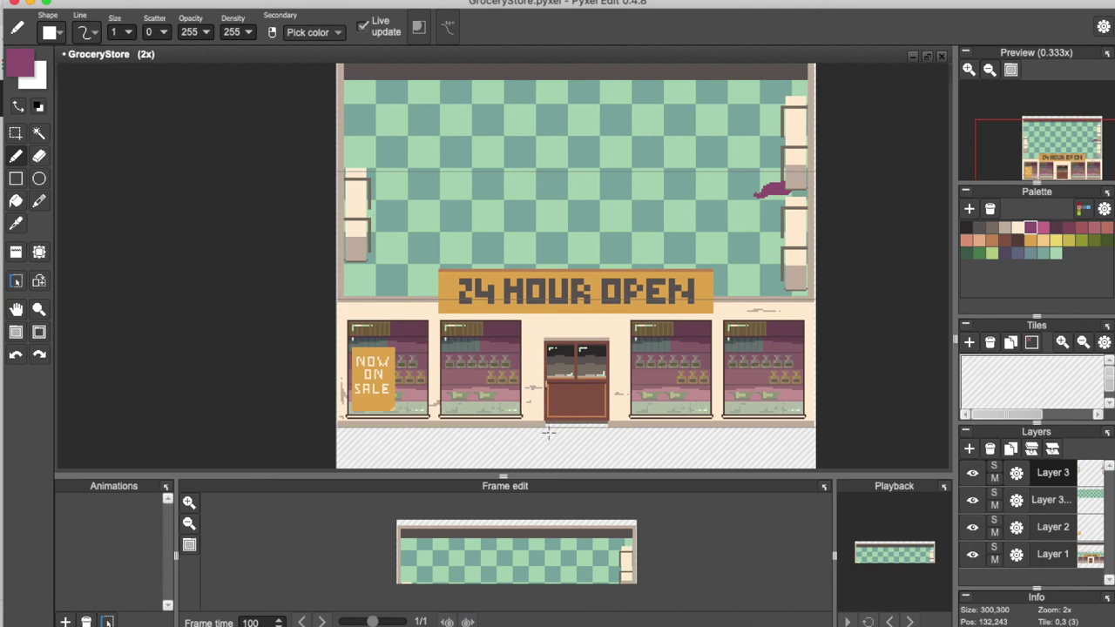
Draw grey-brown wear marks on the taupe base strip beneath the leftmost shop window, one near each end
drag(515, 428, 486, 316)
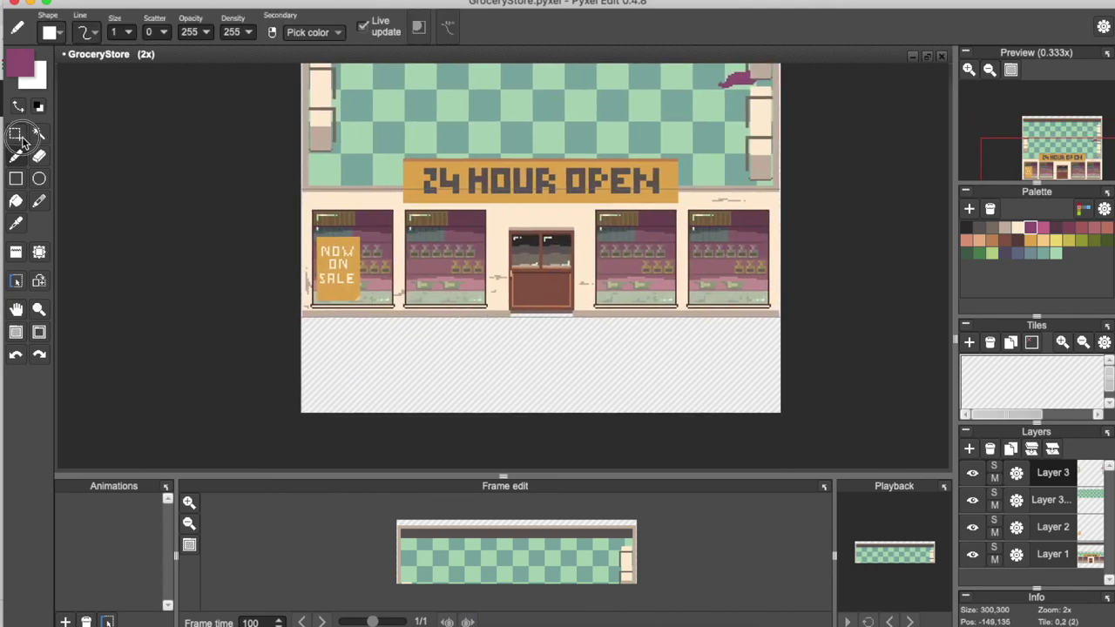
click(18, 135)
scroll(323, 298, up, 1)
scroll(315, 337, up, 2)
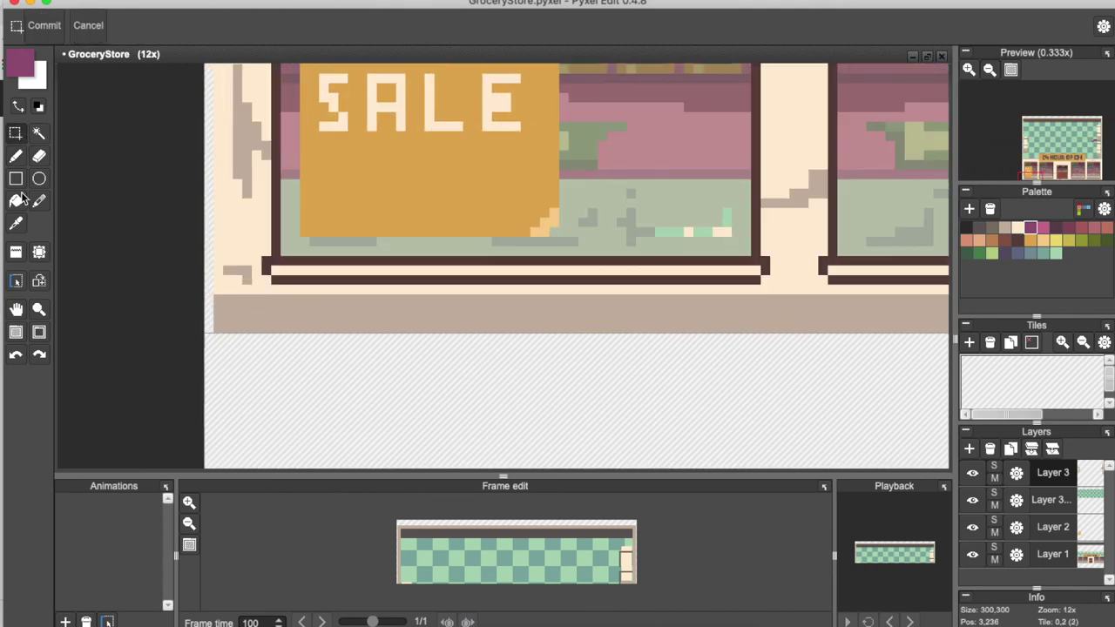
click(15, 156)
click(1005, 227)
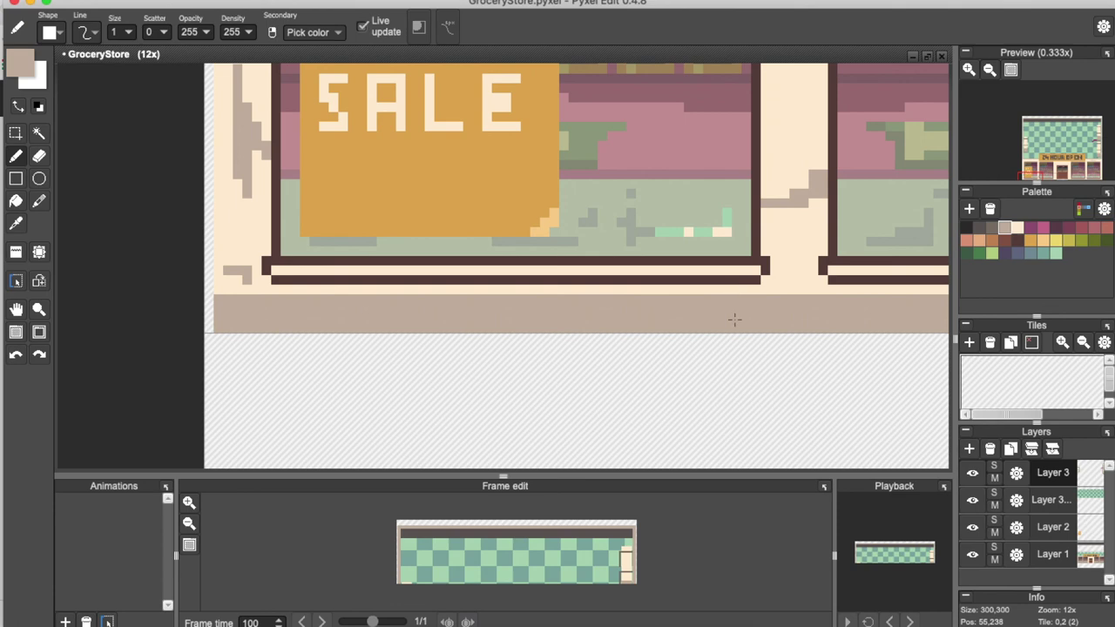
click(992, 227)
drag(393, 309, 301, 318)
click(285, 318)
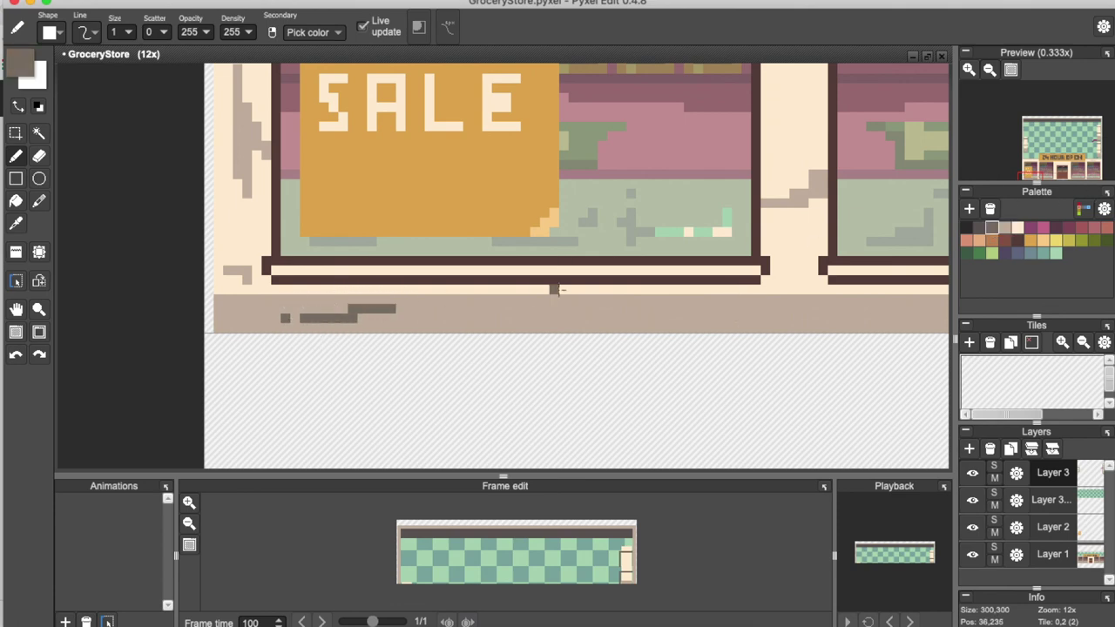
scroll(555, 290, down, 2)
drag(608, 307, 655, 307)
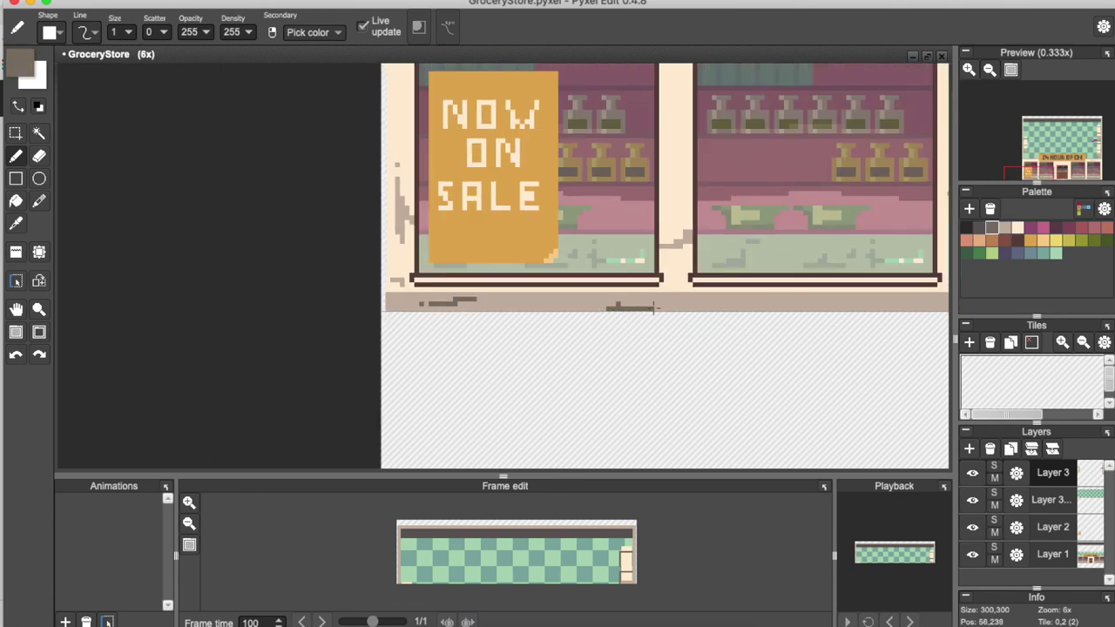
Add a short grey-brown wear mark to the base strip beneath the rightmost shop window
scroll(656, 307, down, 4)
scroll(720, 322, up, 3)
scroll(725, 318, down, 2)
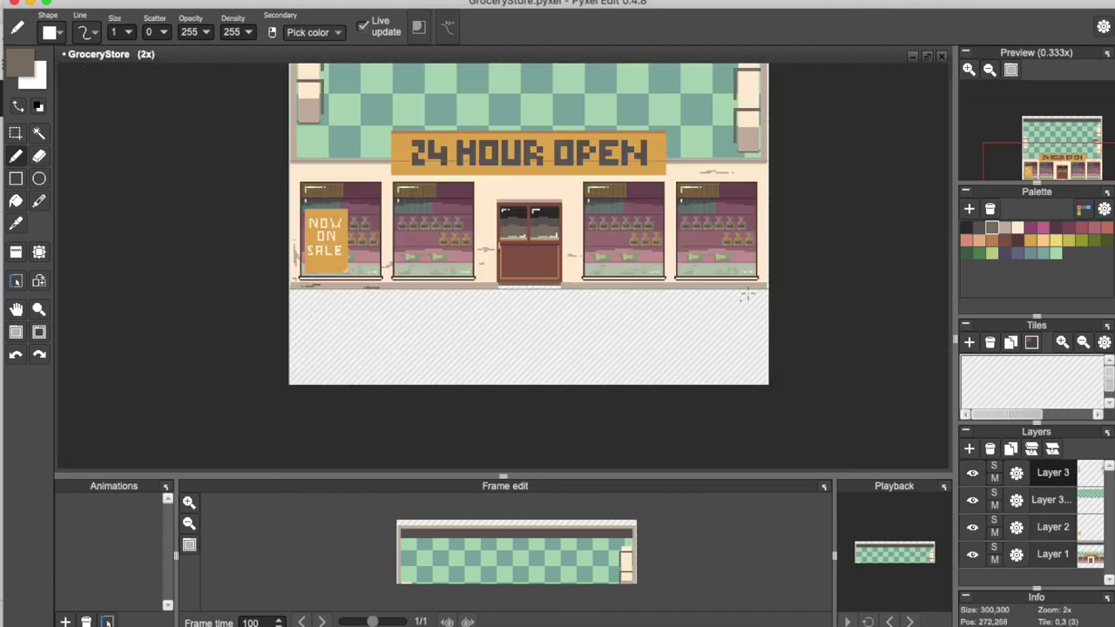
scroll(759, 284, up, 3)
drag(670, 287, 698, 288)
scroll(590, 283, down, 2)
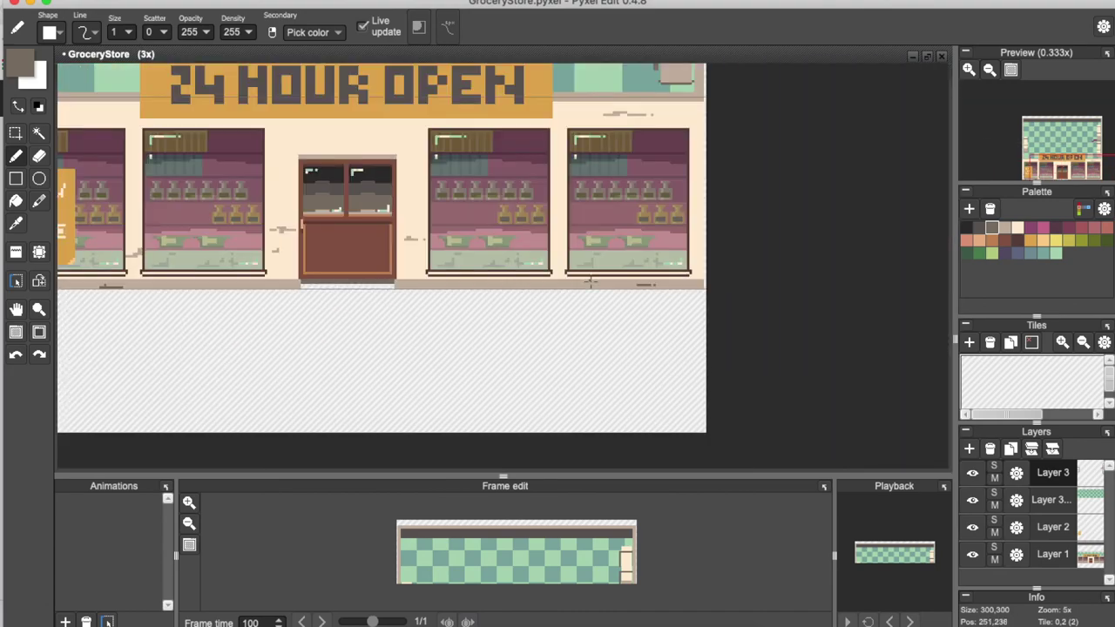
scroll(337, 234, down, 2)
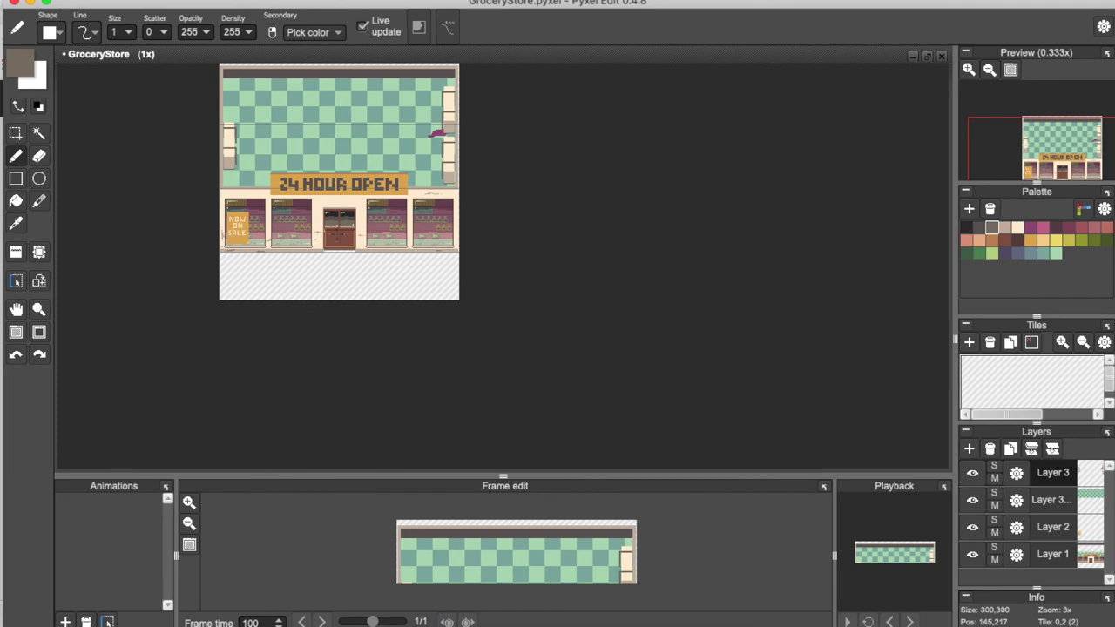
Copy the NOW ON SALE sign on Layer 2 and place the copy over the window just right of the door
click(1057, 528)
scroll(184, 185, up, 5)
scroll(182, 185, down, 2)
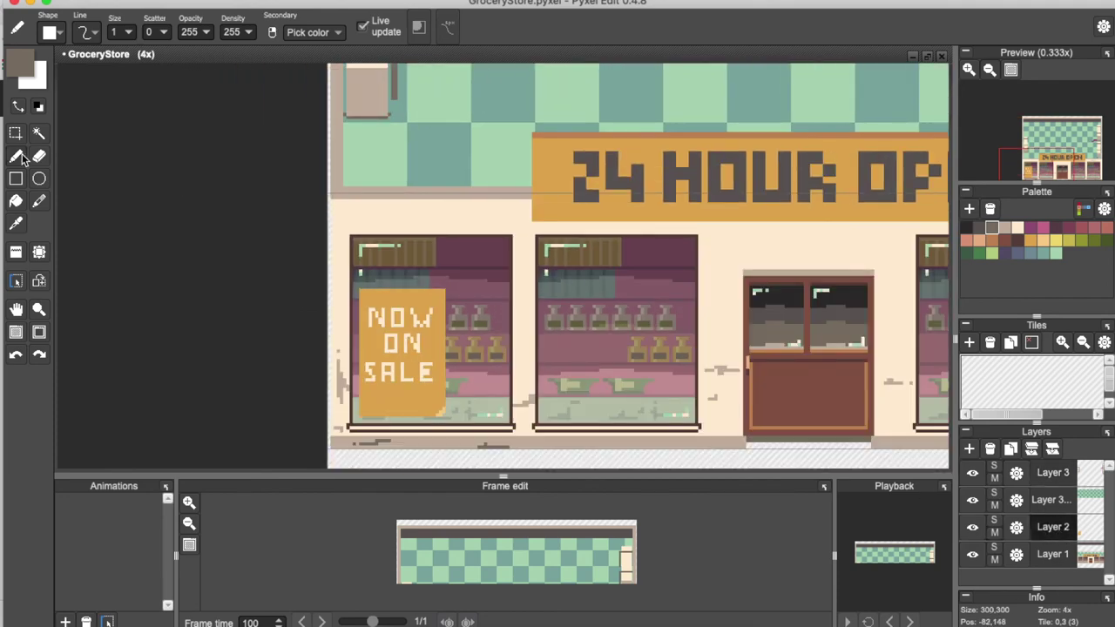
click(16, 133)
drag(356, 284, 451, 419)
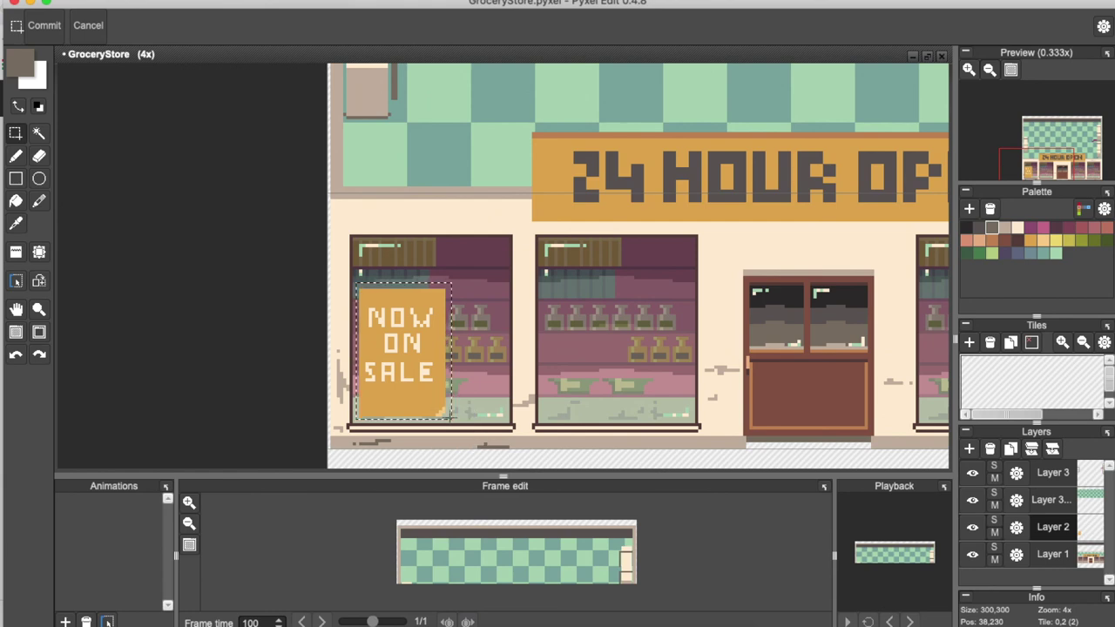
scroll(450, 420, down, 3)
drag(451, 419, 610, 394)
scroll(589, 419, up, 4)
scroll(588, 419, down, 1)
Fill the copied sign's orange background and the insides of its letters with blue-grey
click(1028, 256)
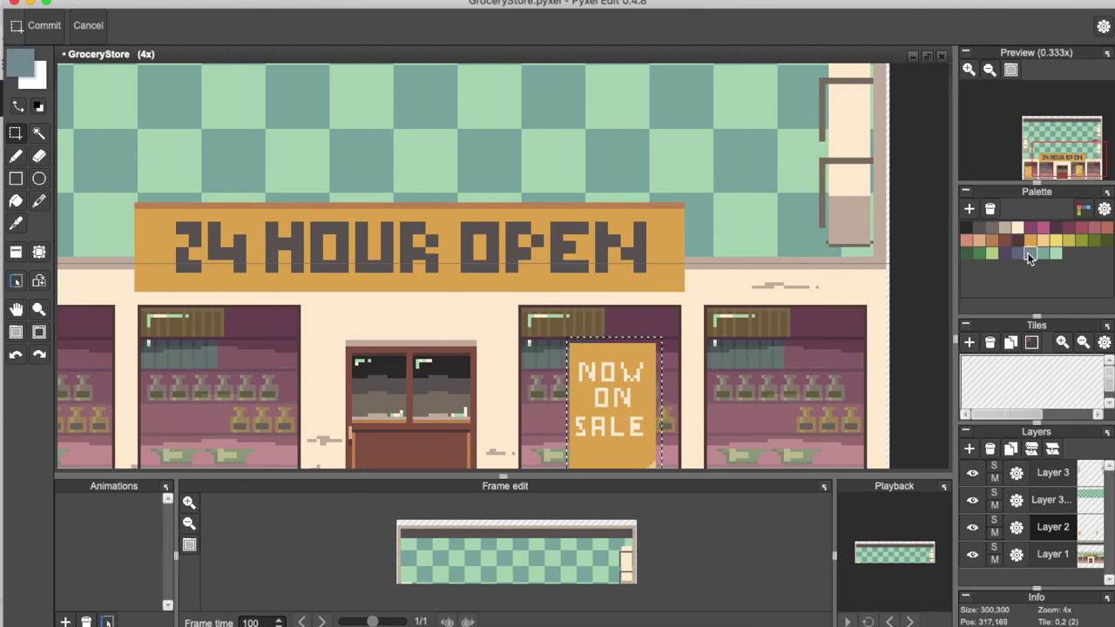
key(f)
click(610, 370)
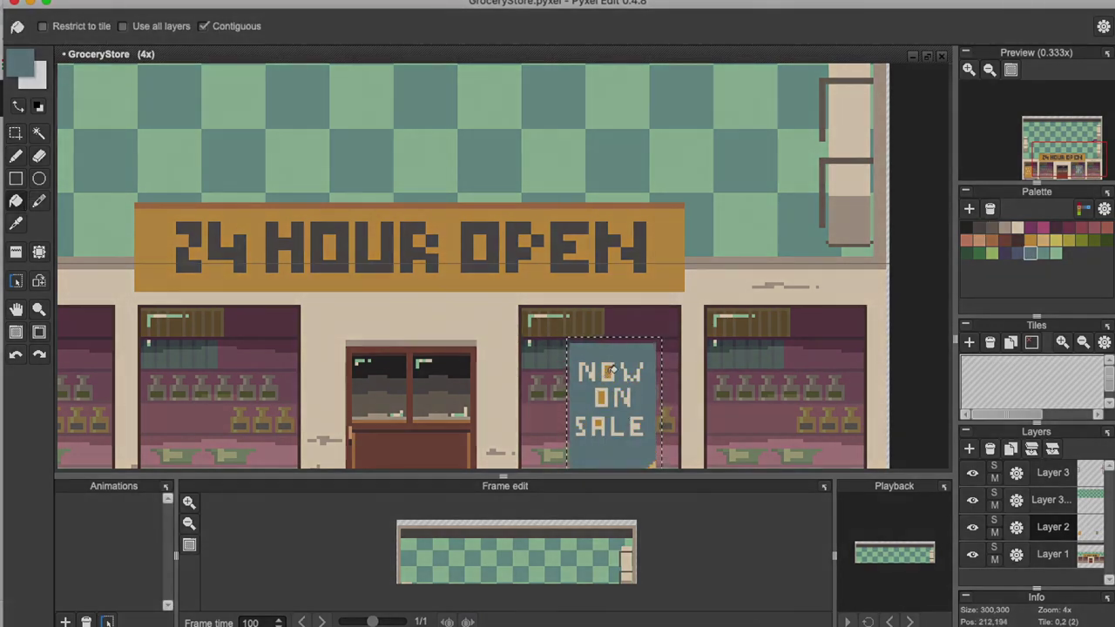
scroll(610, 370, up, 1)
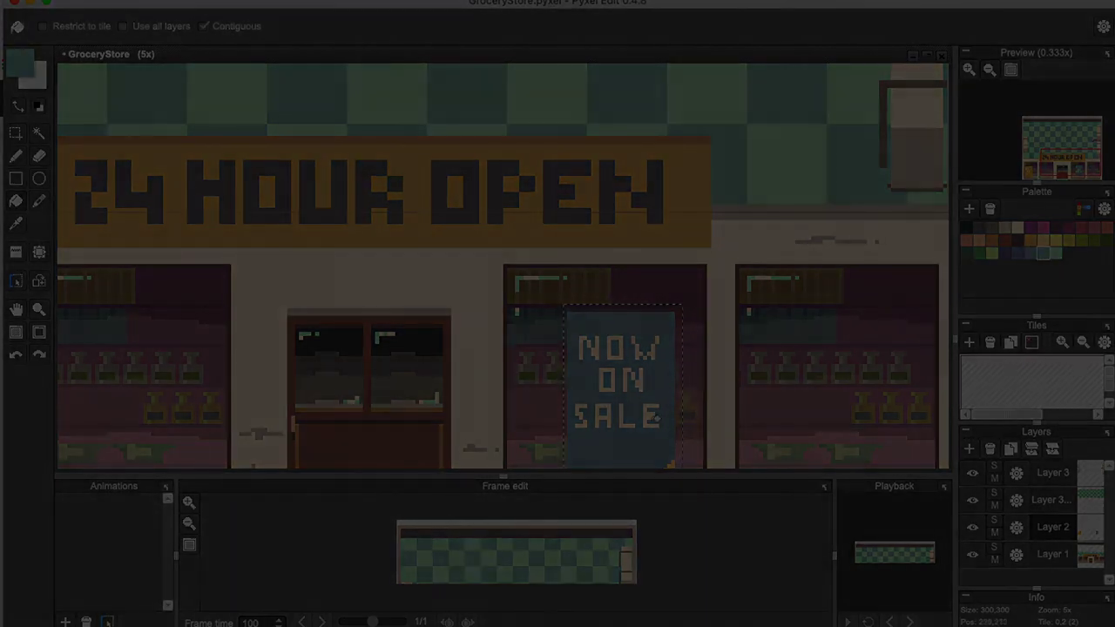
scroll(503, 265, down, 2)
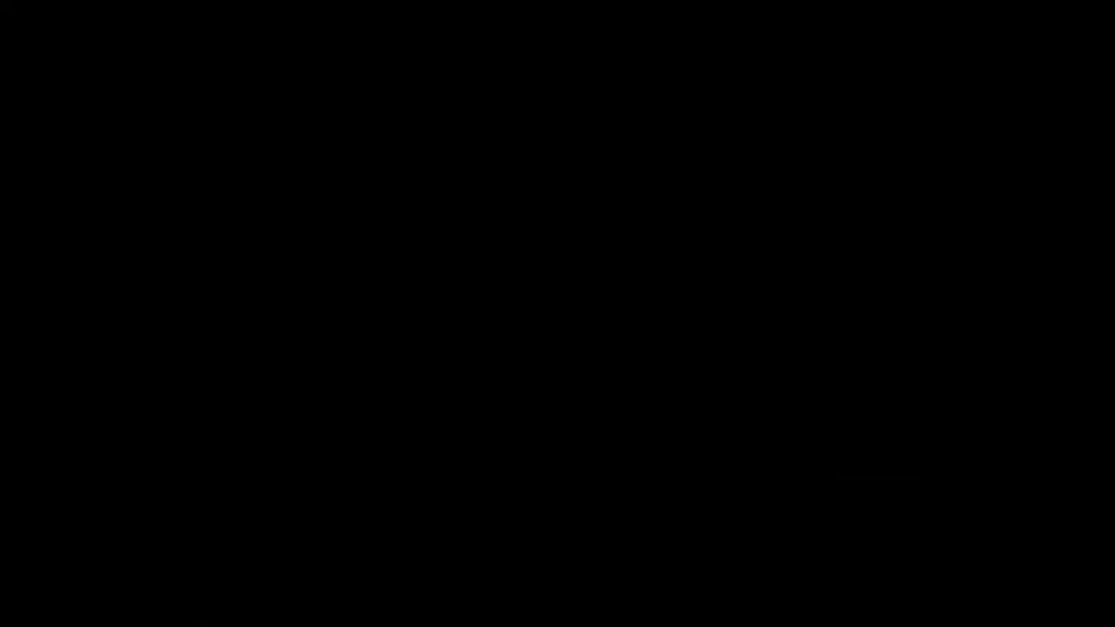